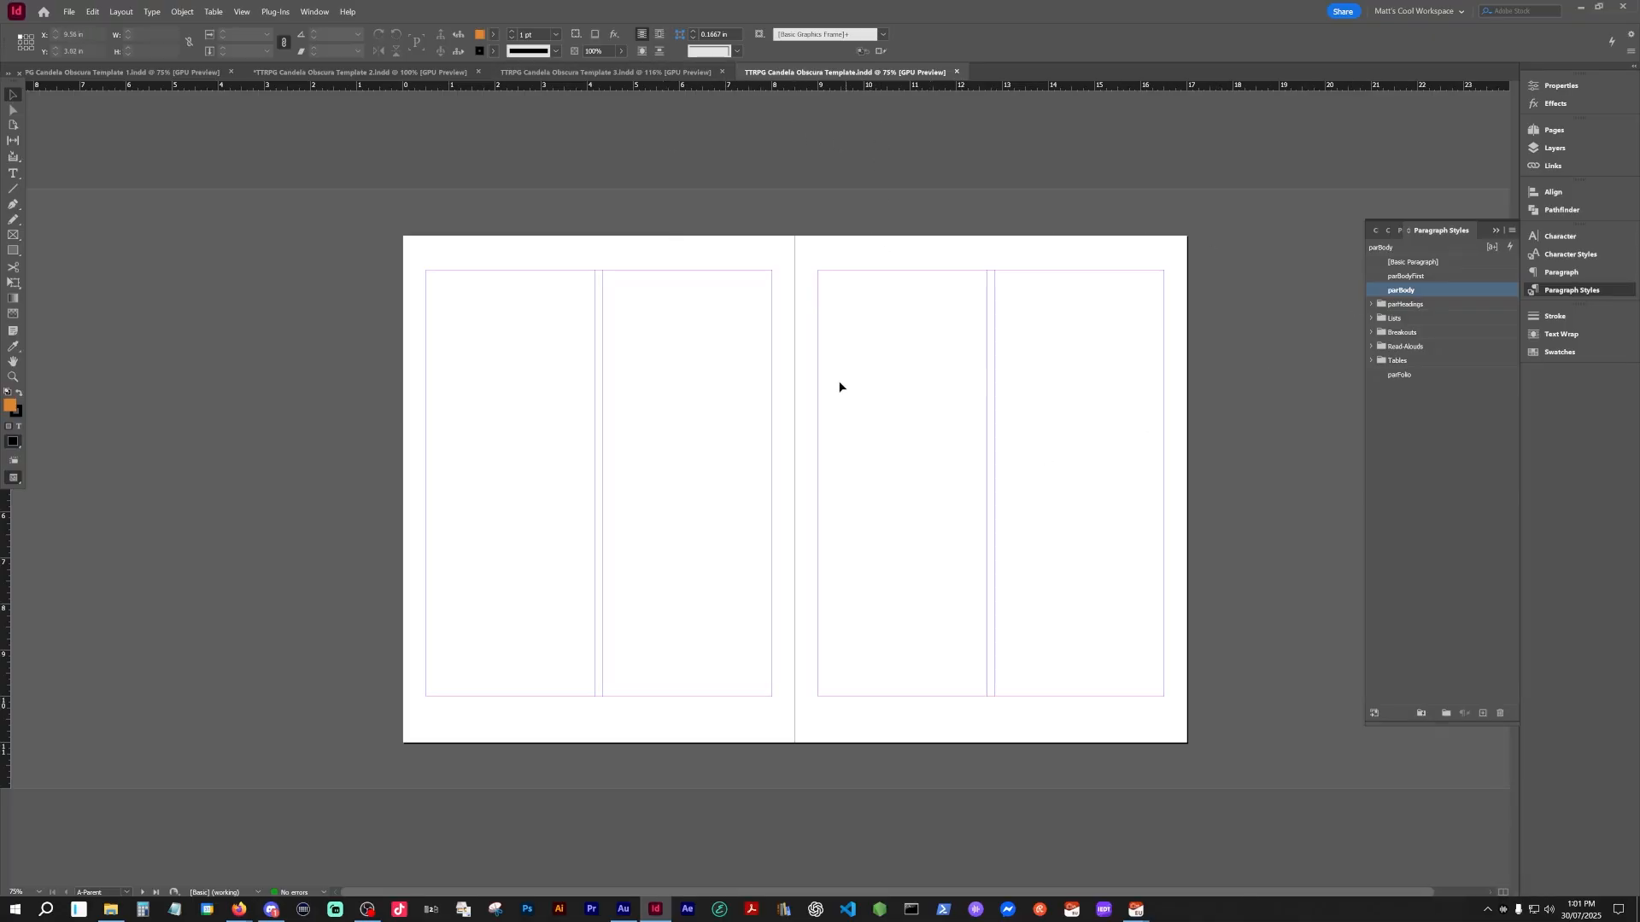
- Expand the parHeadings, Lists, Breakouts, Read-Alouds and Tables paragraph style groups, and show the document's layers
left_click(1419, 508)
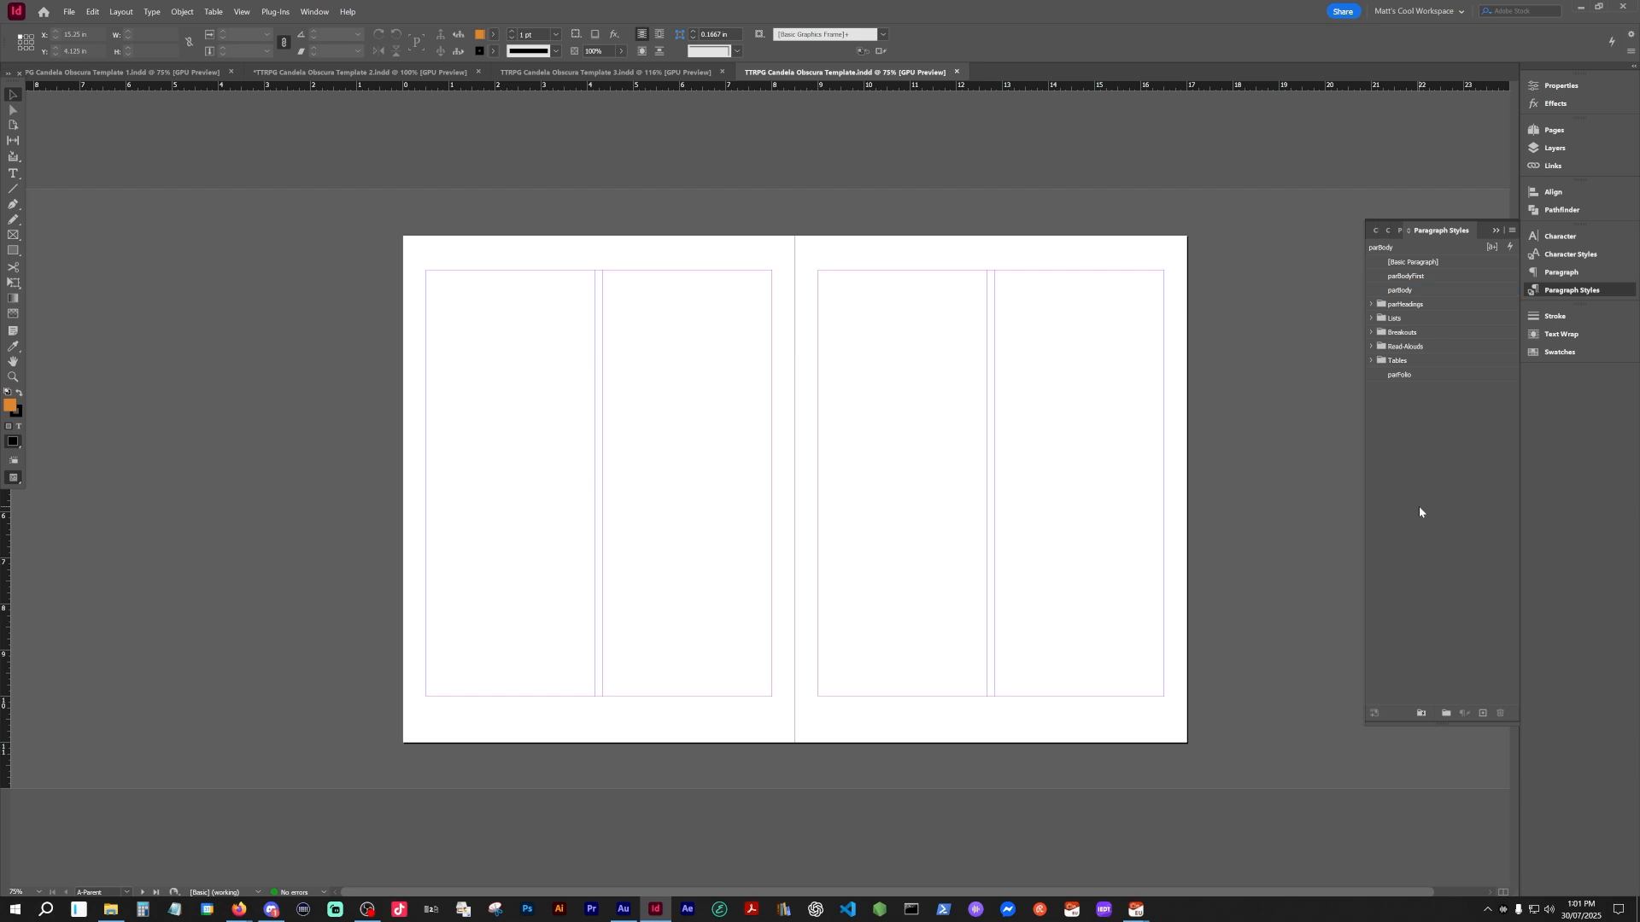
left_click(1370, 305)
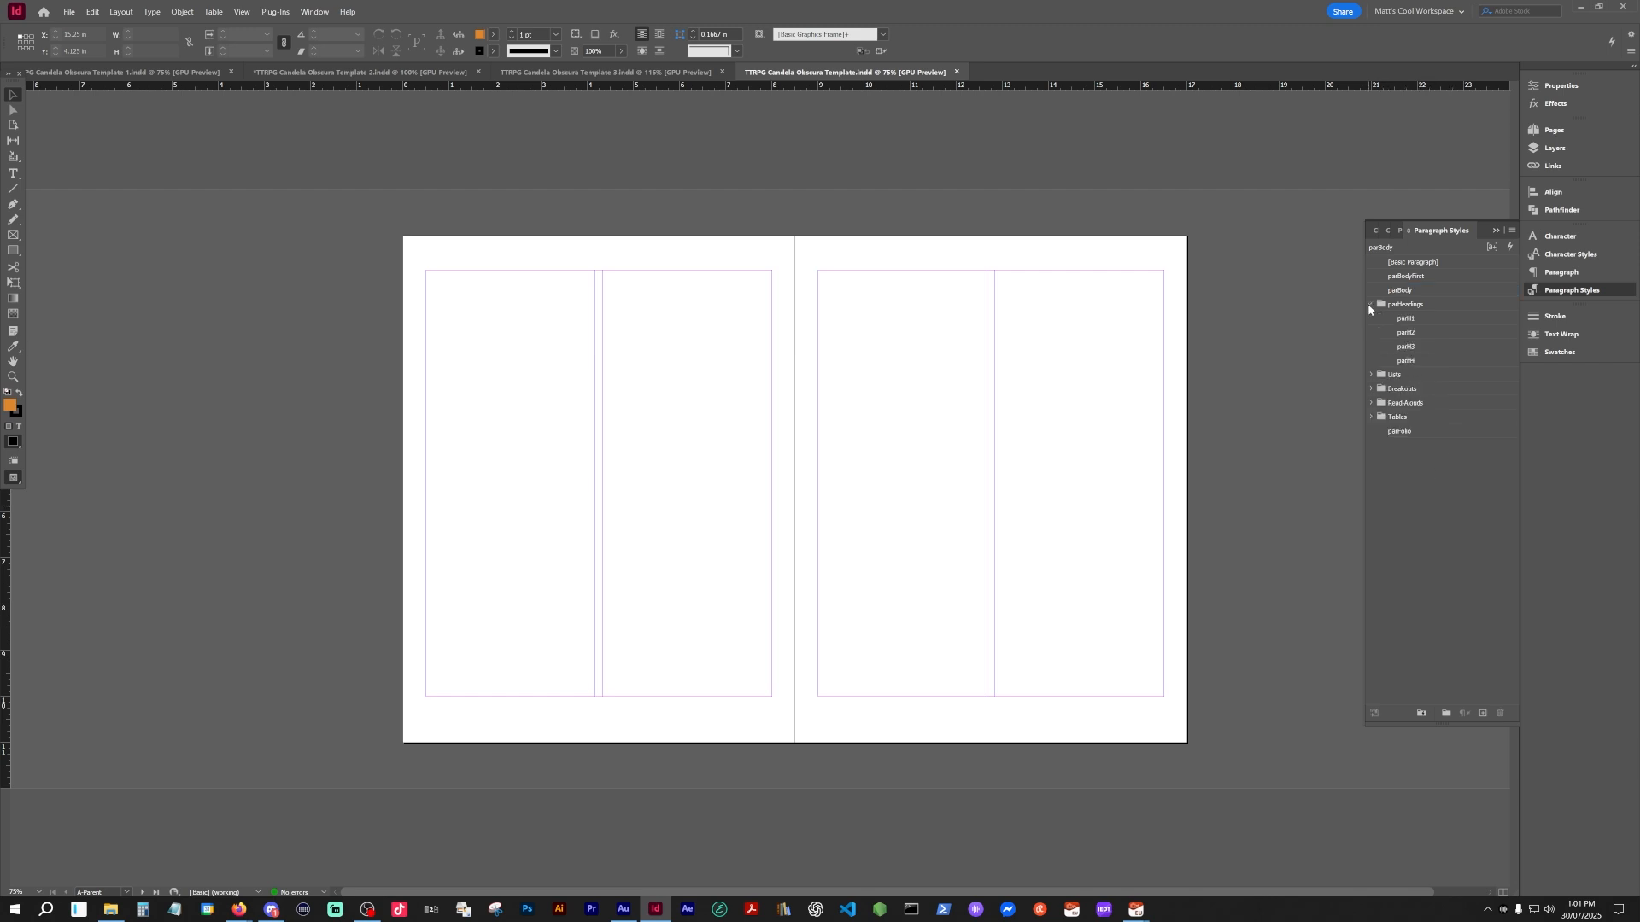
left_click(1371, 375)
left_click(1370, 445)
left_click(1370, 502)
left_click(1370, 544)
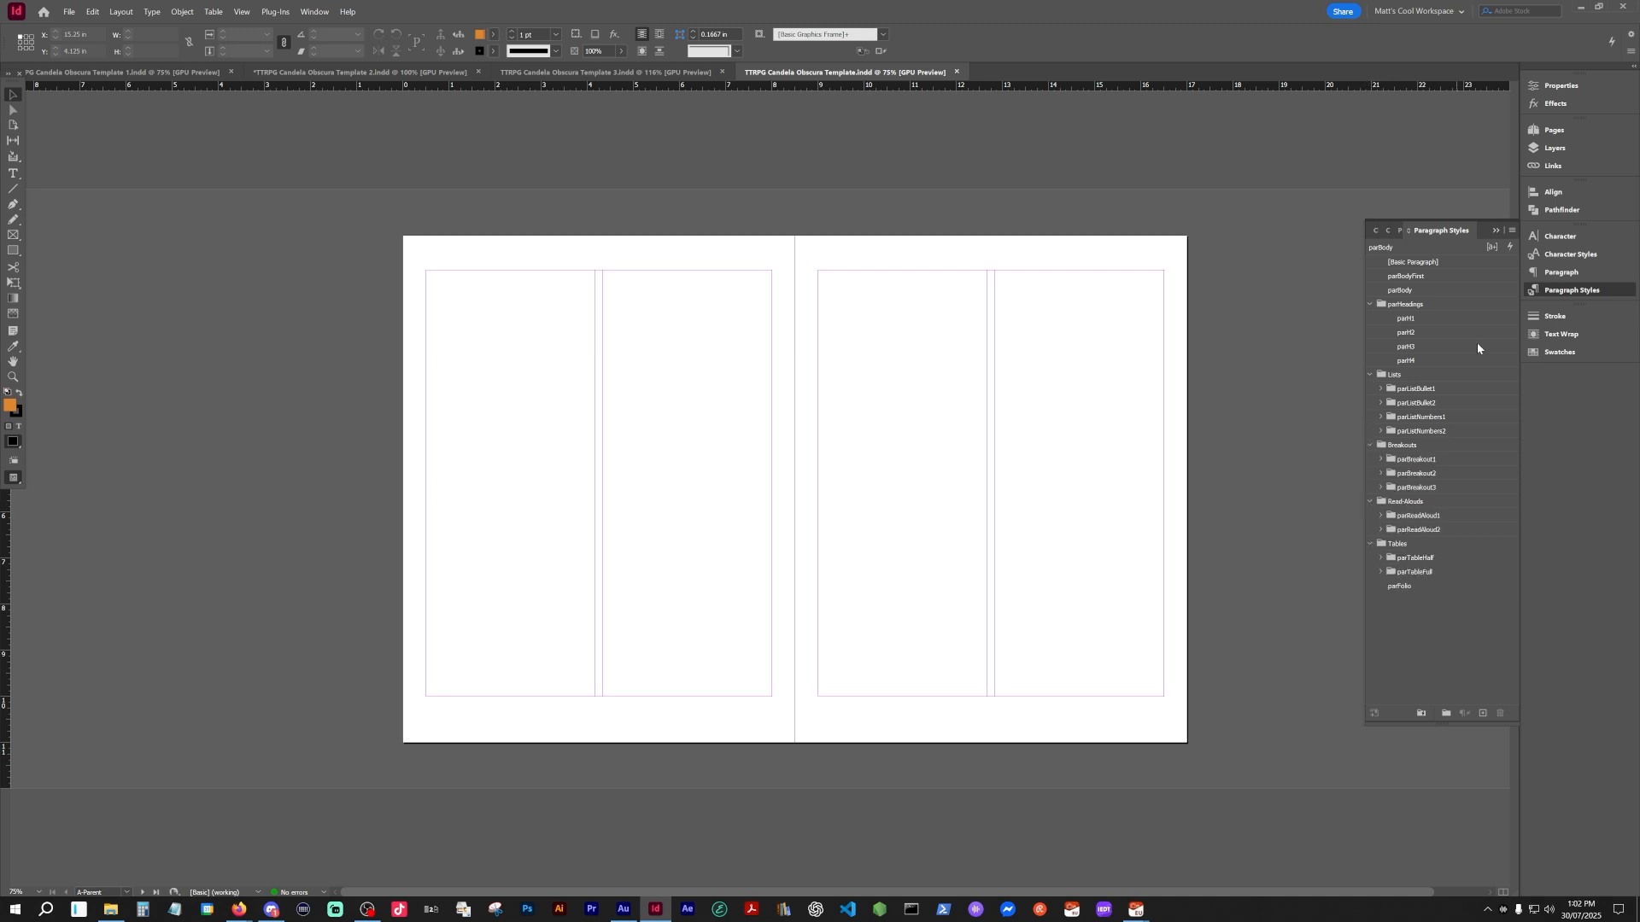
left_click(1573, 147)
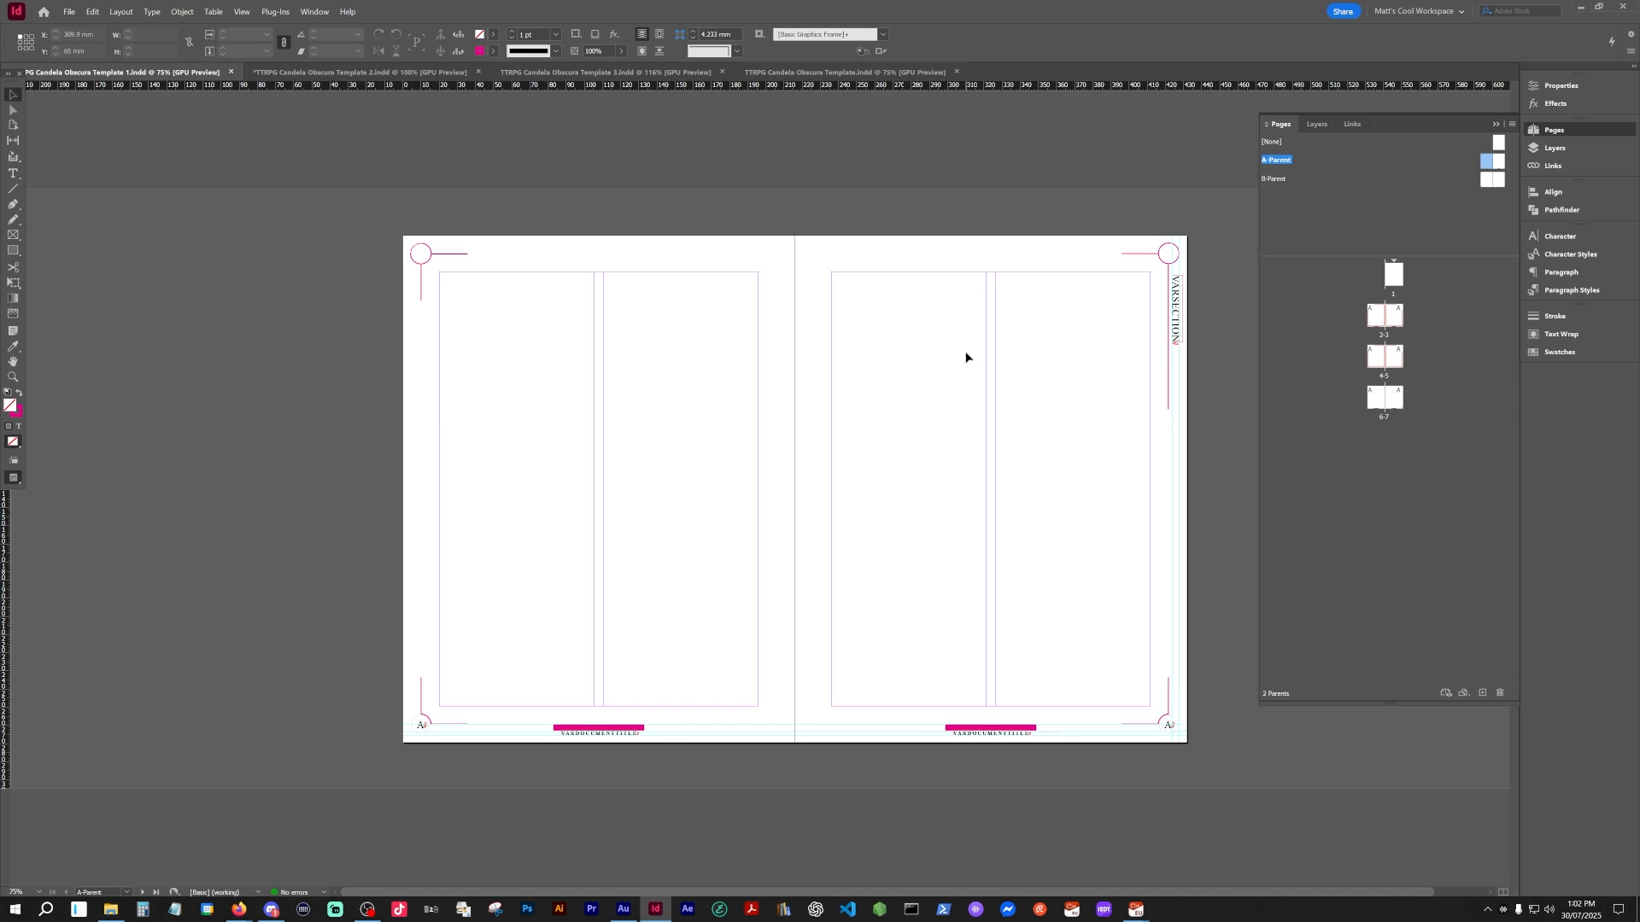
- Inspect the VARSECTION corner artwork on the A-Parent spread and select the layFolioBackground layer
scroll(966, 357, "up", 4)
left_click_drag(1201, 204, 931, 313)
left_click_drag(1149, 218, 903, 337)
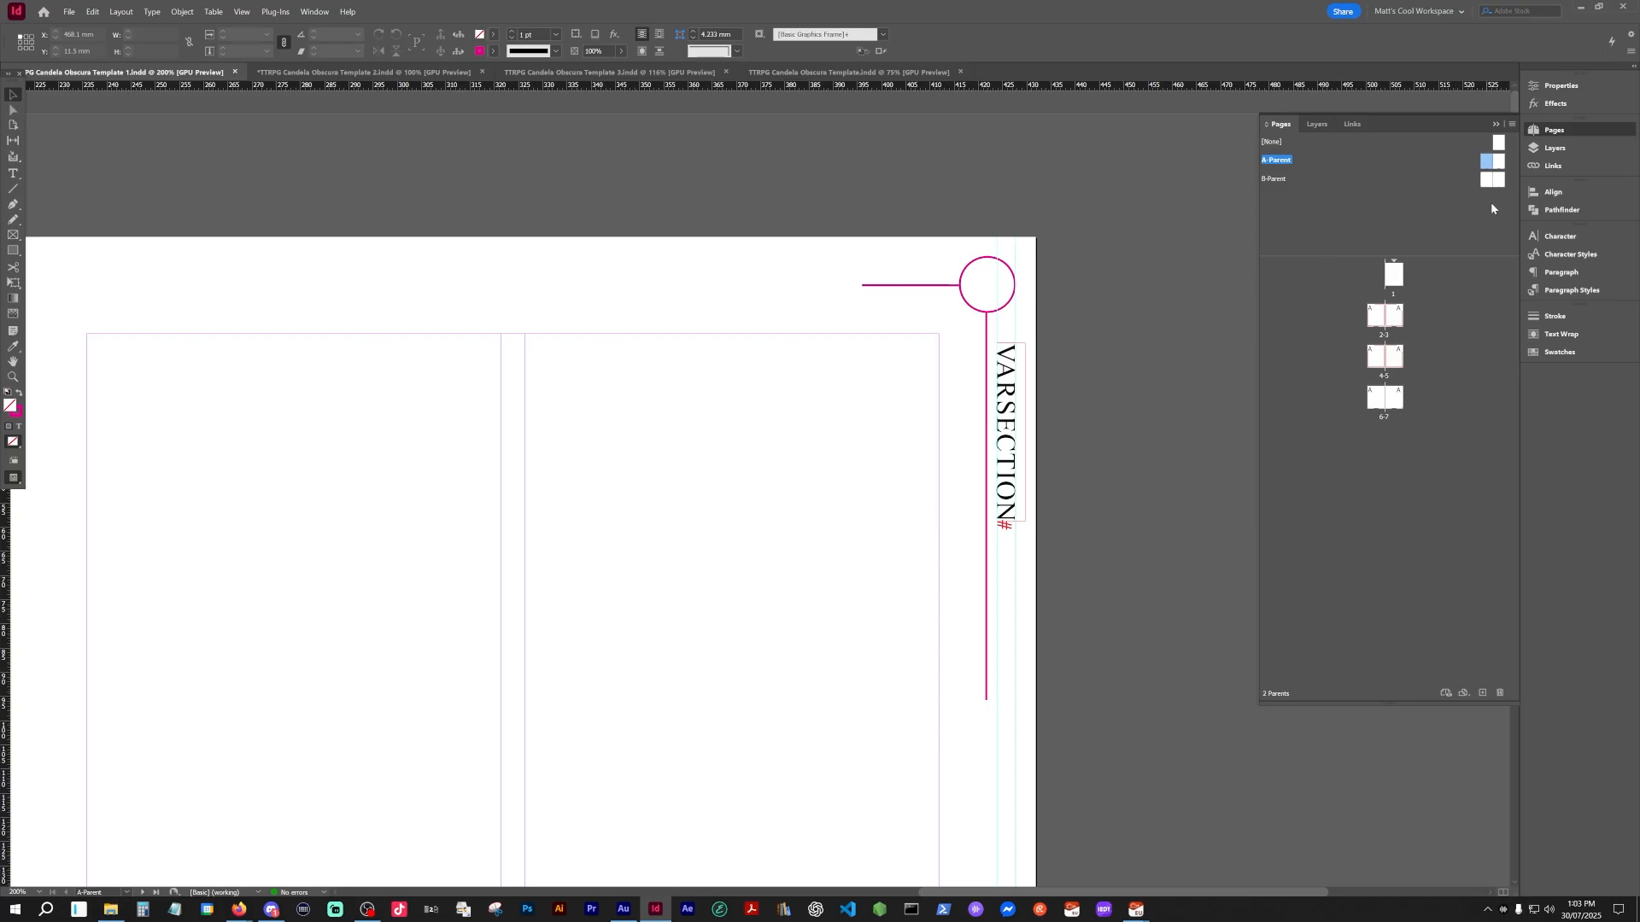
left_click(1572, 152)
left_click(1362, 214)
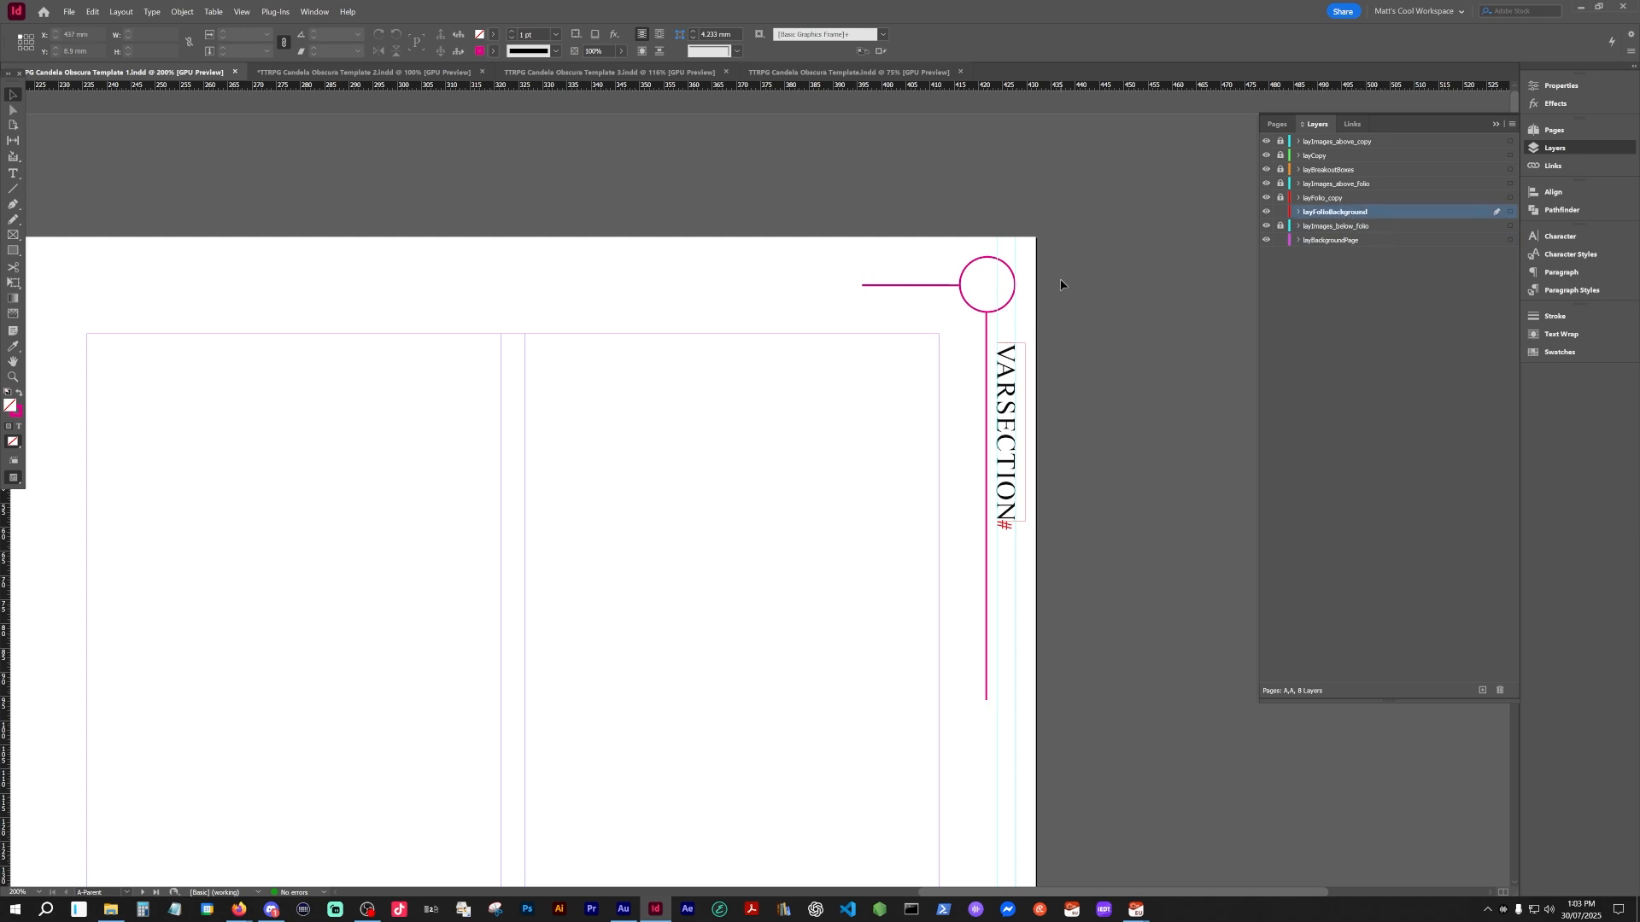
- Examine the A-Parent spread's corner artwork, section title, page-number markers and document-title bars on both pages
left_click(1555, 130)
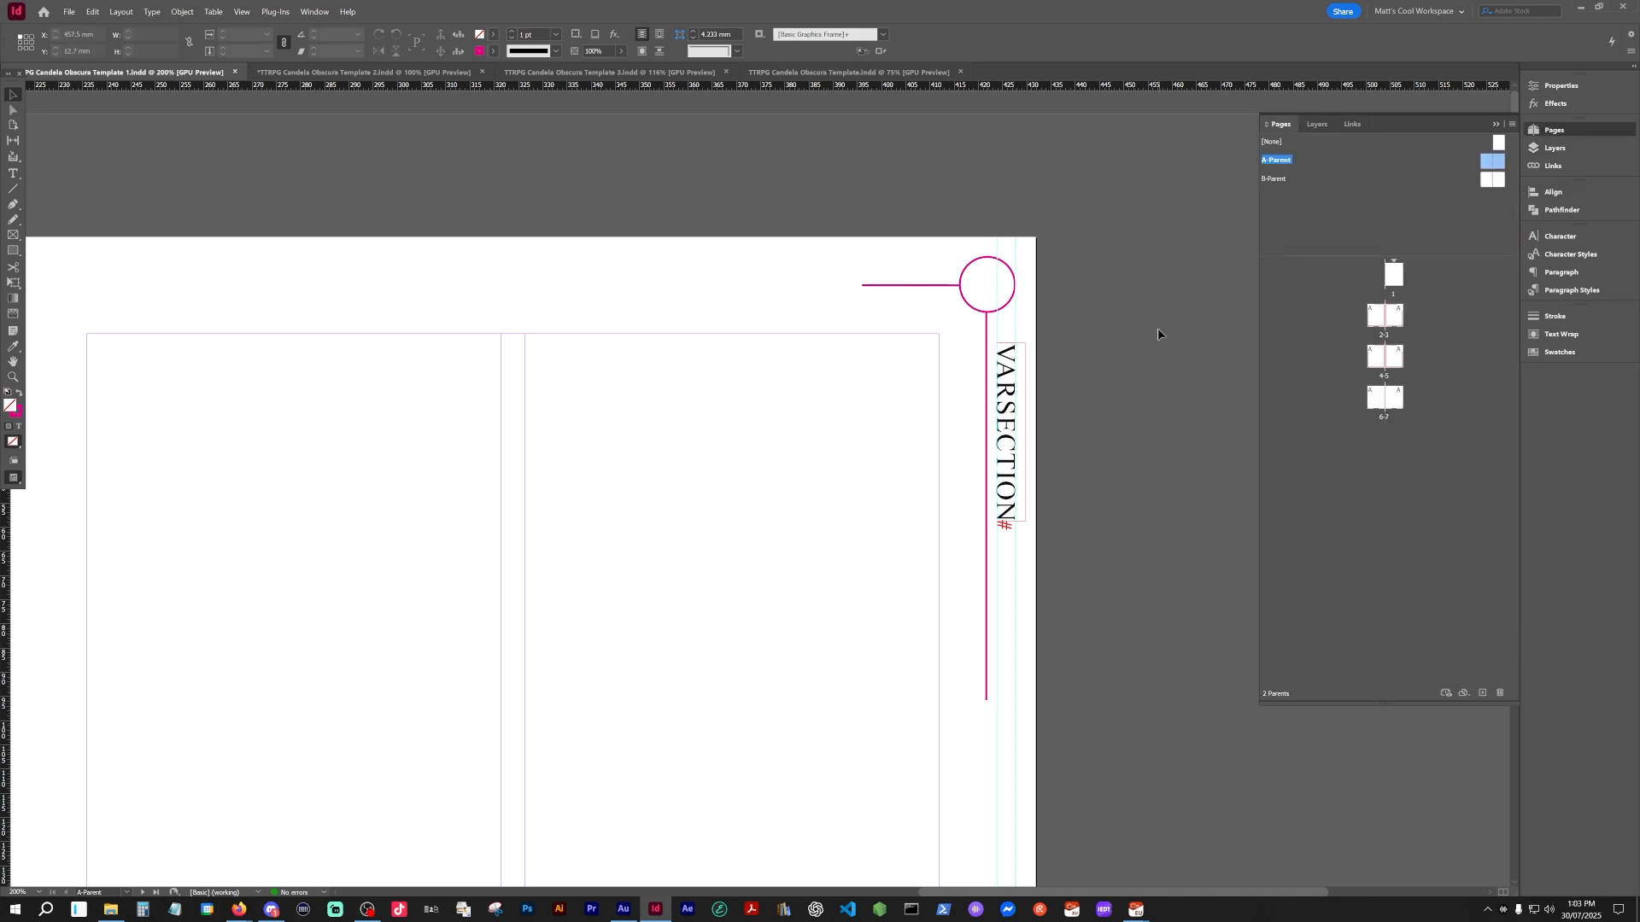
scroll(1067, 257, "up", 4)
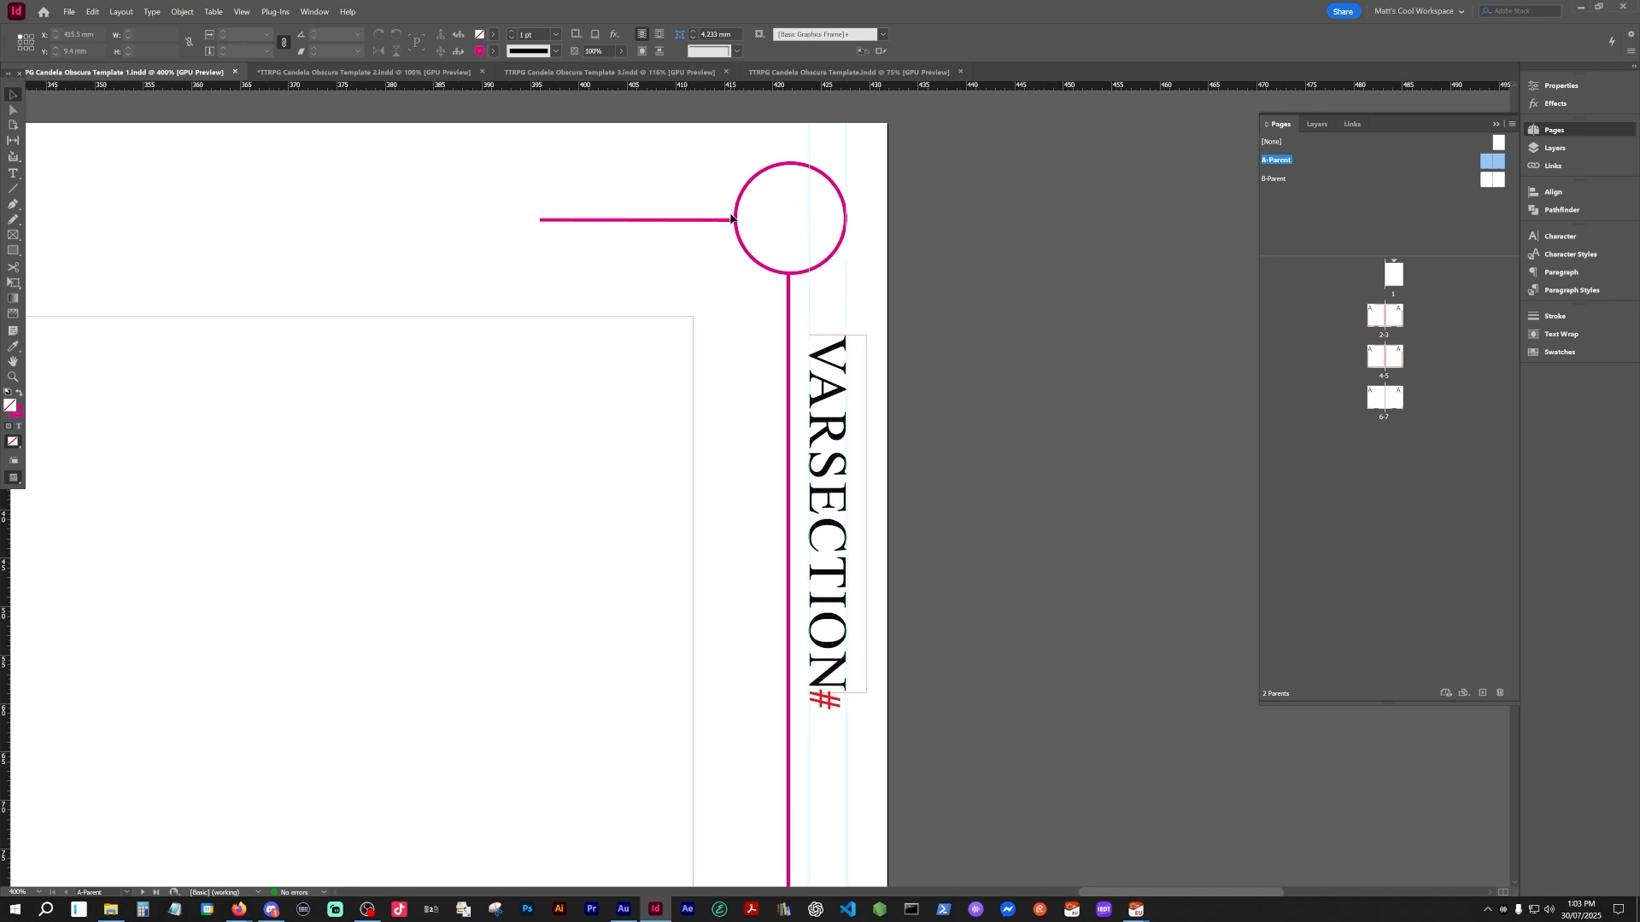
left_click_drag(1038, 445, 1023, 413)
mouse_move(906, 671)
left_mouse_down()
mouse_move(928, 205)
mouse_move(905, 327)
left_mouse_up()
scroll(926, 465, "down", 5)
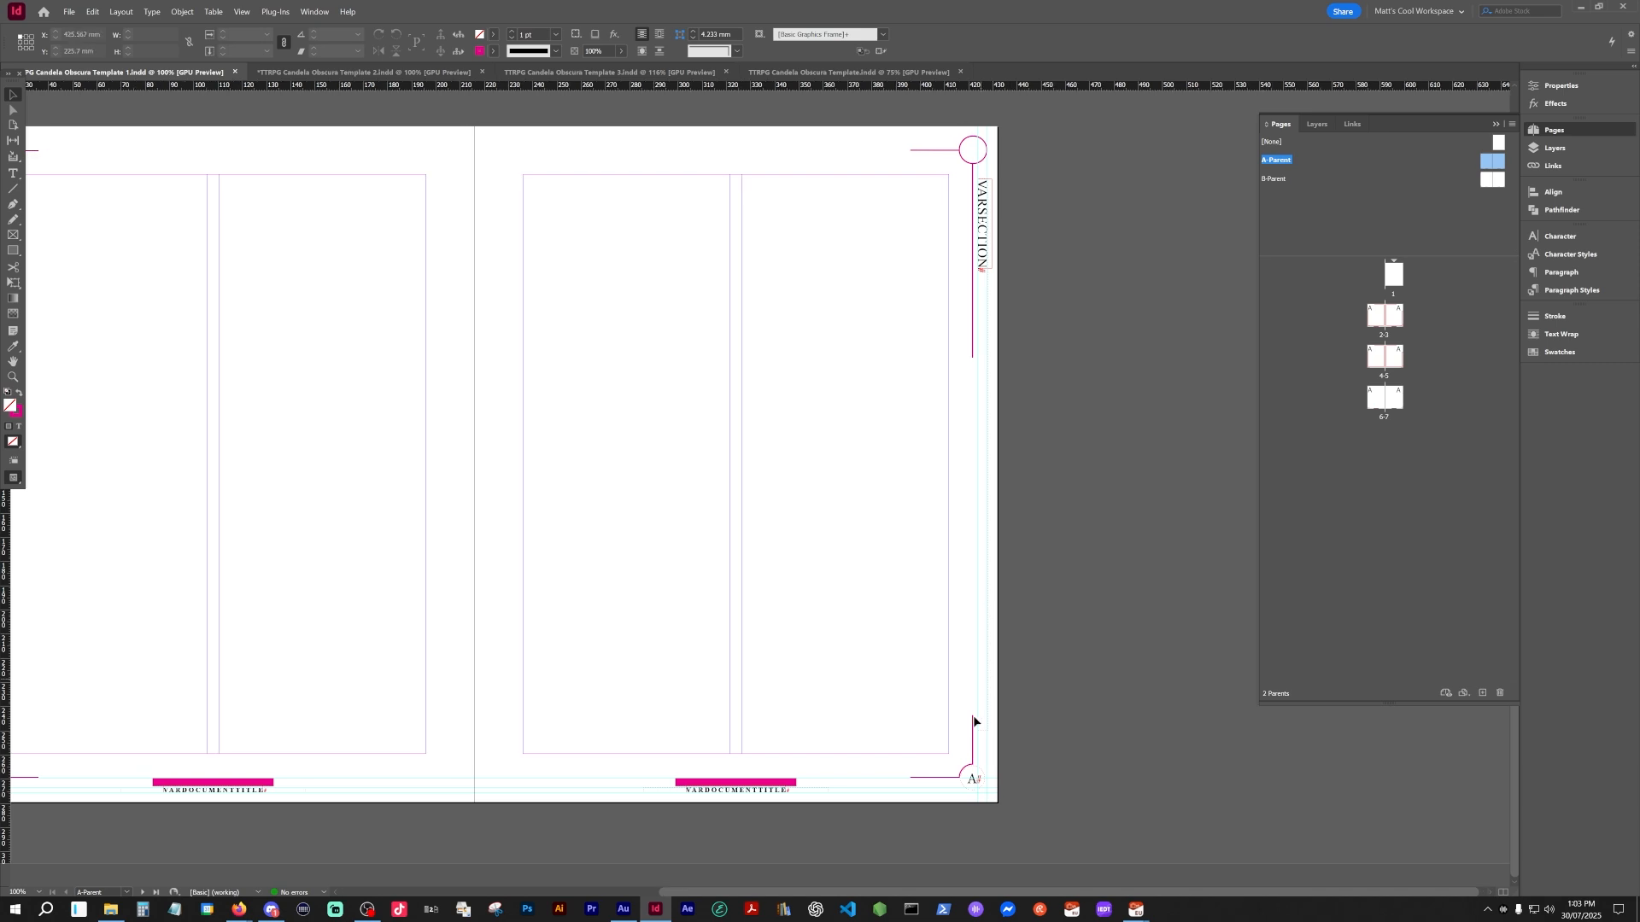
scroll(973, 726, "up", 2)
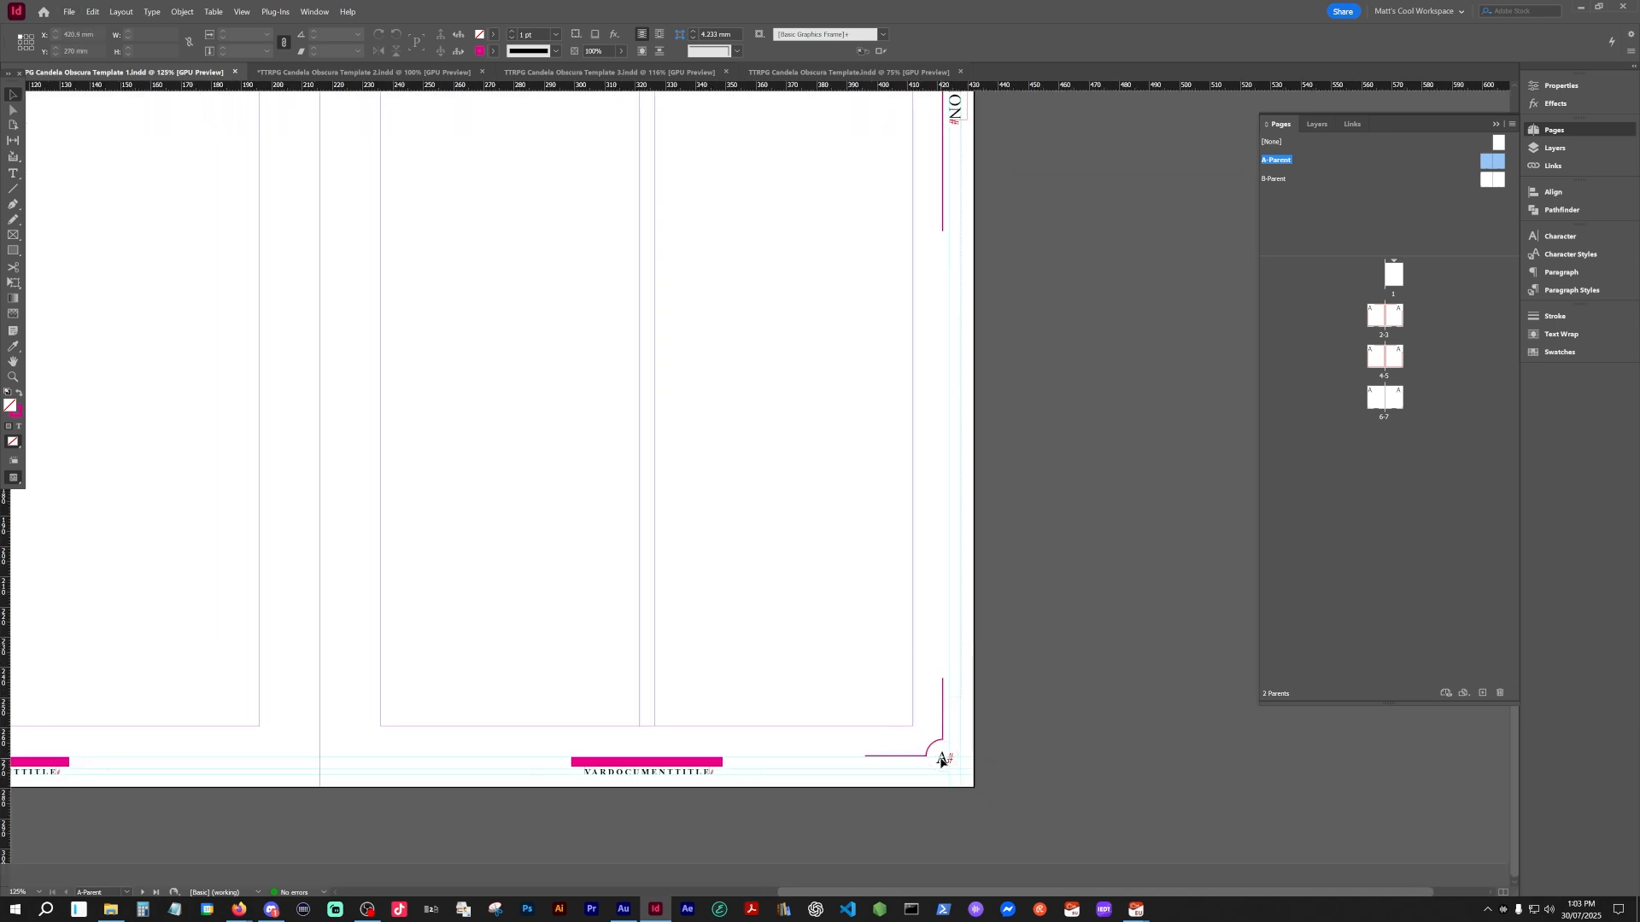
left_click_drag(686, 701, 773, 755)
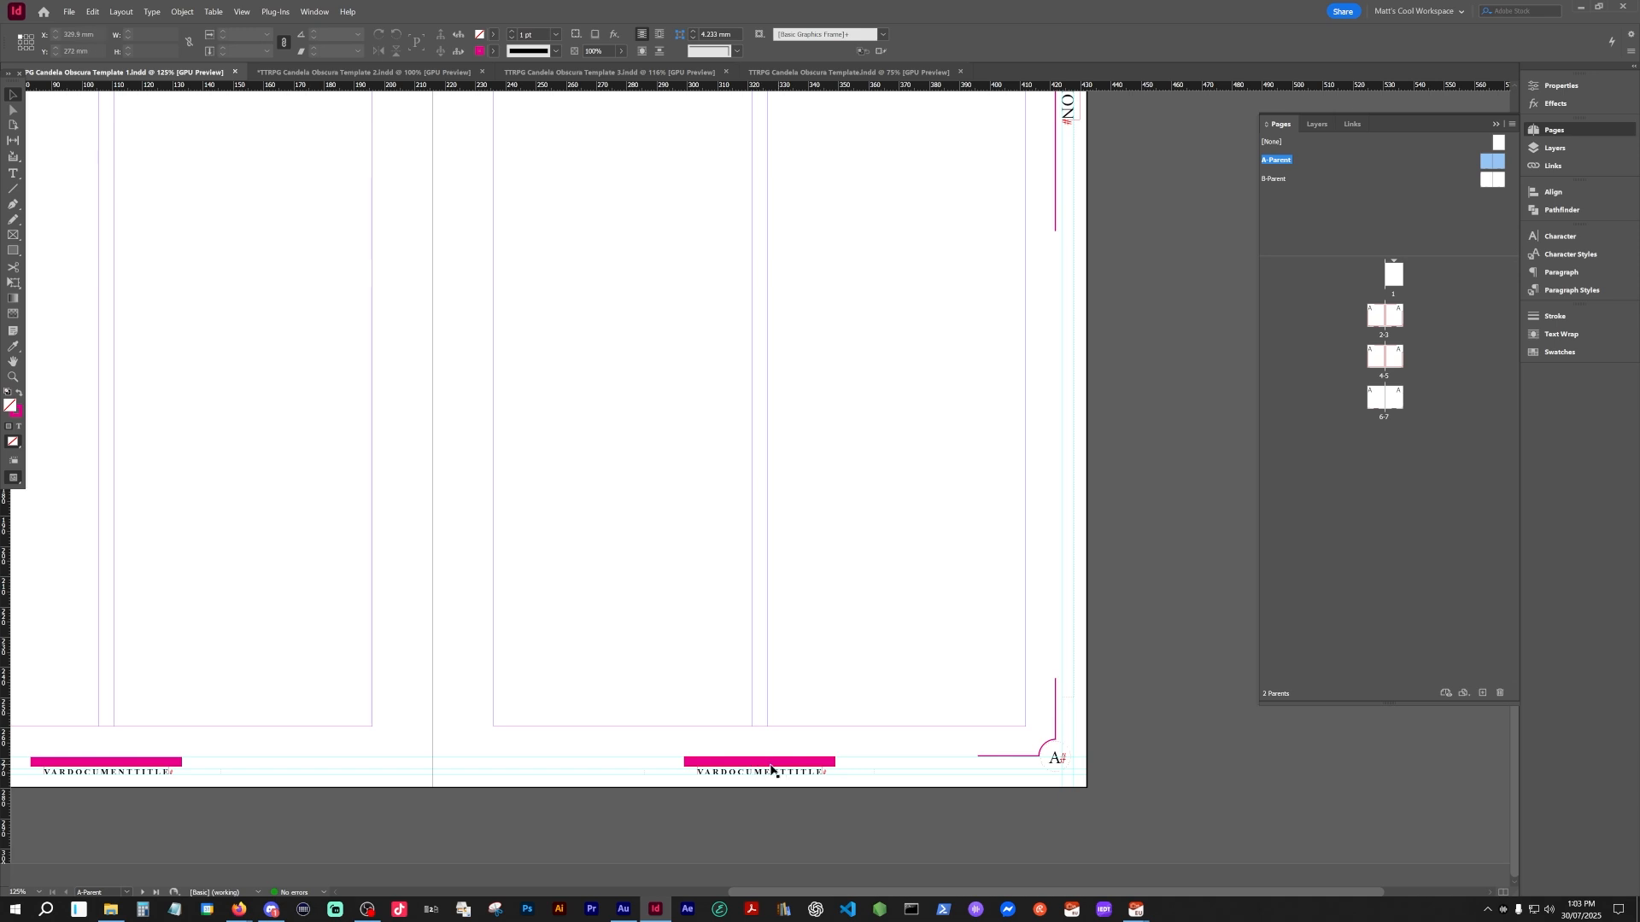
scroll(658, 659, "left", 10)
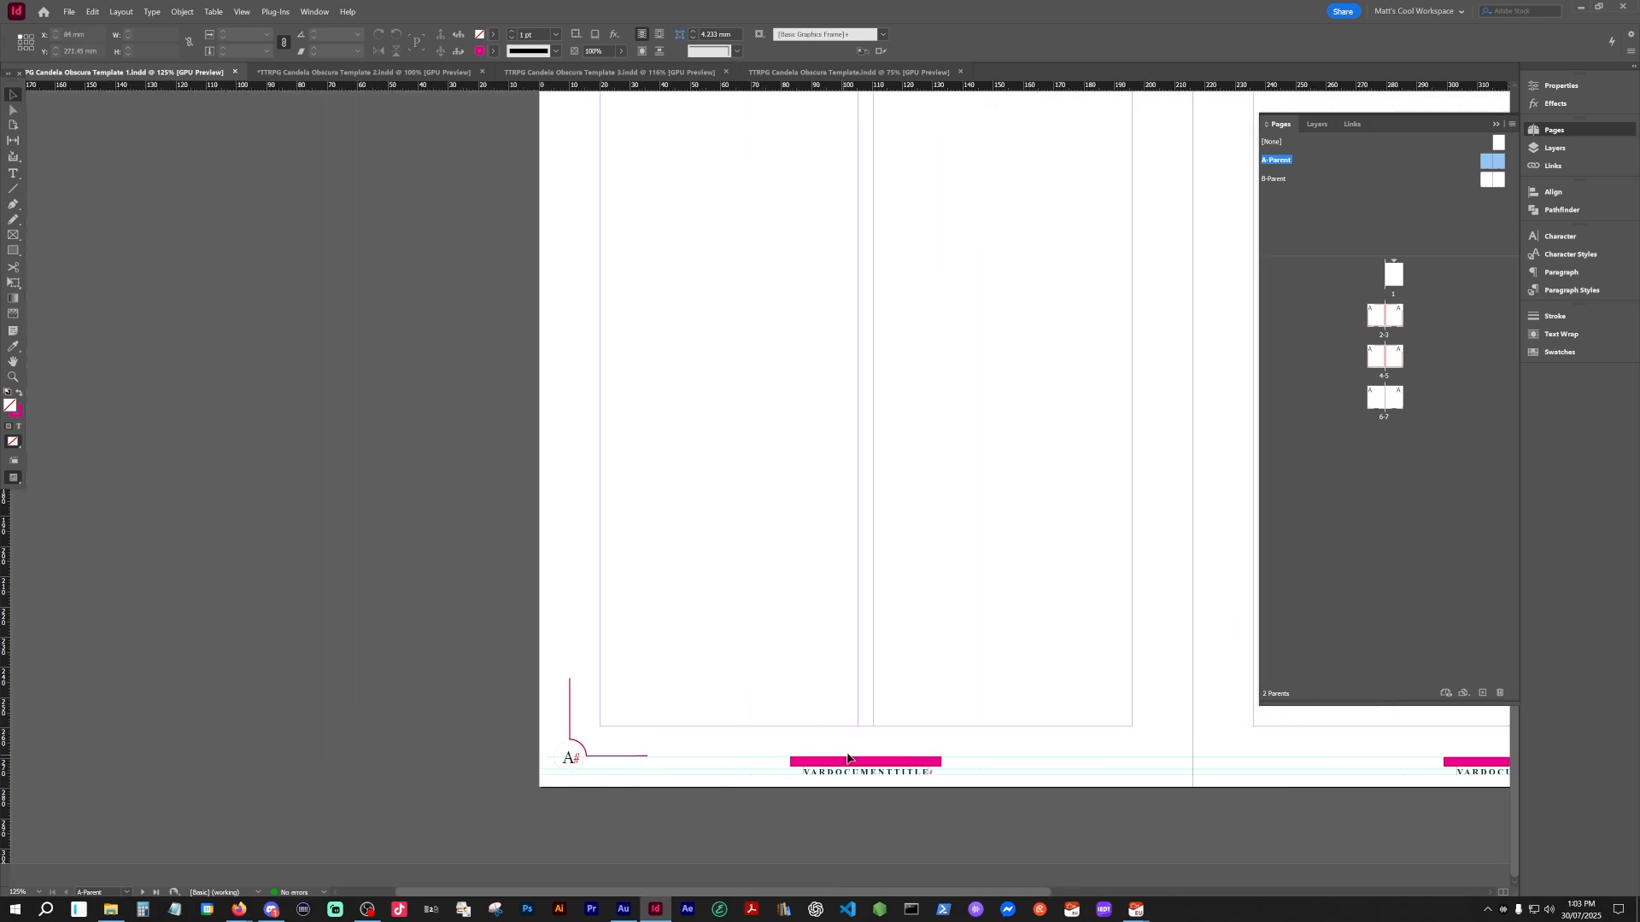
left_click_drag(770, 335, 845, 585)
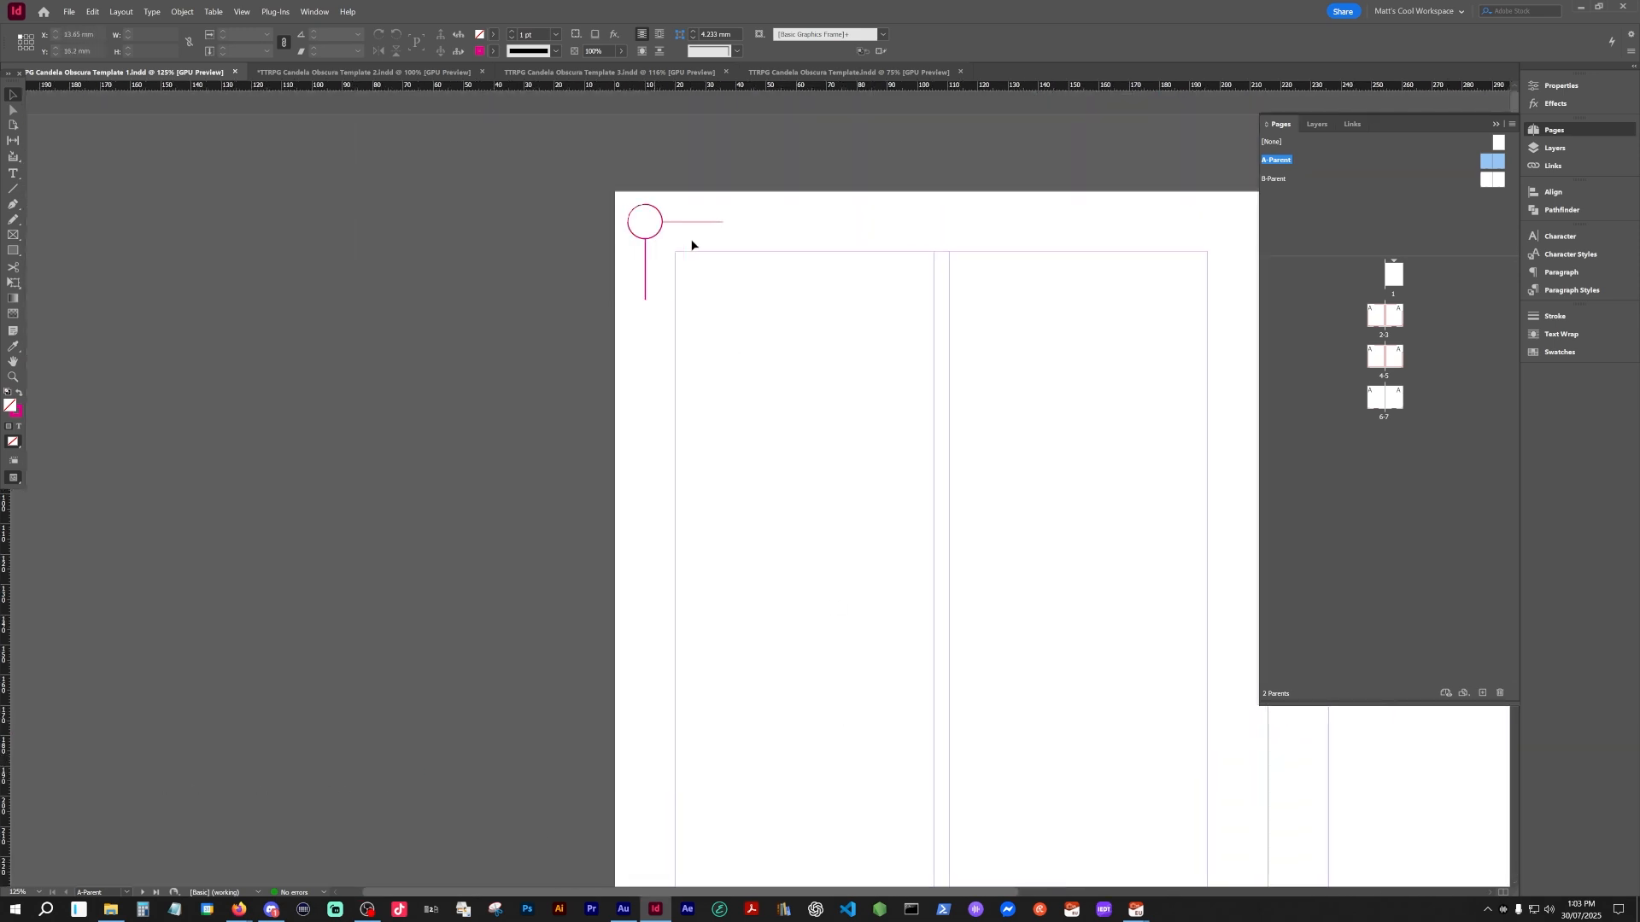
scroll(691, 246, "right", 12)
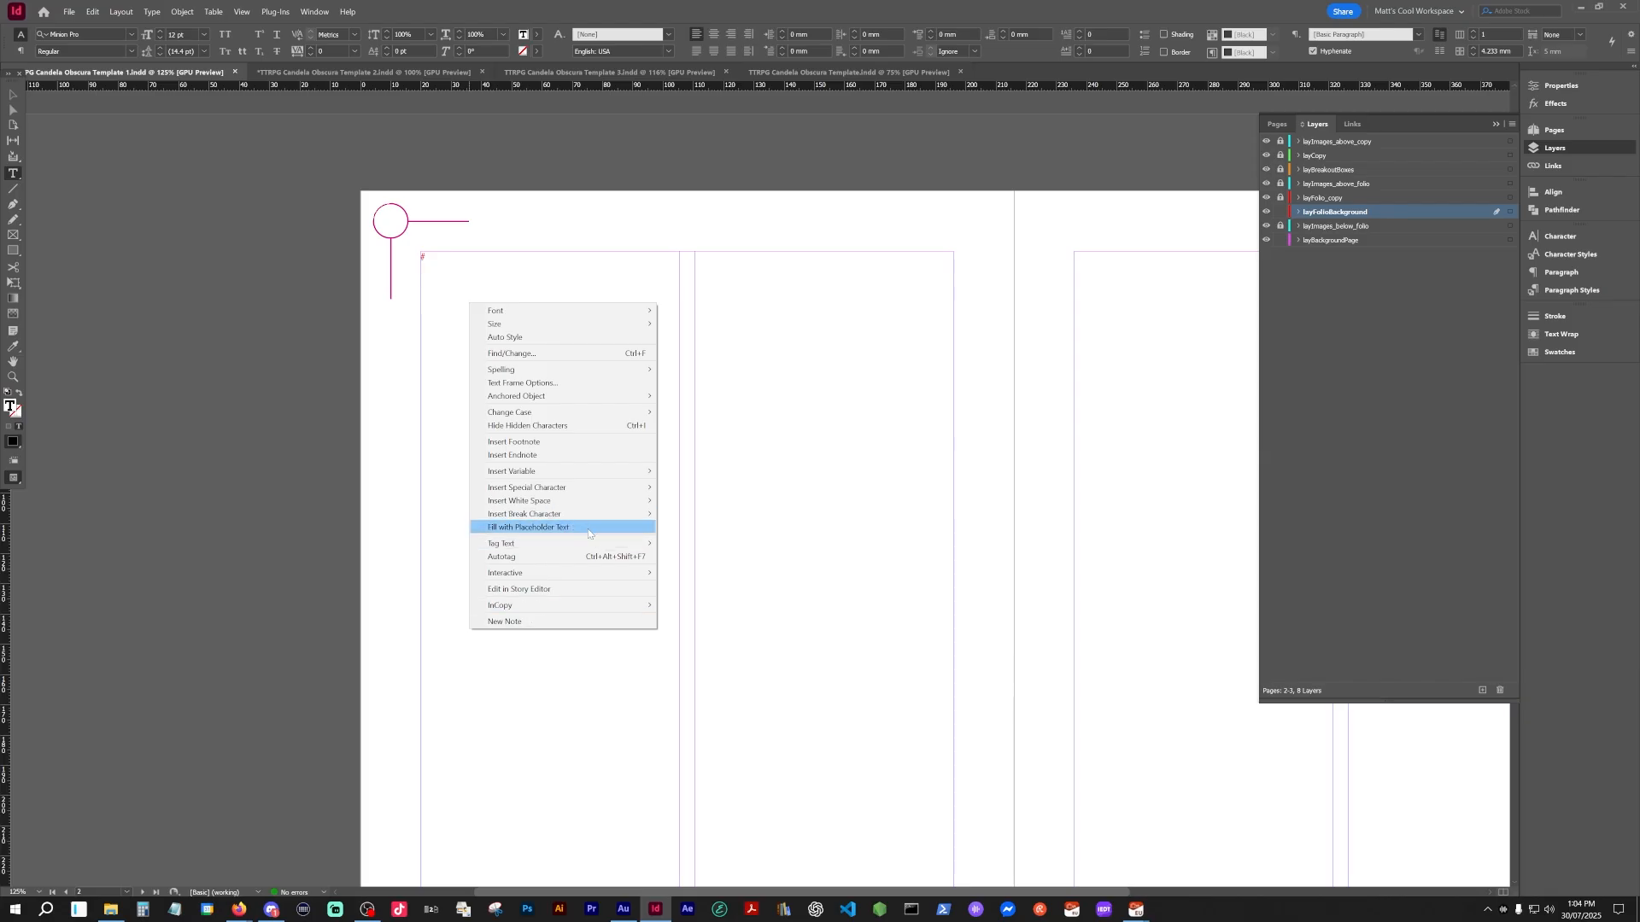
- Fill the text frame on the page with placeholder text
left_click(589, 527)
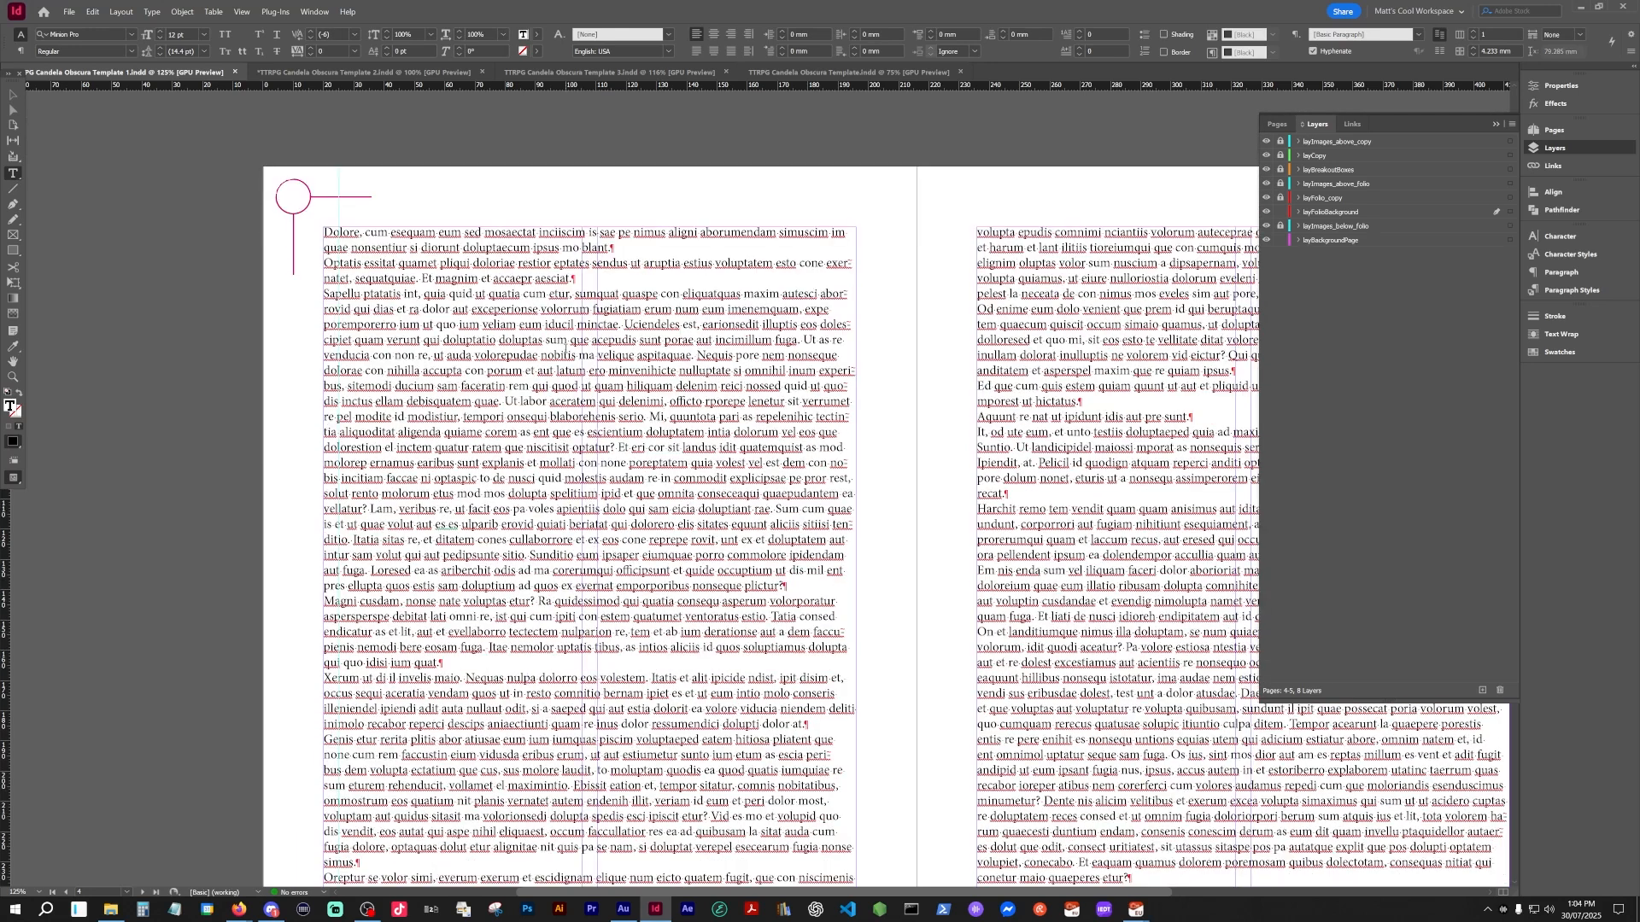
triple_click(566, 350)
scroll(621, 373, "down", 1)
scroll(625, 382, "down", 1)
scroll(627, 385, "up", 1)
scroll(545, 370, "up", 2)
left_click(526, 370)
scroll(510, 417, "up", 1)
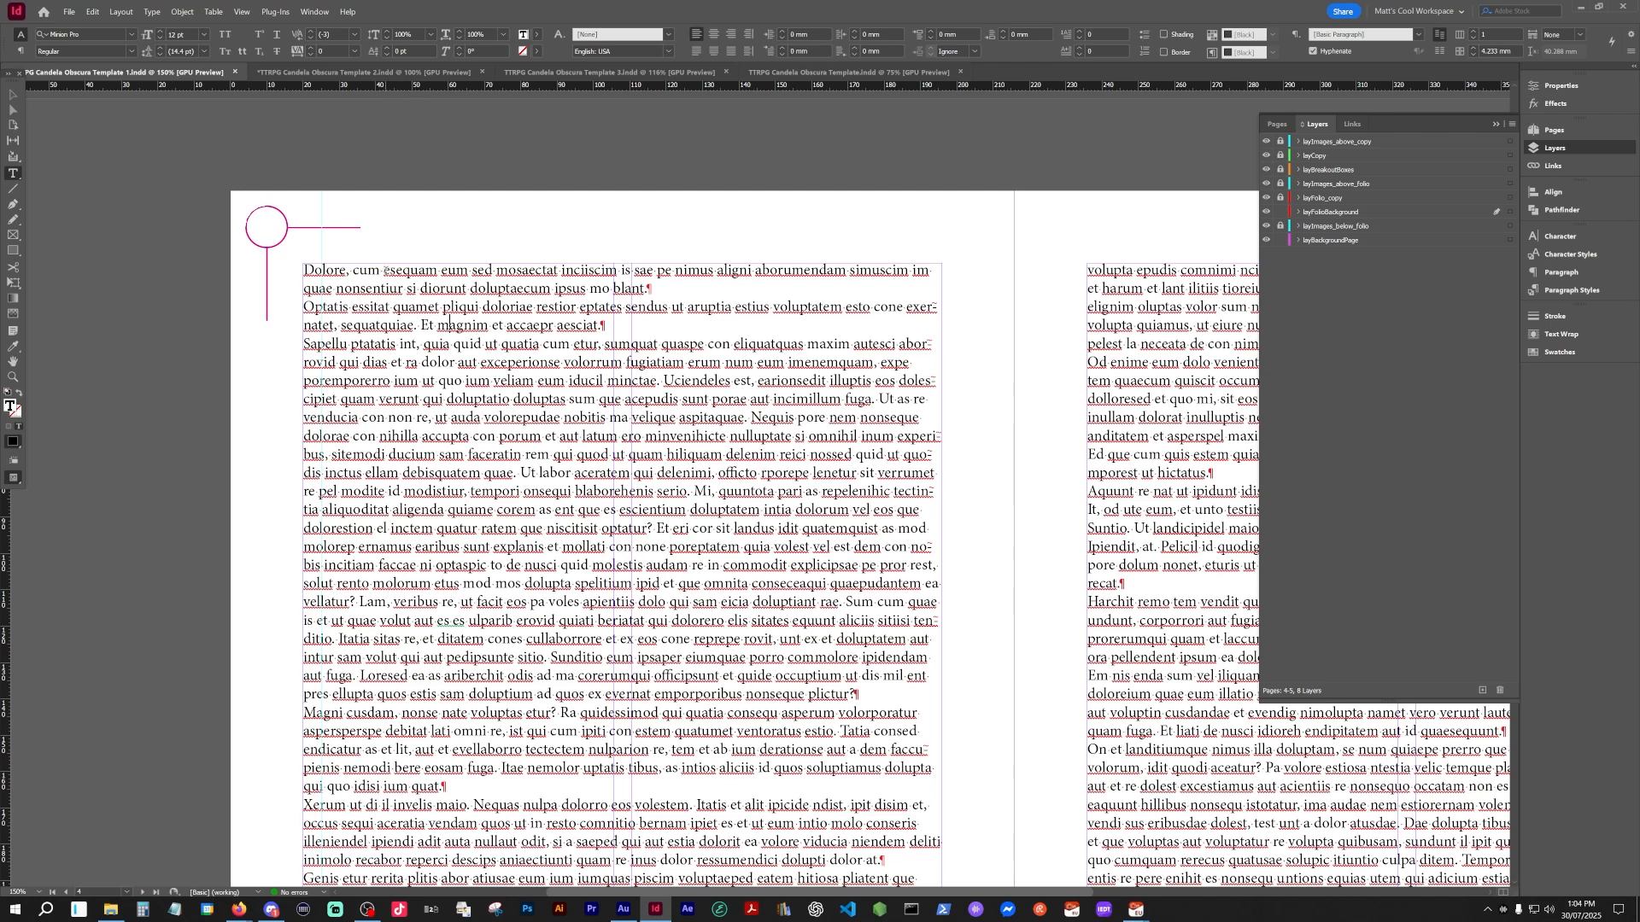
- Split "Dolore, cum" into its own paragraph at the start of the text and apply the parH1 style
left_click(381, 269)
key("Return")
triple_click(365, 271)
left_click(364, 271)
left_click(1571, 290)
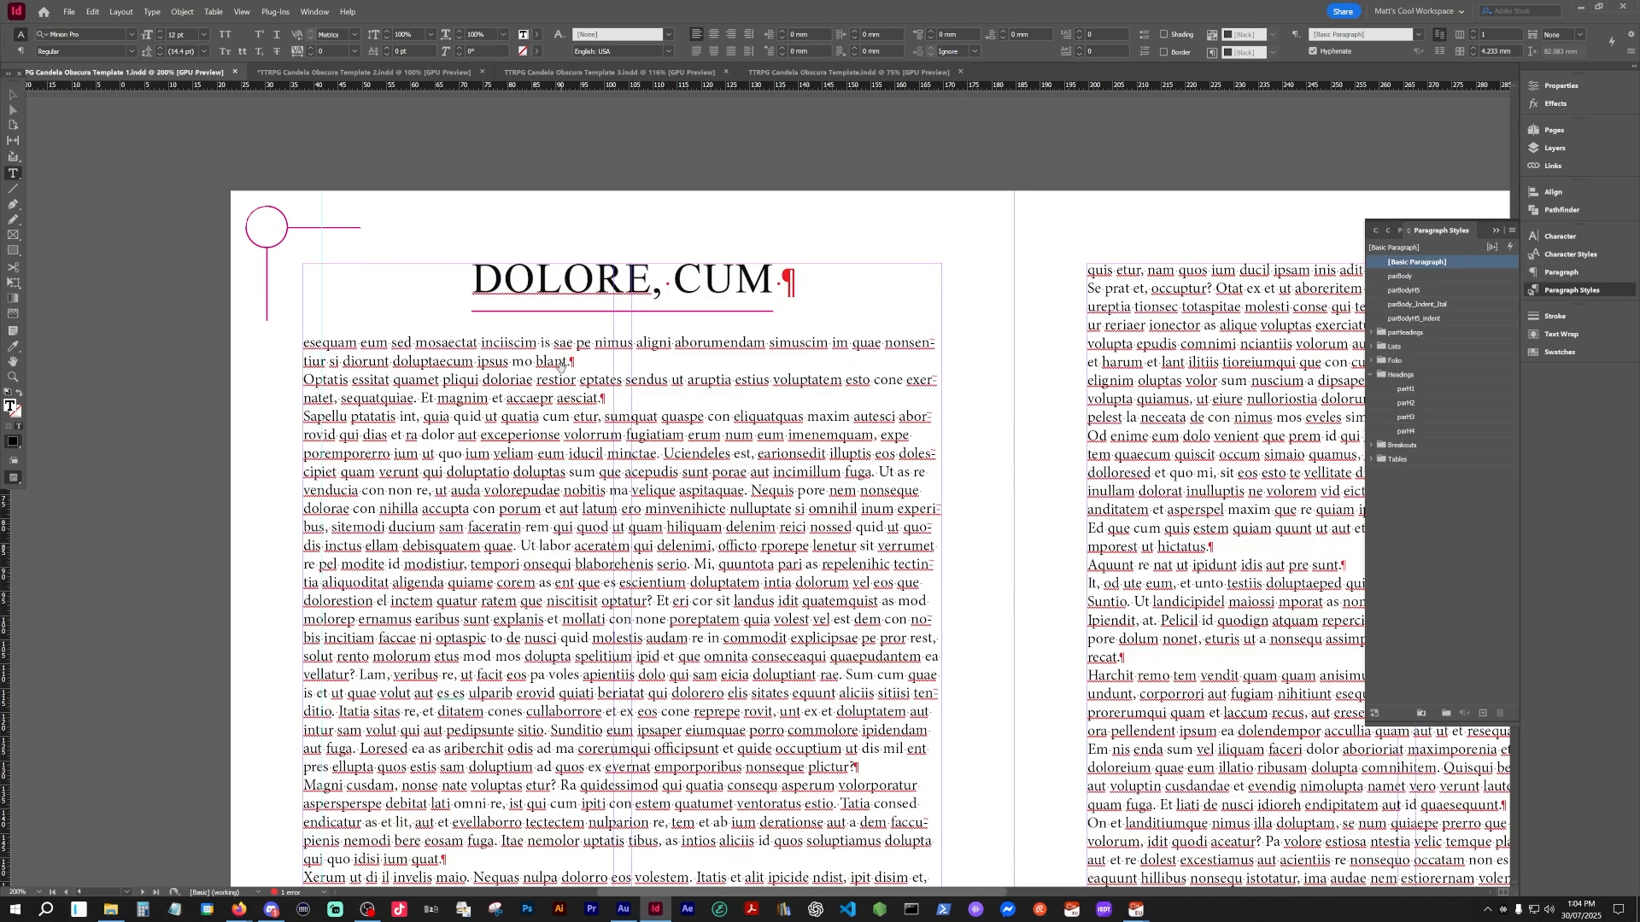
scroll(562, 368, "up", 2)
scroll(562, 367, "up", 1)
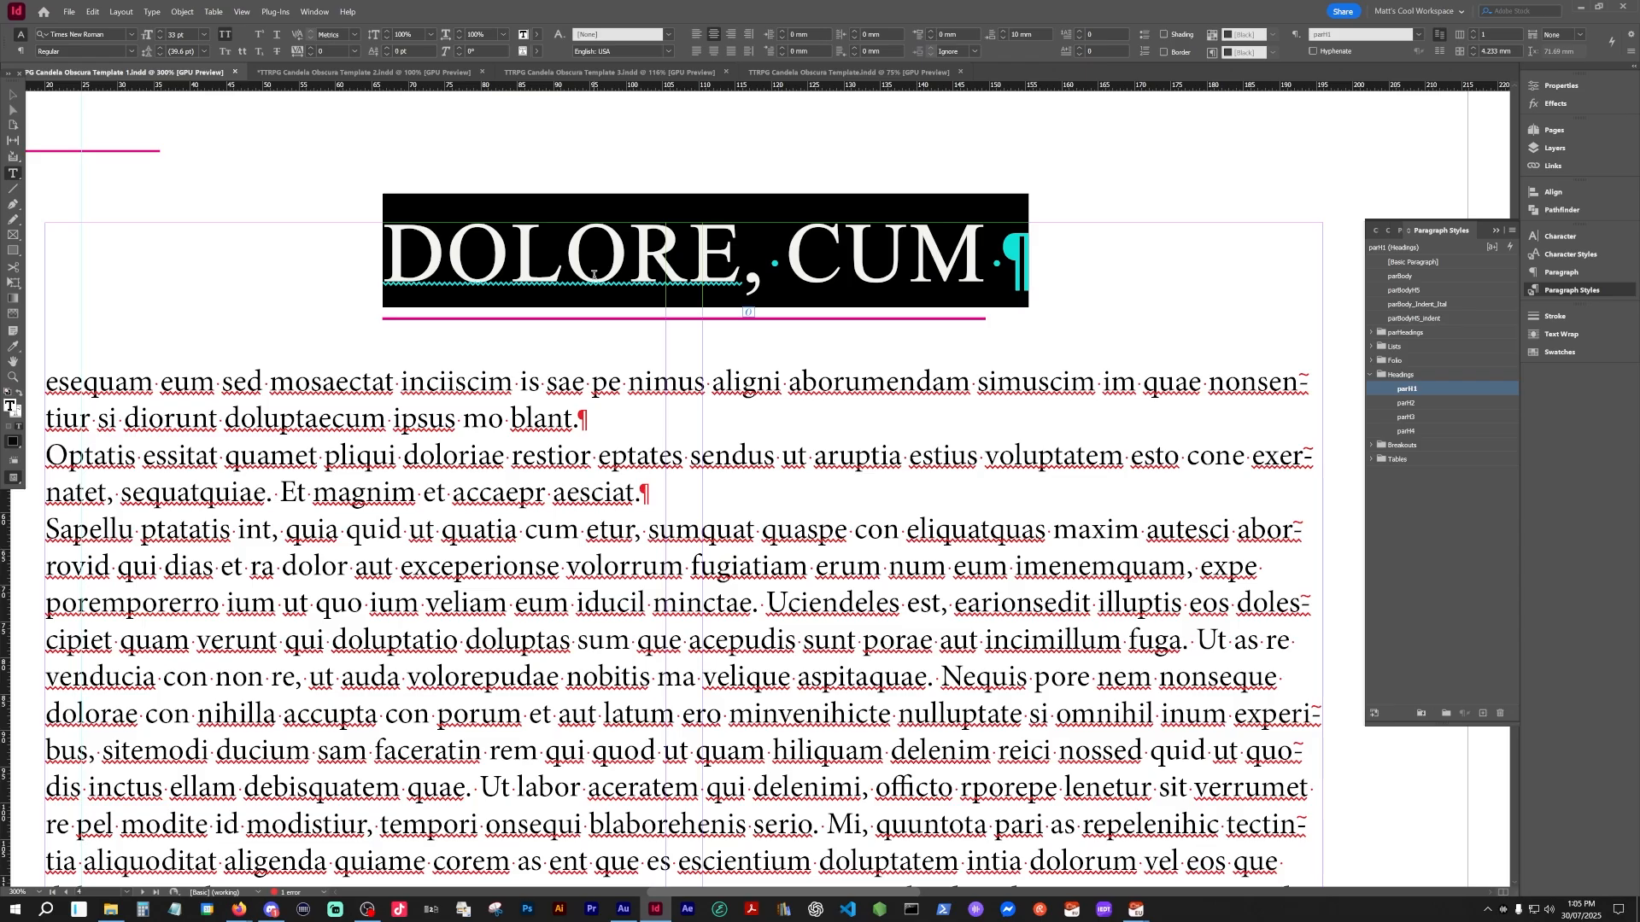
- Review the Rule Below settings of the "Dolore, cum" heading without changing them, and show the document's swatches
left_click(556, 289)
triple_click(529, 259)
key("ctrl+alt+j")
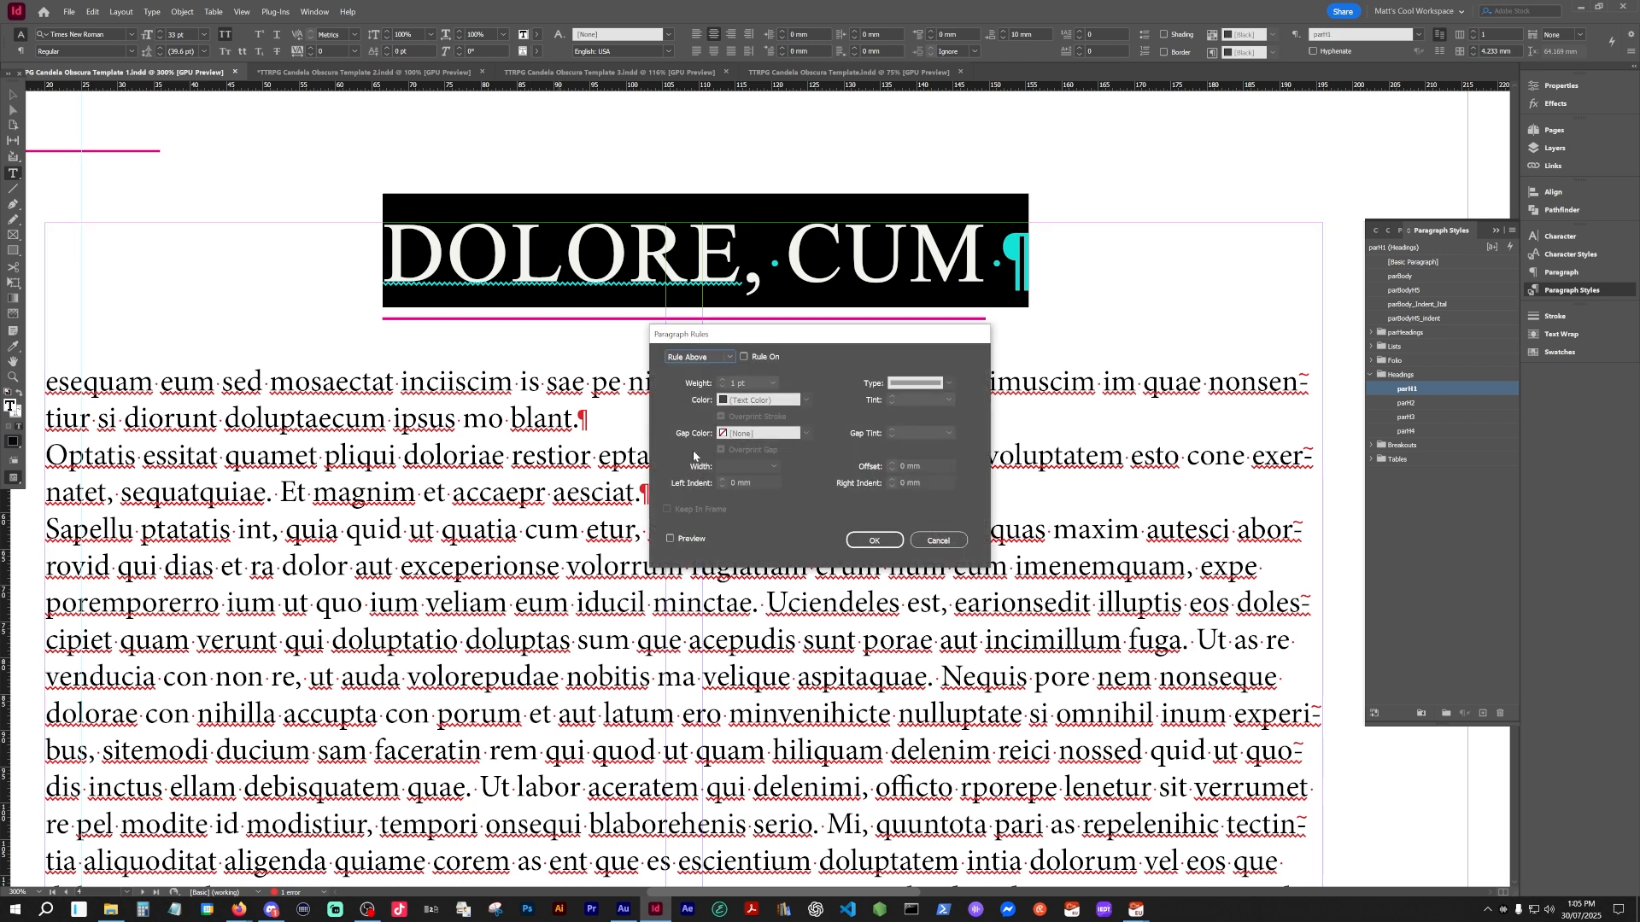
left_click(707, 358)
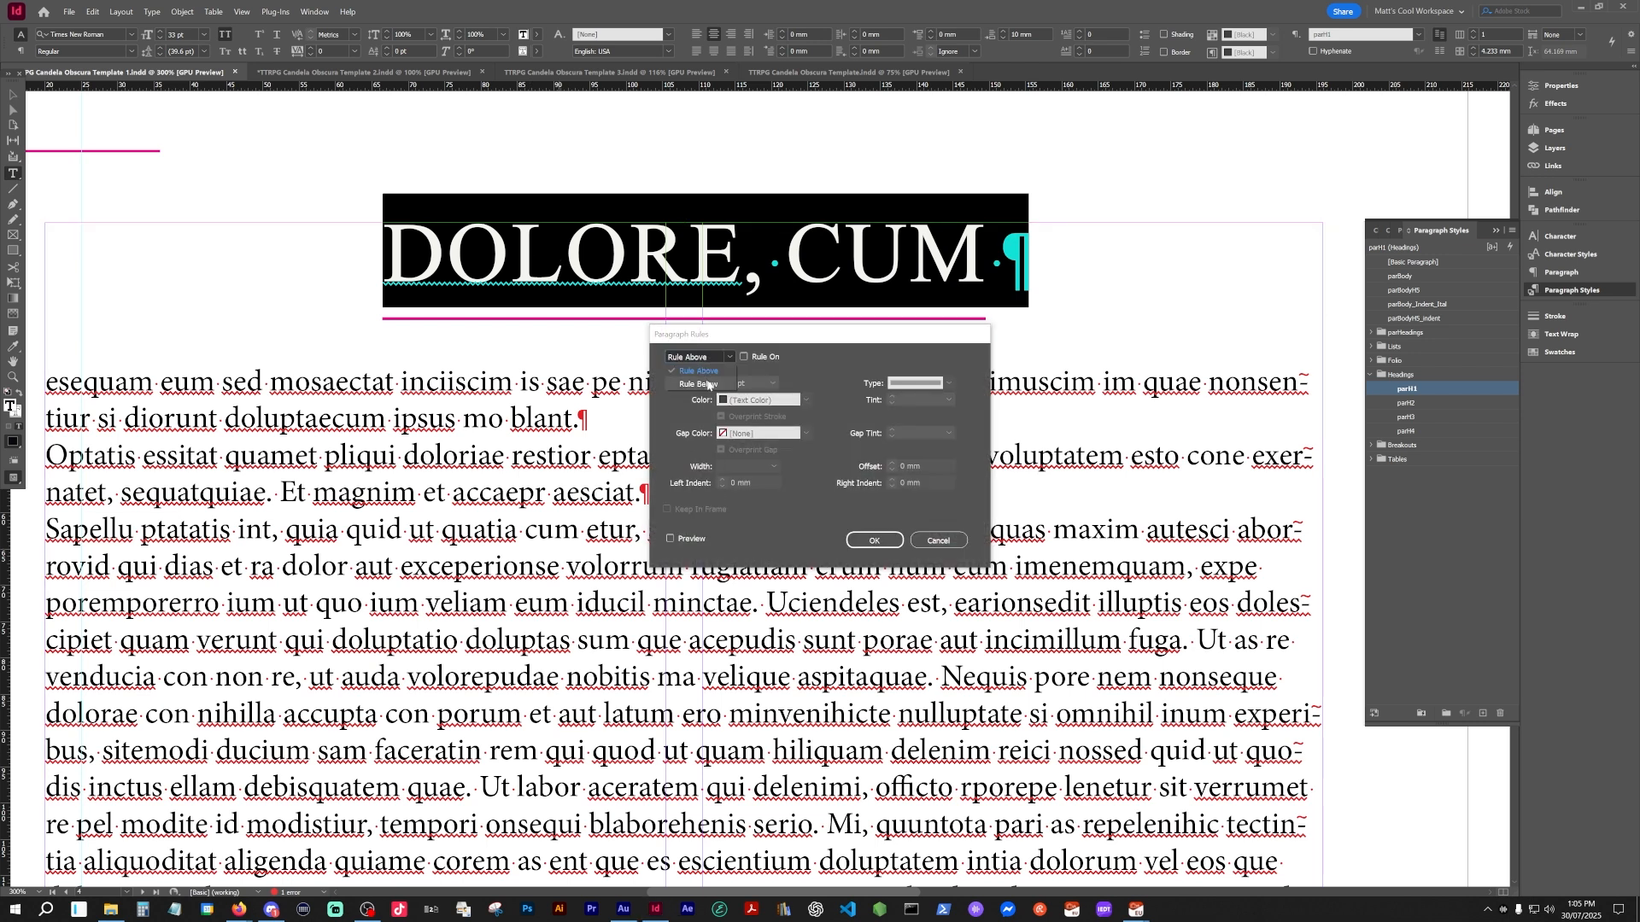
left_click(708, 386)
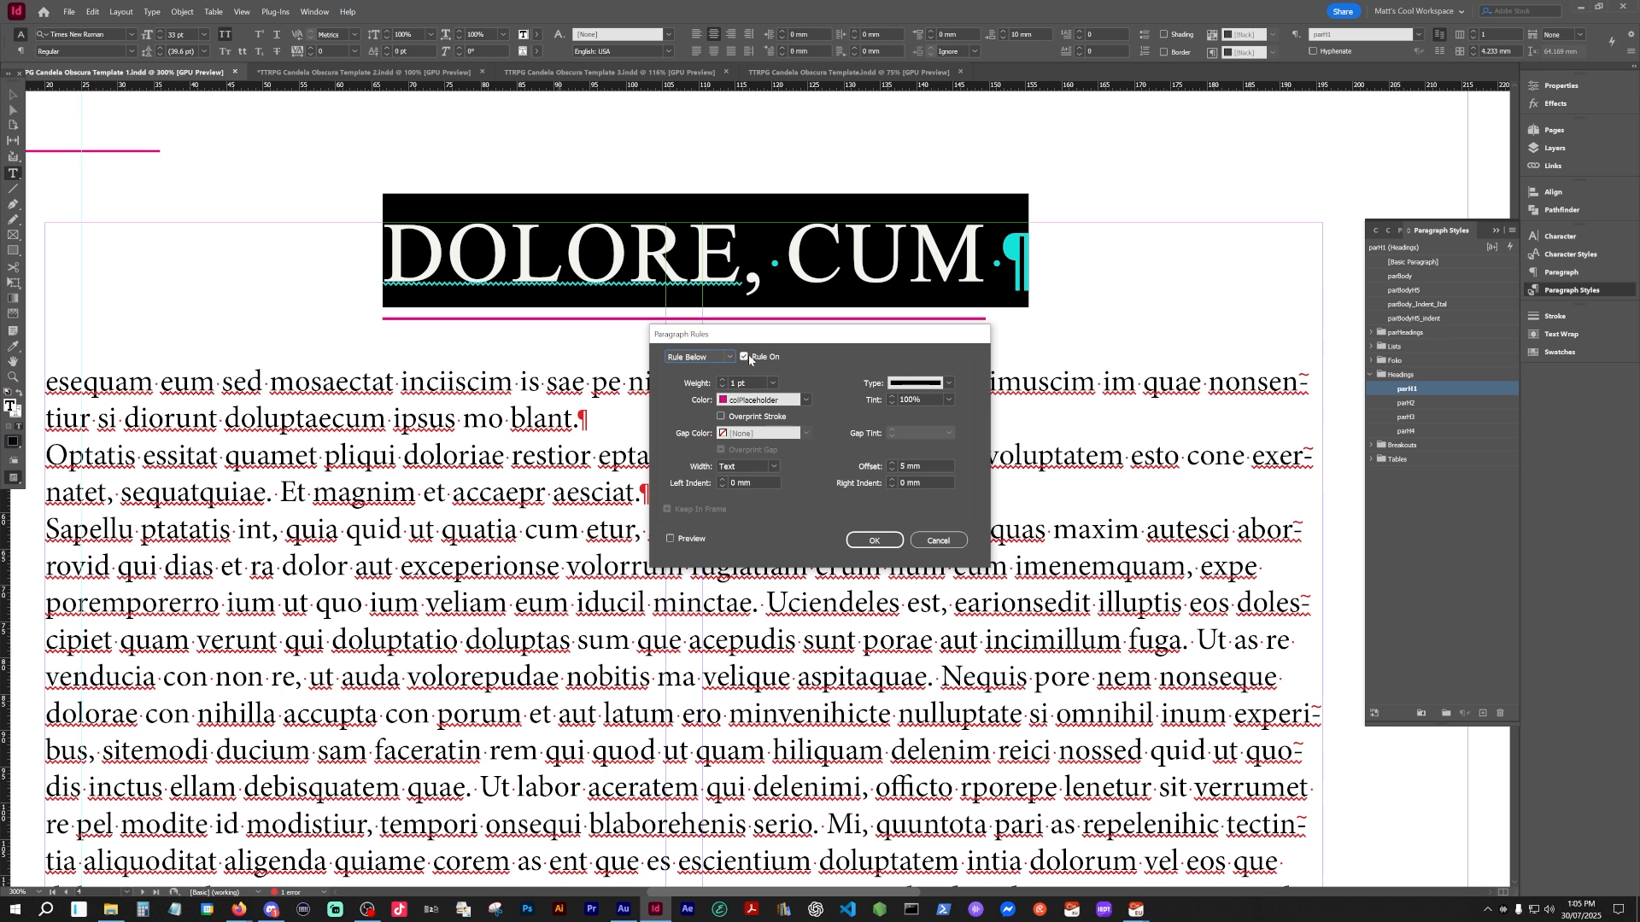
left_click_drag(780, 335, 1053, 257)
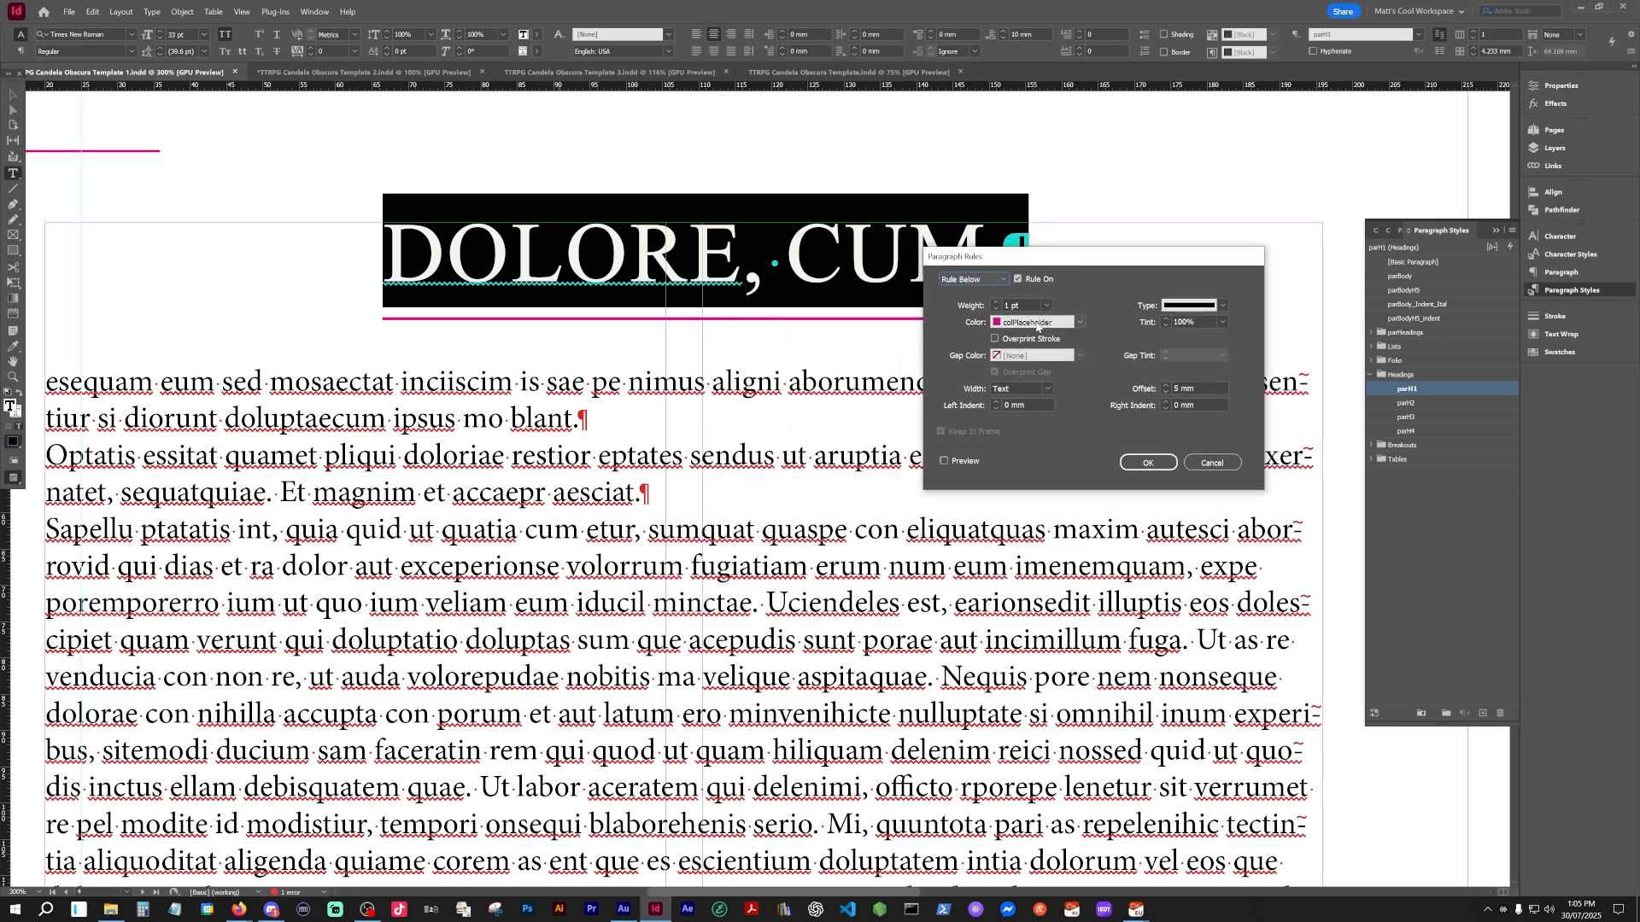
left_click(1212, 463)
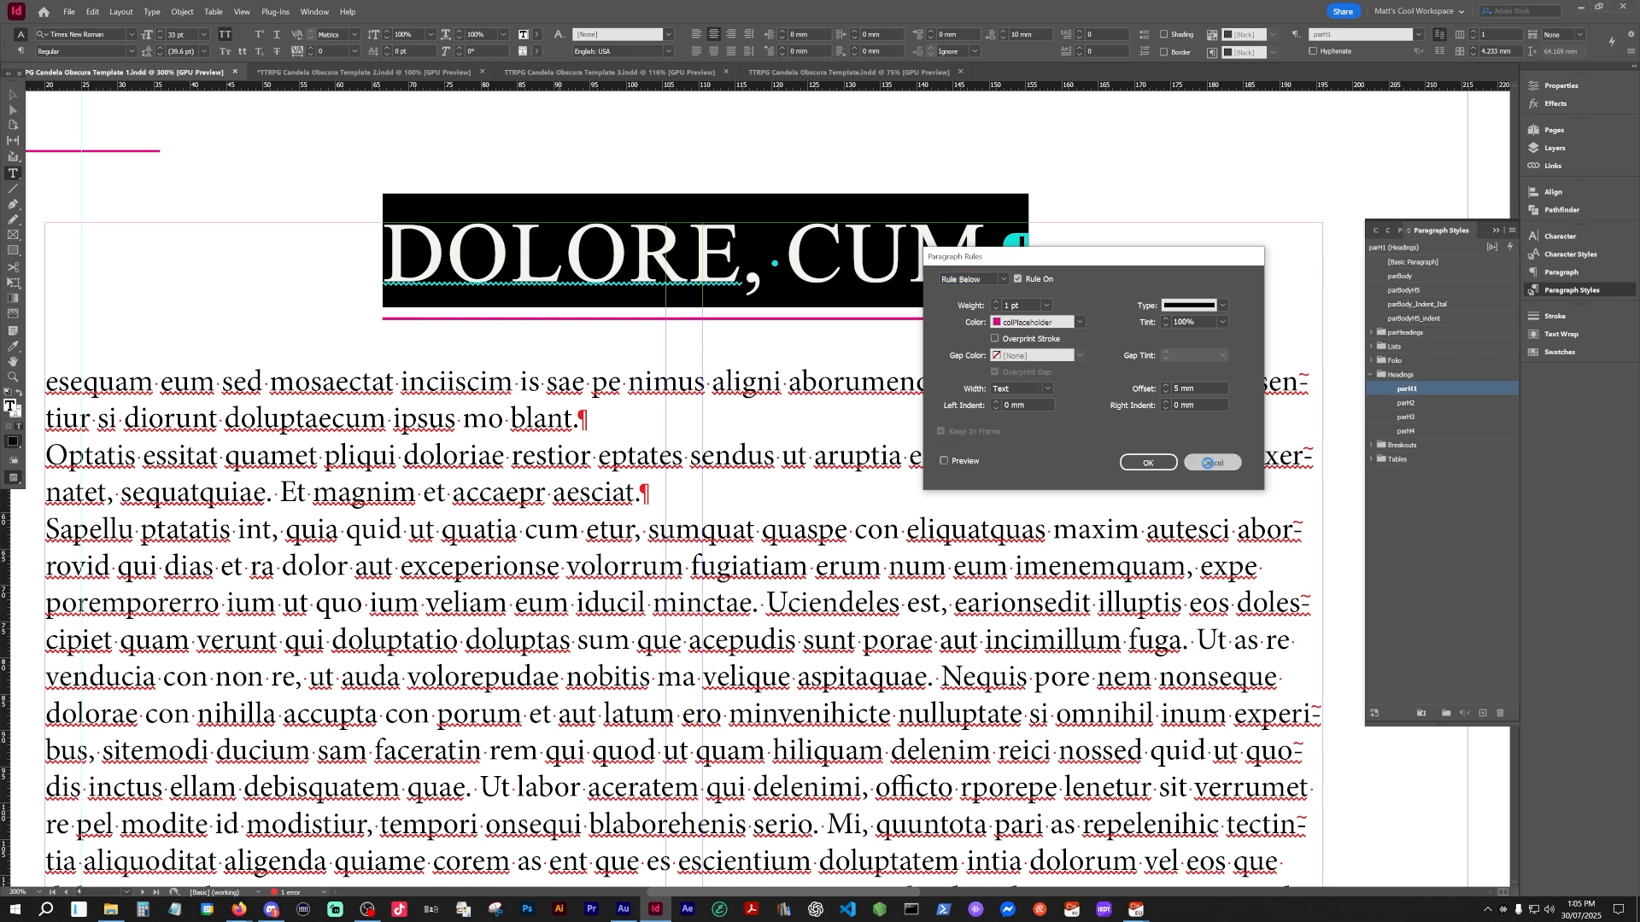
left_click(909, 454)
left_click(1552, 359)
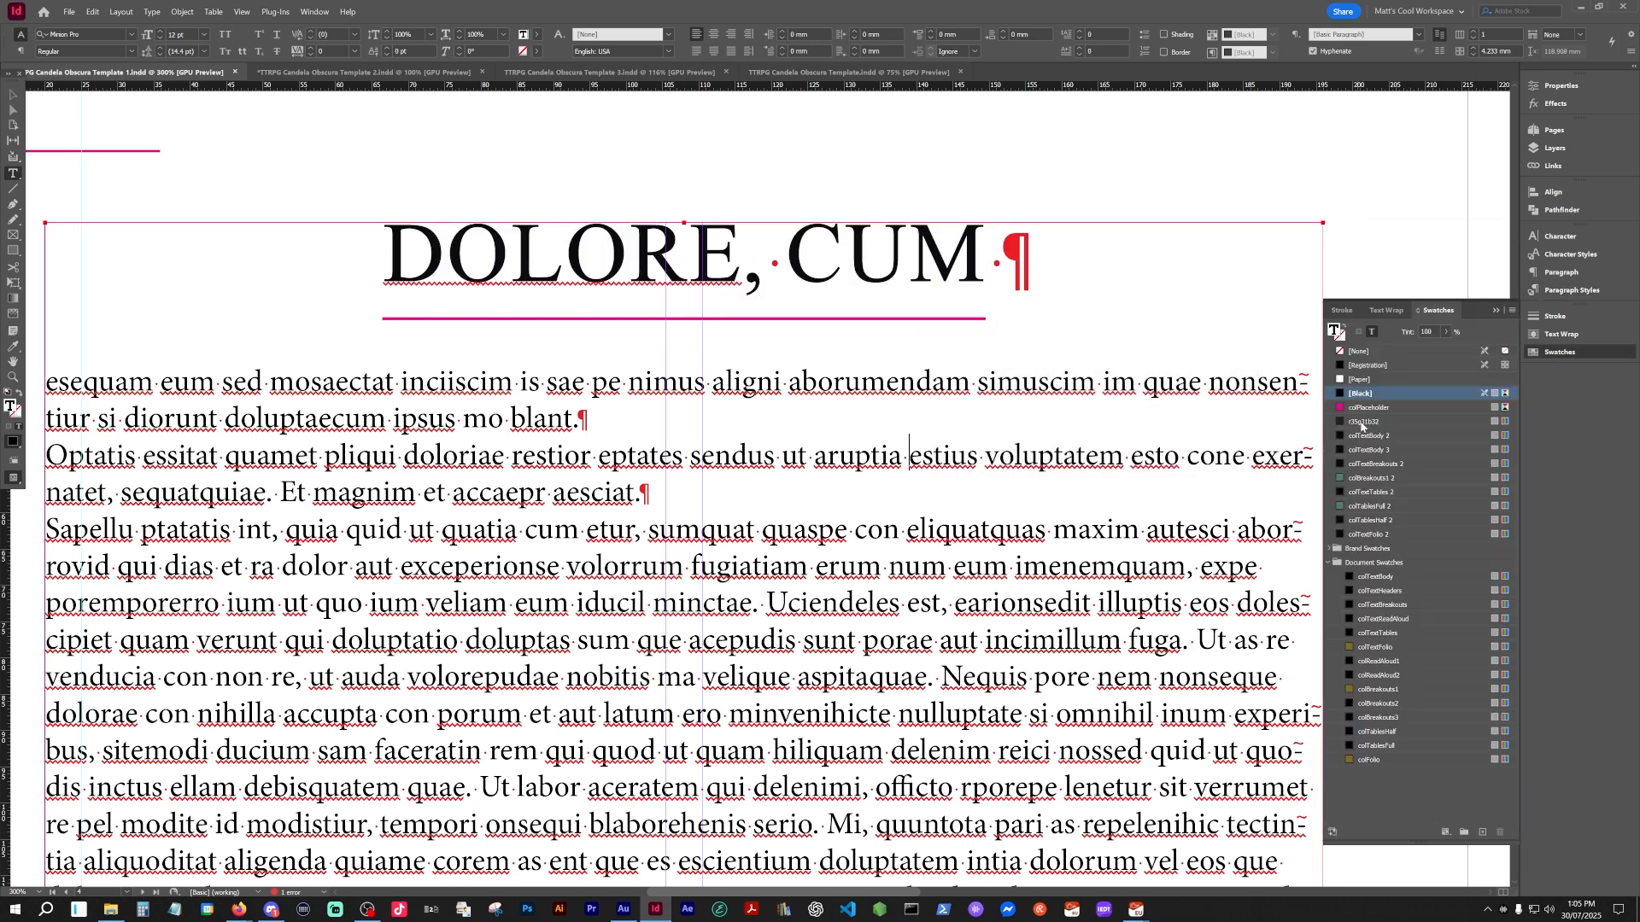
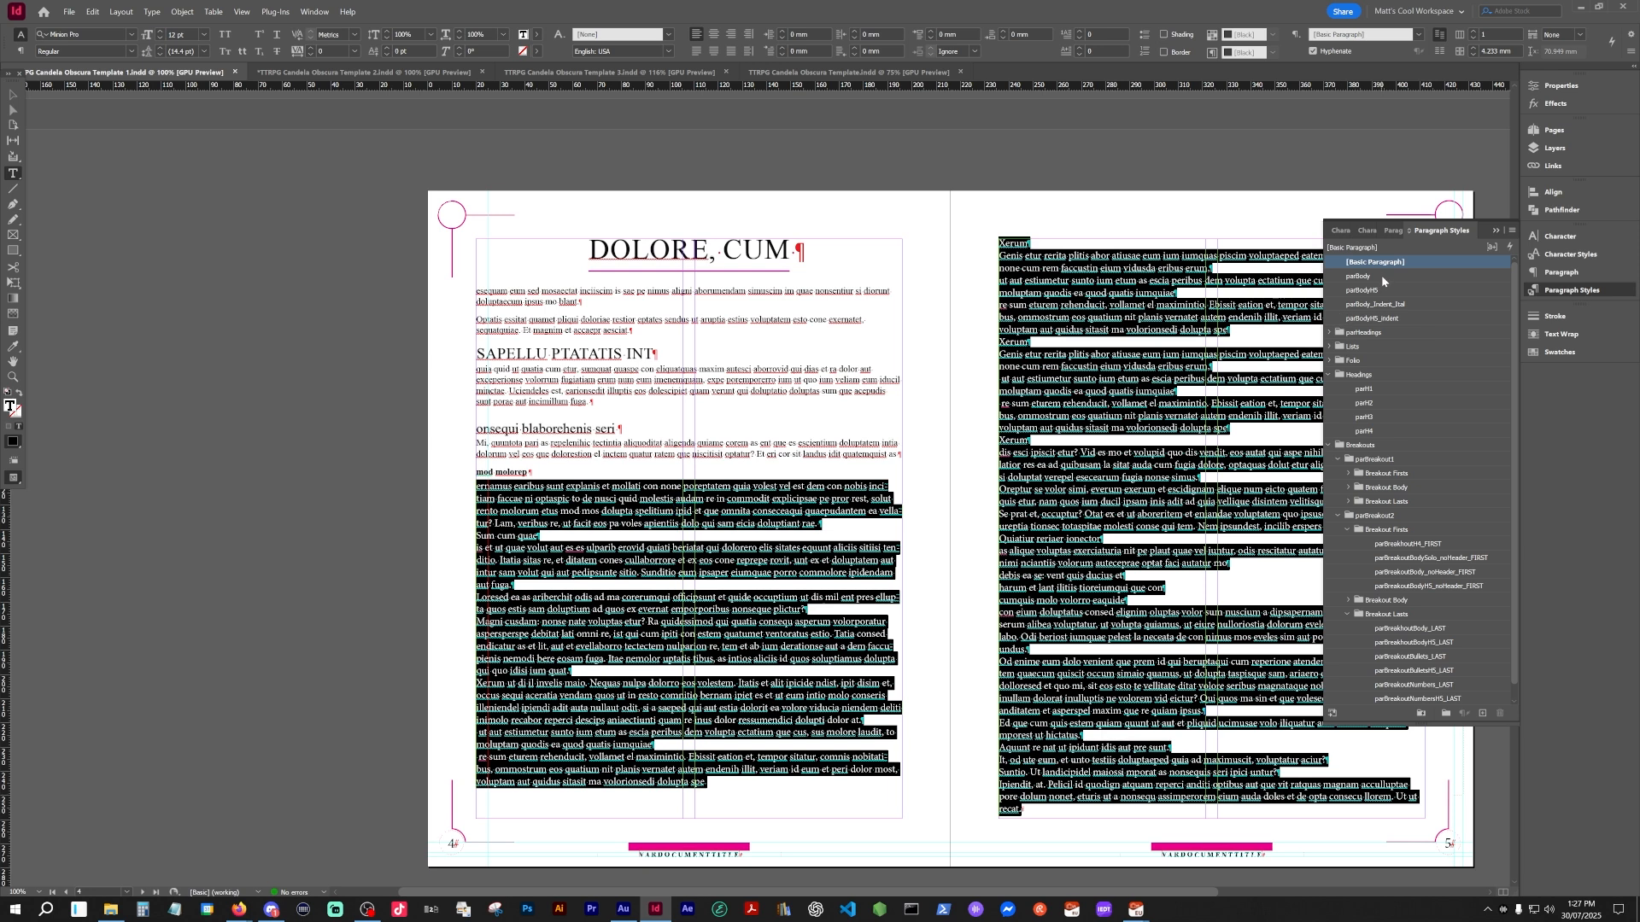
- Apply the parBody style to all the text following the "mod molorep" heading
left_click_drag(999, 433, 1092, 455)
left_click(449, 574)
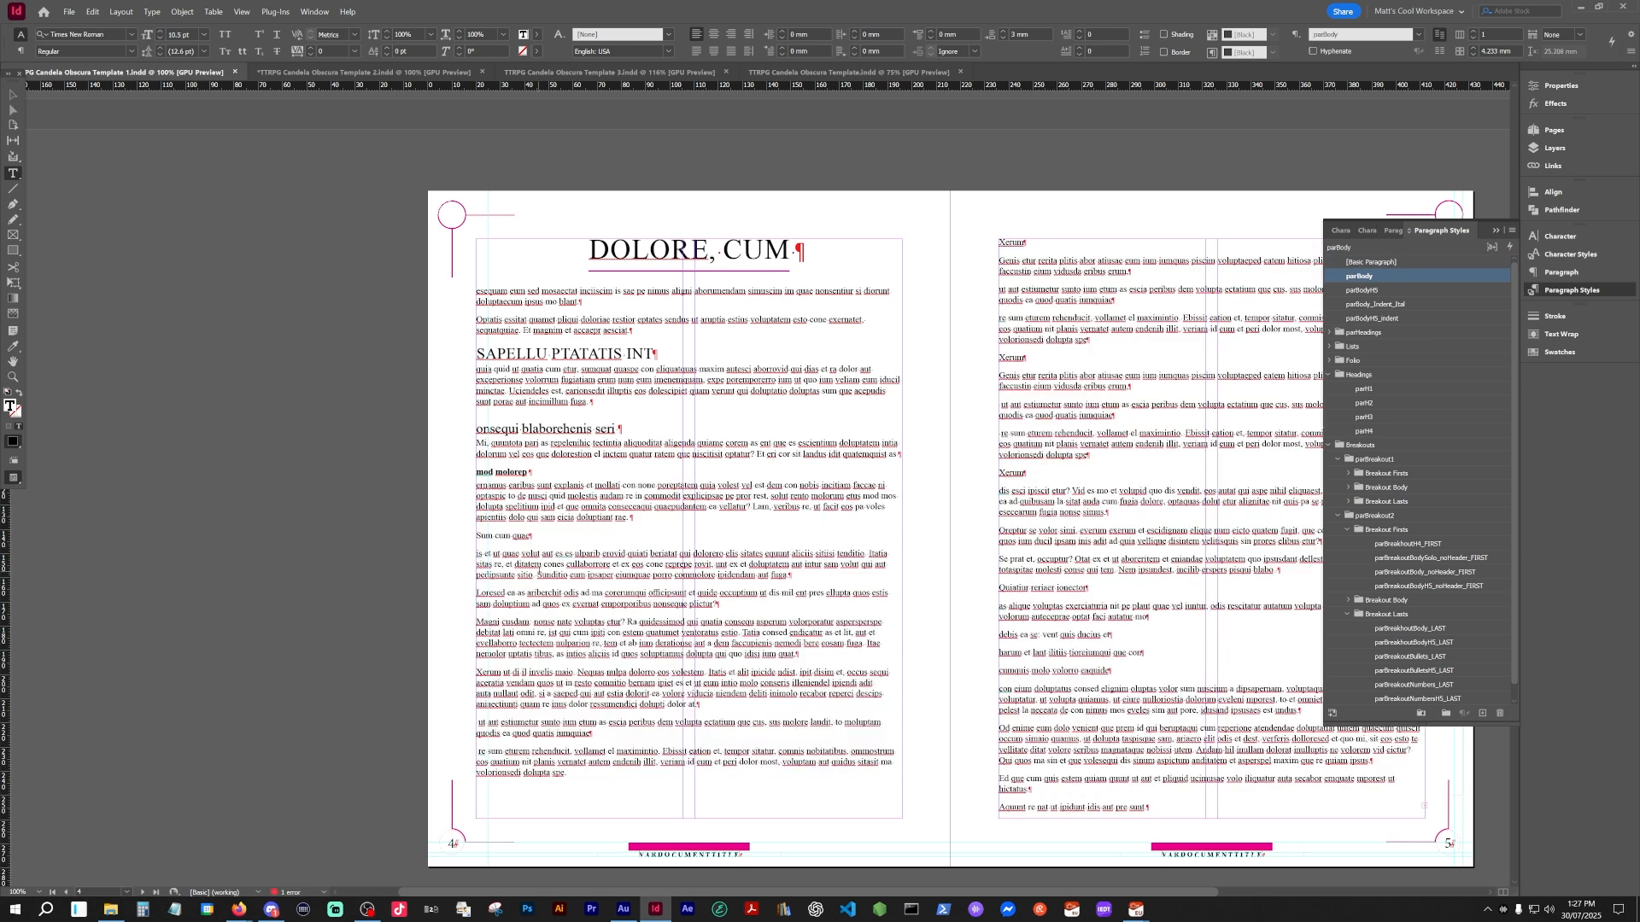
- Check the paragraph styles used by the "onsequi blaborehenis seri" and "mod molorep" headings
scroll(529, 573, "up", 2)
scroll(528, 573, "up", 2)
left_click(498, 488)
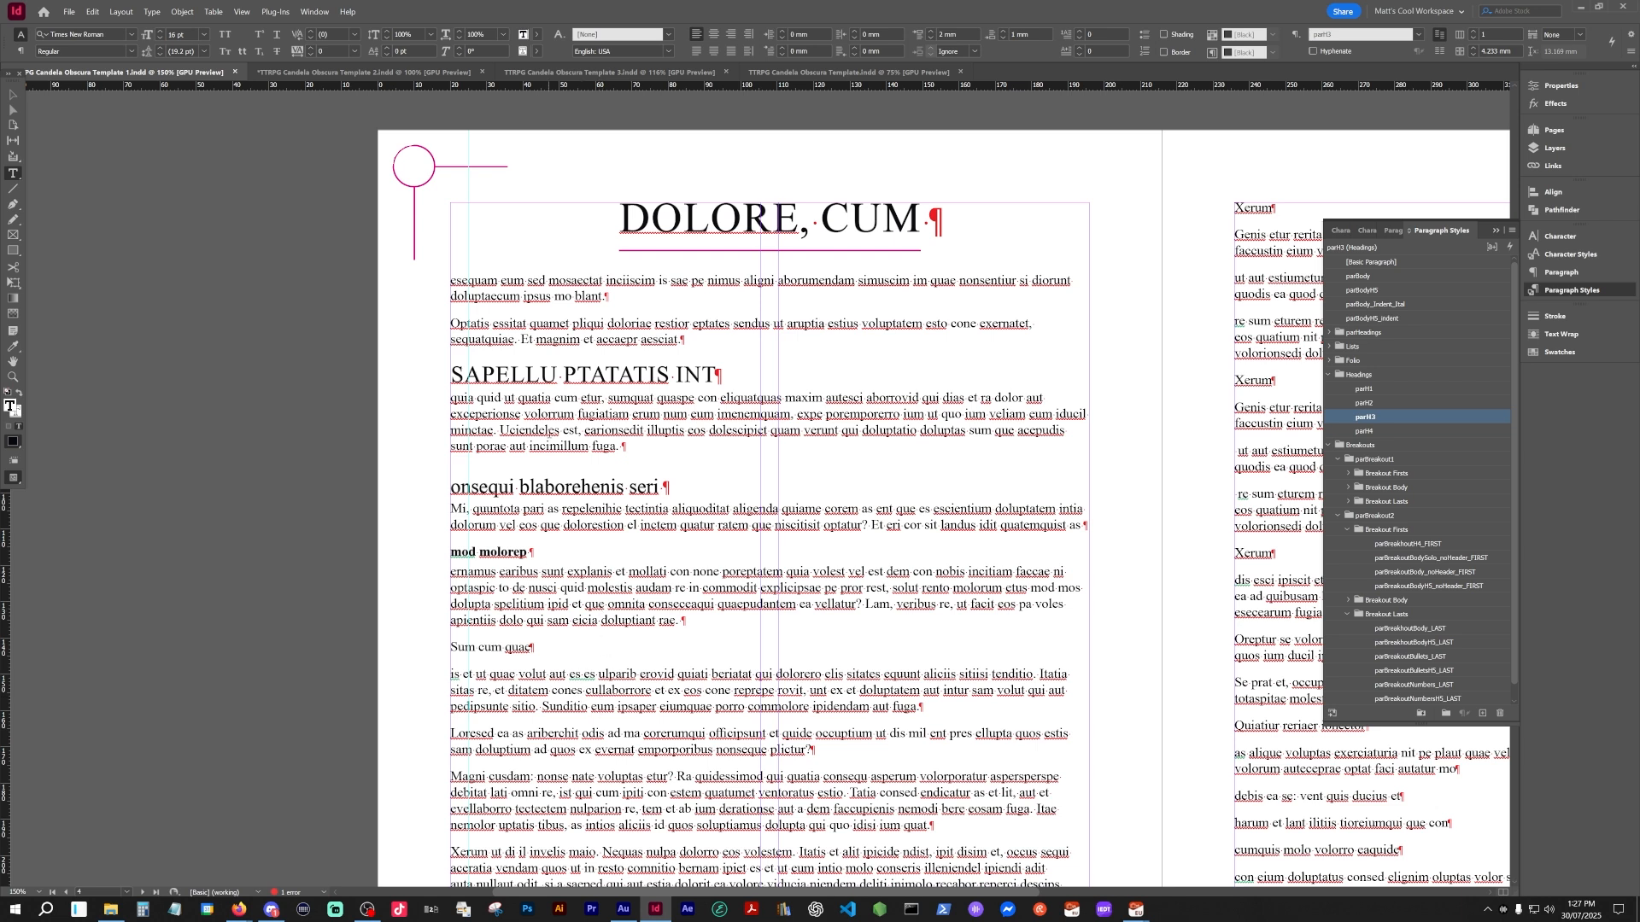
triple_click(502, 553)
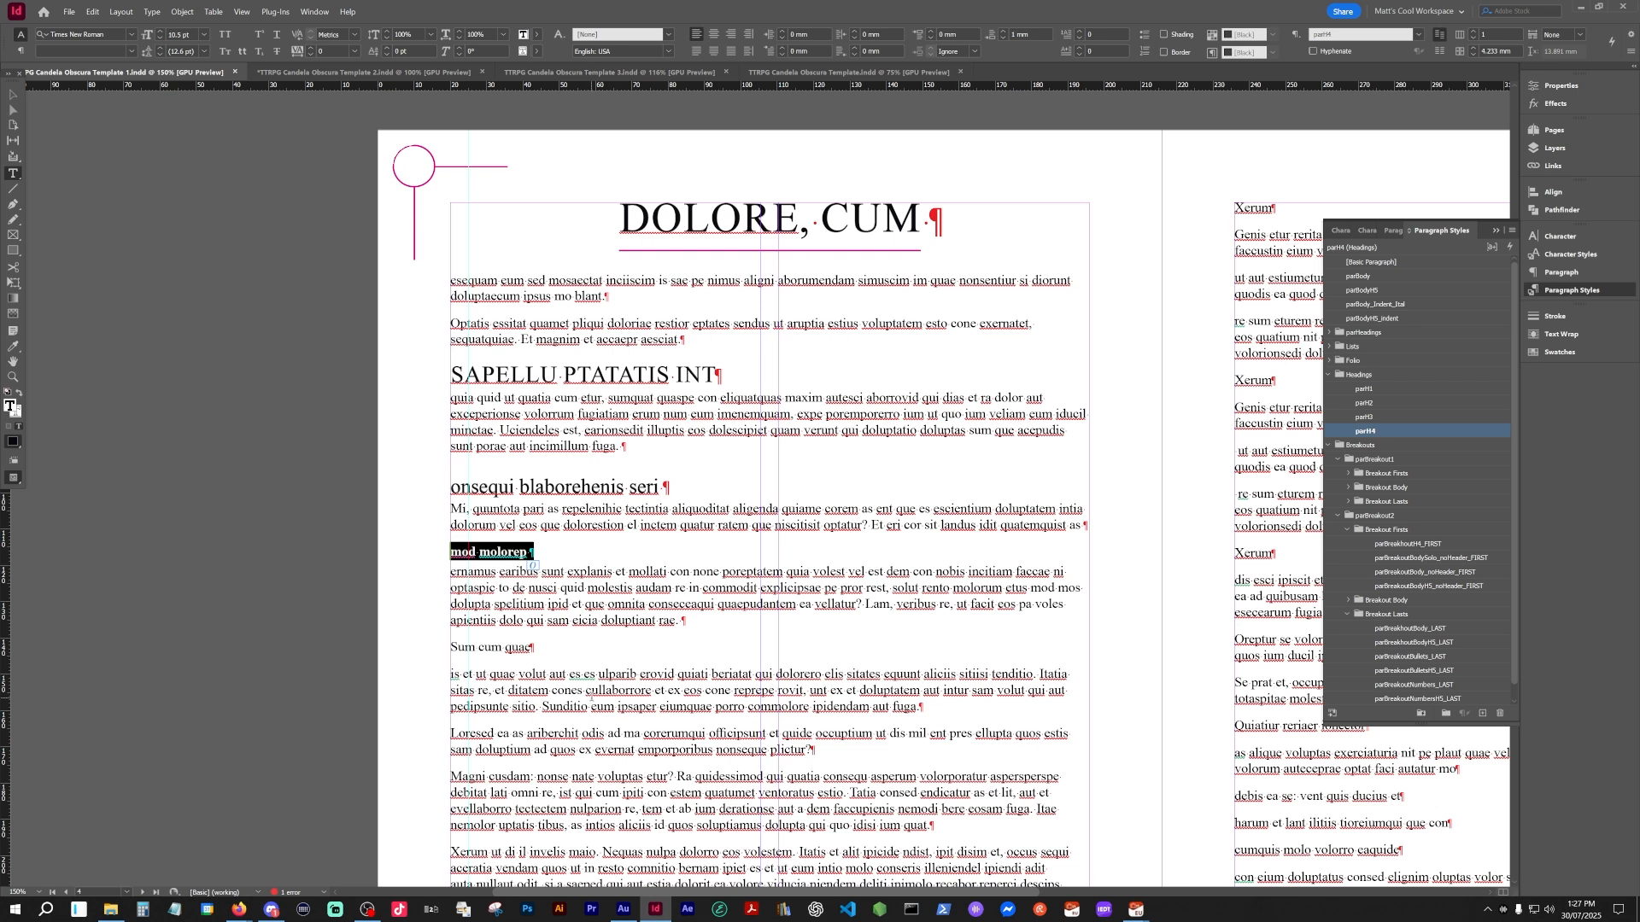
- Insert a colon after "Loresed ea" at the start of its body paragraph
scroll(591, 698, "down", 1)
left_click(507, 670)
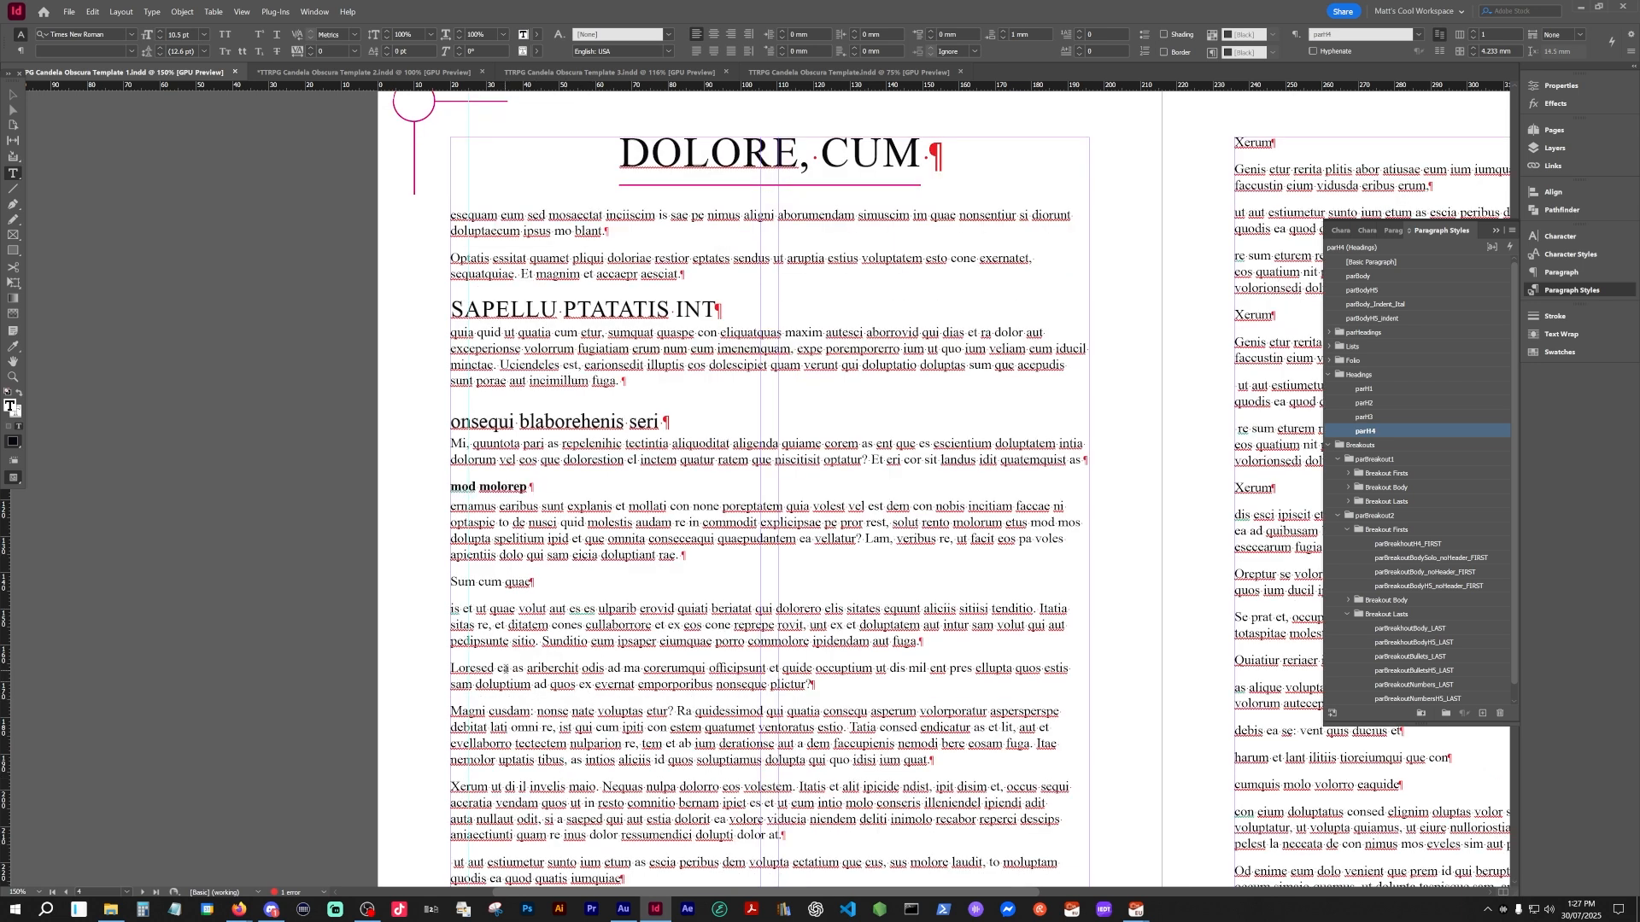
type(":")
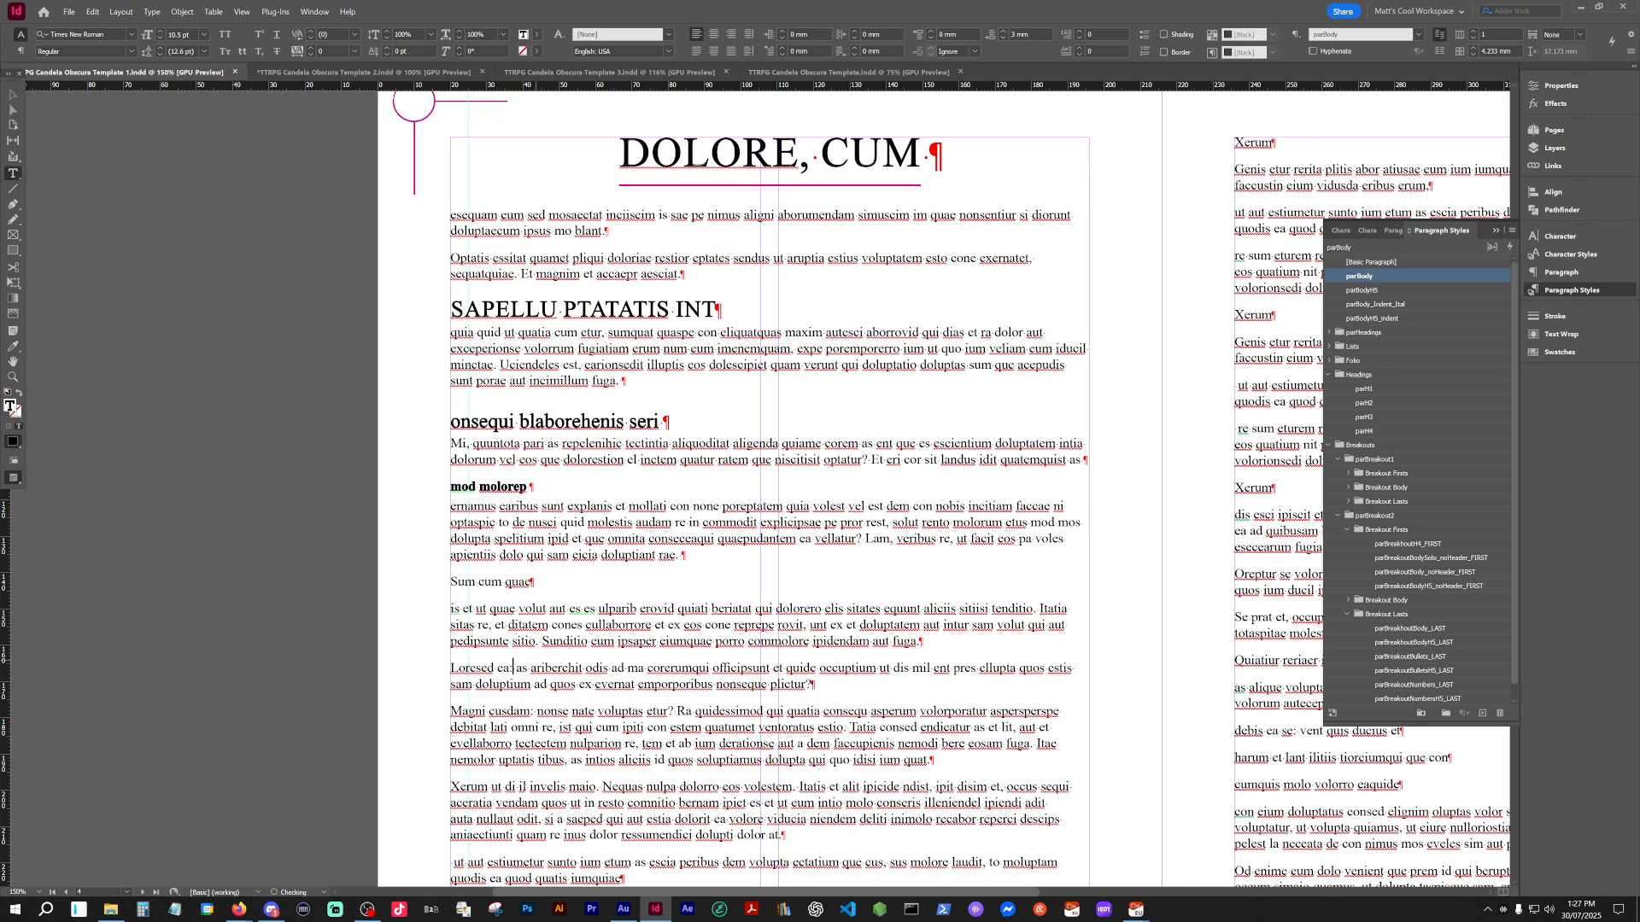
- Set the "Loresed ea:" lead-in at the start of its paragraph to the Bold font style
scroll(506, 685, "up", 3)
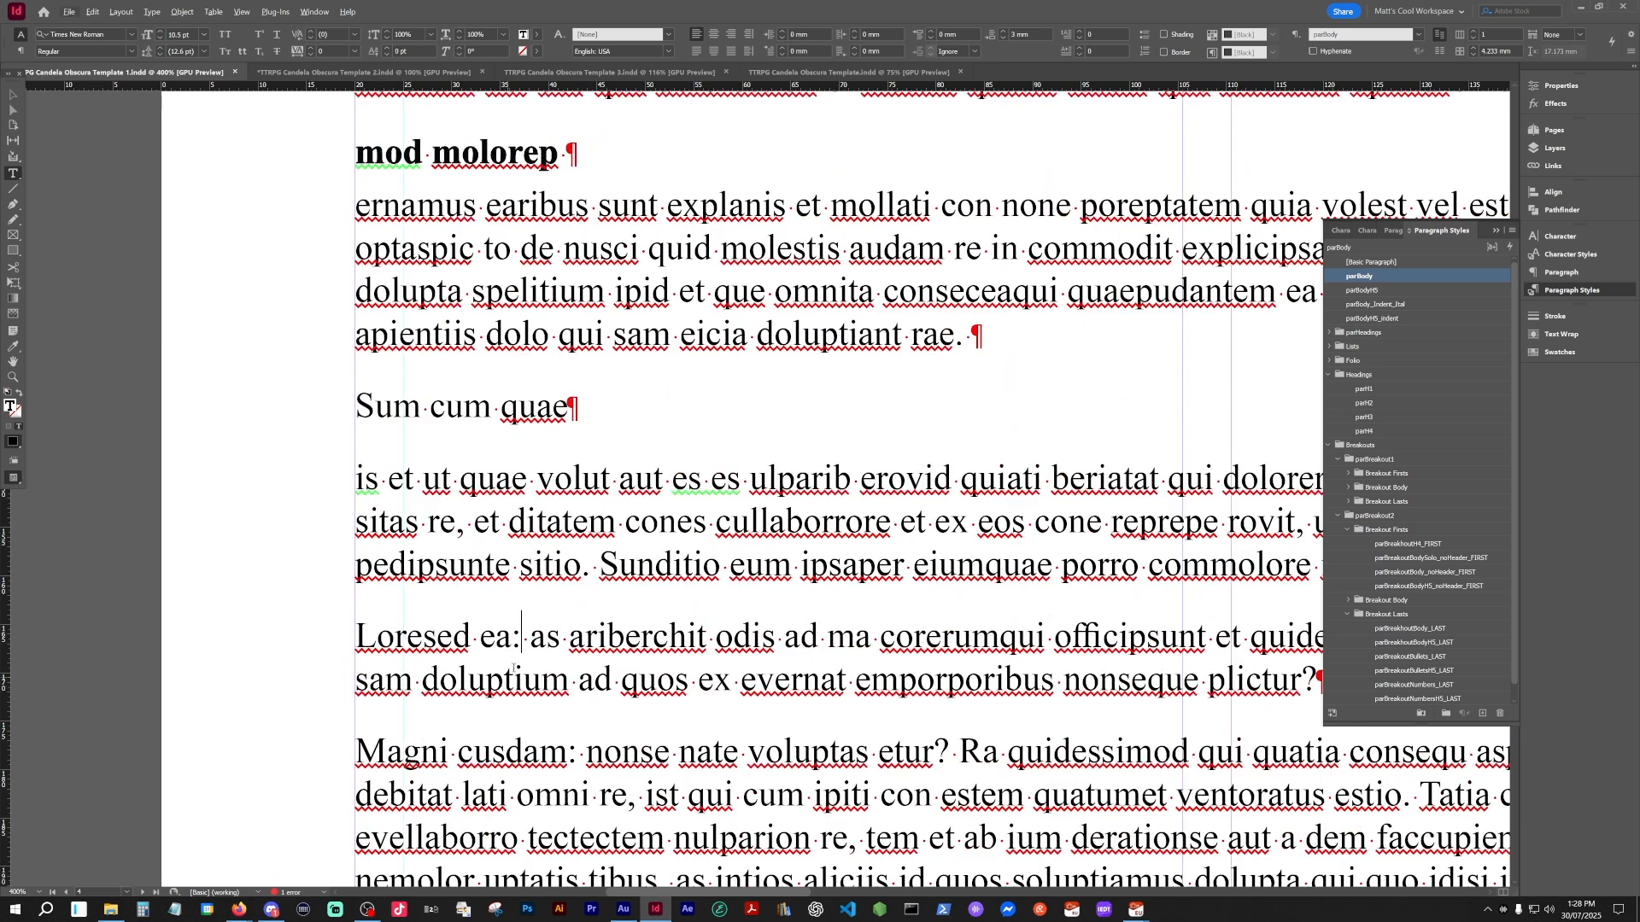
scroll(506, 685, "down", 1)
triple_click(504, 570)
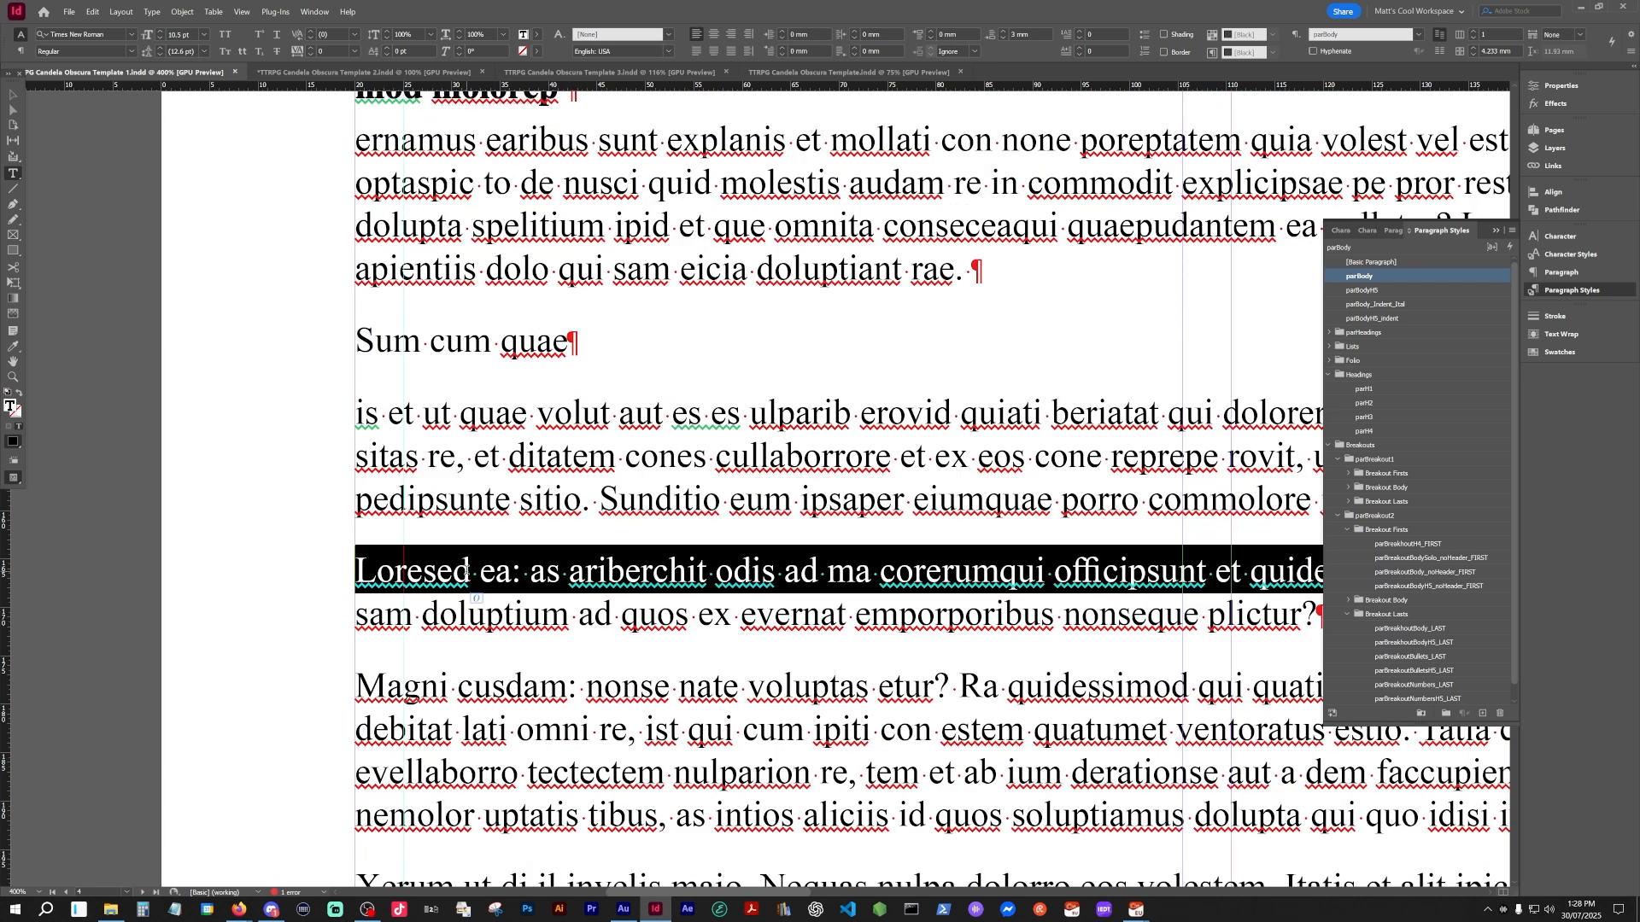
left_click_drag(522, 570, 363, 570)
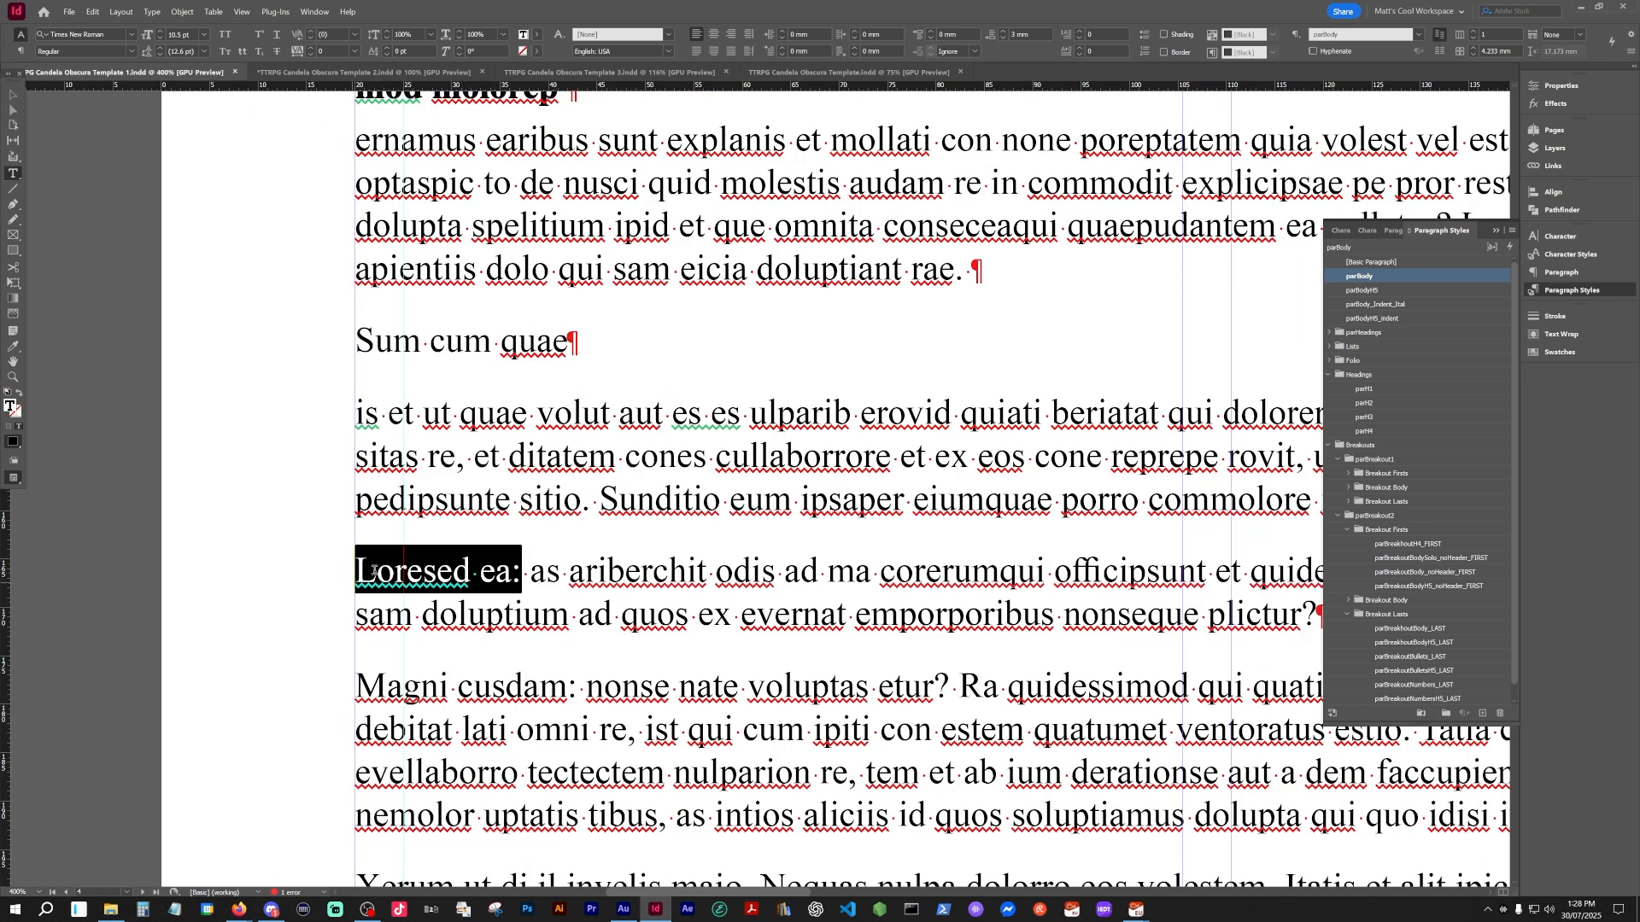
left_click(508, 662)
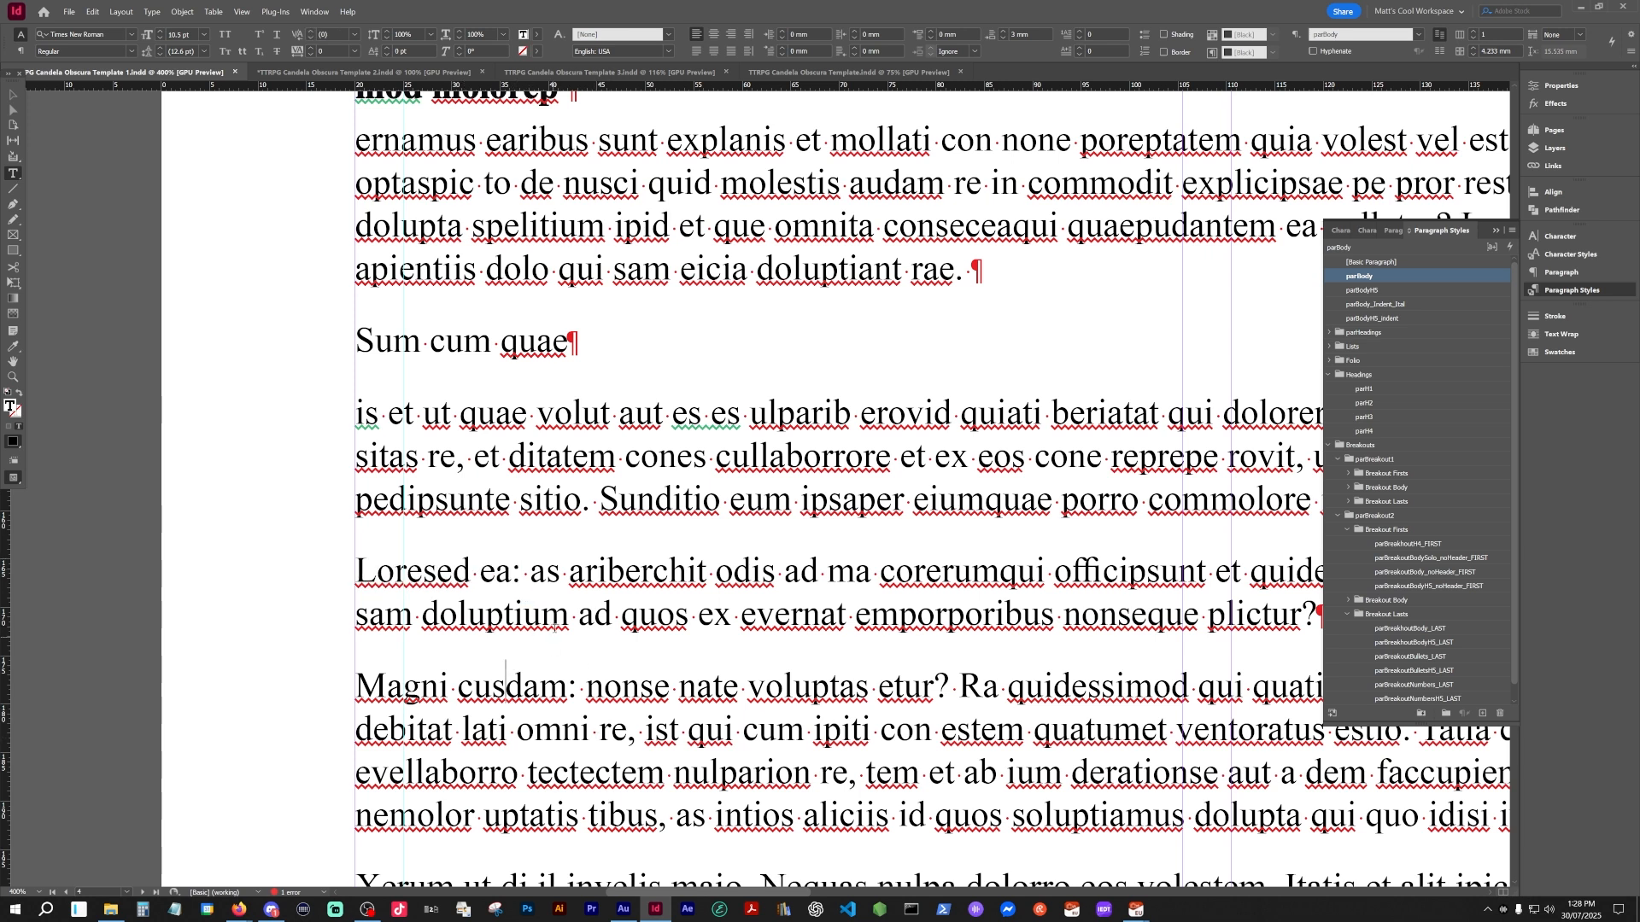
triple_click(554, 627)
triple_click(561, 728)
left_click(479, 571)
left_click_drag(530, 570, 356, 571)
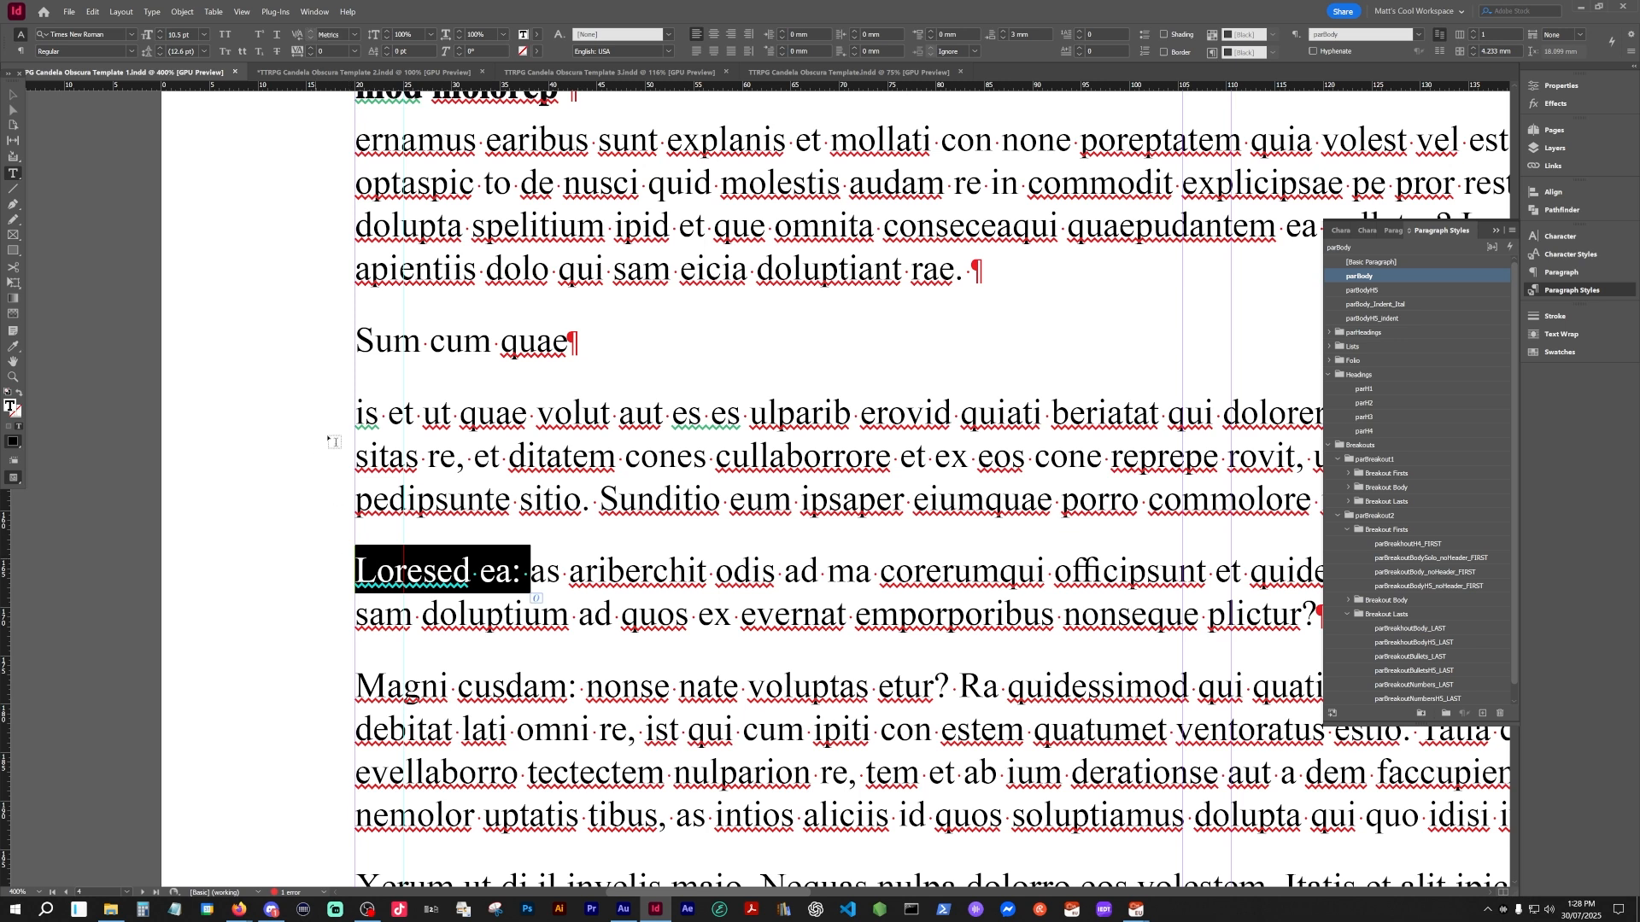
left_click(131, 50)
left_click(92, 91)
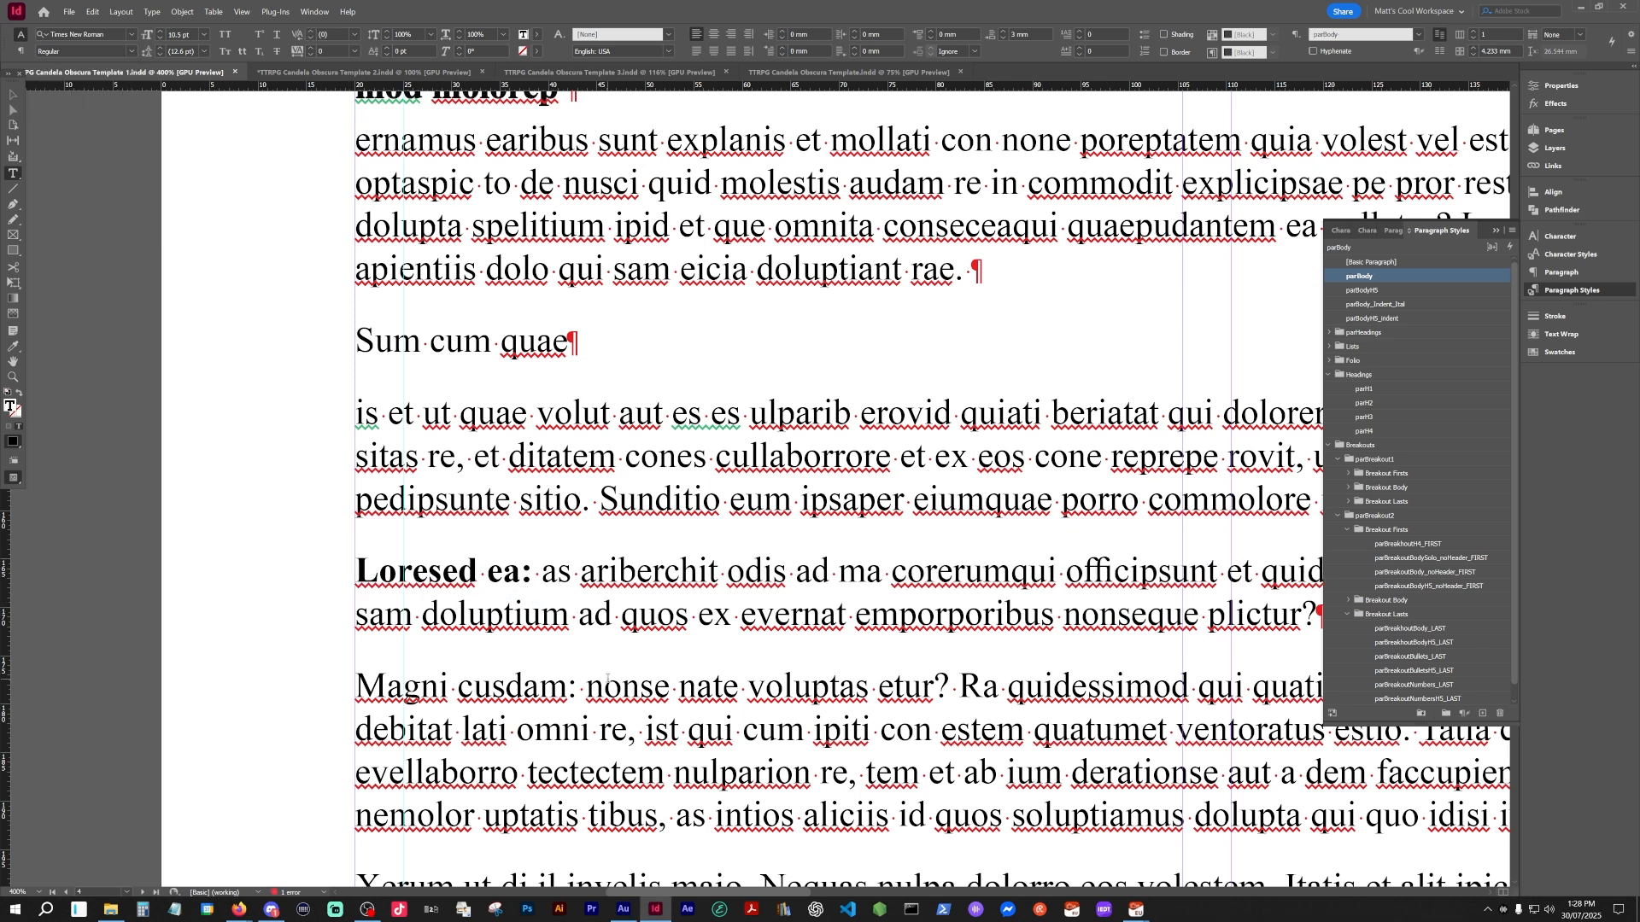
- Examine the GREP style rule of the parBodyH5 paragraph style, including its applied character style and text expression
left_click(570, 769)
left_click_drag(579, 685, 349, 705)
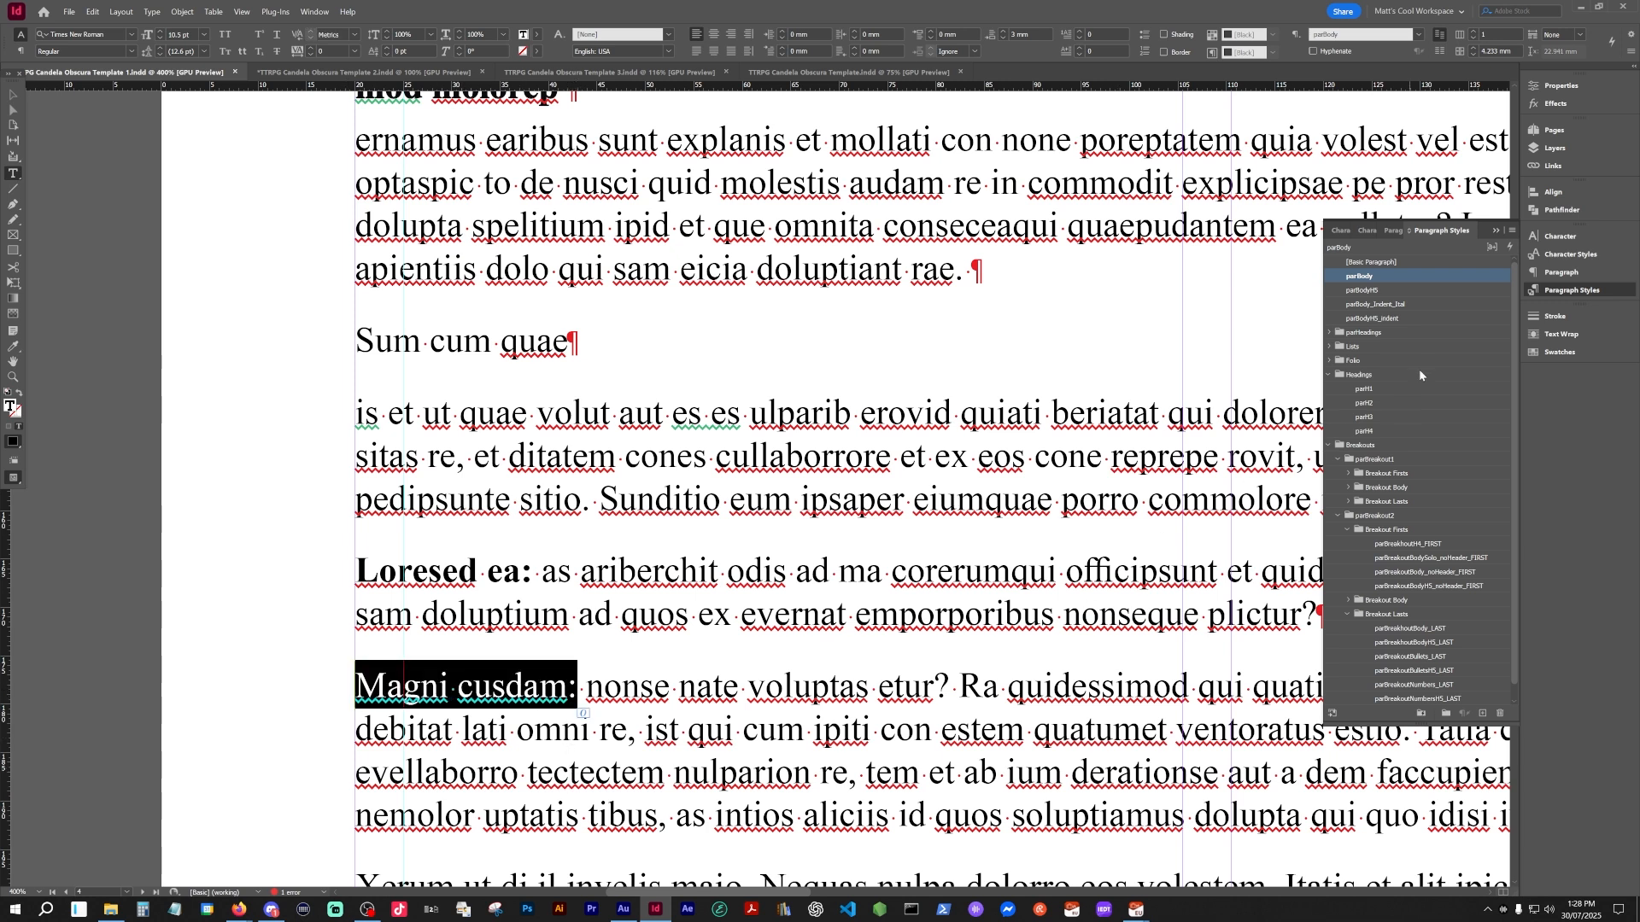
right_click(1393, 291)
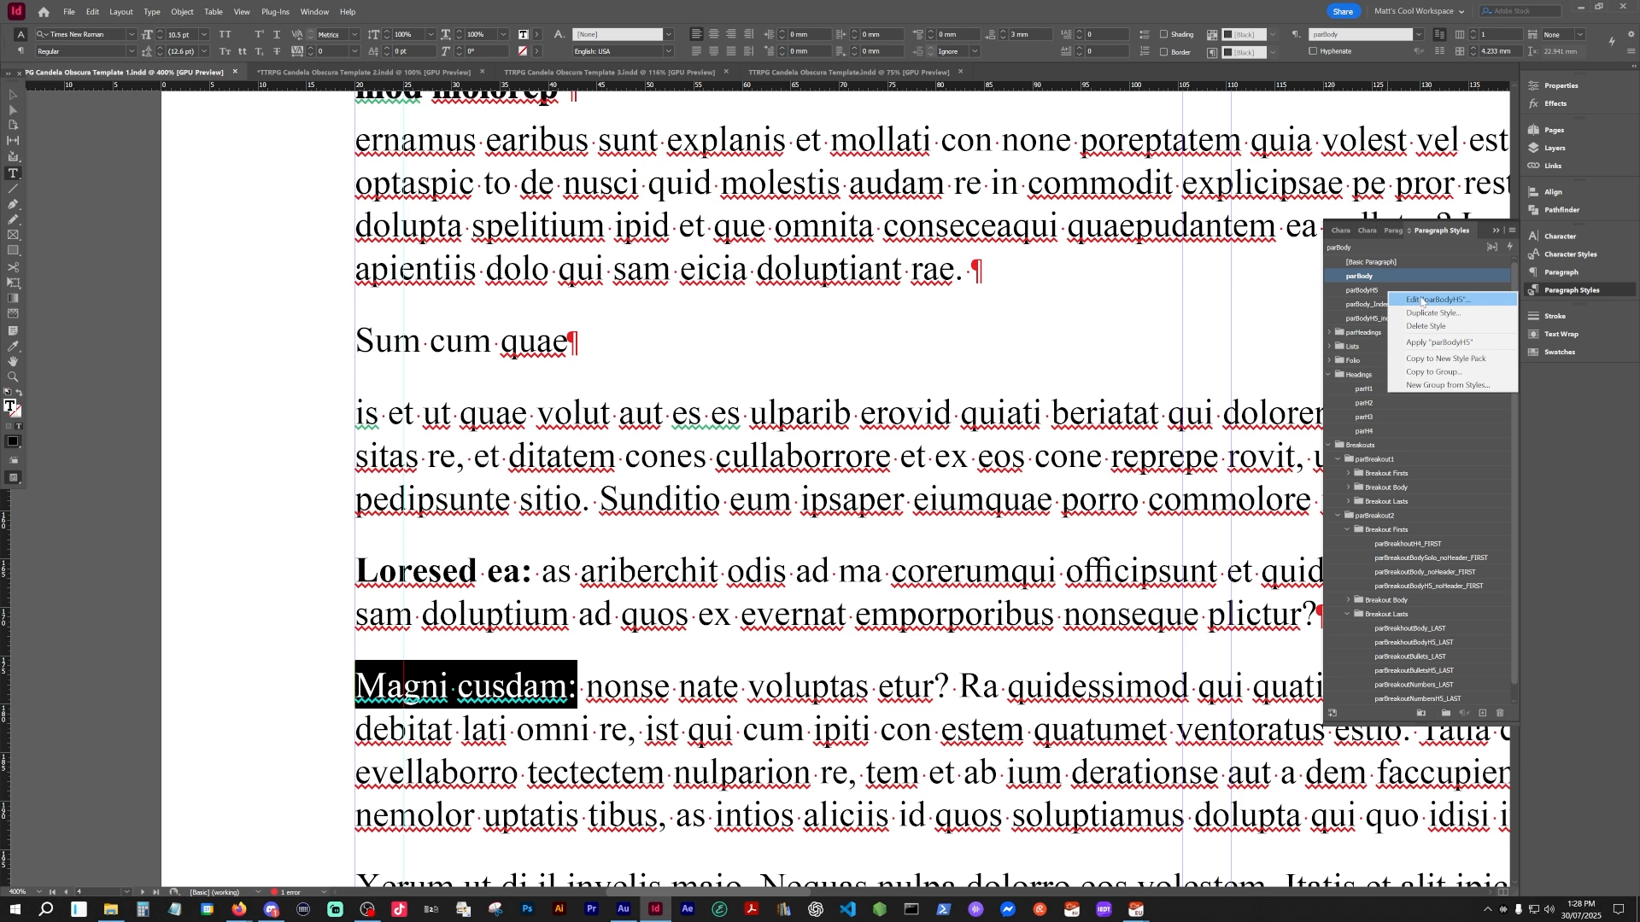
left_click(1422, 301)
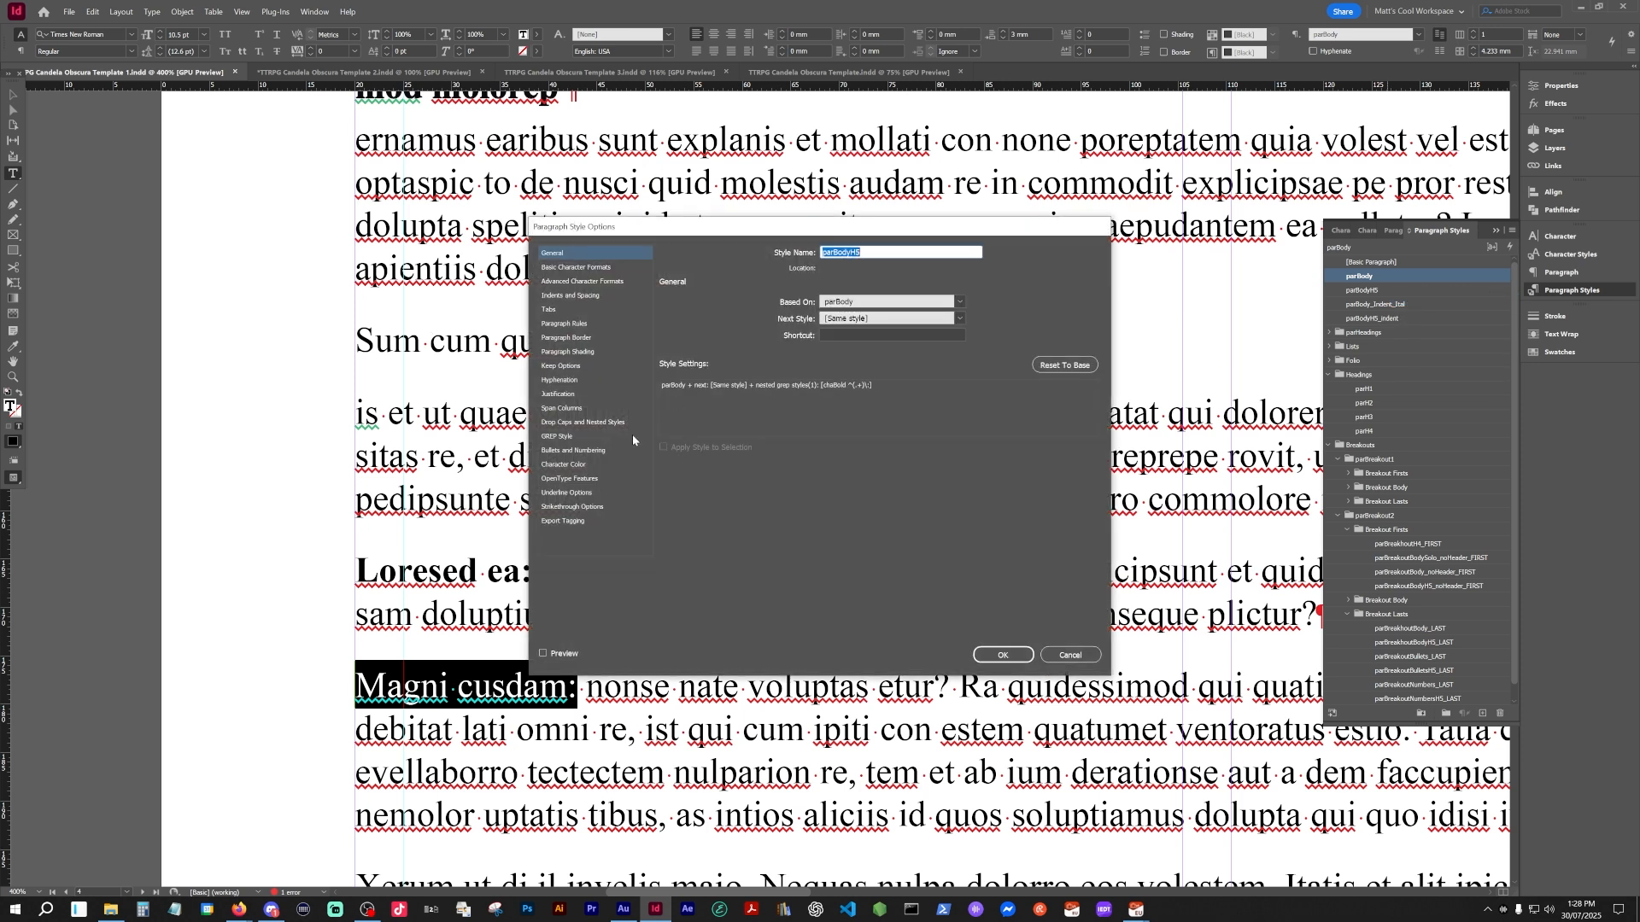
left_click(559, 436)
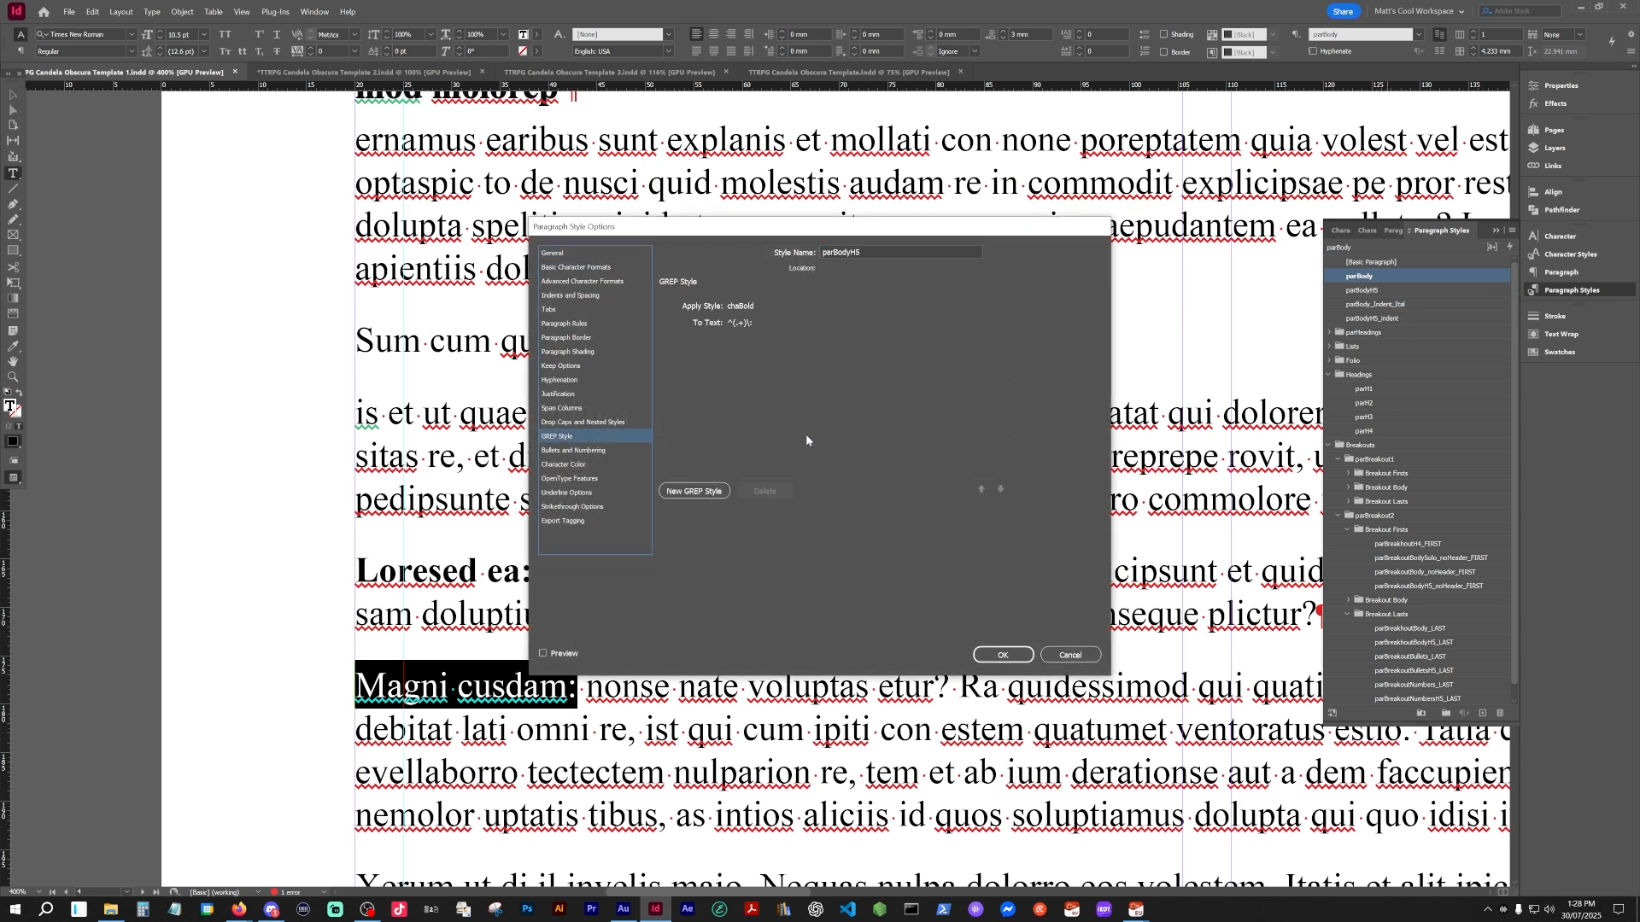
left_click(743, 323)
left_click(743, 322)
left_click(765, 321)
left_click_drag(765, 321, 721, 323)
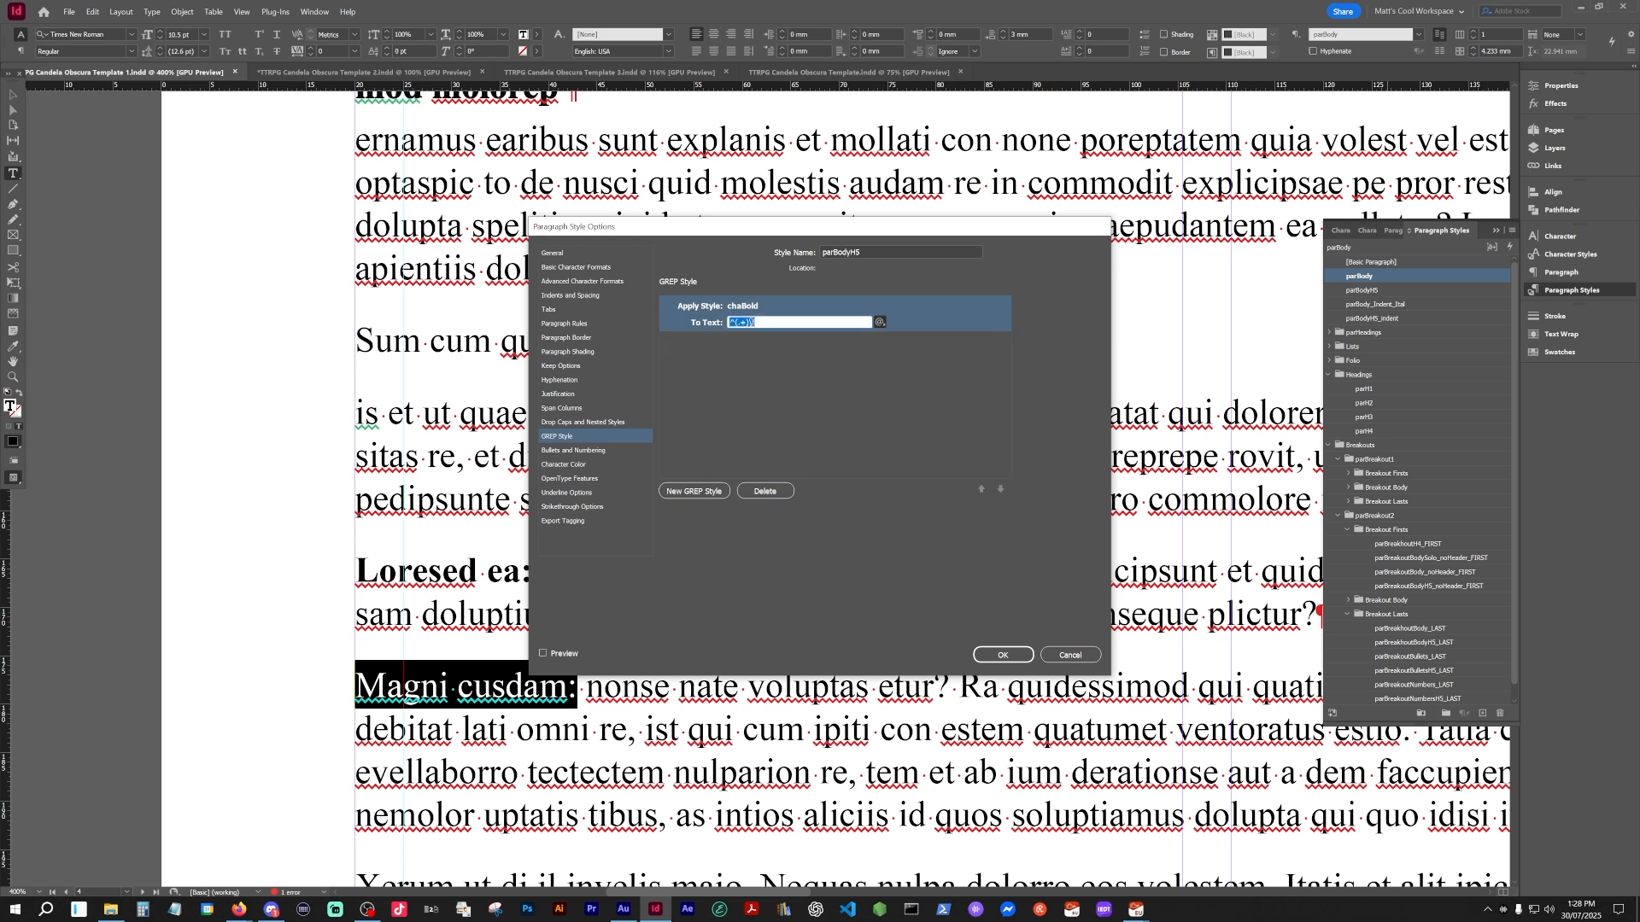
left_click(737, 322)
left_click_drag(733, 322, 732, 322)
left_click(766, 322)
left_click(757, 322)
left_click(1002, 655)
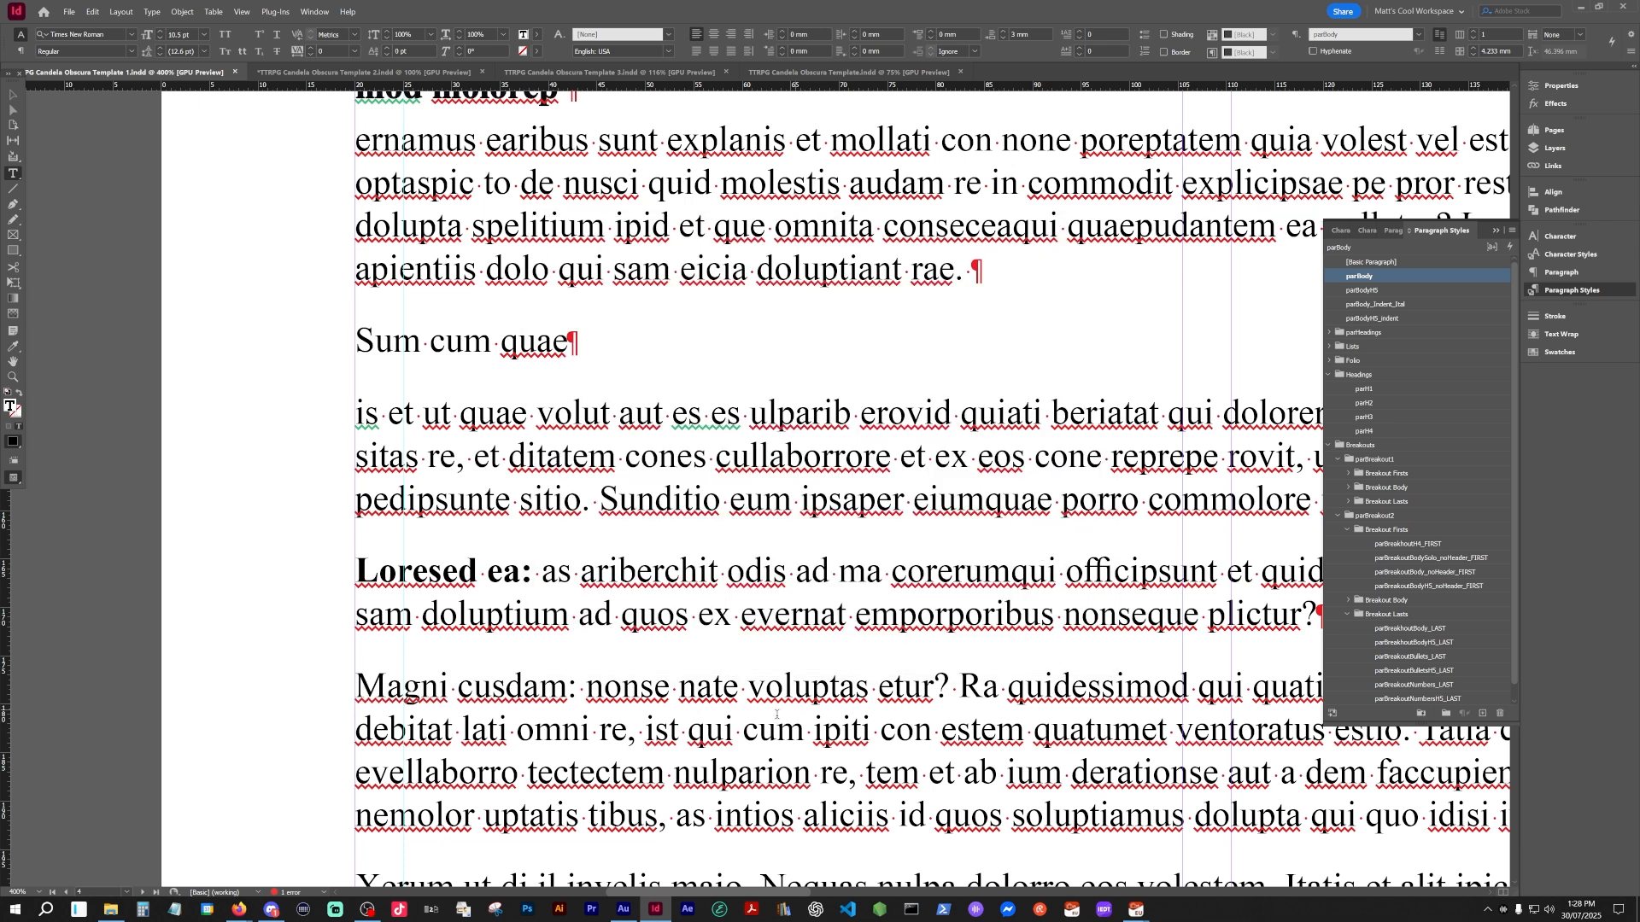
- Apply the parBodyH5 paragraph style to the "Magni cusdam:" paragraph
left_click(1392, 294)
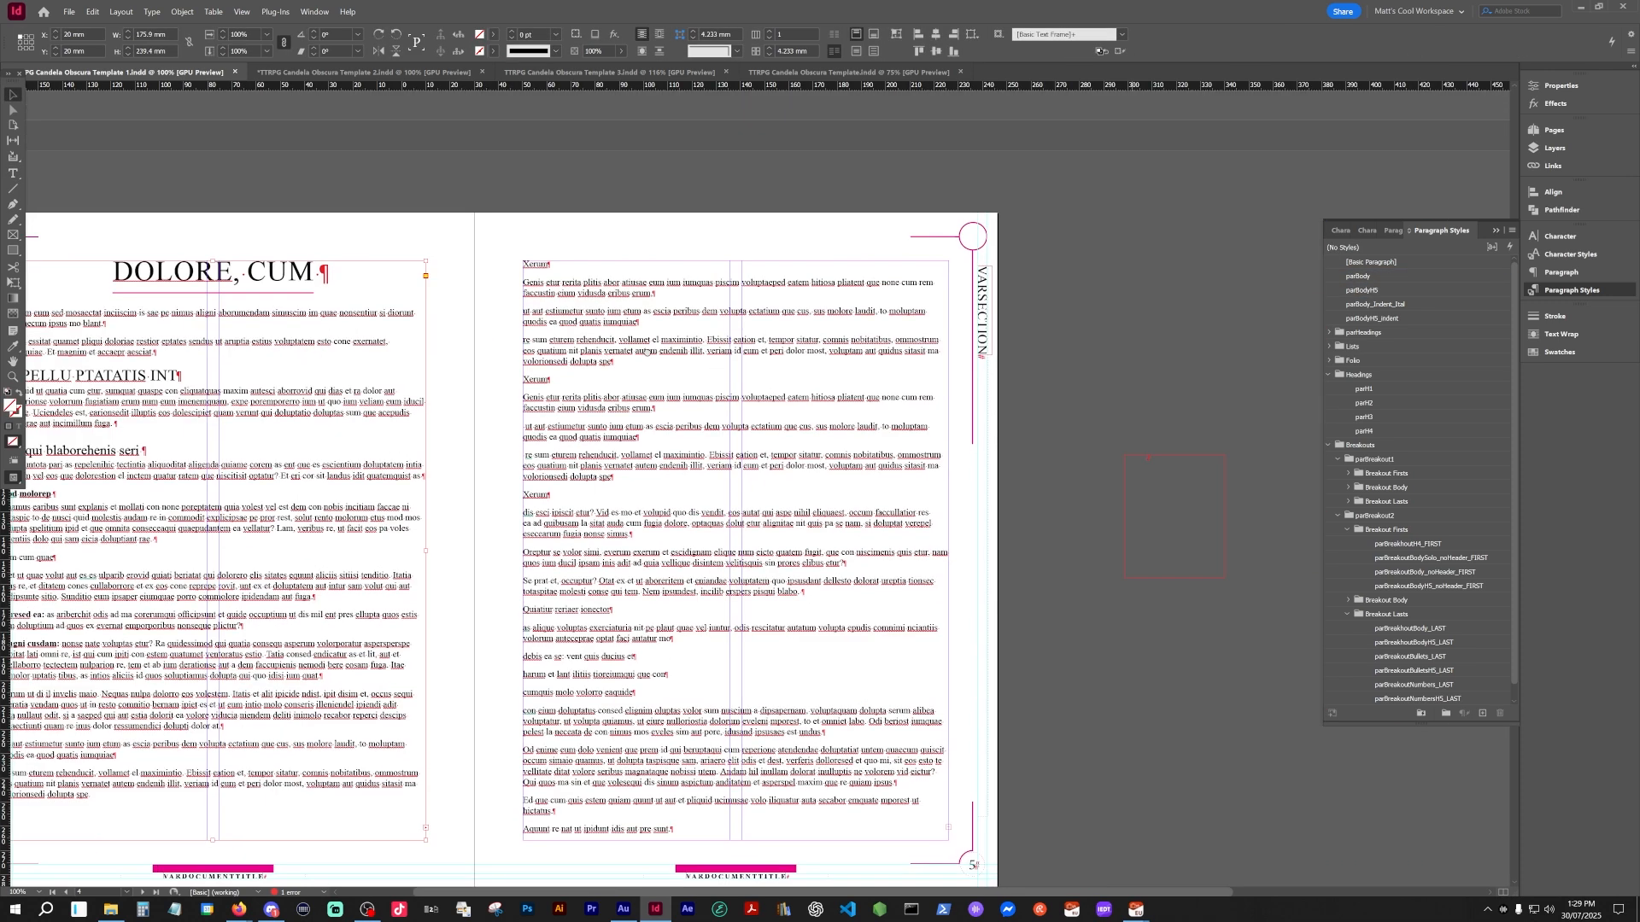
- Apply the parH3 style to the first "Xerum" line on the right-hand page
scroll(632, 401, "up", 3)
left_click_drag(659, 337, 514, 415)
triple_click(287, 224)
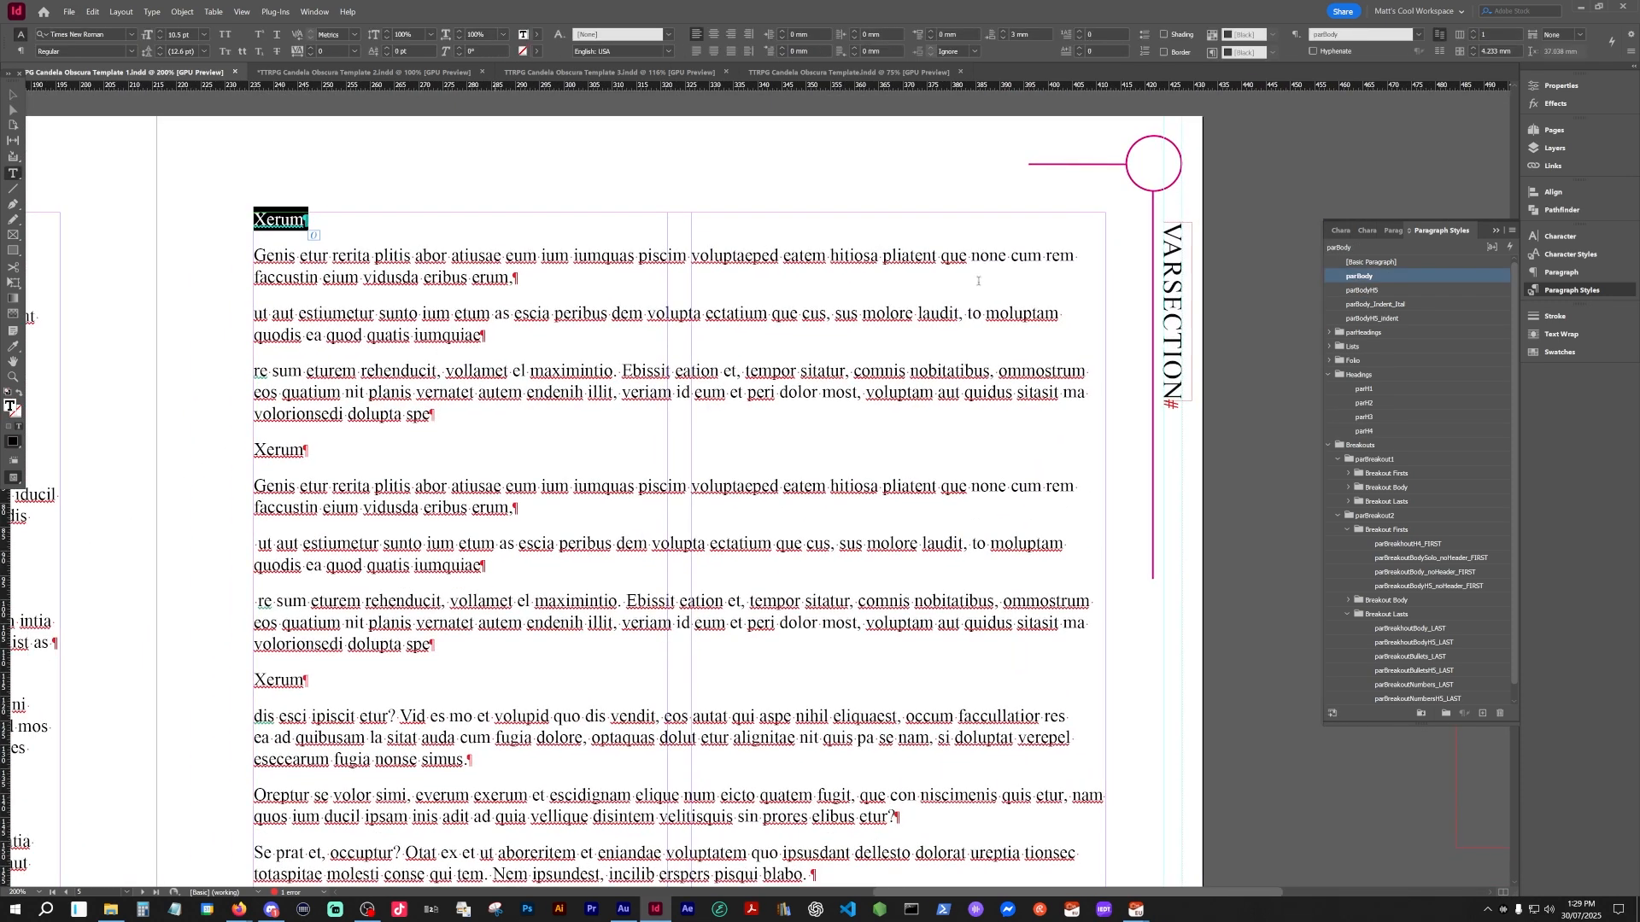
left_click(1392, 421)
- Copy the first "Xerum" heading's formatting to the other two "Xerum" lines with the Eyedropper tool
triple_click(290, 447)
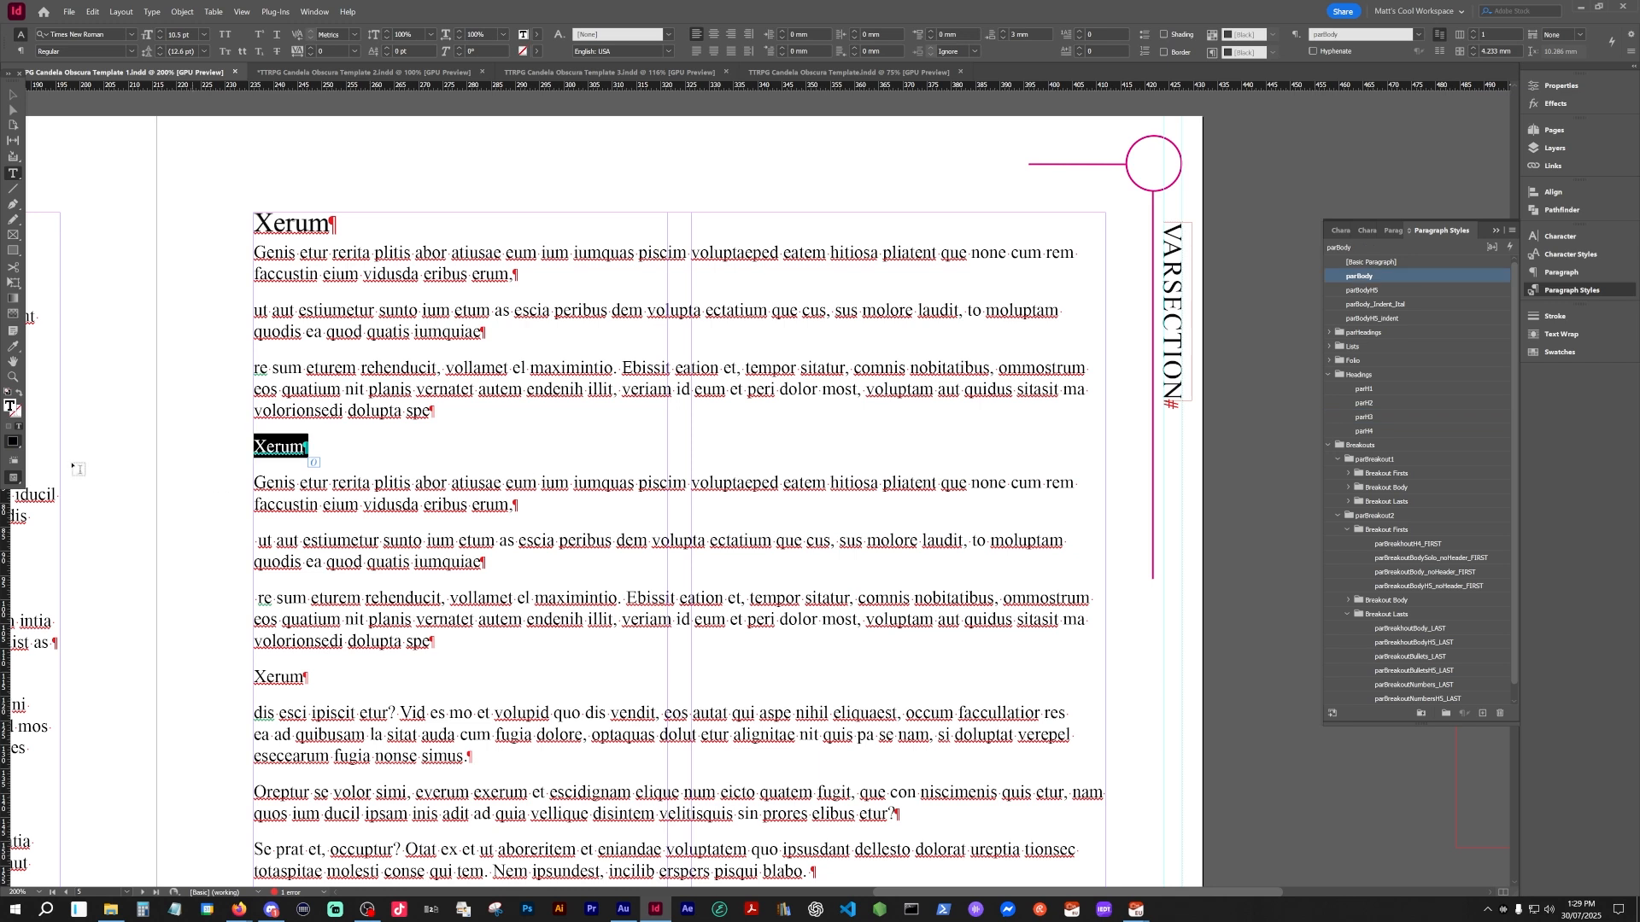
left_click(13, 347)
left_click(307, 225)
left_click(295, 687)
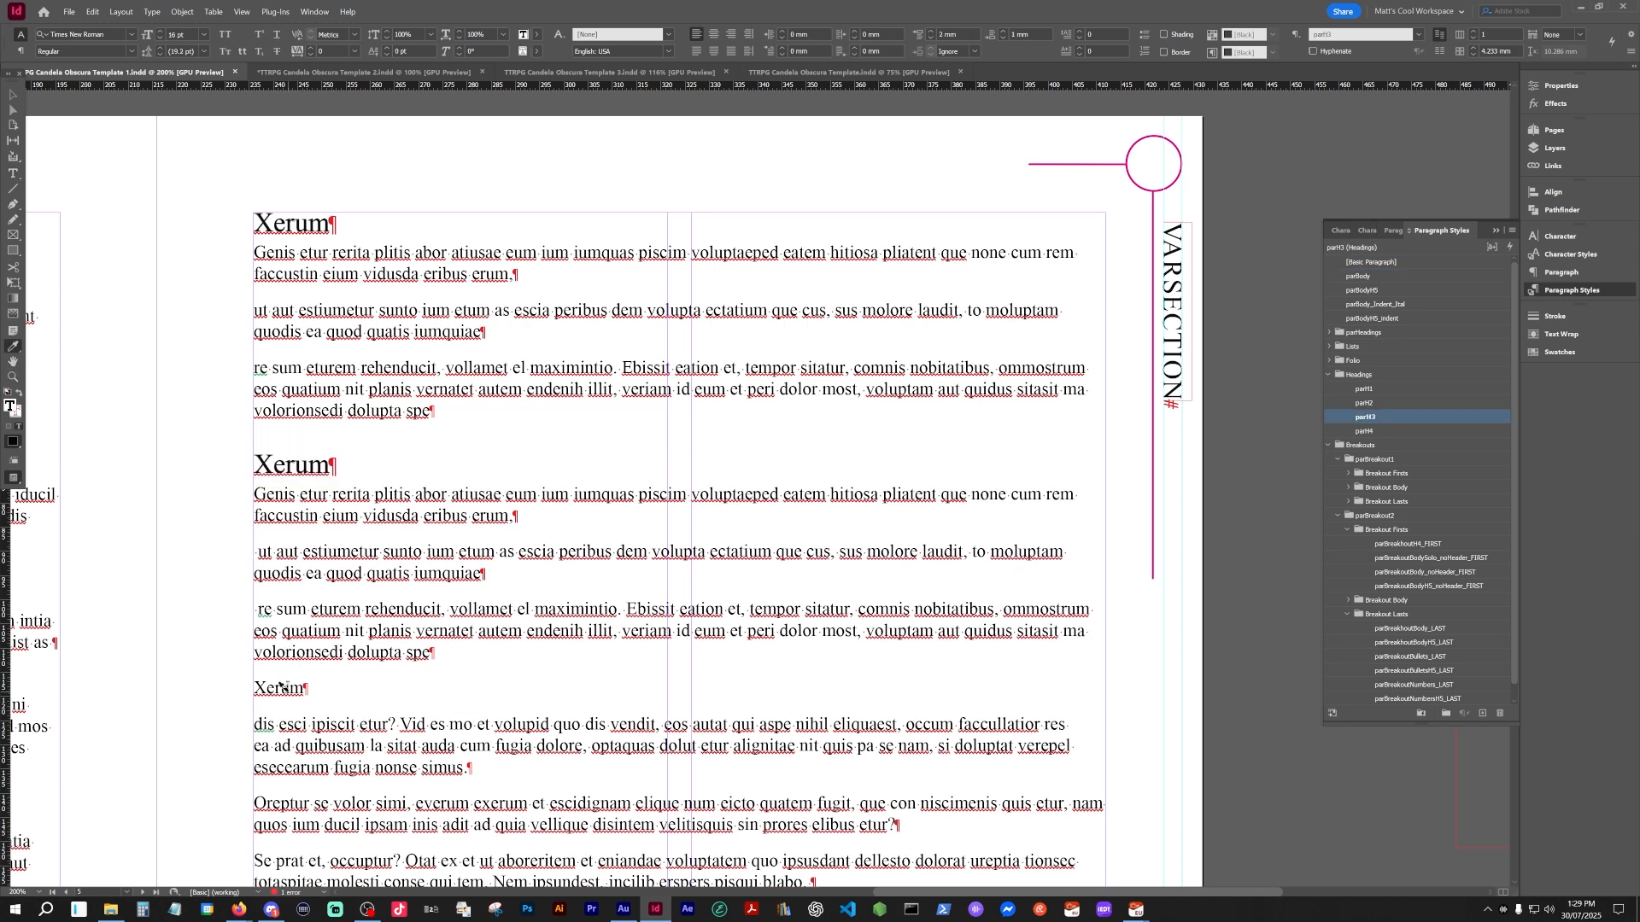
left_click(12, 94)
left_click(418, 395)
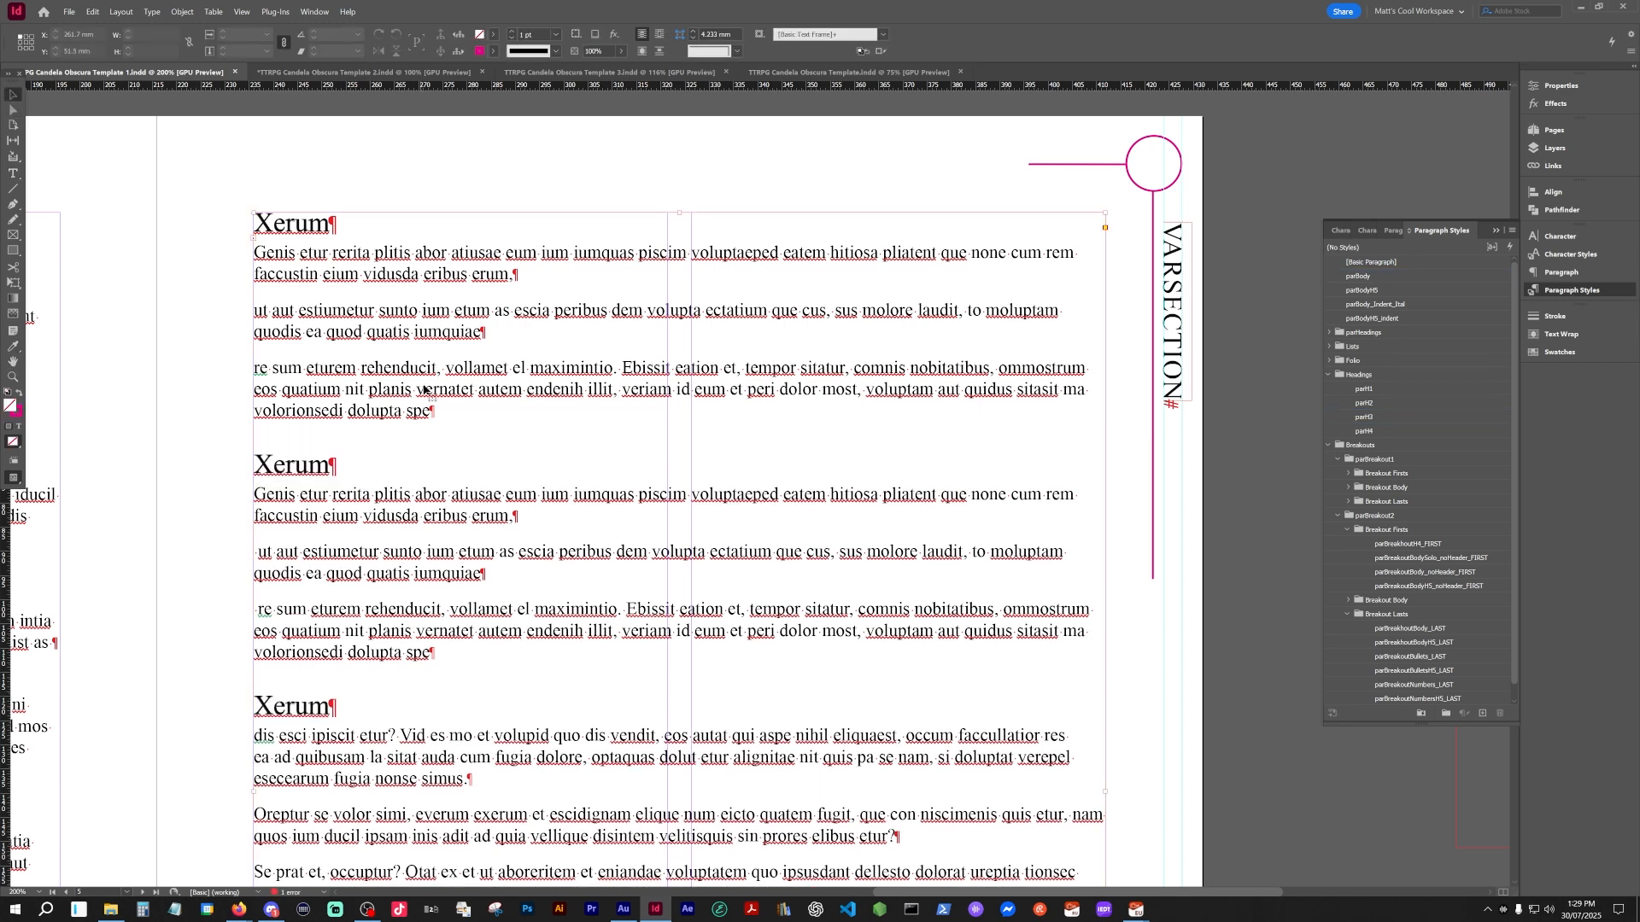
- Delete the leading spaces from the "ut aut" and "re sum" paragraphs under the second "Xerum" heading
left_click_drag(370, 298, 552, 338)
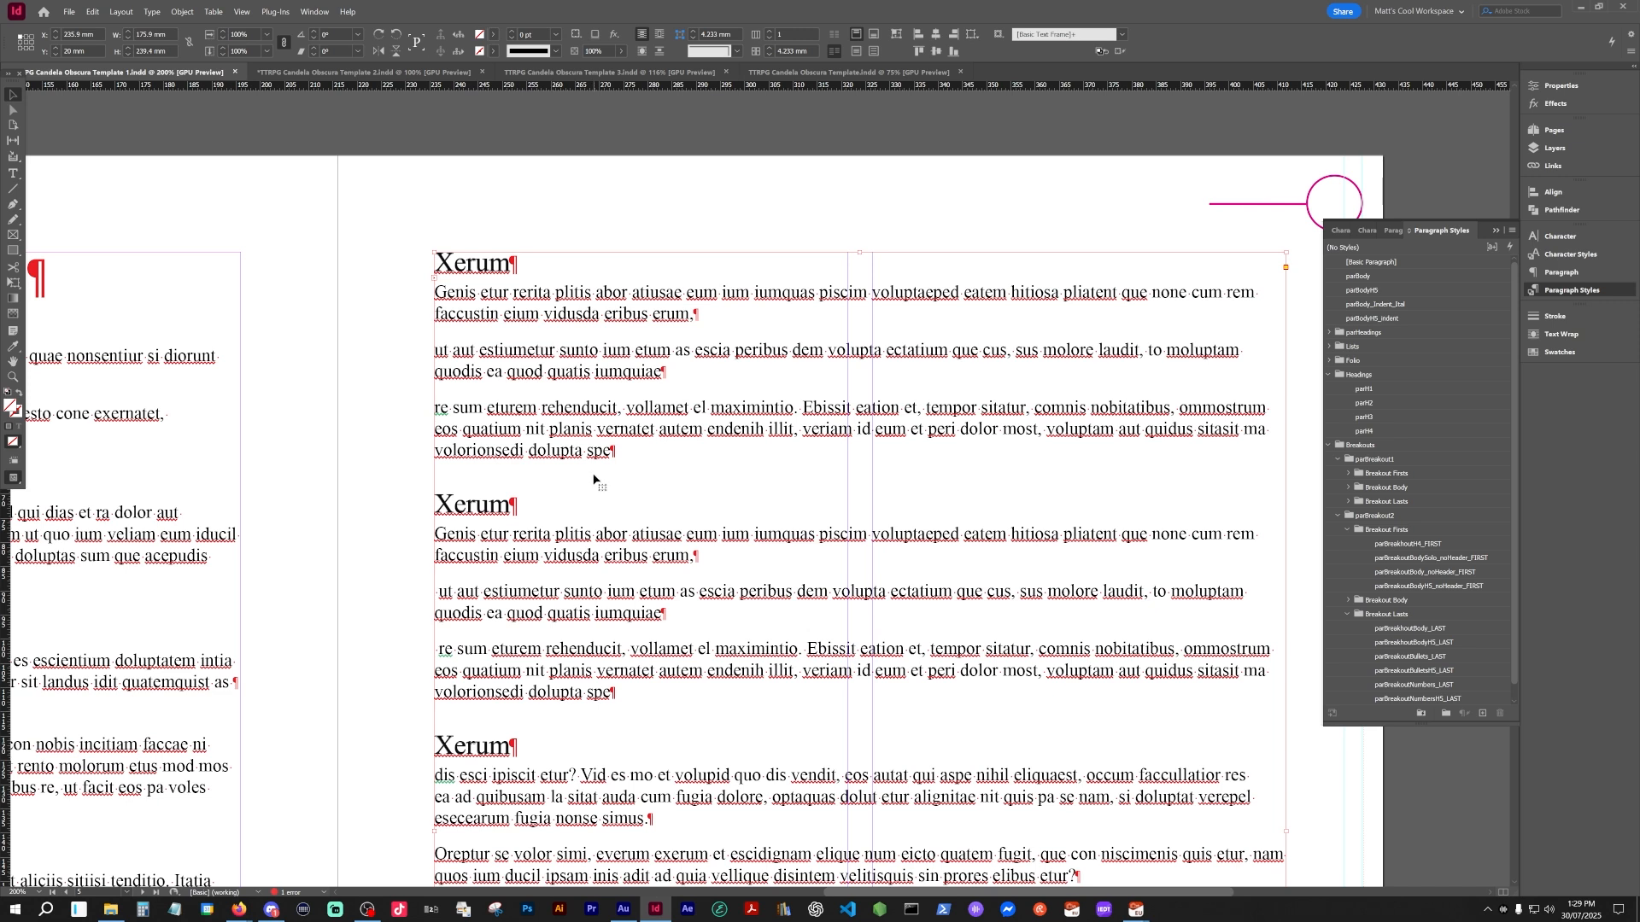
scroll(593, 480, "down", 2)
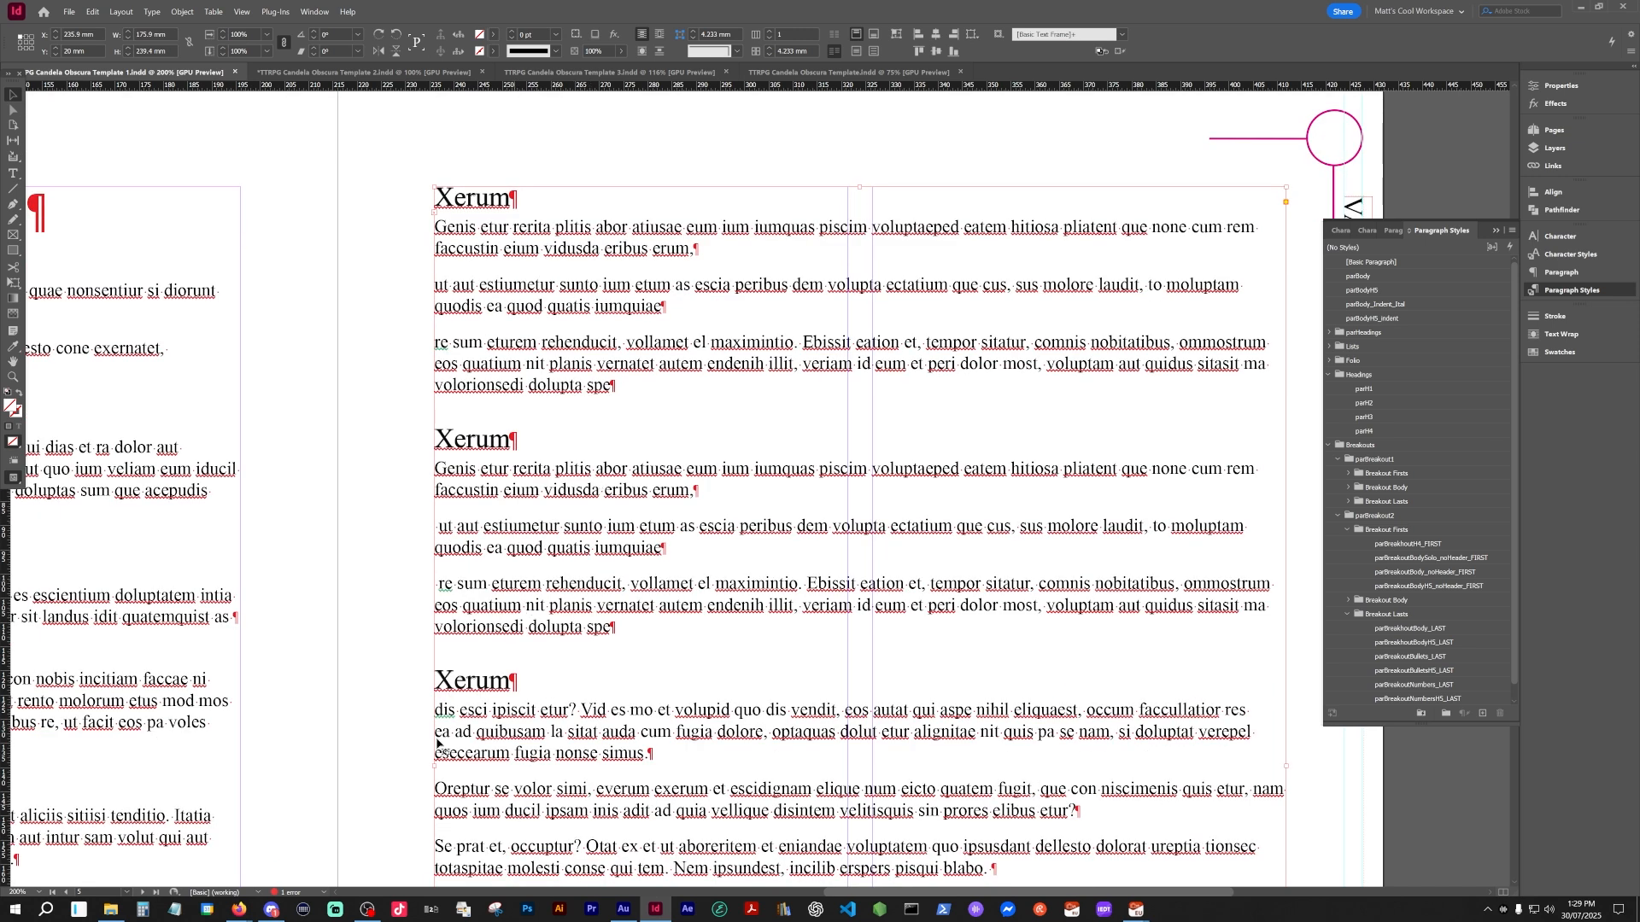
triple_click(457, 681)
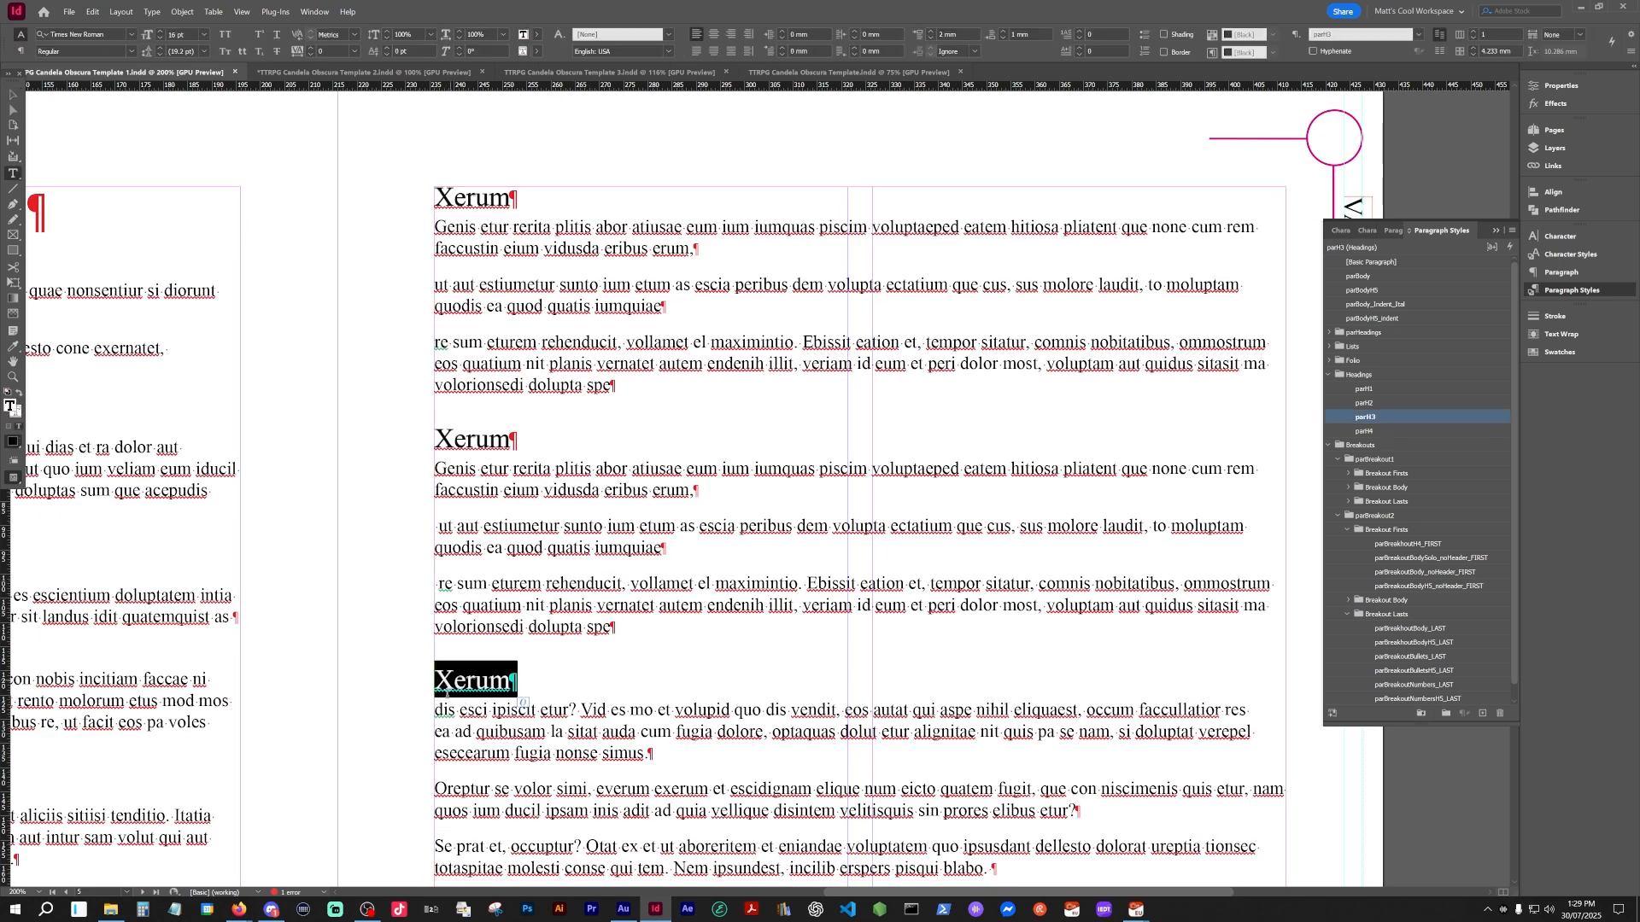
triple_click(495, 471)
left_click_drag(496, 471, 523, 605)
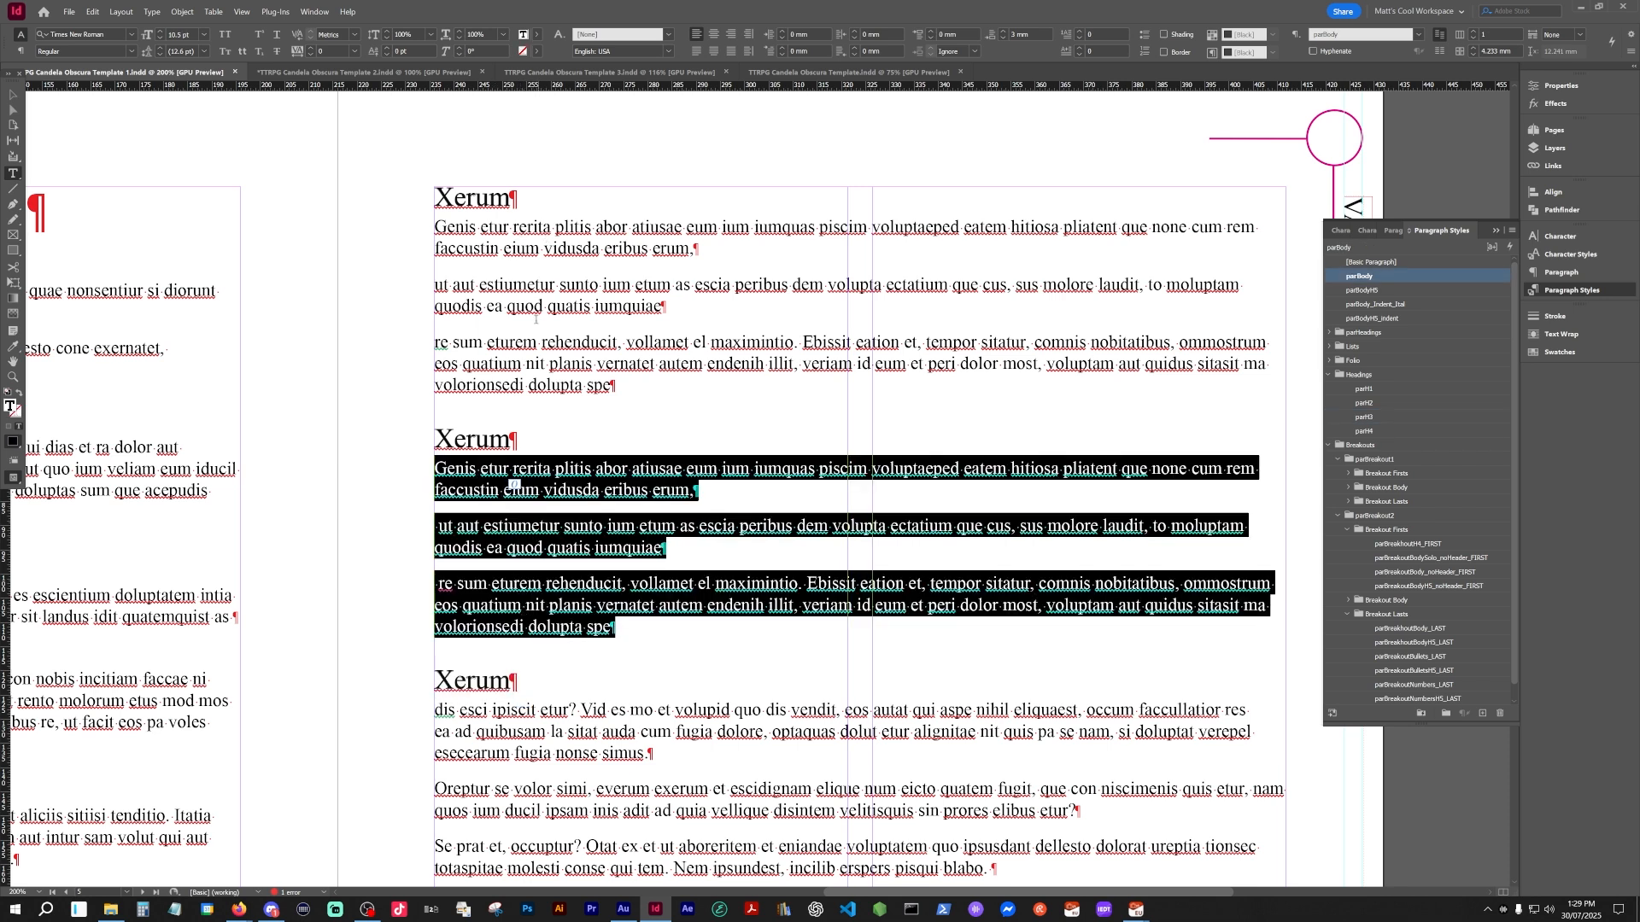
left_click(450, 505)
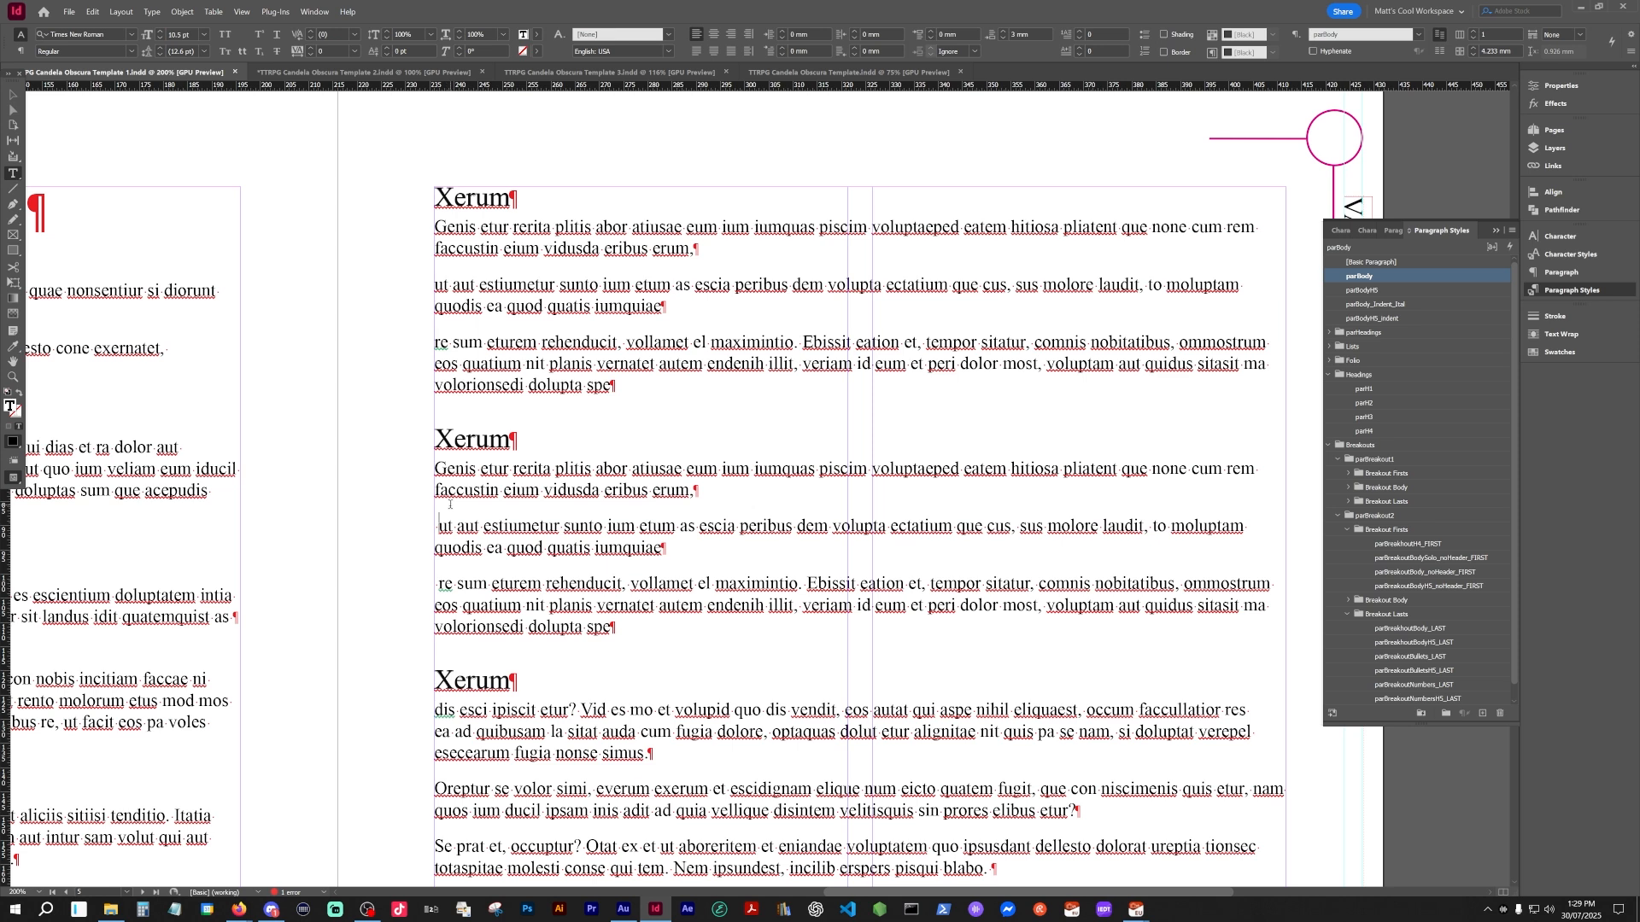
key("BackSpace")
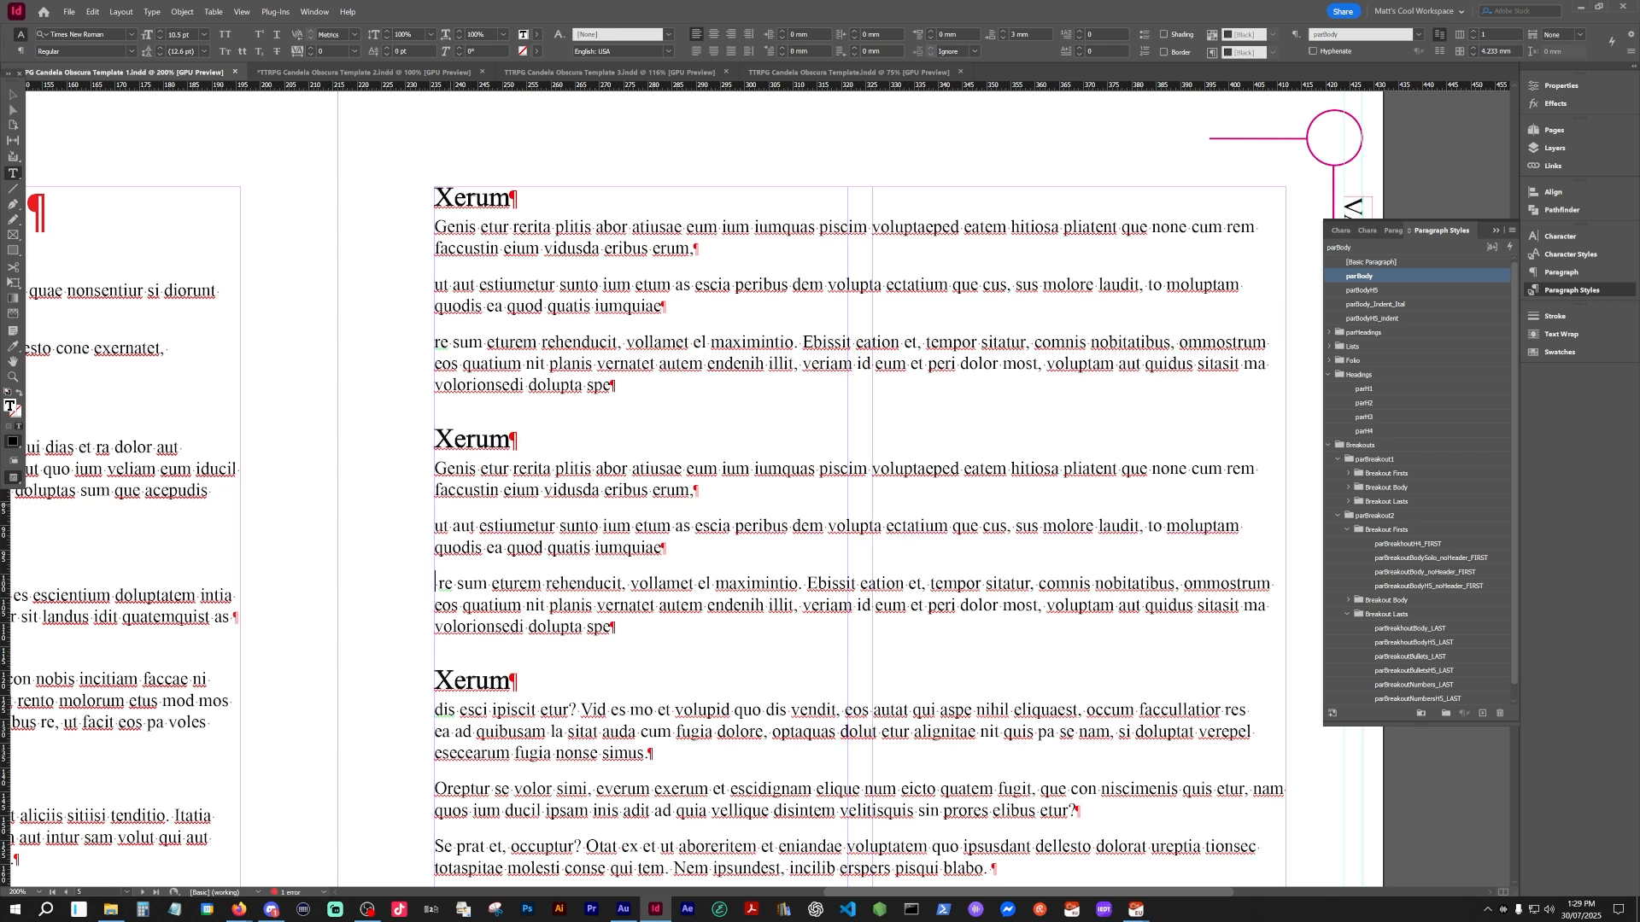
key("Delete")
- Apply the parBullet style from the parListBullet1 group to the three paragraphs under the first "Xerum" heading
left_click_drag(572, 248, 583, 369)
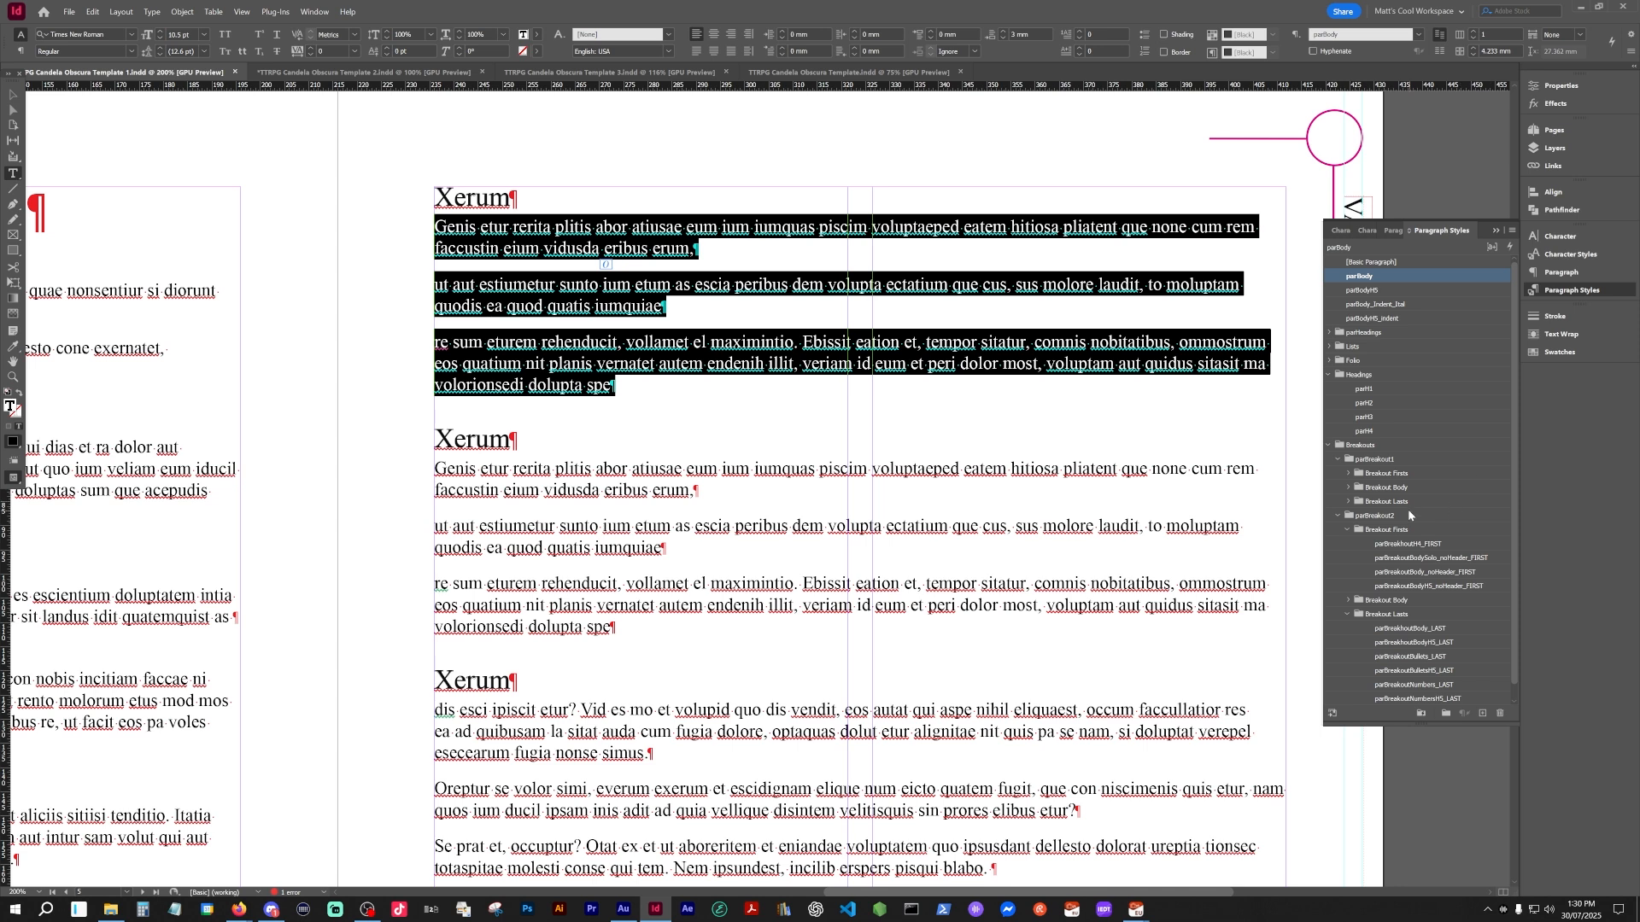
left_click(1352, 347)
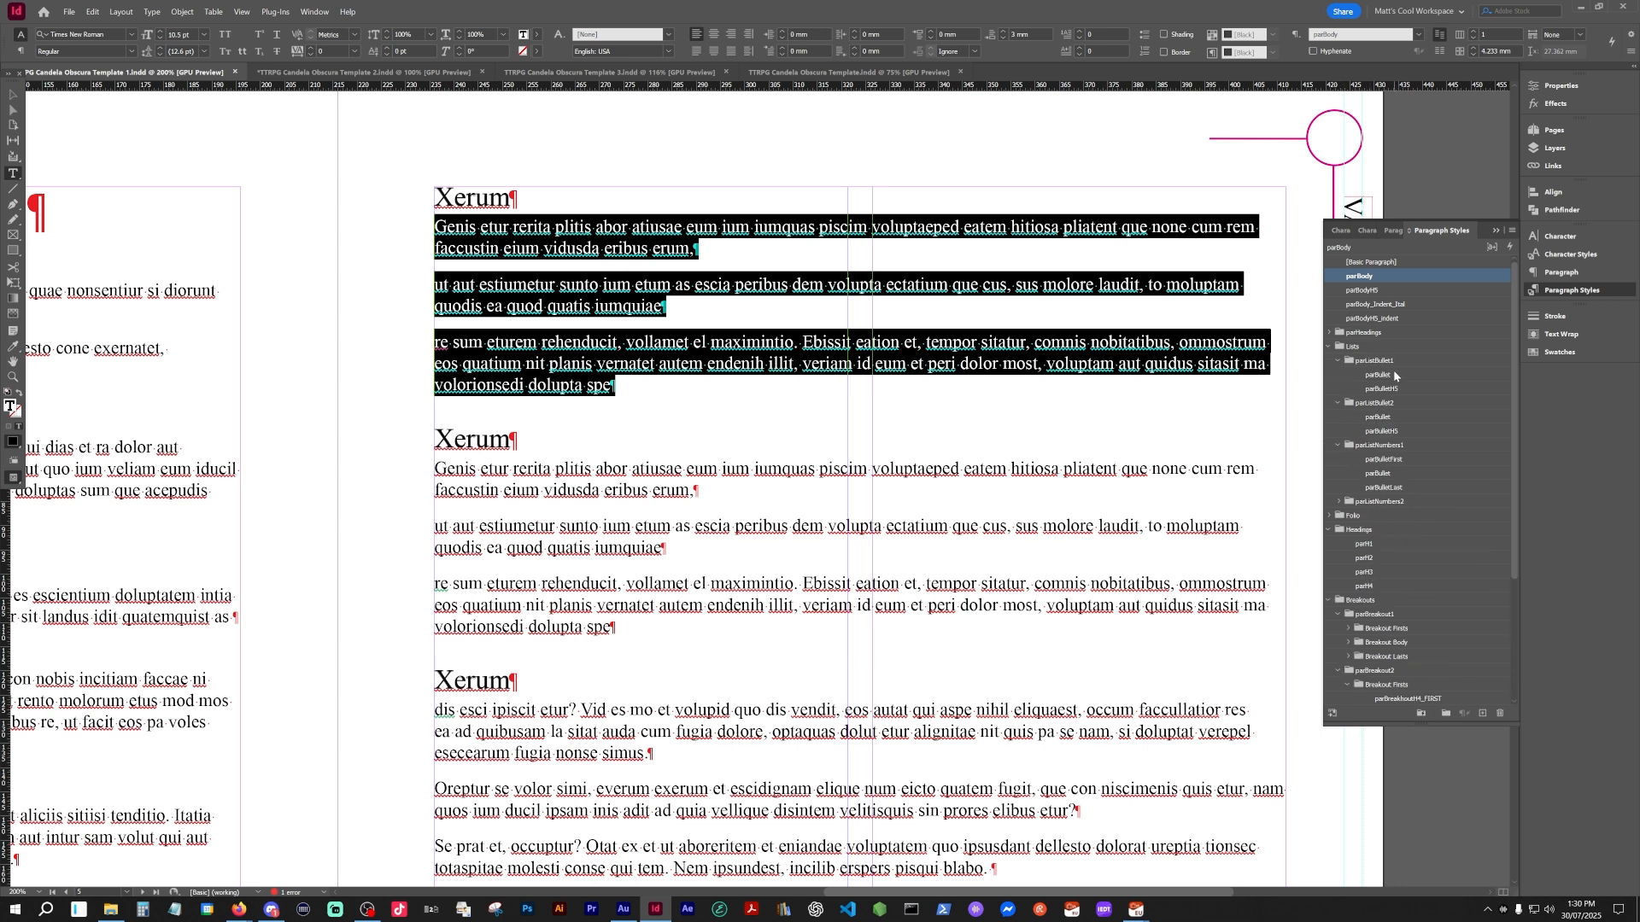
left_click(1379, 375)
- Apply the parBullet style from the parListBullet2 group to the three paragraphs under the second "Xerum" heading
left_click(612, 469)
double_click(611, 469)
left_click_drag(612, 469, 623, 595)
left_click(1381, 417)
left_click(728, 591)
- Apply the parBullet style from the parListNumbers1 group to the three paragraphs under the third "Xerum" heading
scroll(729, 591, "down", 1)
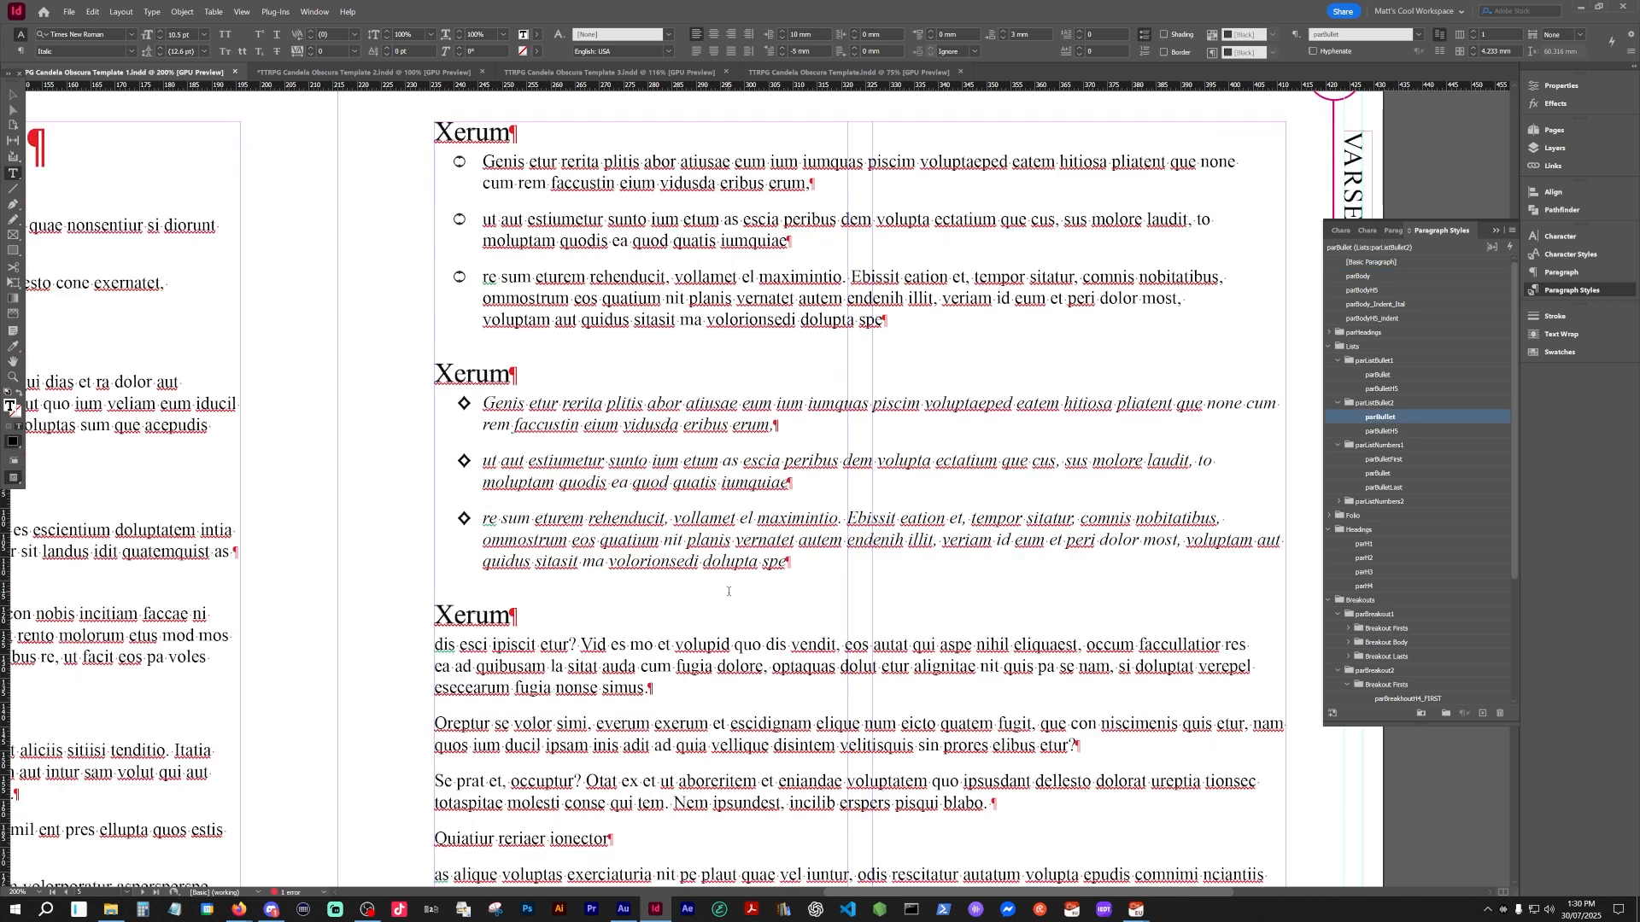
triple_click(658, 676)
left_click_drag(659, 676, 661, 790)
left_click(1403, 472)
left_click(760, 514)
- Examine up close the bullet symbols of the two bulleted lists under the first and second "Xerum" headings
scroll(760, 514, "up", 1)
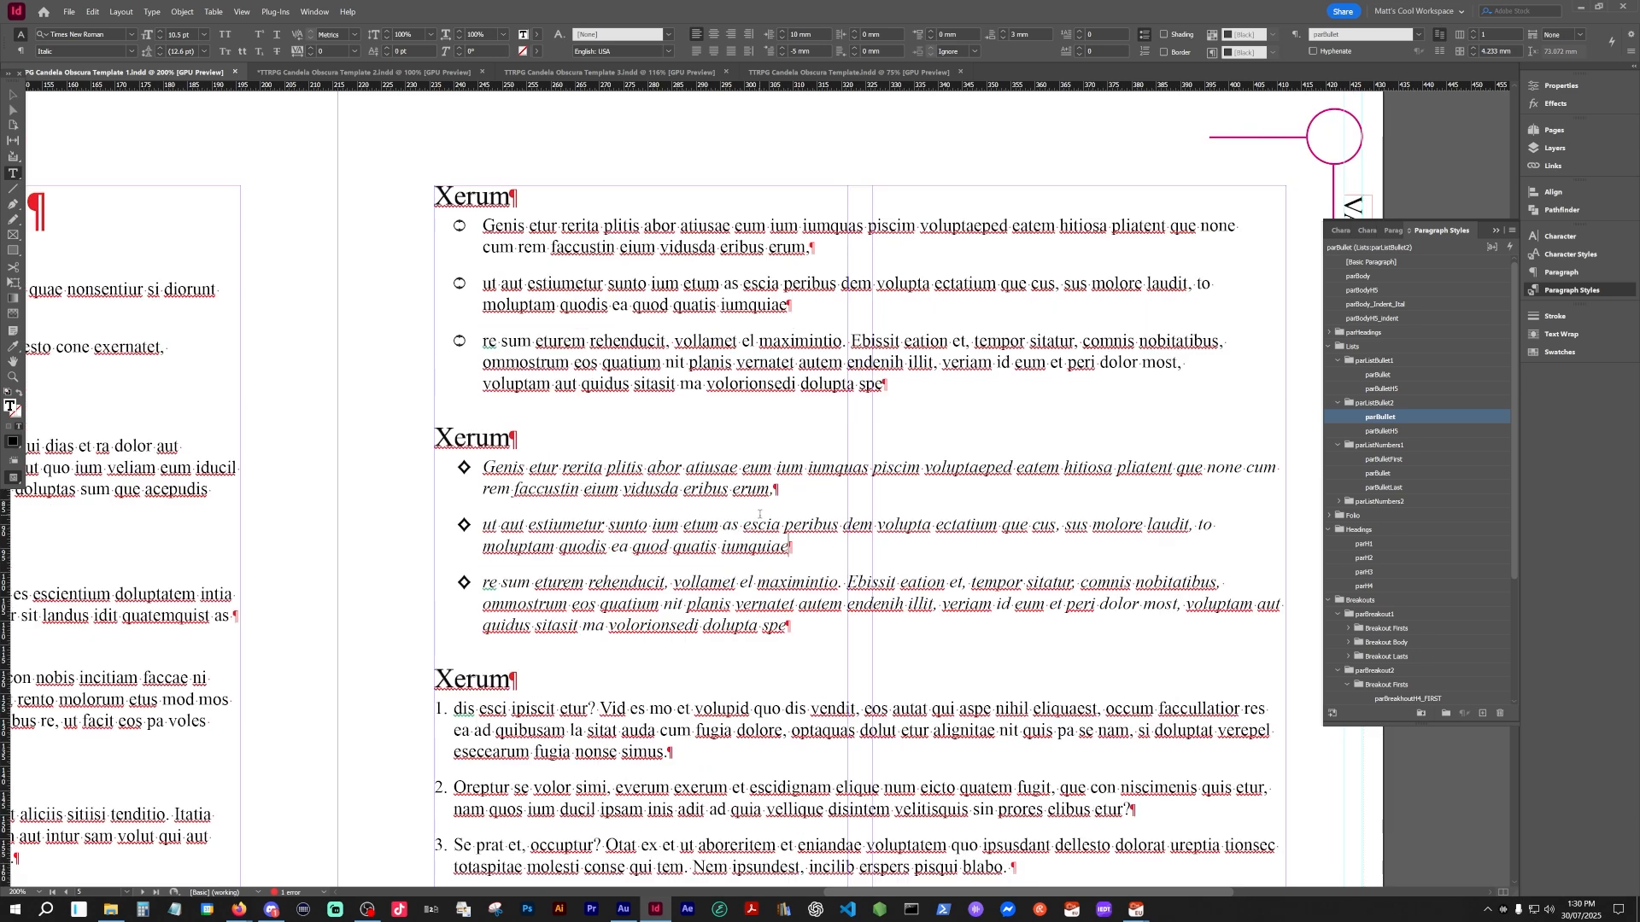
scroll(760, 514, "up", 1)
left_click(492, 323)
left_click(12, 95)
left_click(320, 181)
left_click_drag(498, 230, 647, 288)
scroll(708, 393, "up", 6)
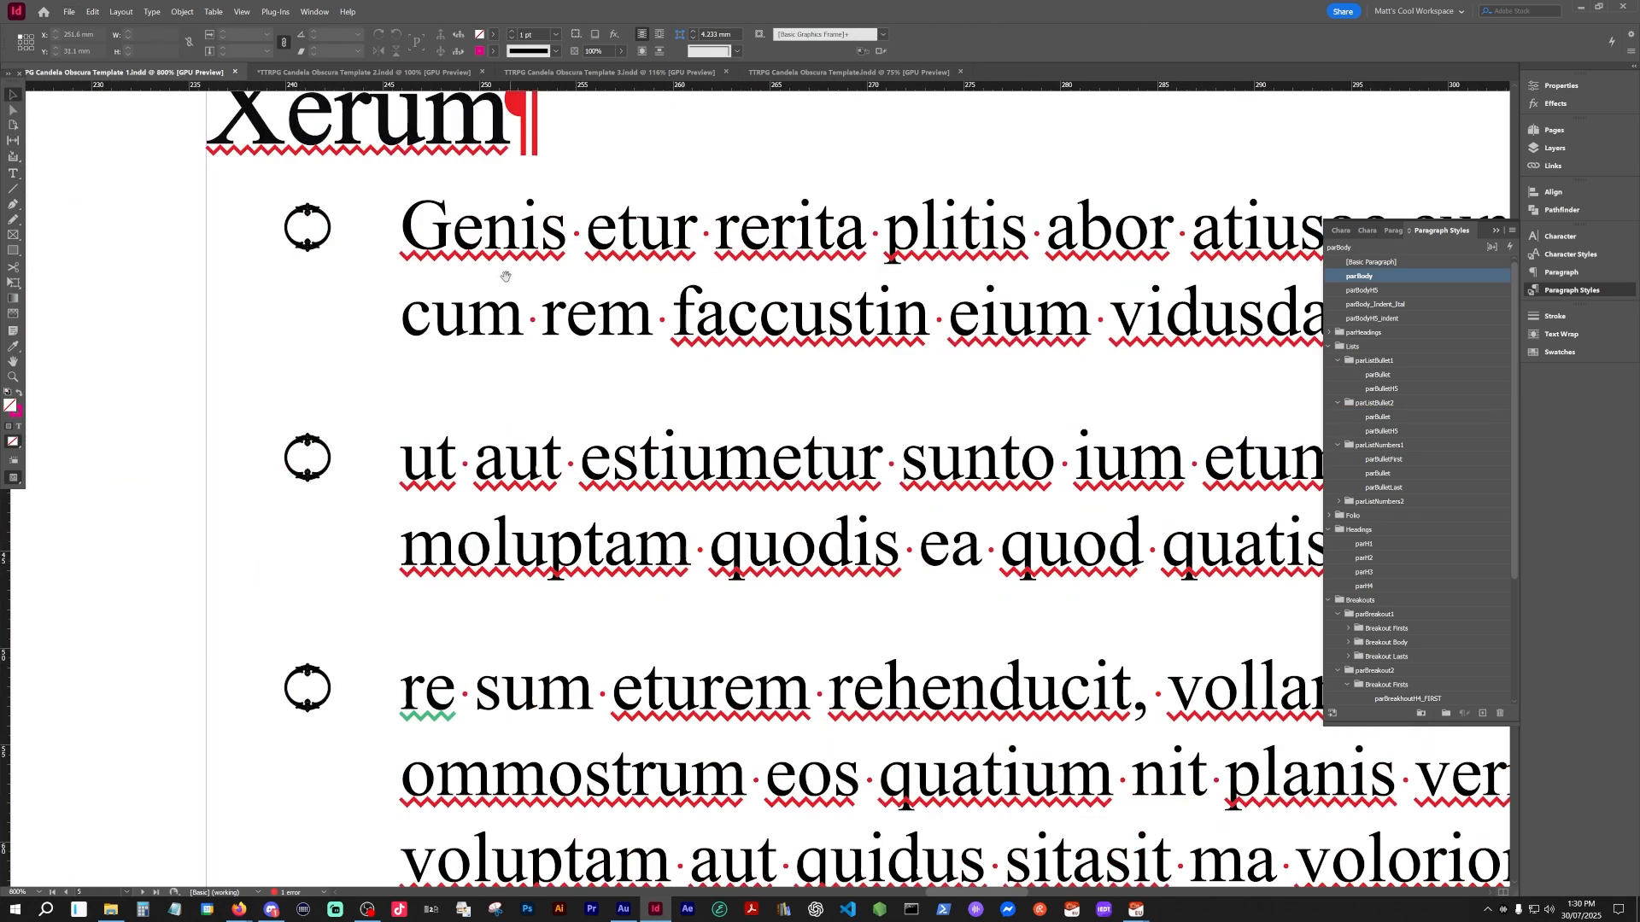
scroll(820, 479, "up", 4)
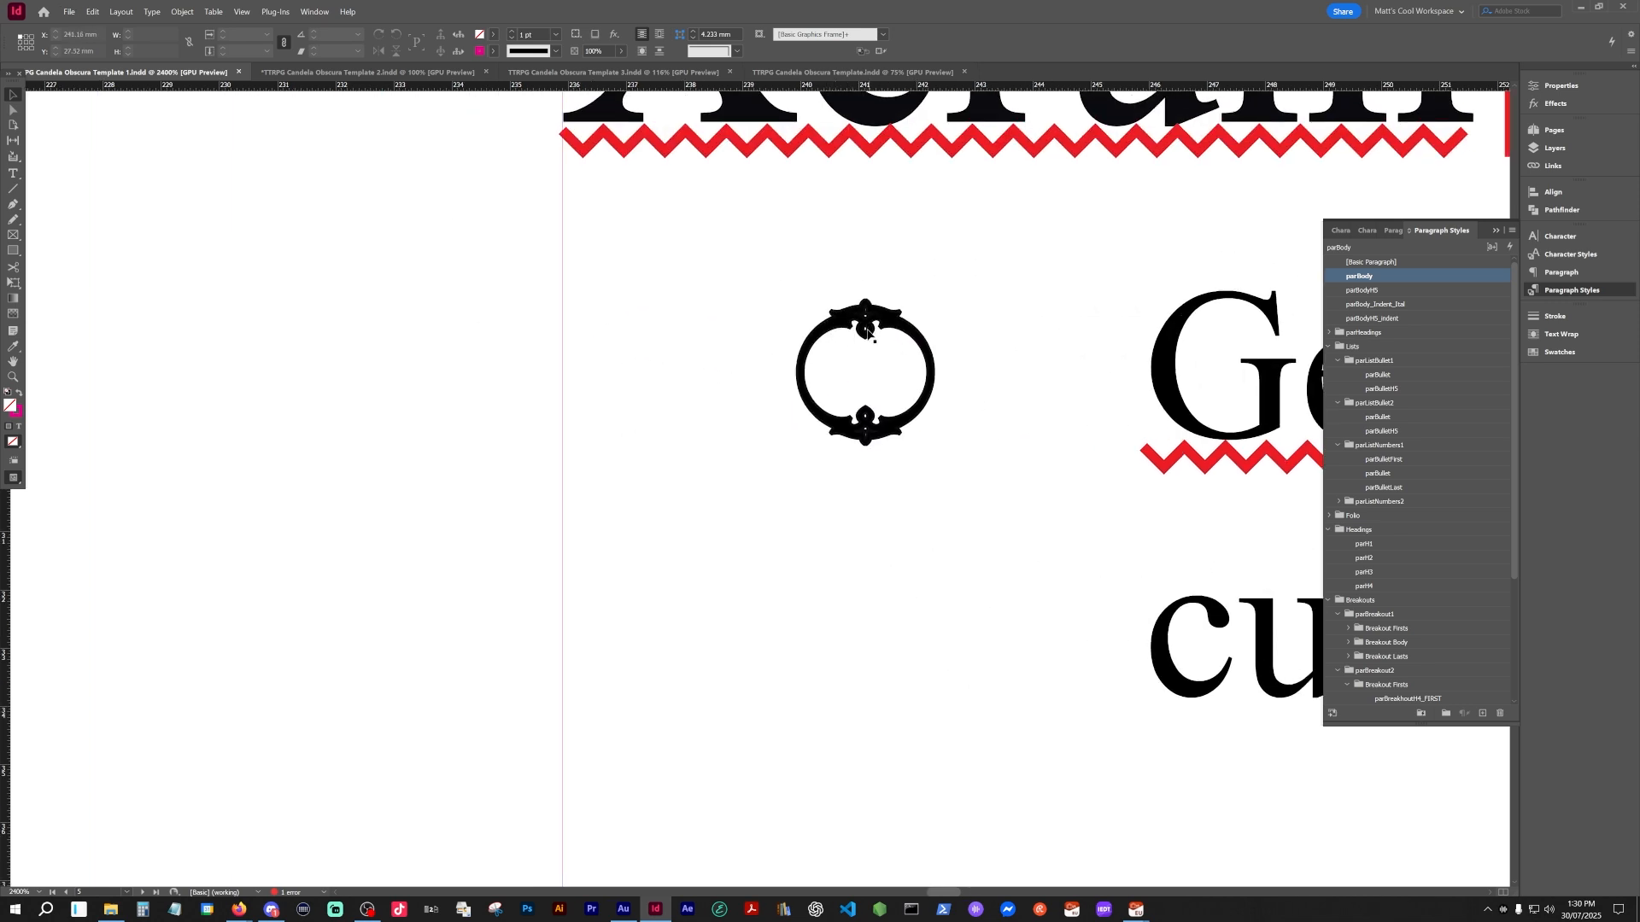
scroll(900, 542, "down", 5)
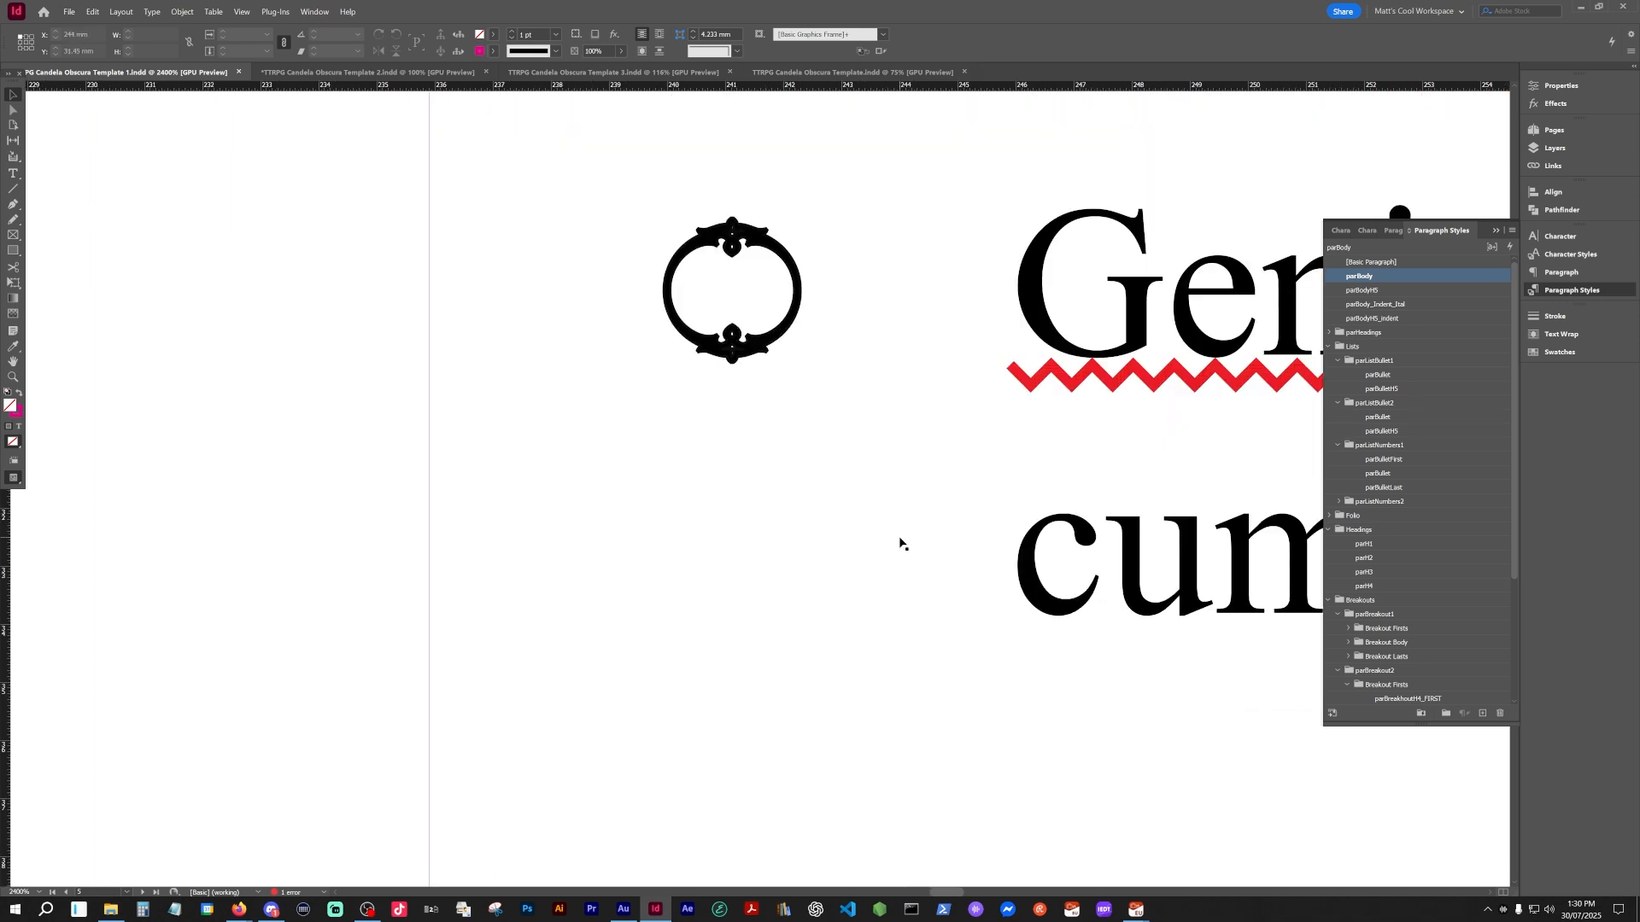
scroll(907, 405, "down", 6)
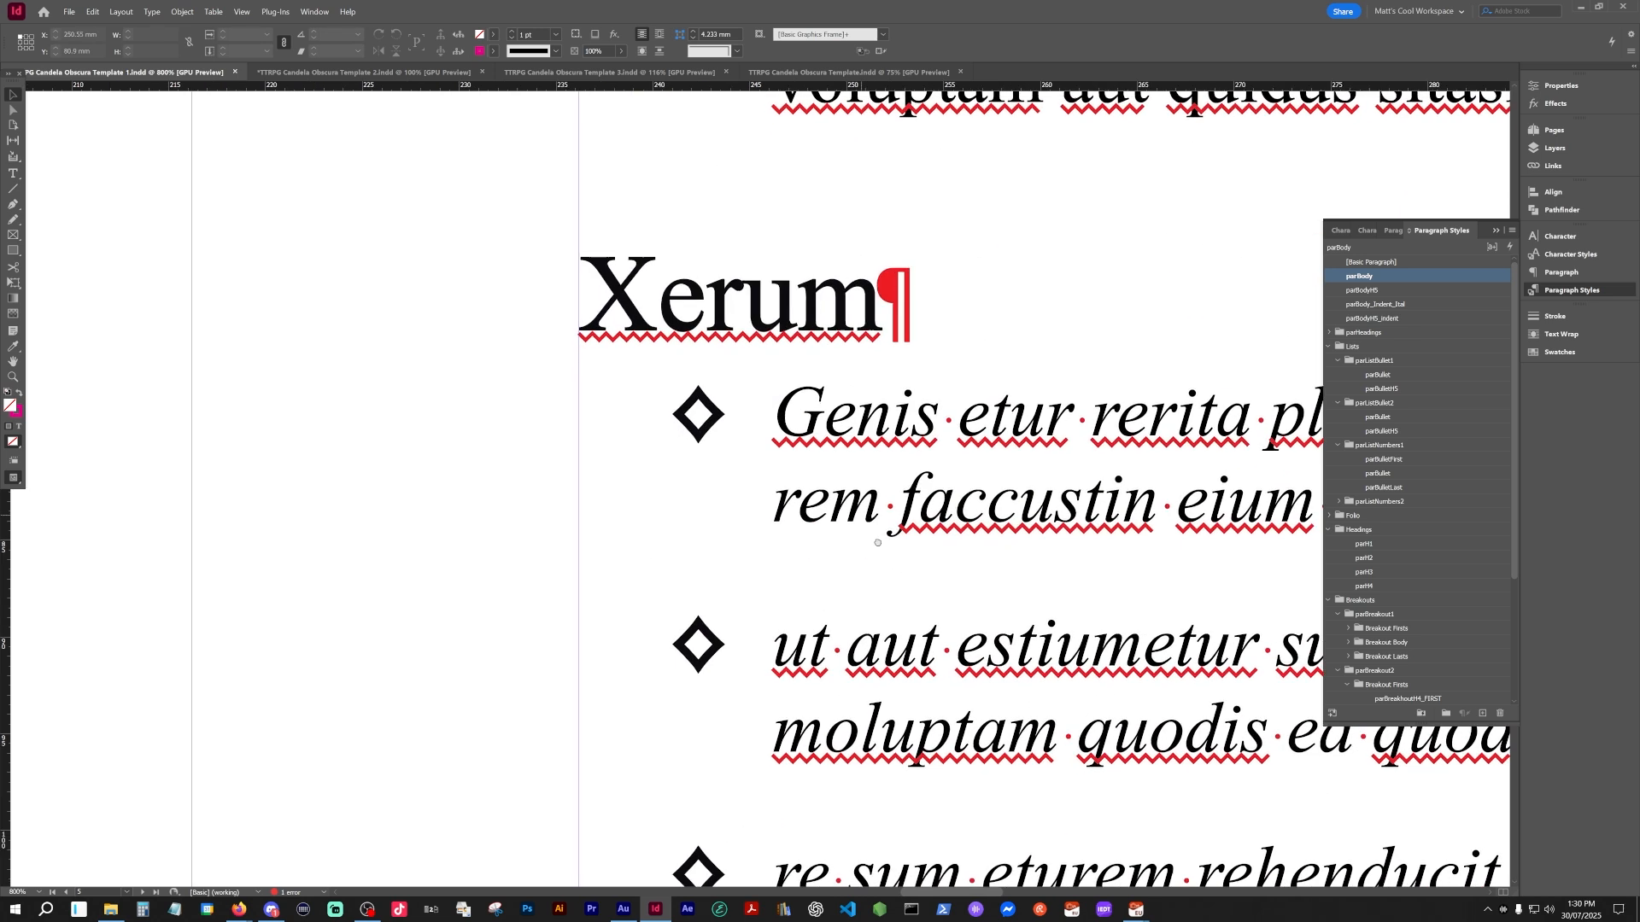
scroll(779, 556, "up", 4)
left_click_drag(697, 289, 729, 404)
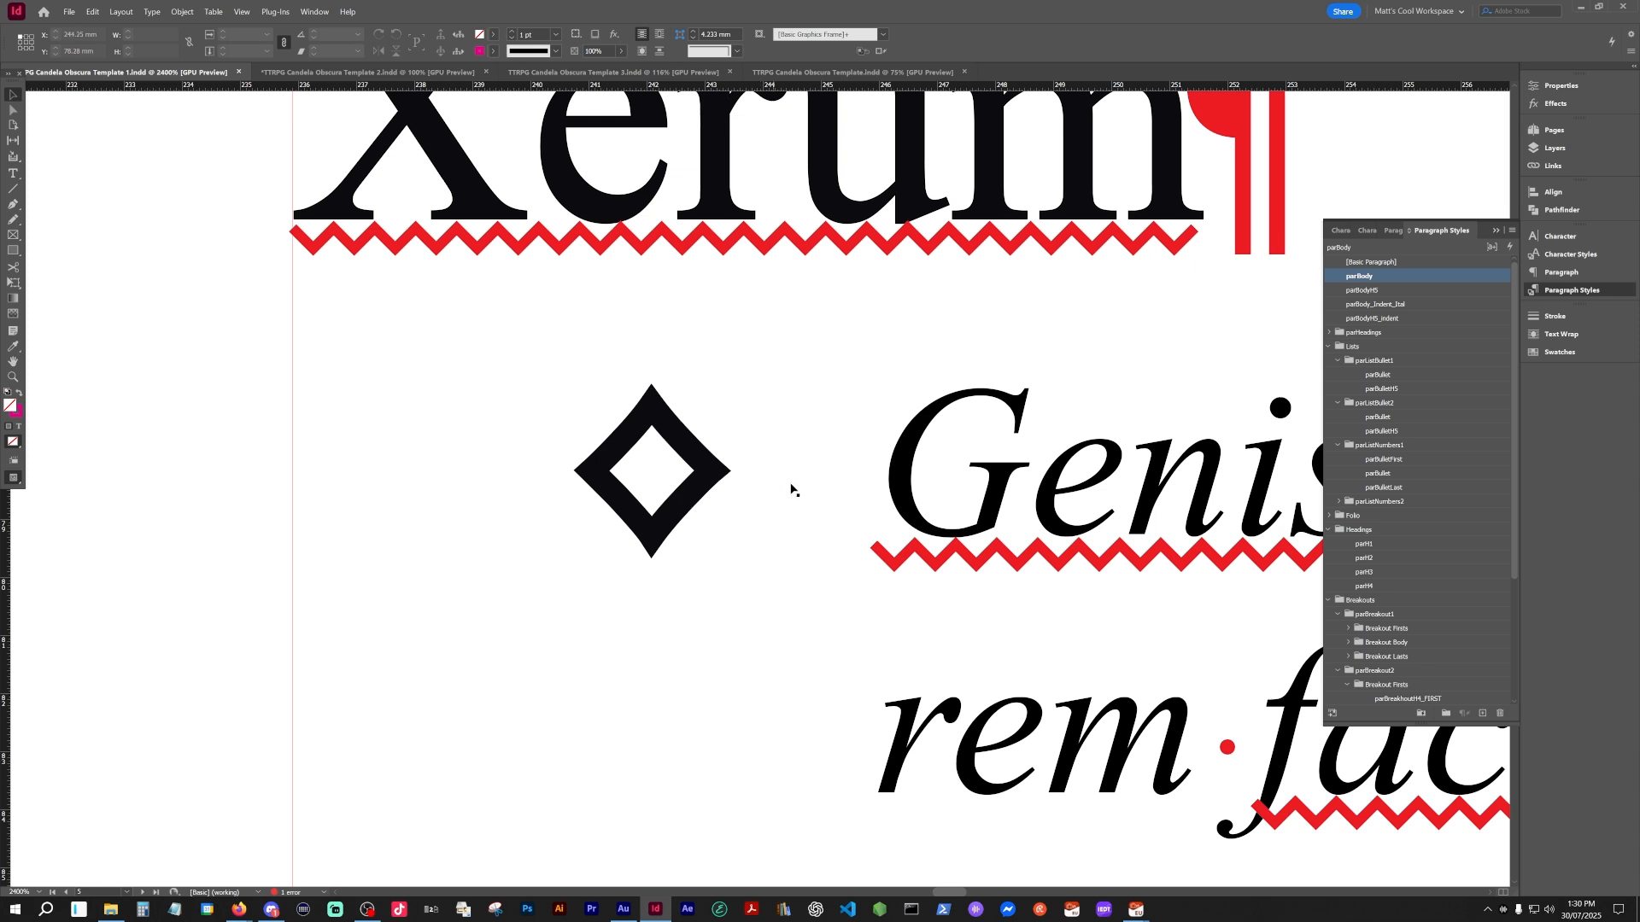
scroll(916, 530, "down", 7)
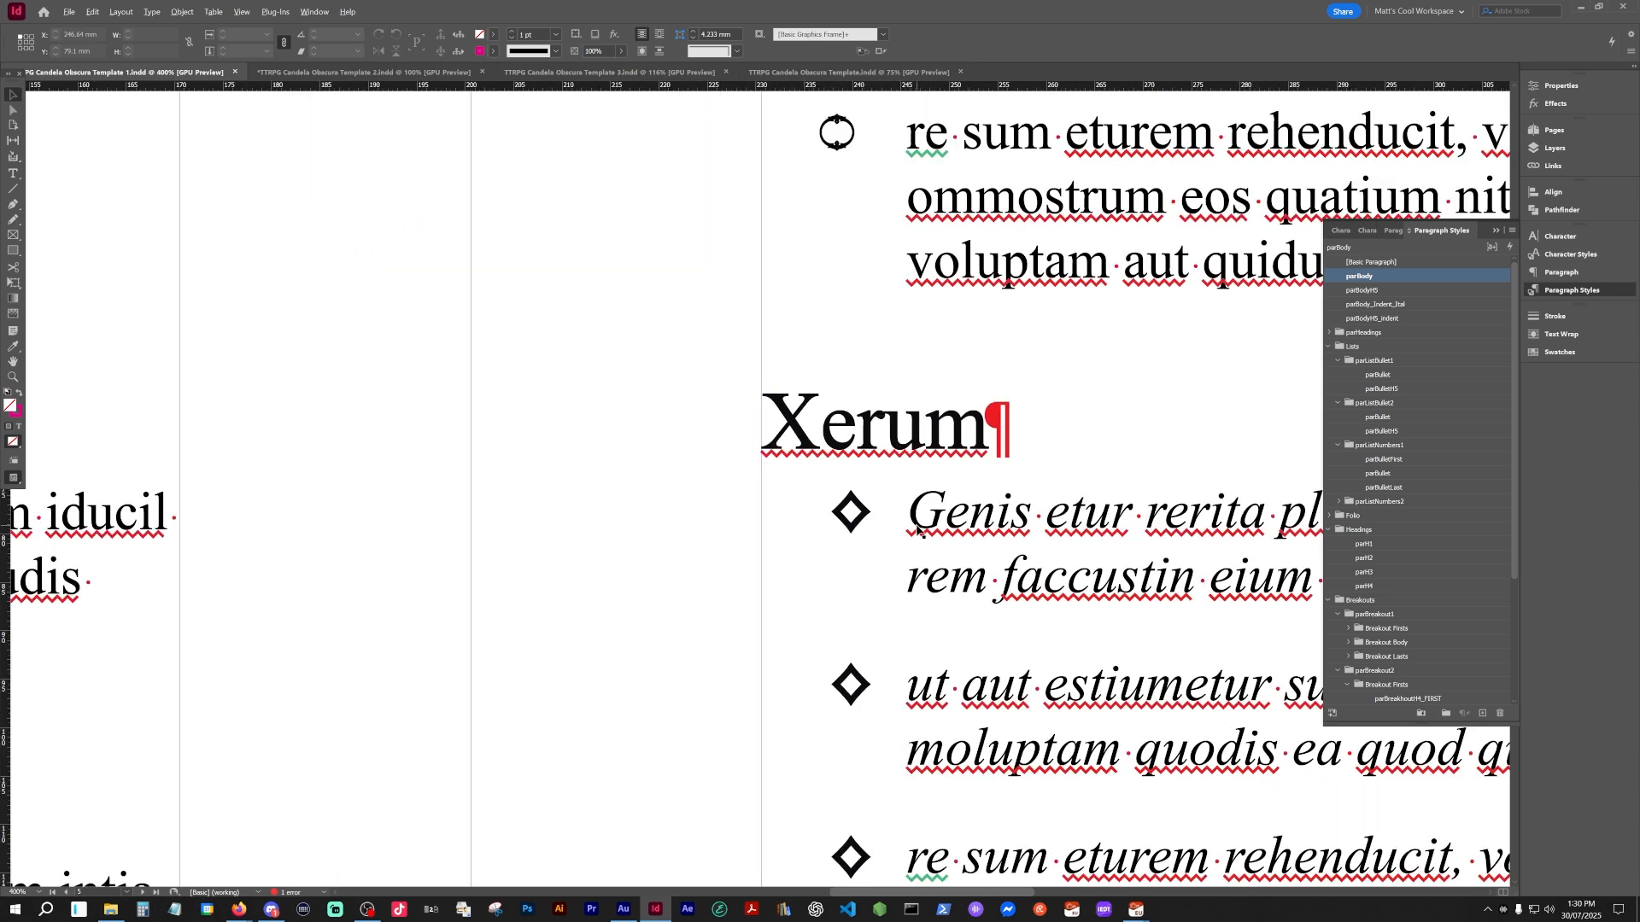
- Open the Bullets and Numbering options of the parBullet style in the parListBullet1 group
left_click_drag(1159, 284, 885, 397)
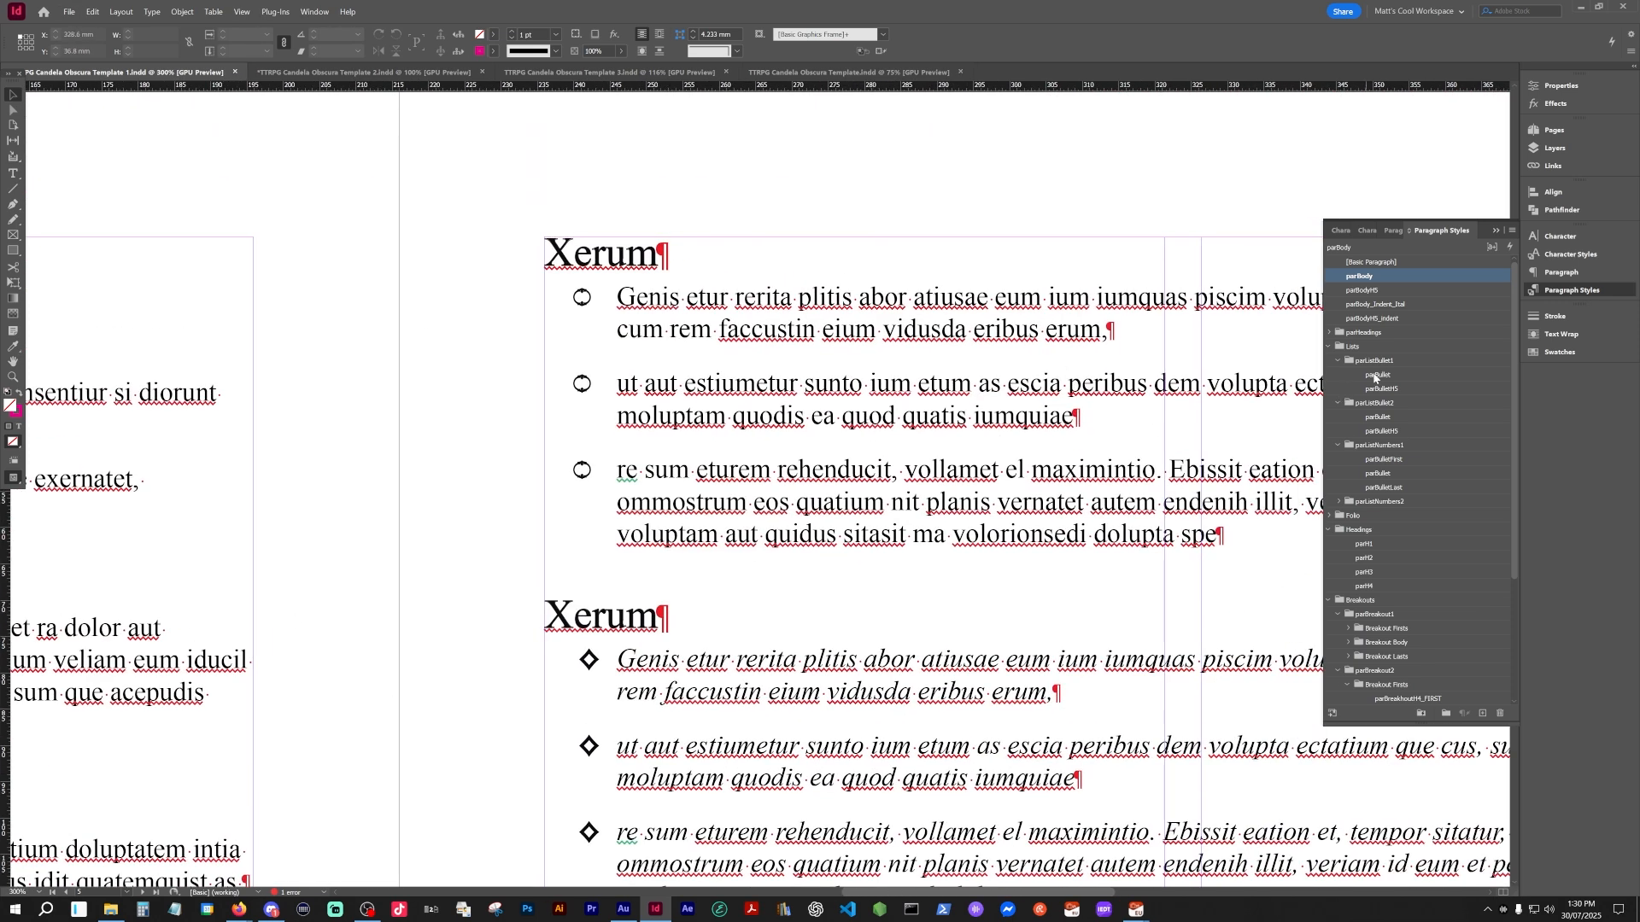
right_click(1375, 379)
left_click(677, 313)
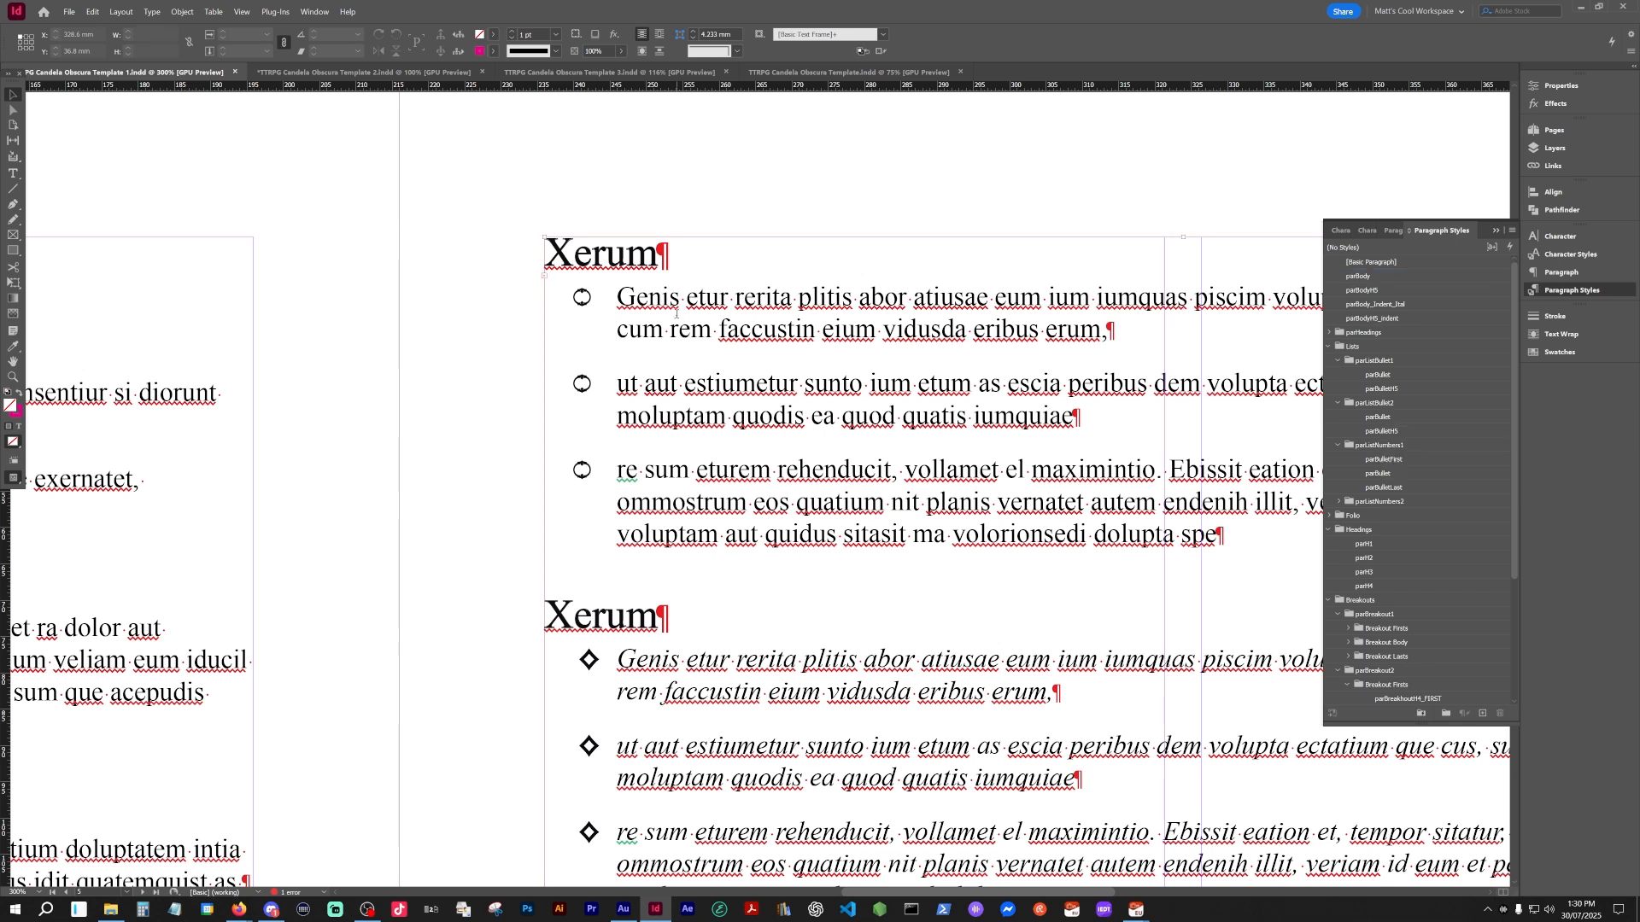
left_click(676, 313)
right_click(1392, 380)
left_click(1418, 386)
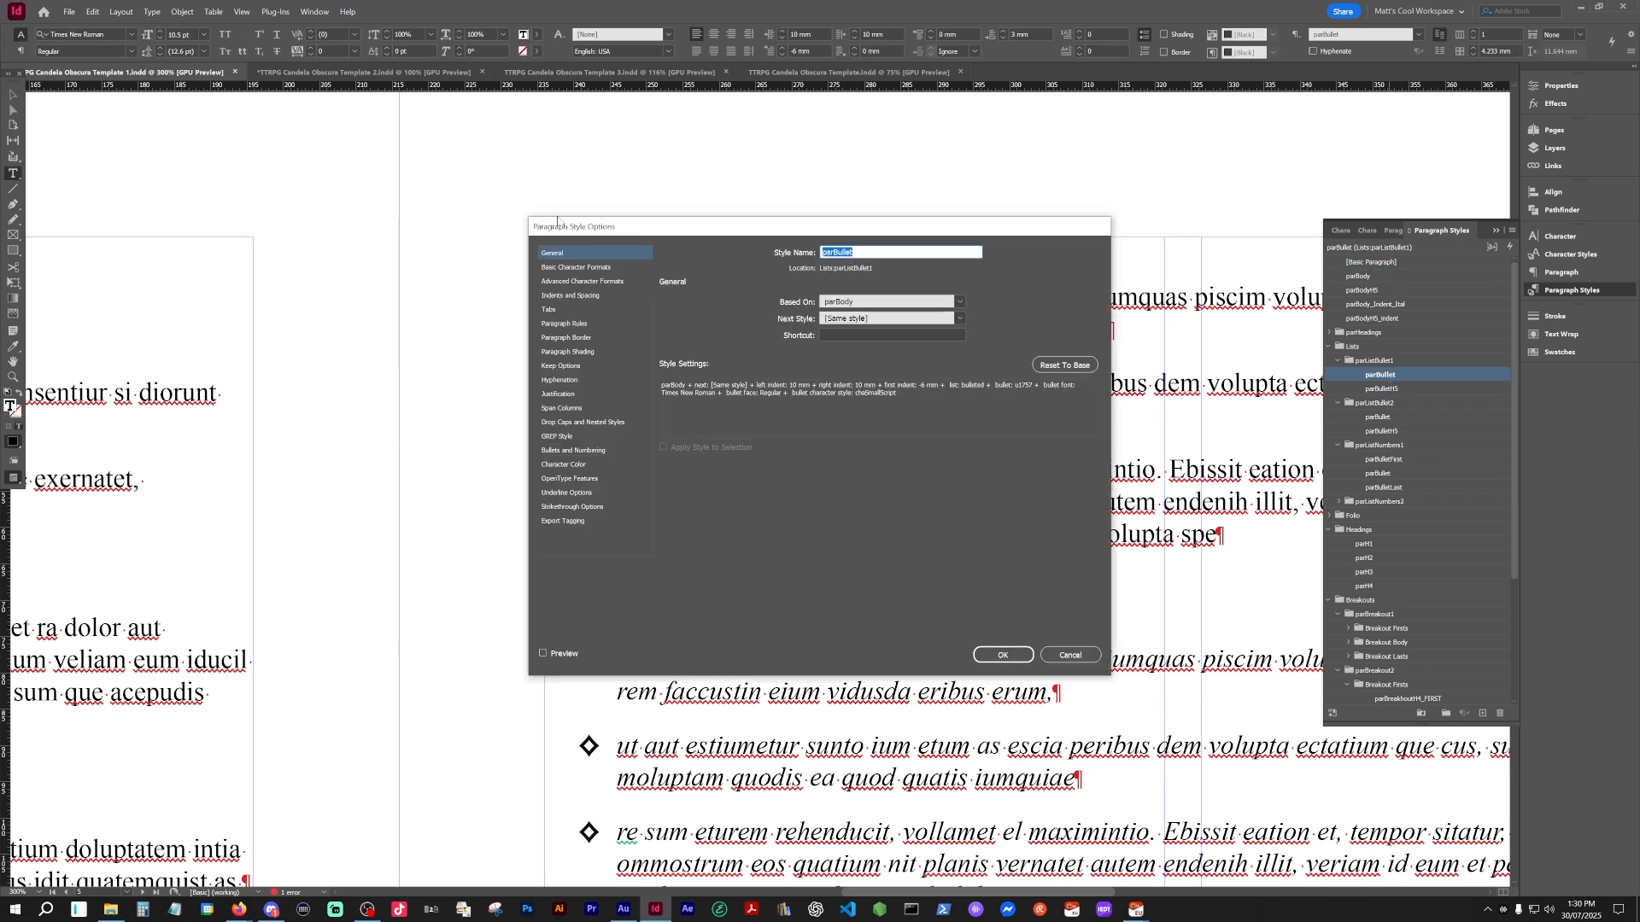
left_click(584, 451)
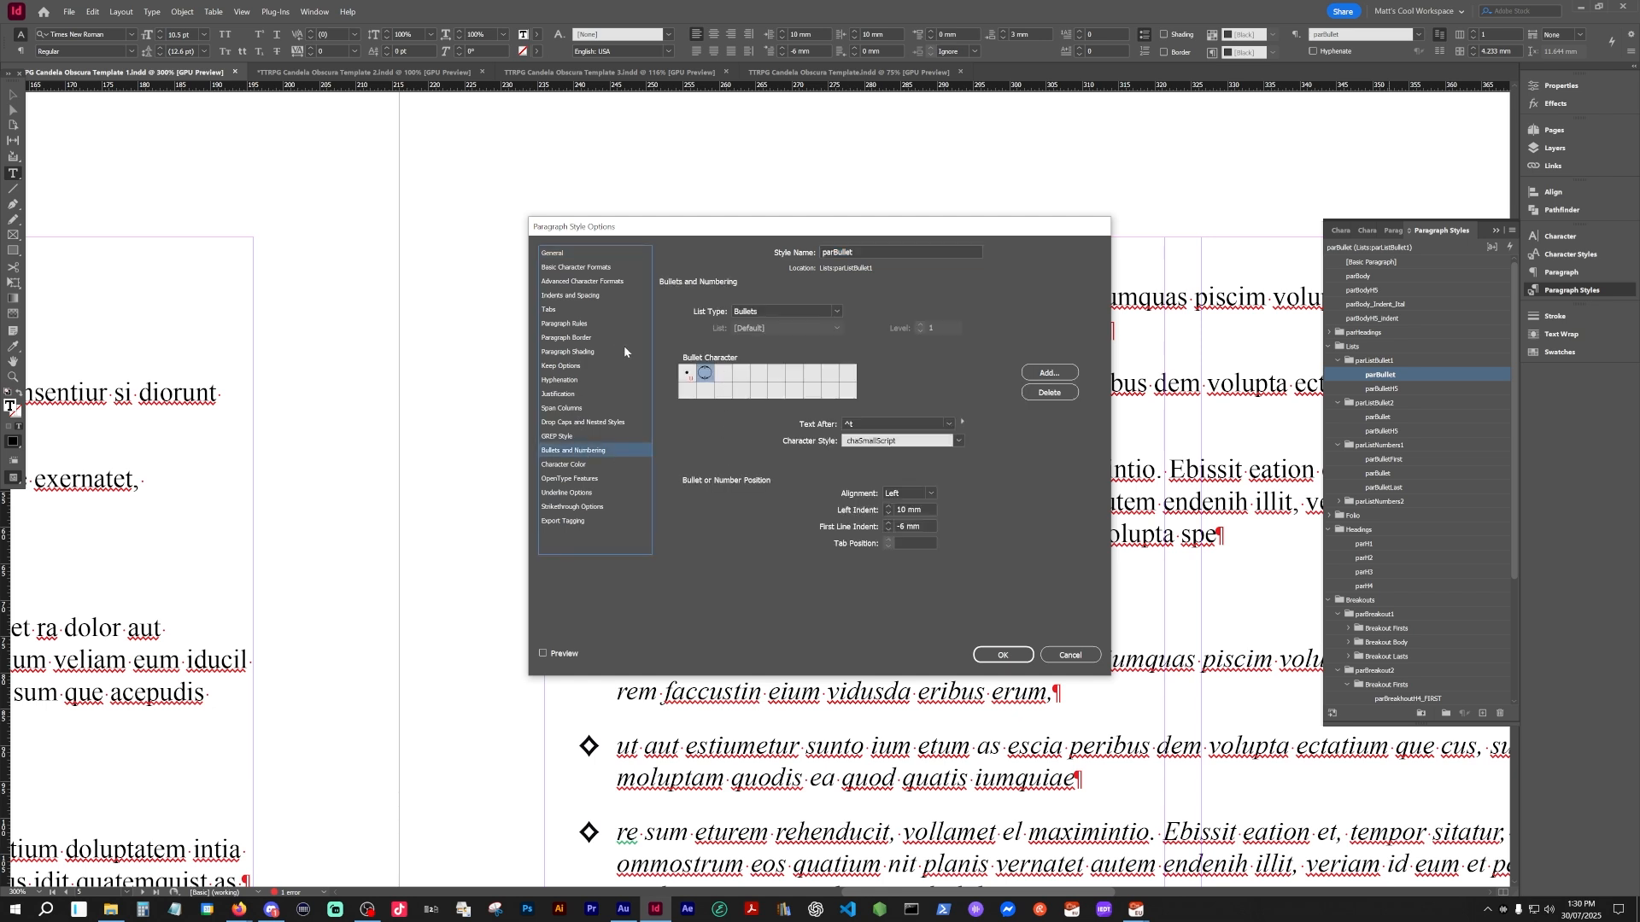
- Add the eight-pointed star glyph from Times New Roman Regular and make it the parBullet style's bullet character
left_click(1041, 372)
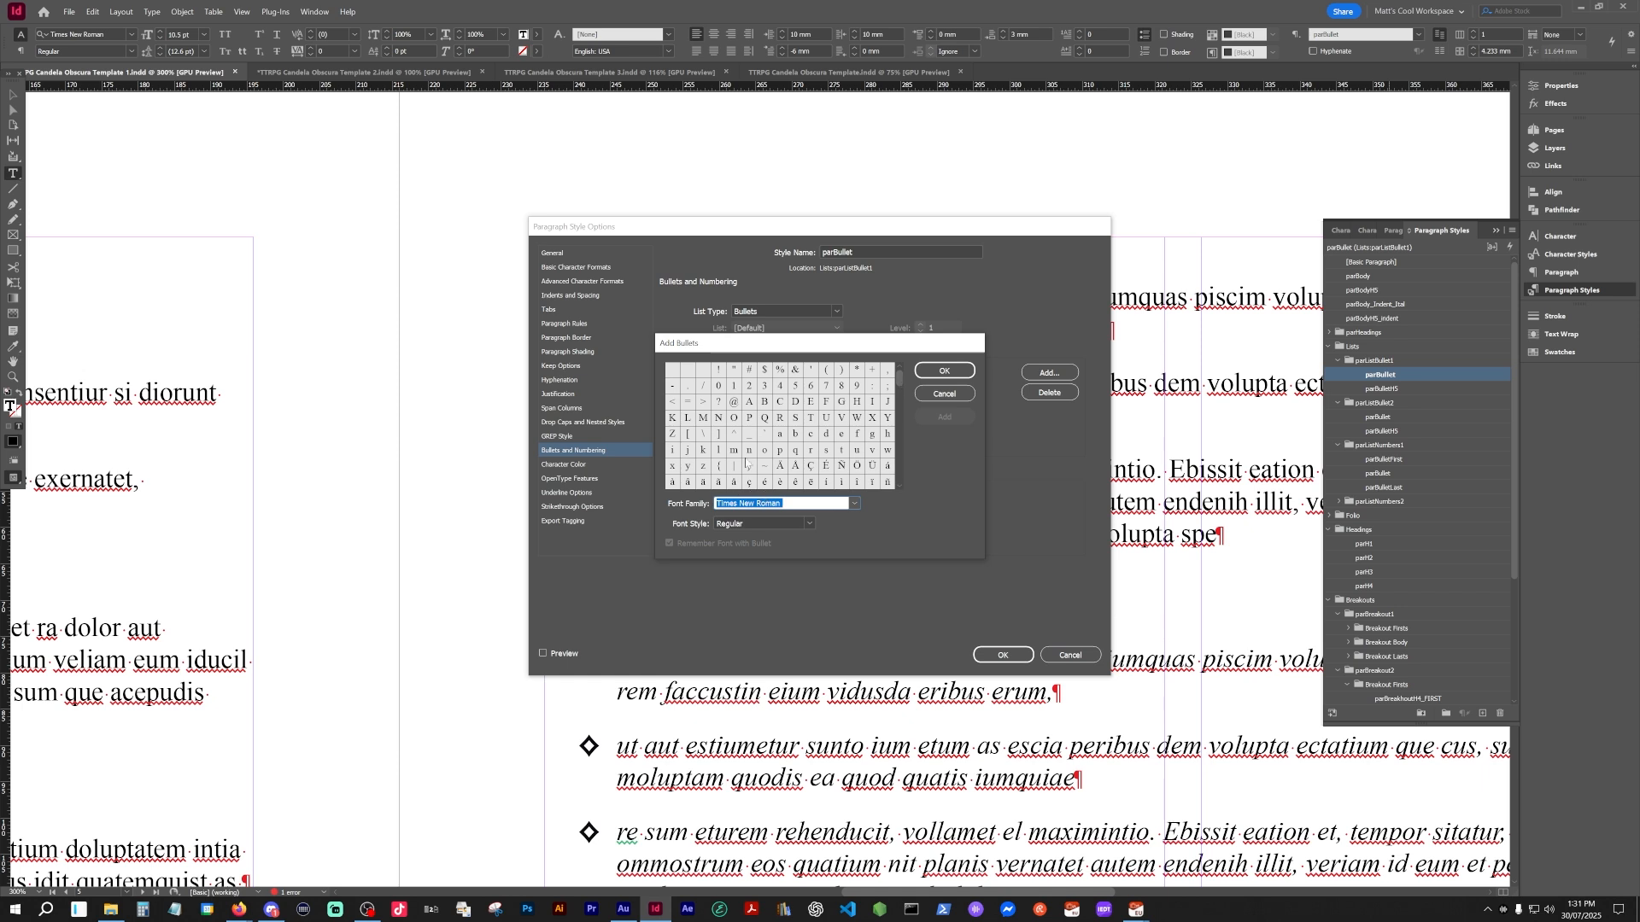
left_click_drag(900, 378, 904, 410)
left_click(782, 419)
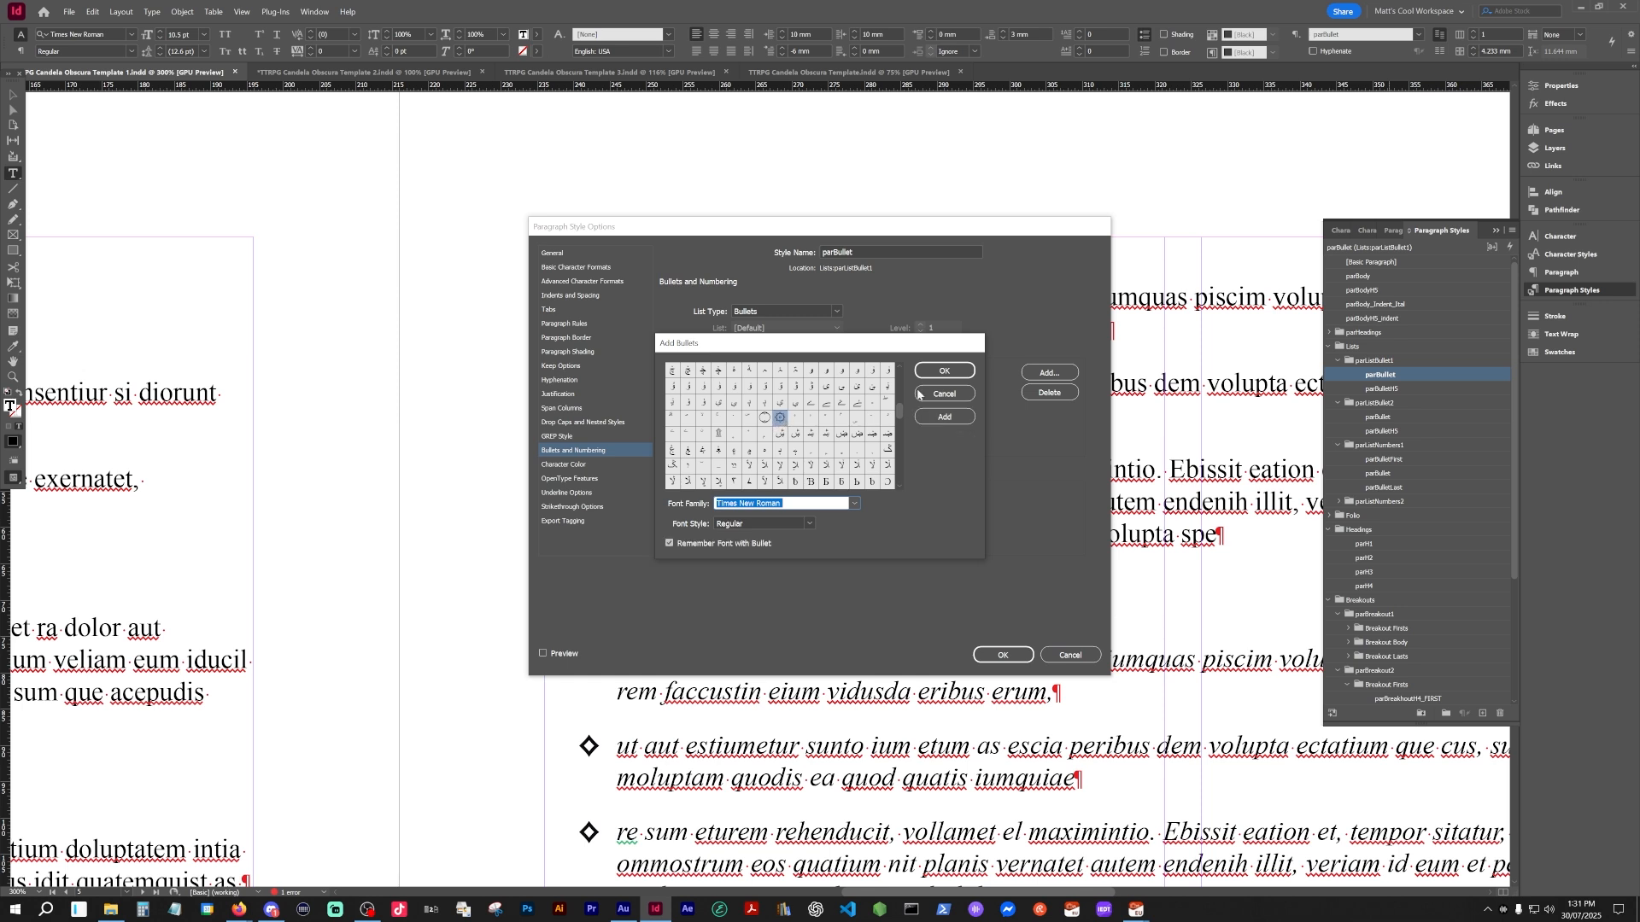
left_click(945, 371)
left_click(722, 373)
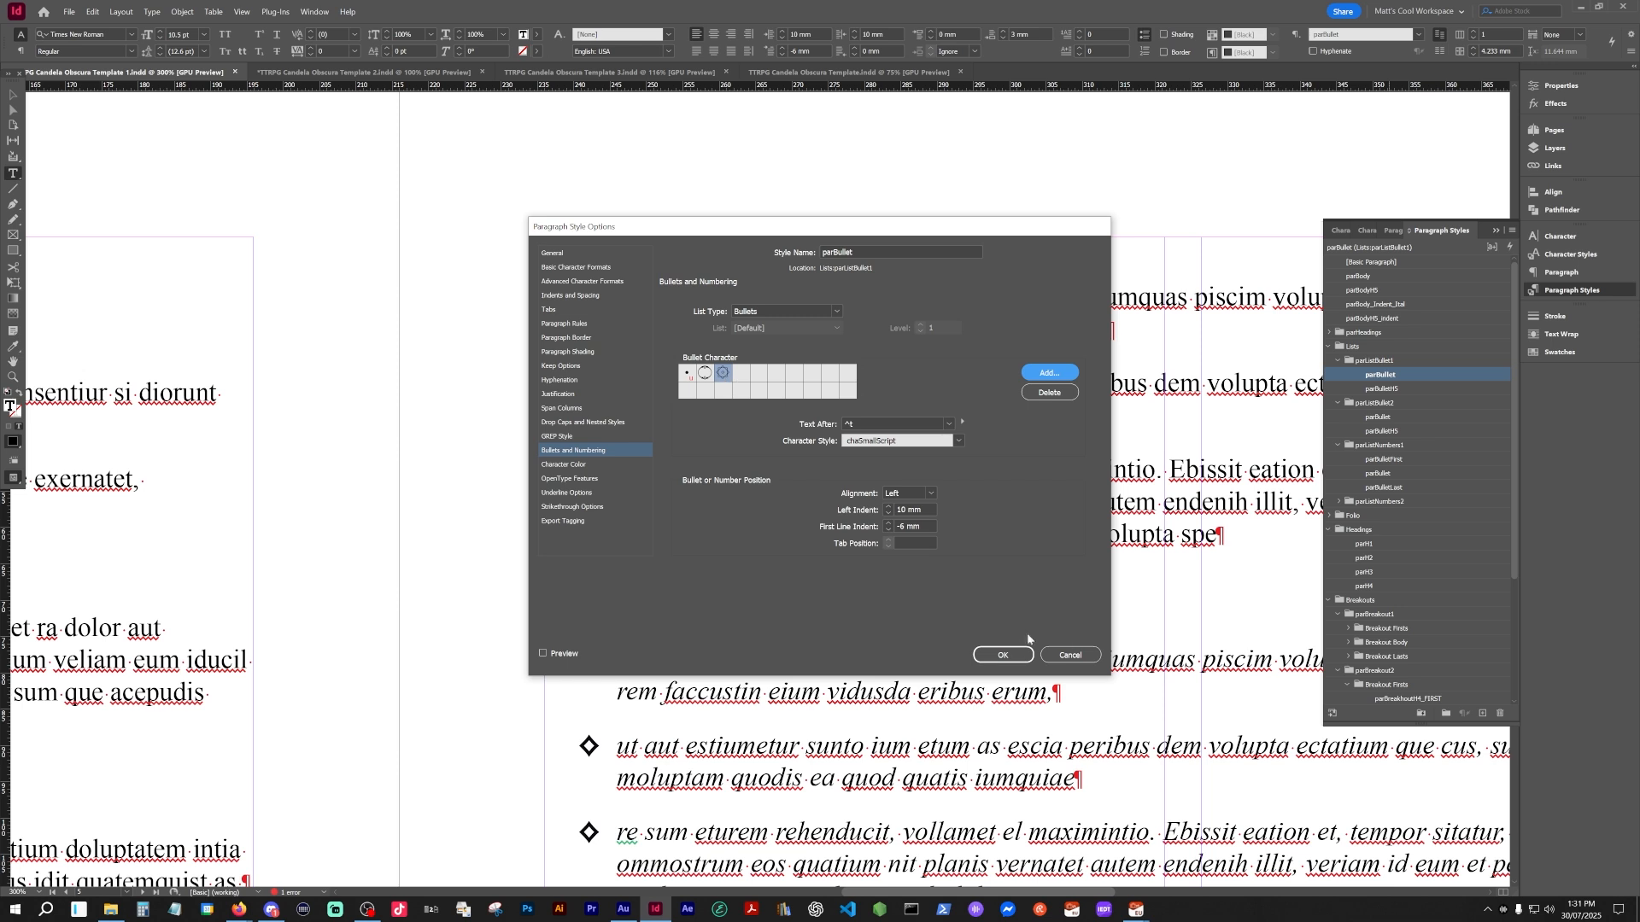
left_click(1003, 655)
- Examine up close the star bullet of the first list and the italic text and diamond bullets of the second list
scroll(601, 455, "up", 3)
scroll(602, 455, "up", 4)
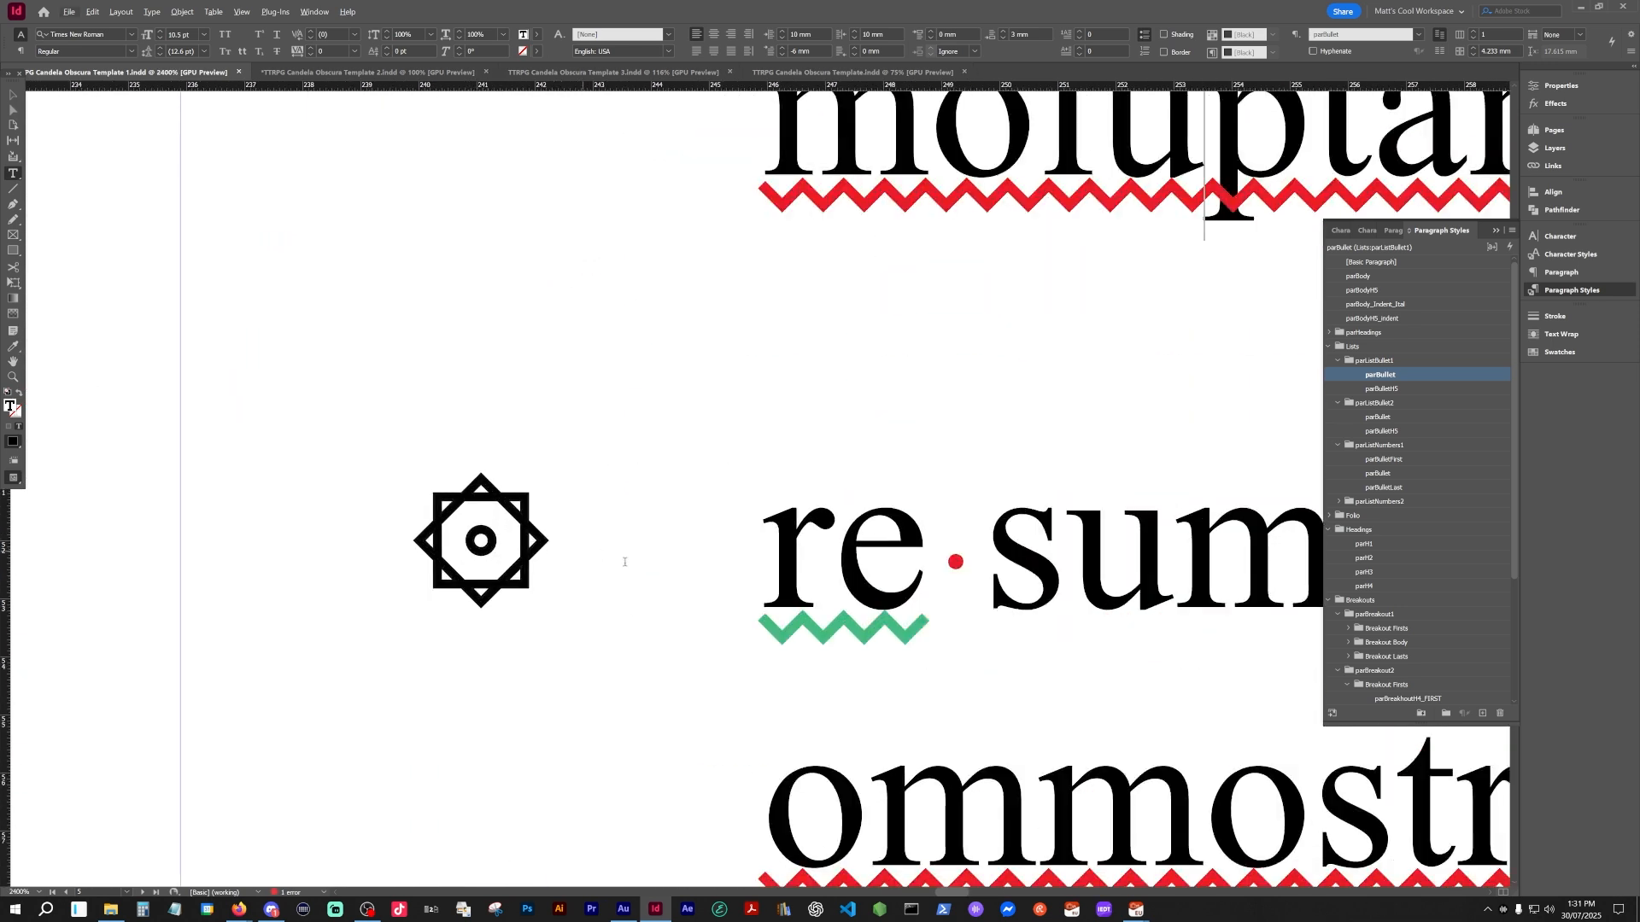
key("Escape")
scroll(625, 562, "down", 5)
scroll(614, 555, "up", 2)
scroll(614, 555, "up", 2)
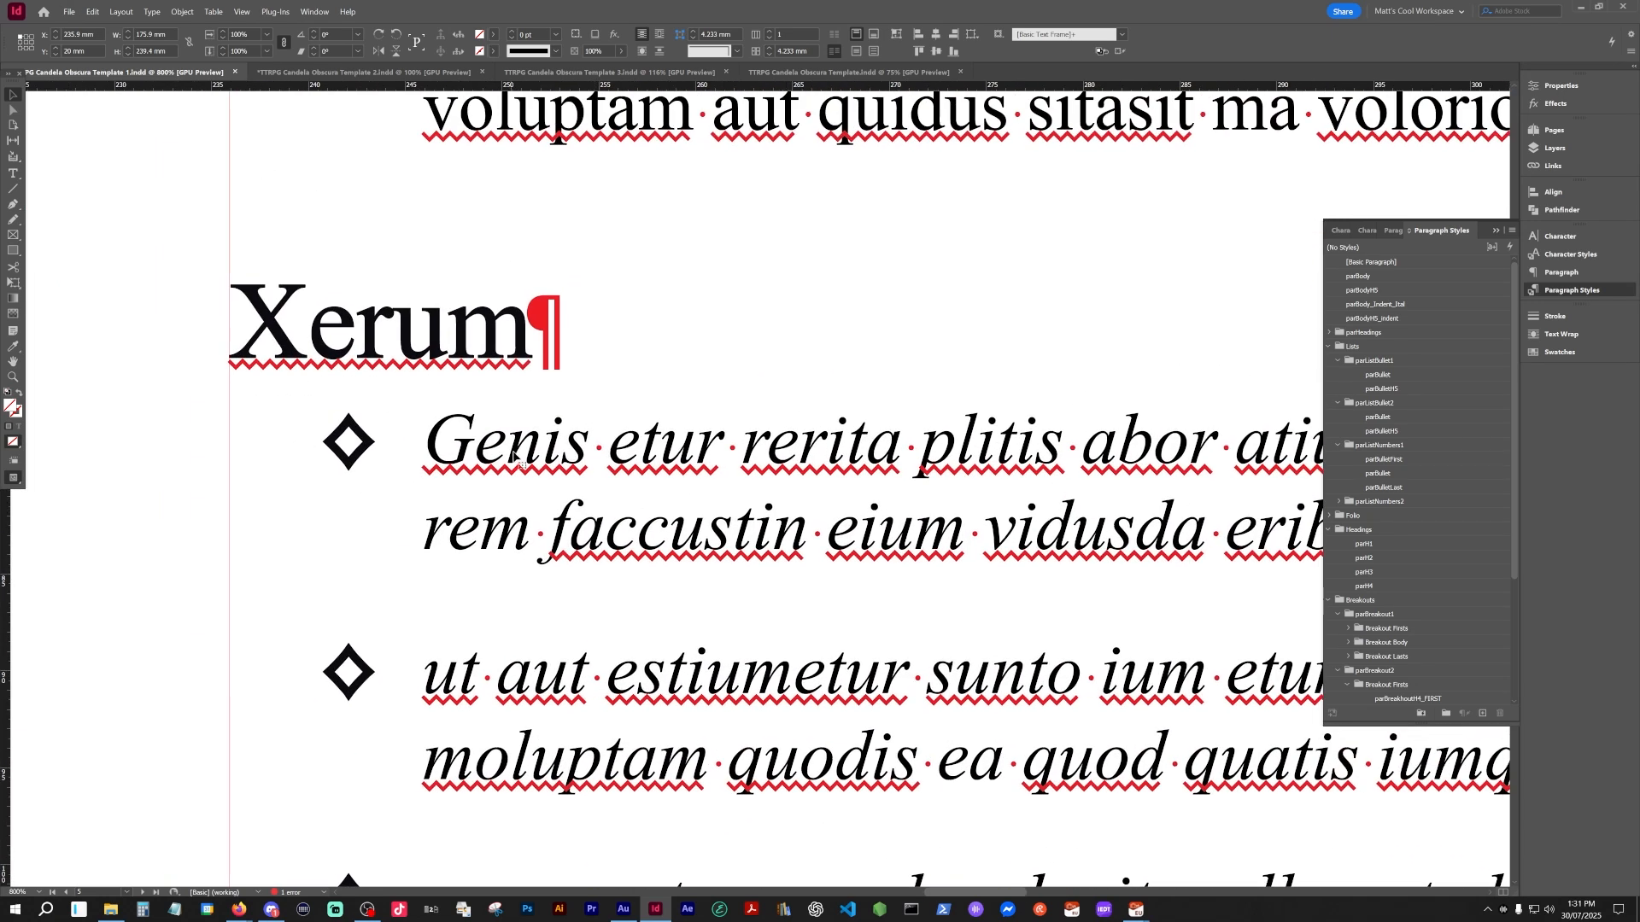
triple_click(520, 462)
left_click(142, 155)
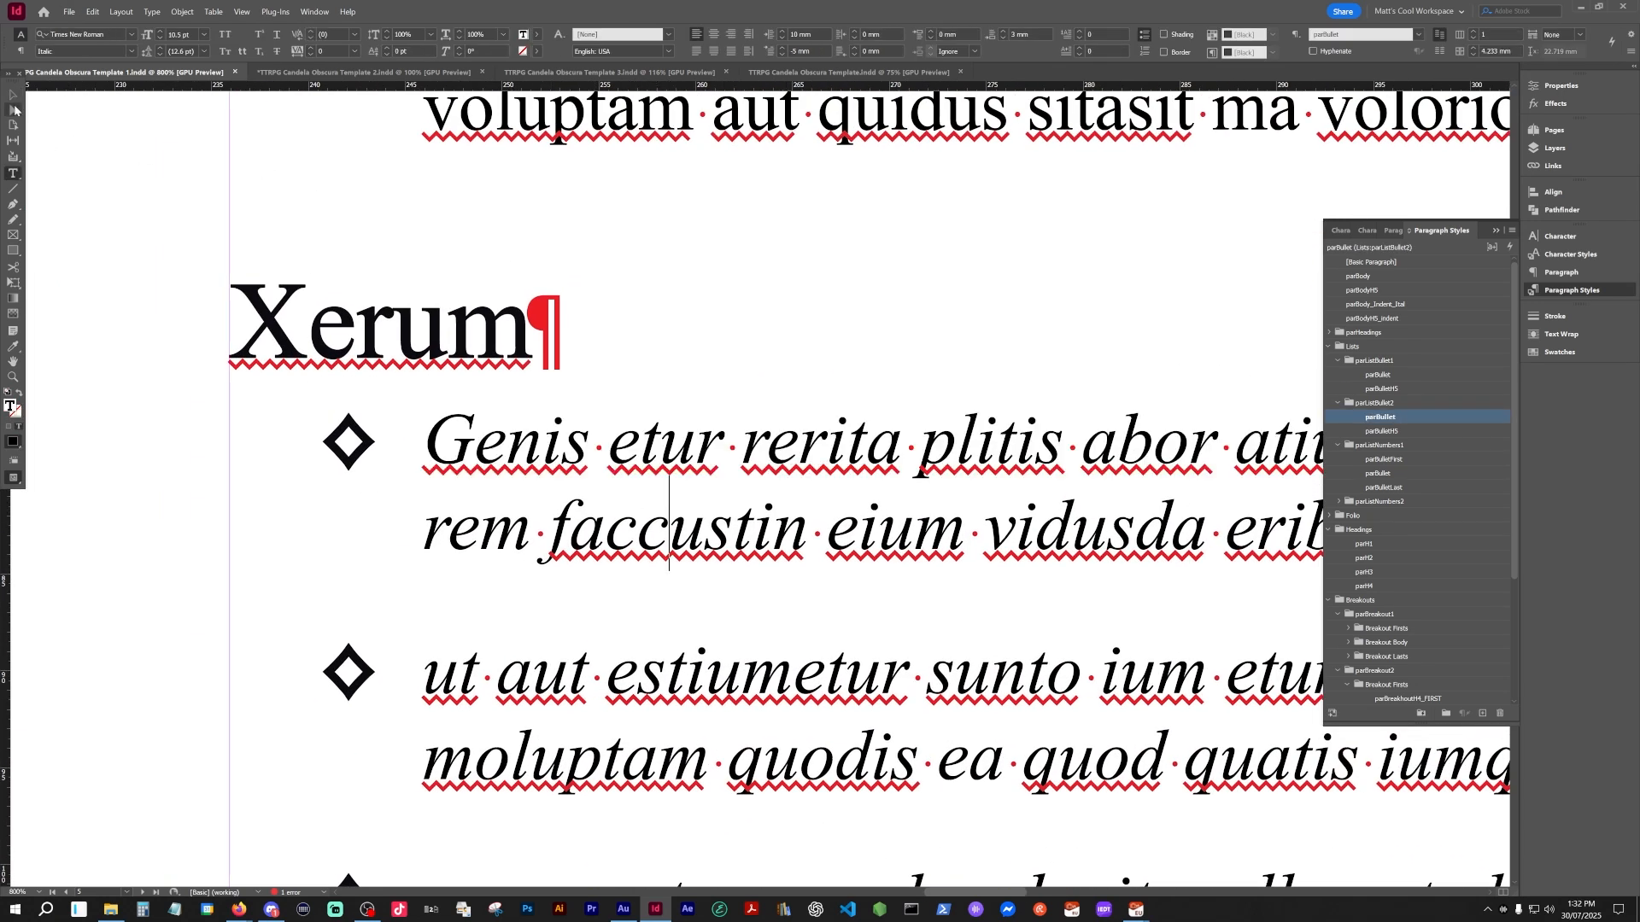
left_click(13, 94)
scroll(565, 462, "down", 2)
scroll(566, 462, "down", 5)
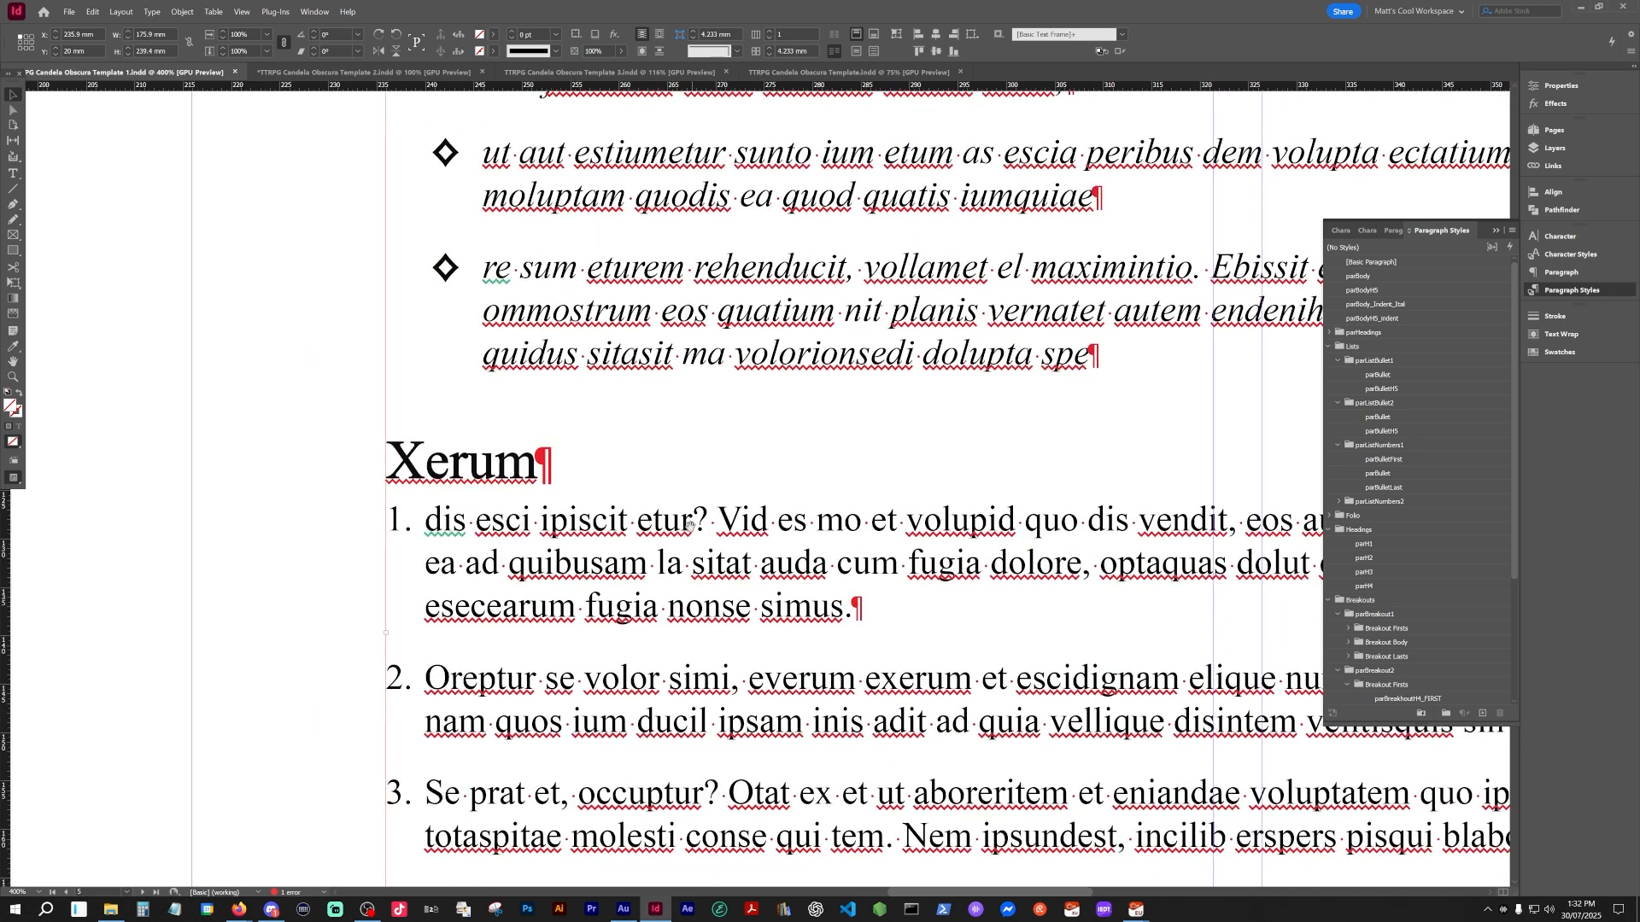
- Examine the numbered list under the third "Xerum" heading and the unstyled paragraphs below it
triple_click(523, 431)
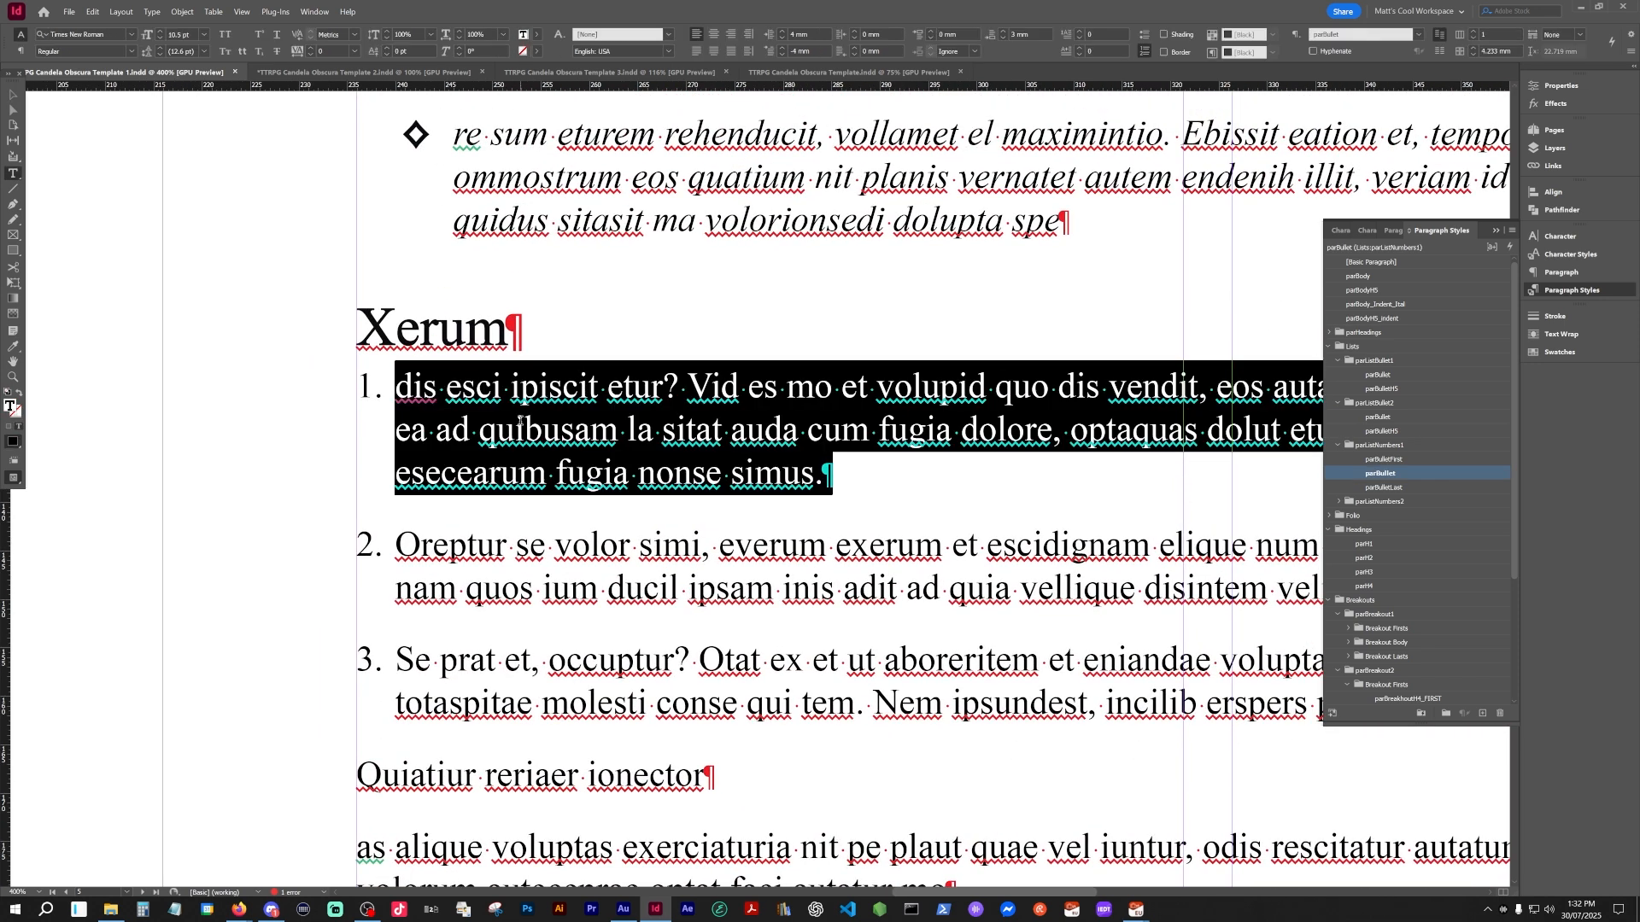
scroll(416, 297, "up", 1)
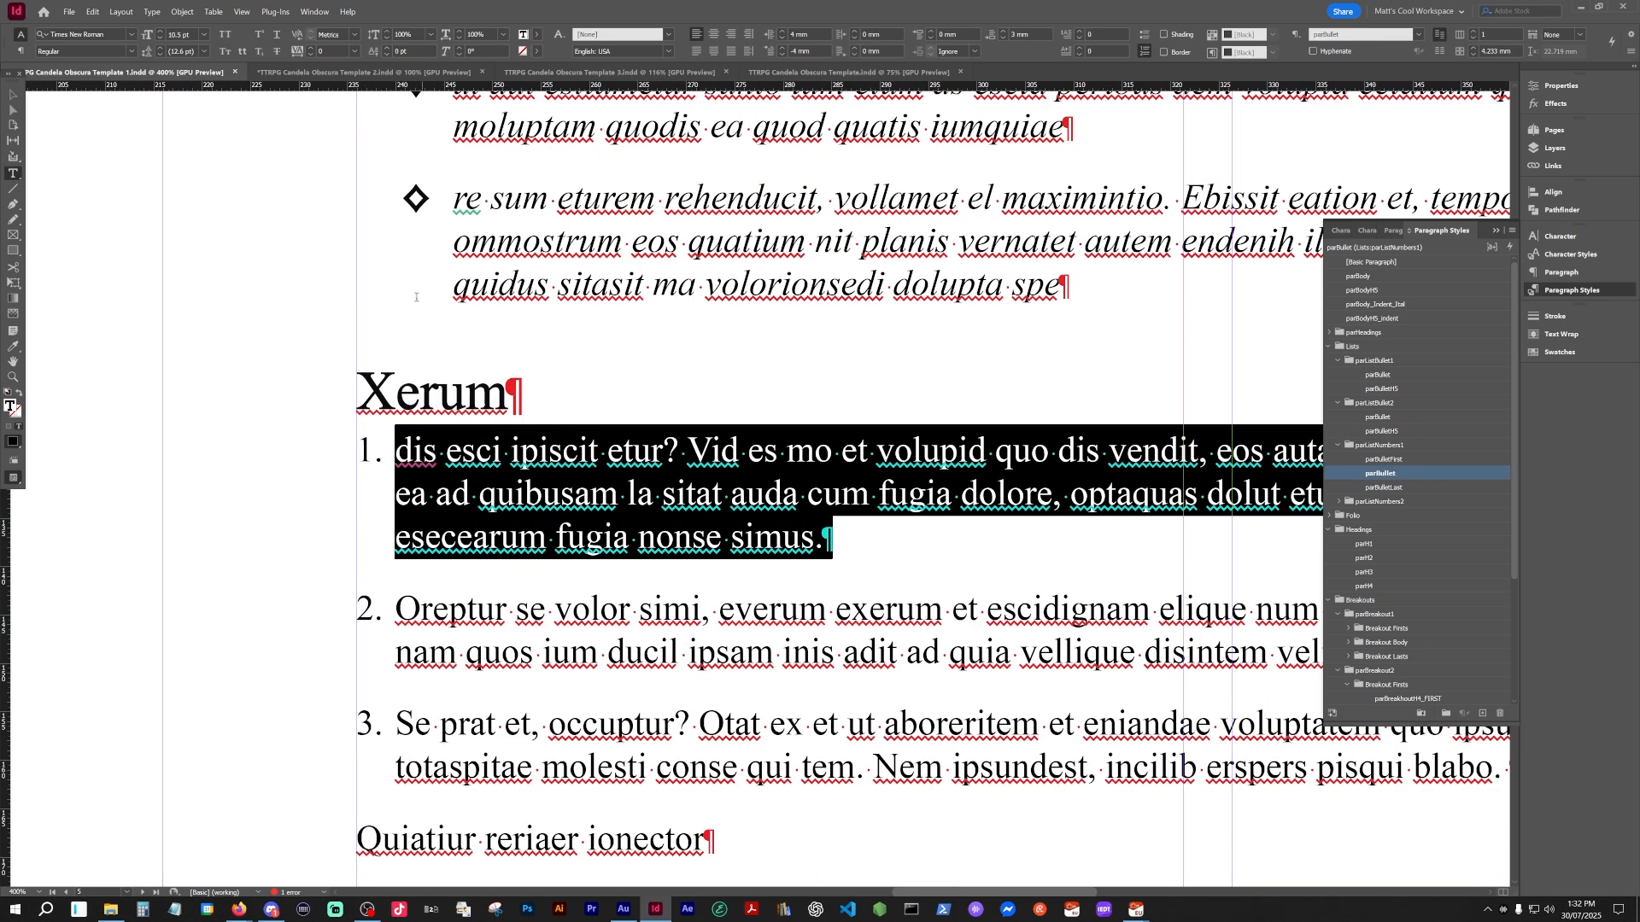
scroll(523, 530, "down", 1)
left_click(565, 579)
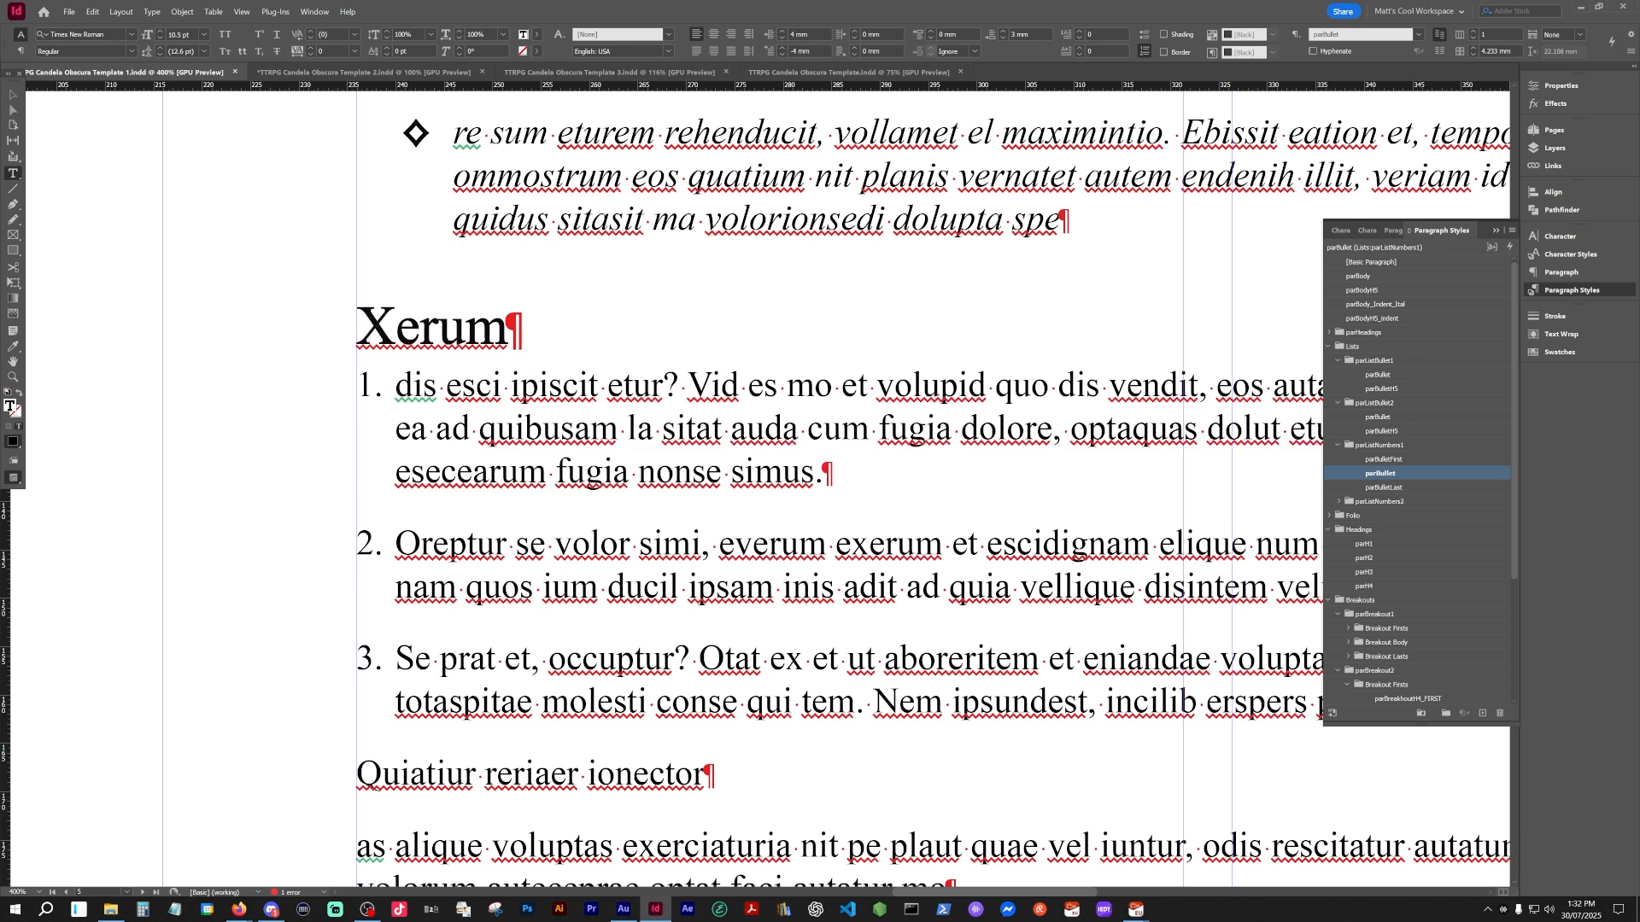
left_click(13, 95)
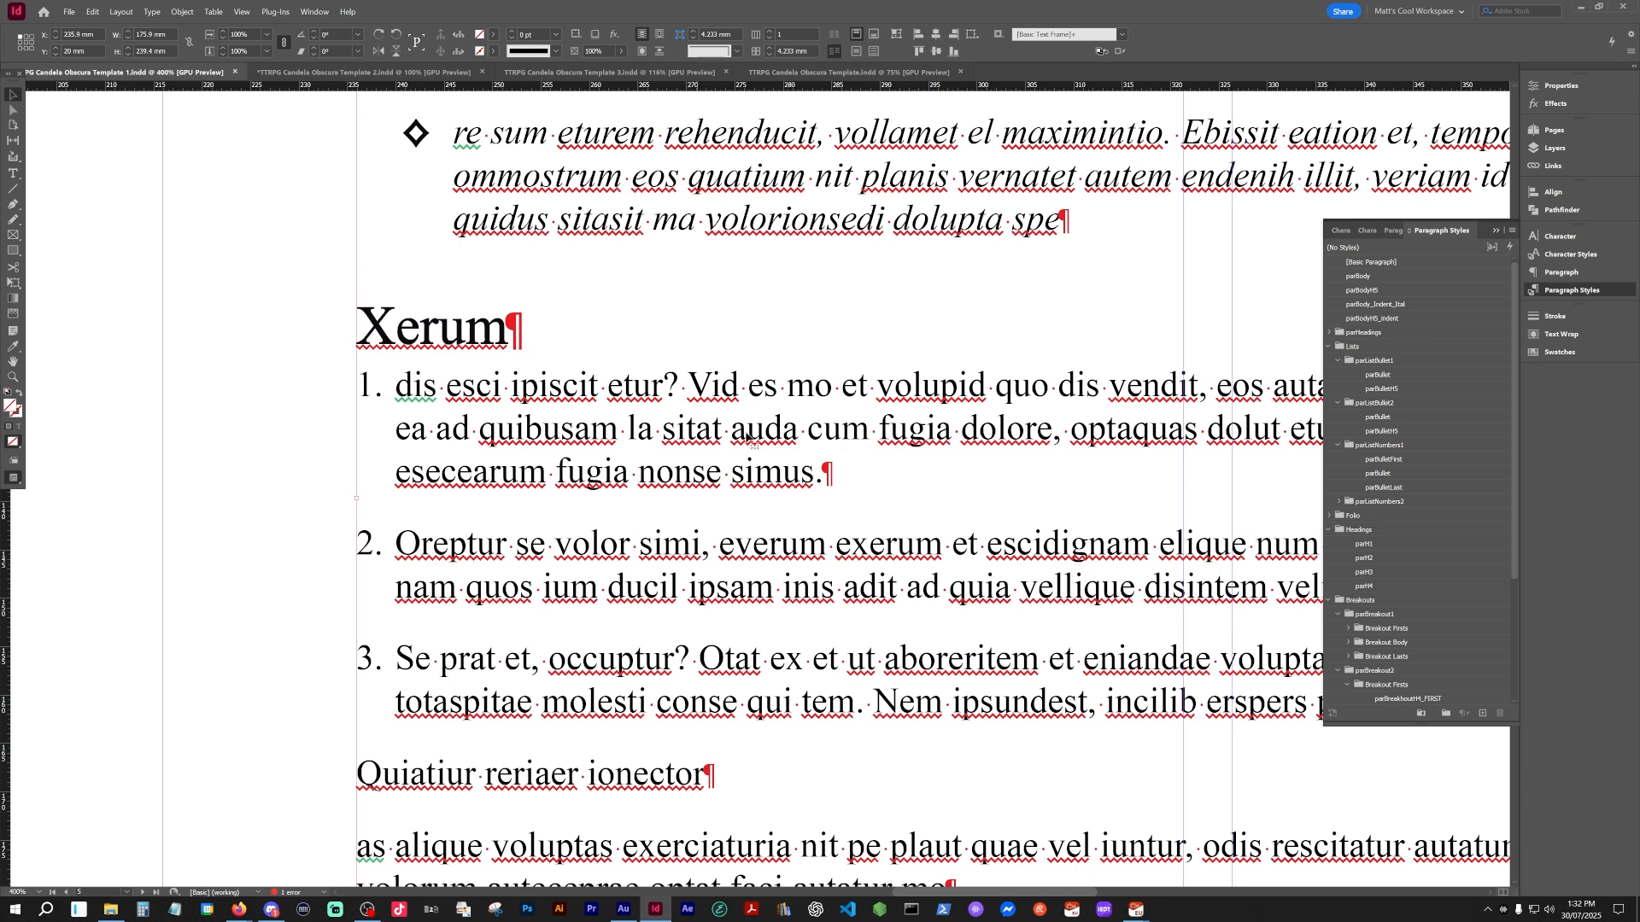
scroll(748, 444, "down", 2)
left_click_drag(745, 444, 460, 260)
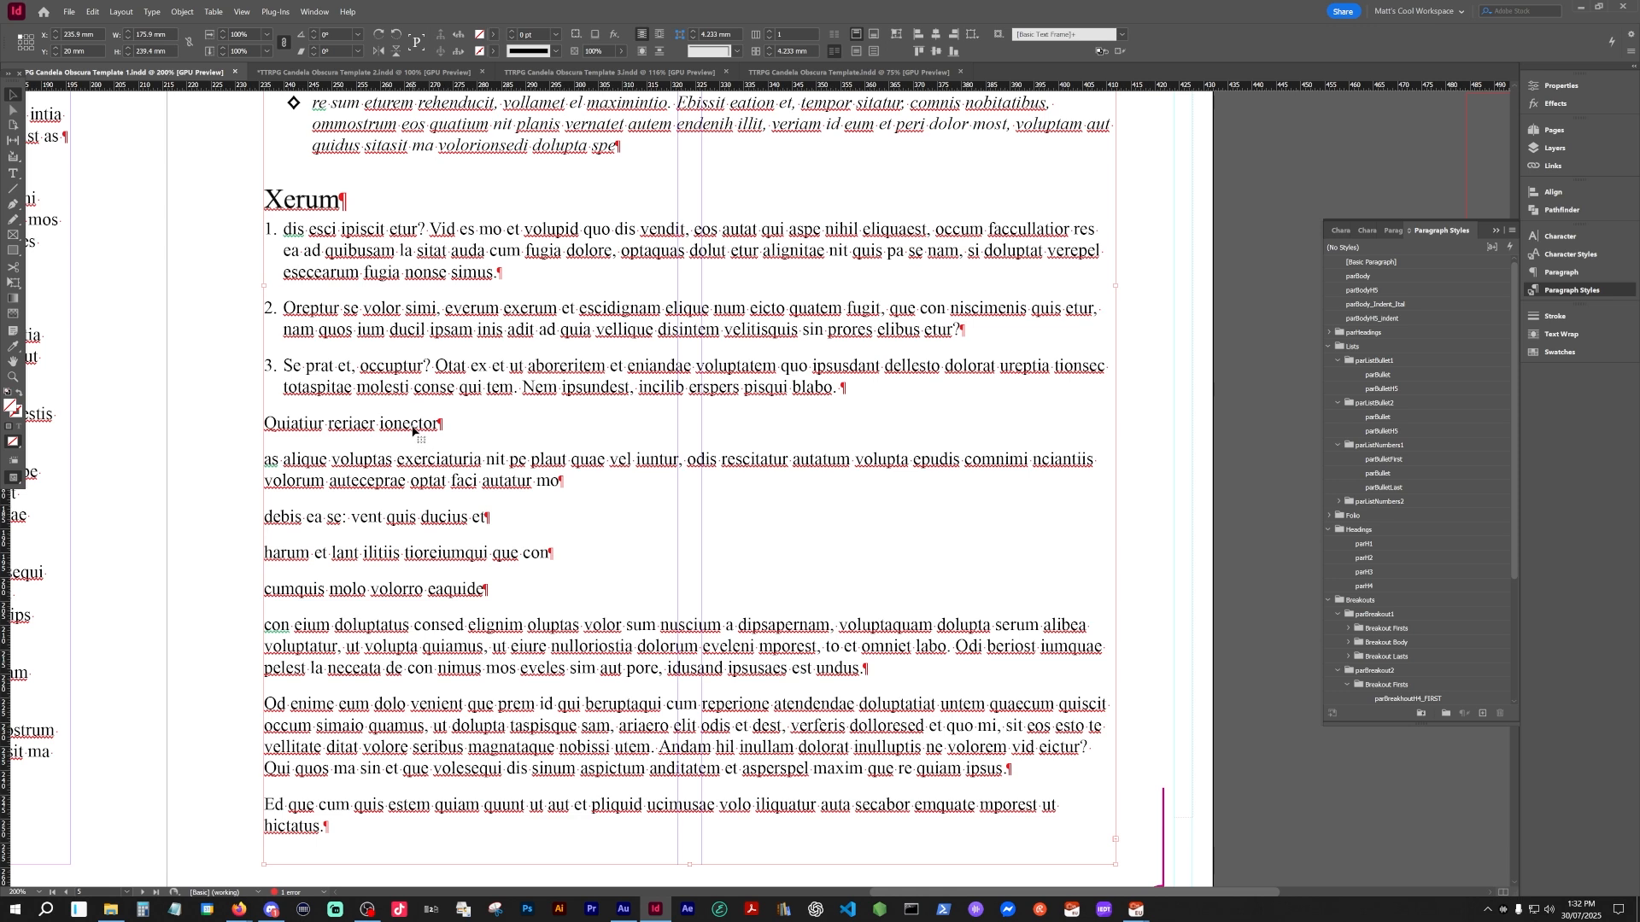
- Apply the parBreakoutBodySolo_noHeader_FIRST style from the parBreakout1 Breakout Firsts group to the "con eium doluptatus" paragraph
left_click(1330, 346)
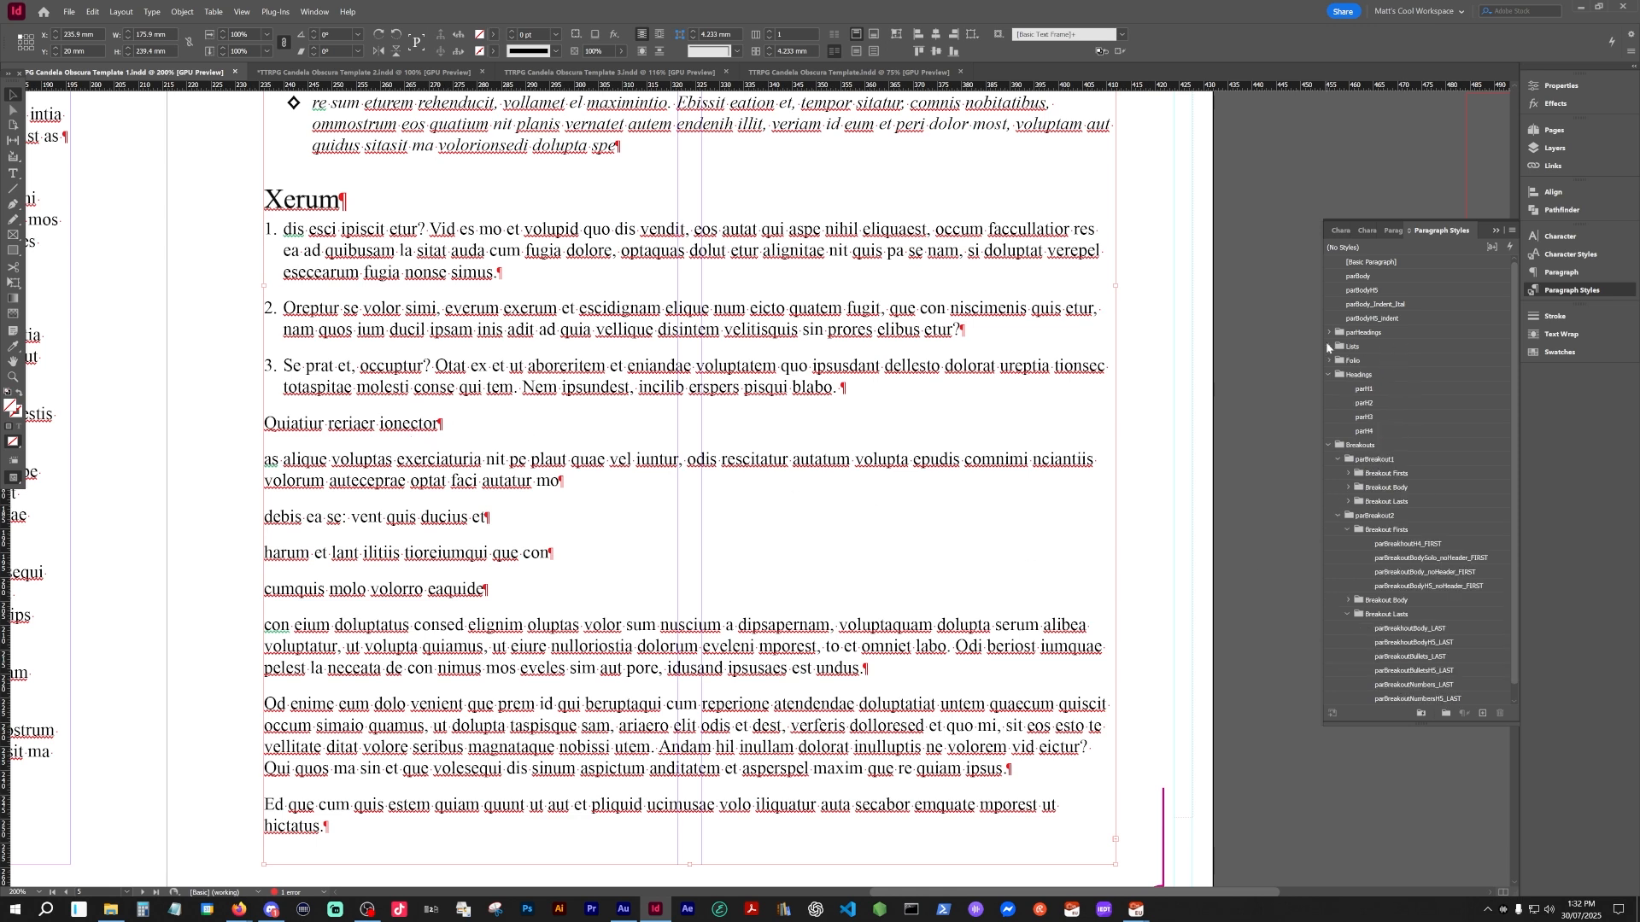
triple_click(444, 481)
double_click(410, 420)
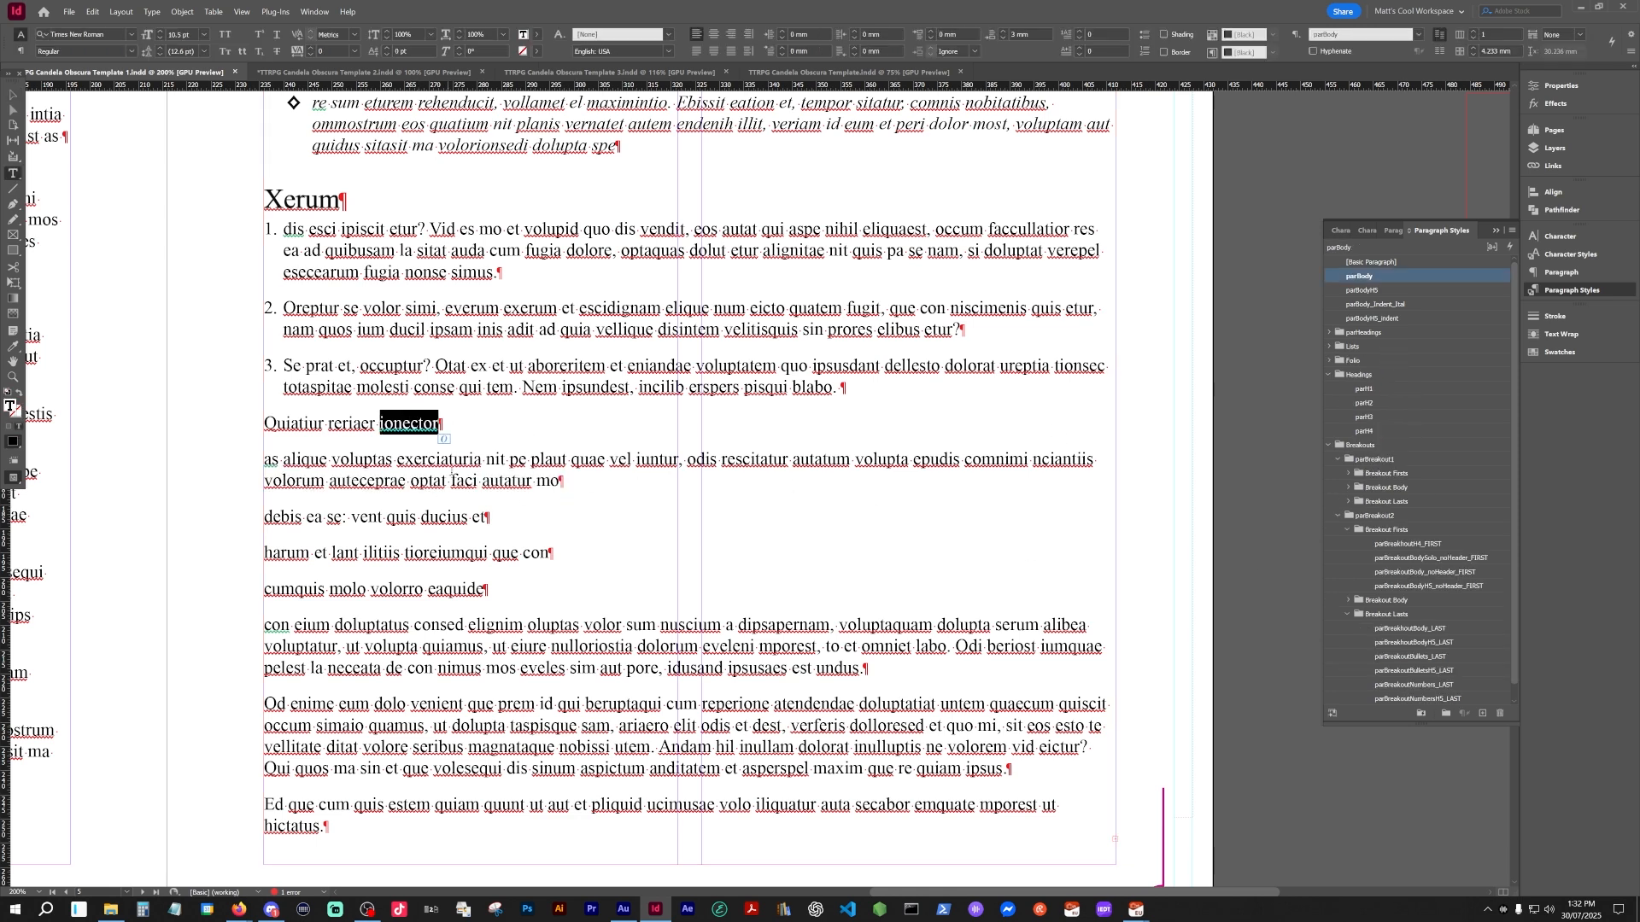
triple_click(507, 664)
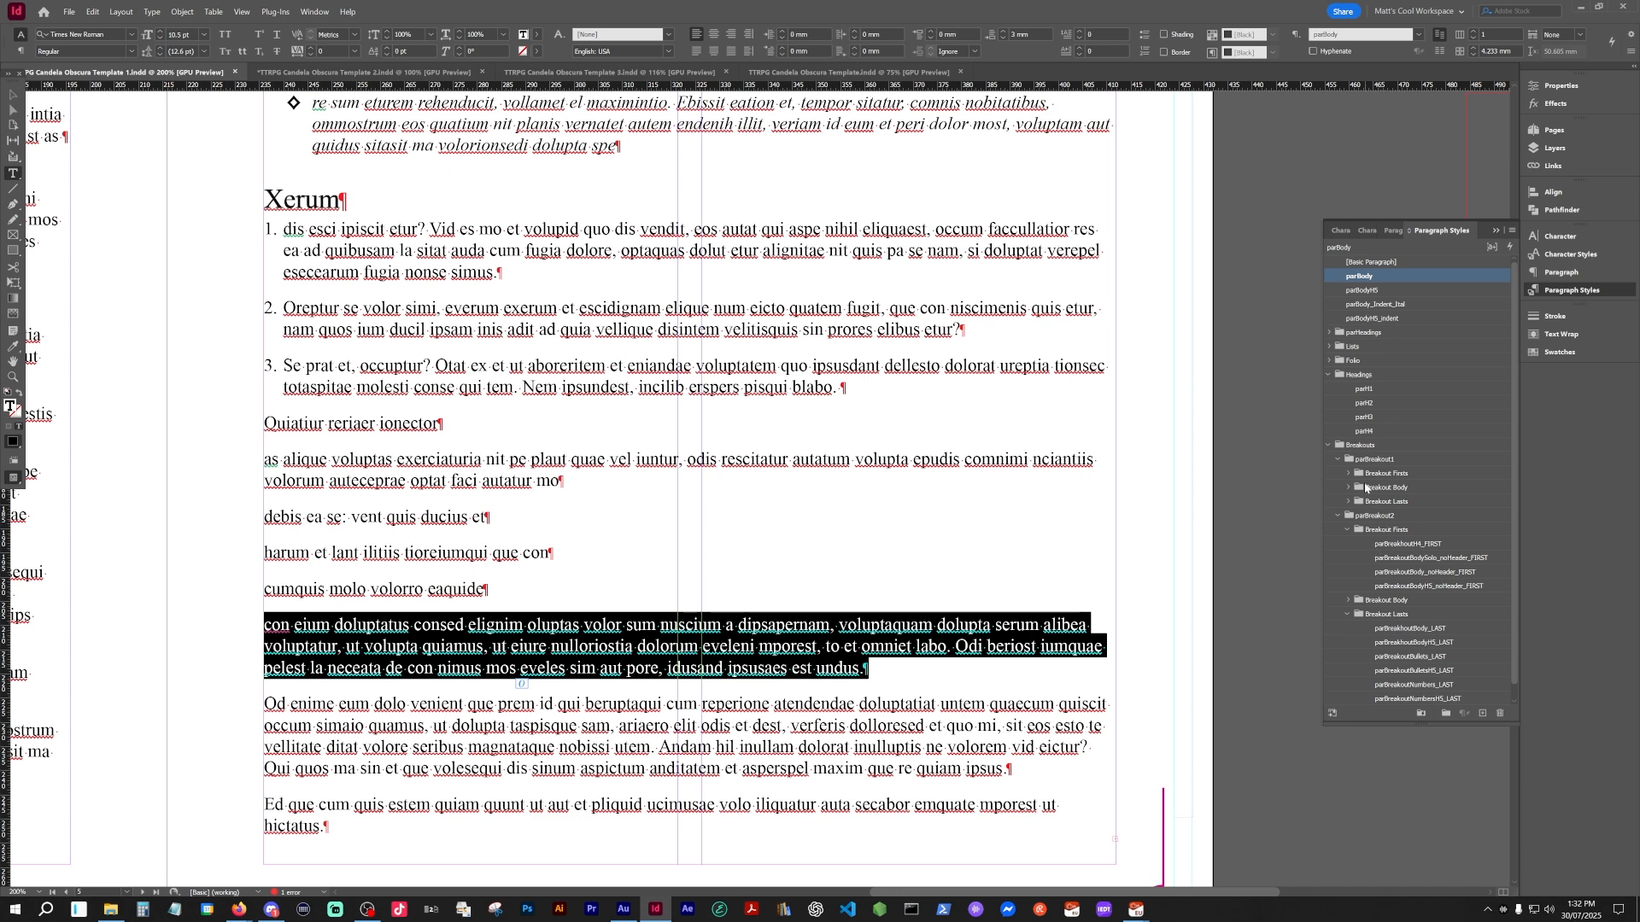
left_click(1348, 473)
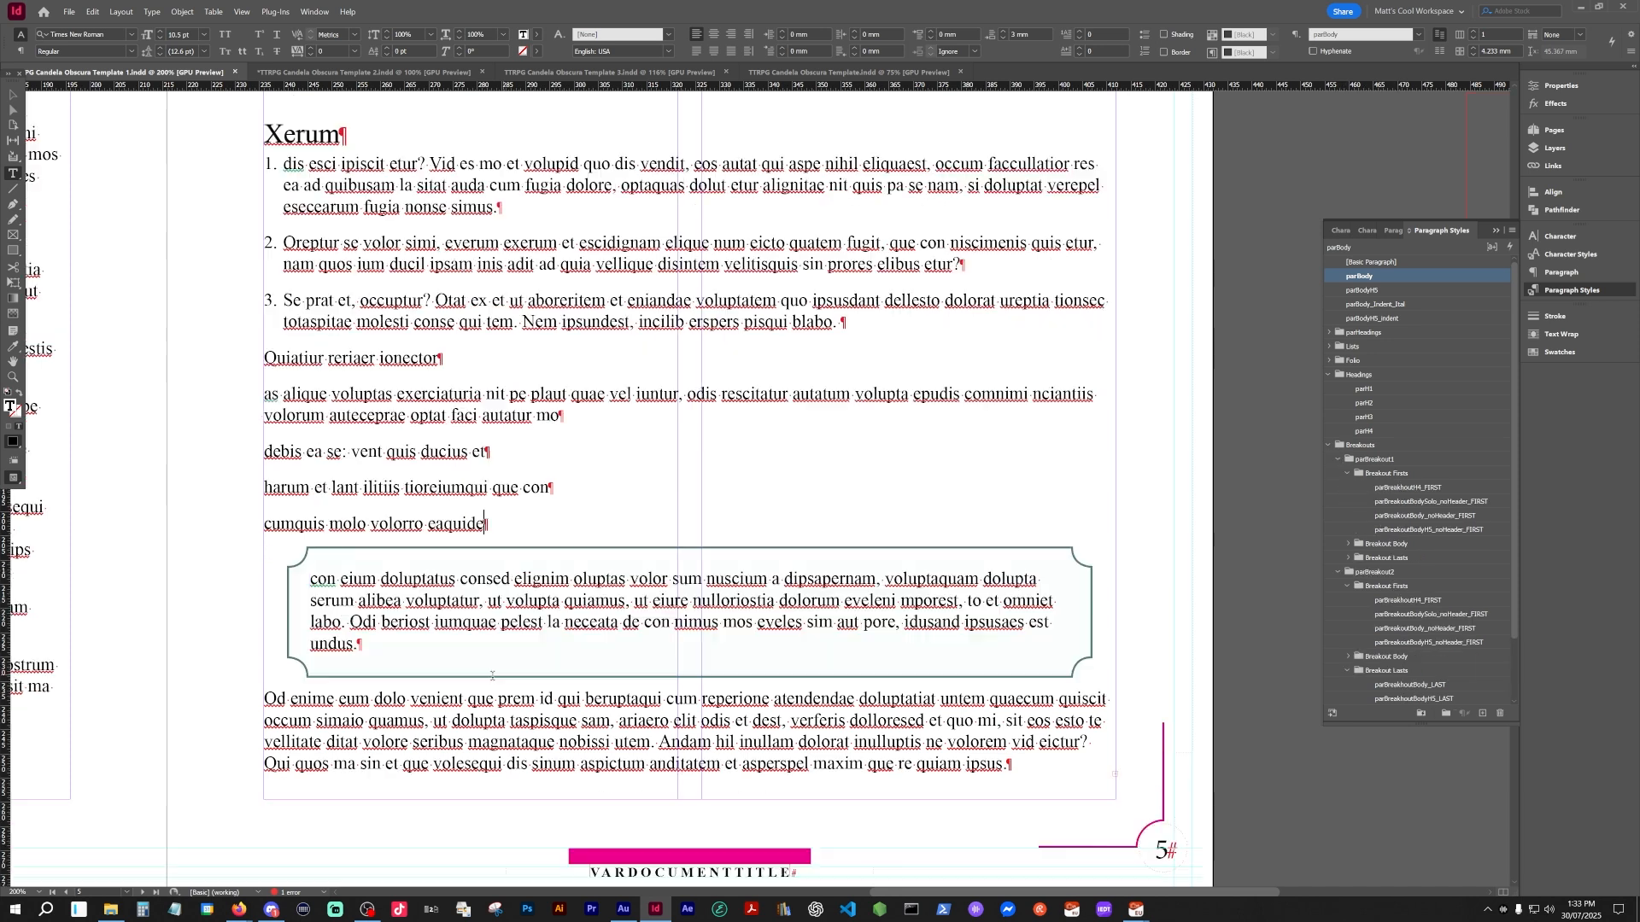
scroll(492, 673, "up", 1)
scroll(581, 666, "down", 1)
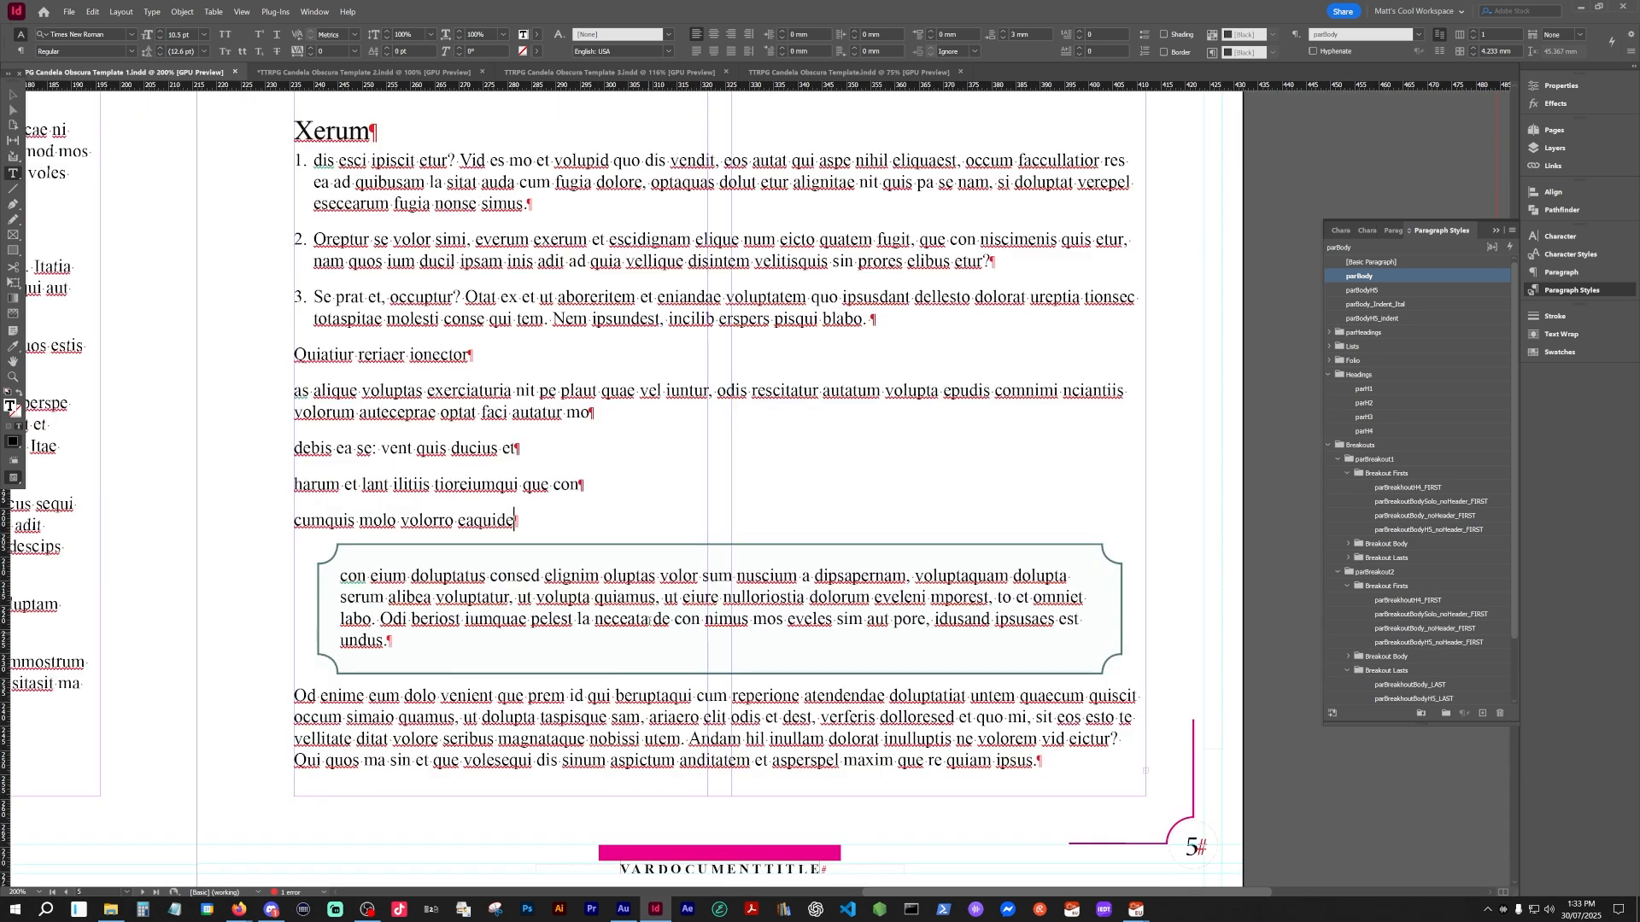
- Draw two placeholder frames of about 13.4 by 7.7 mm over the upper and lower edges of the breakout box
key("Escape")
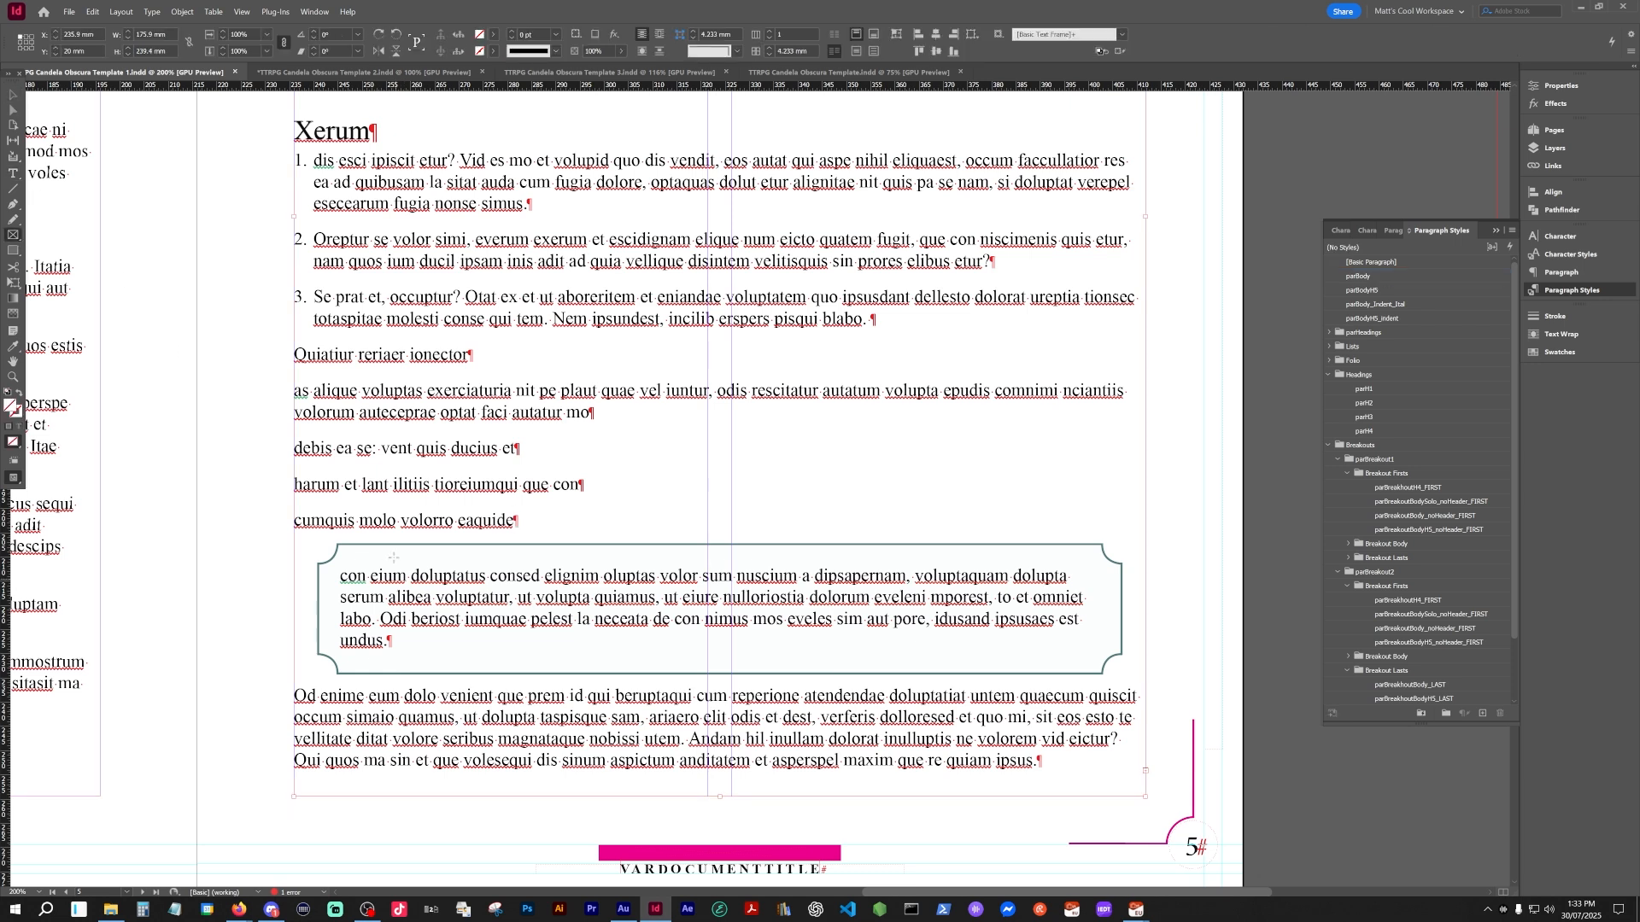
left_click_drag(413, 531, 478, 566)
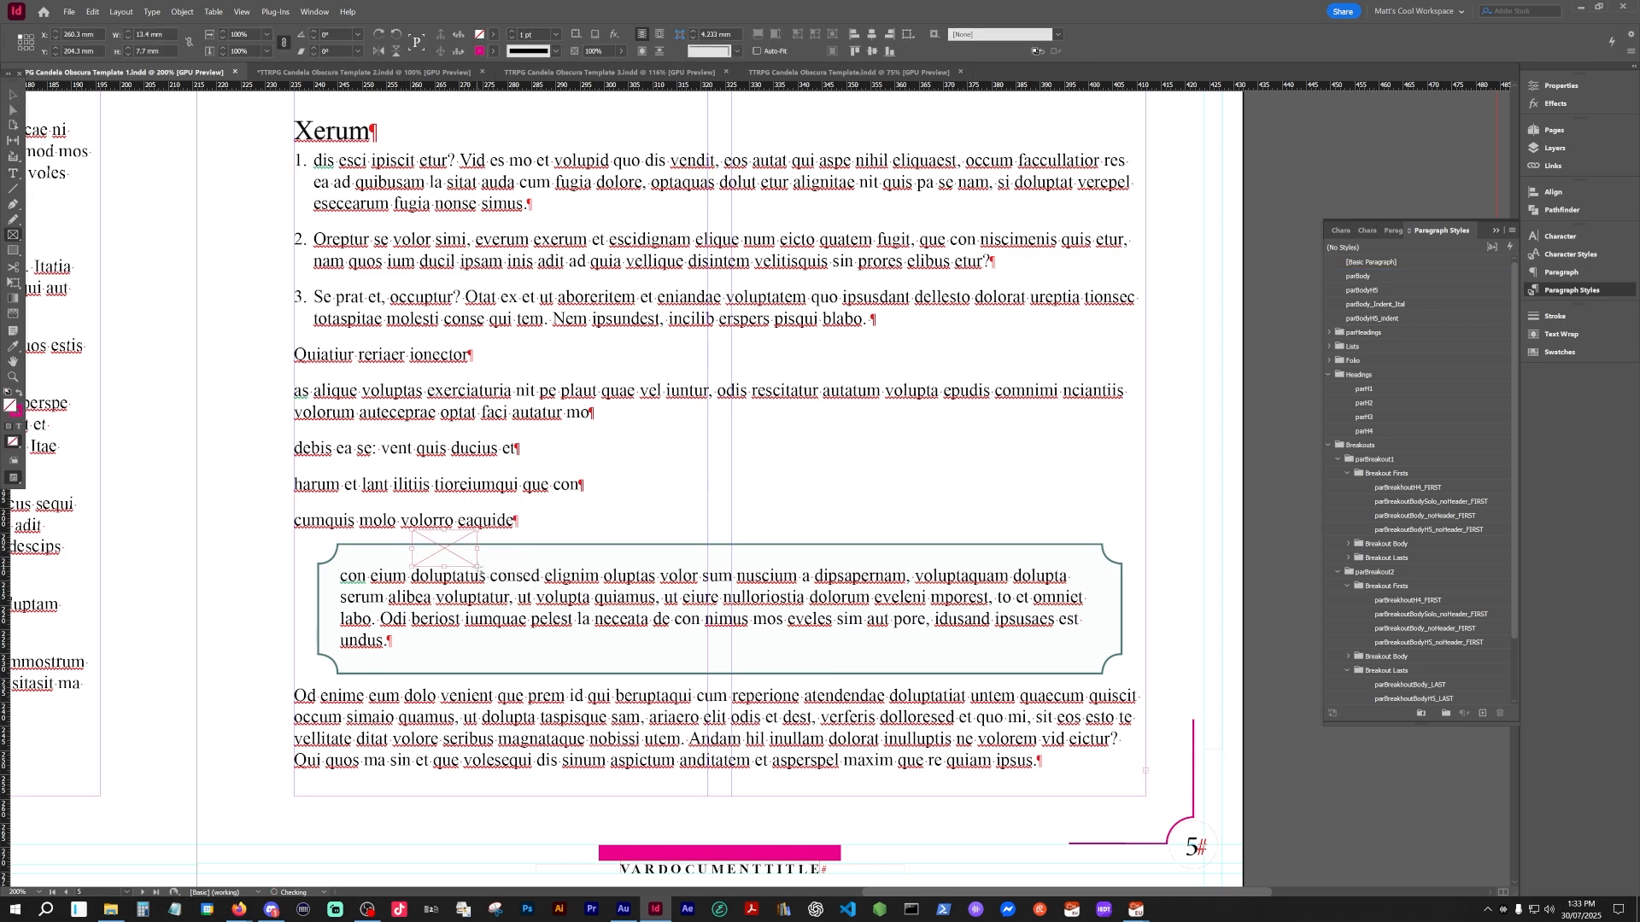
left_click_drag(373, 651, 440, 687)
left_click(14, 95)
left_click(299, 616)
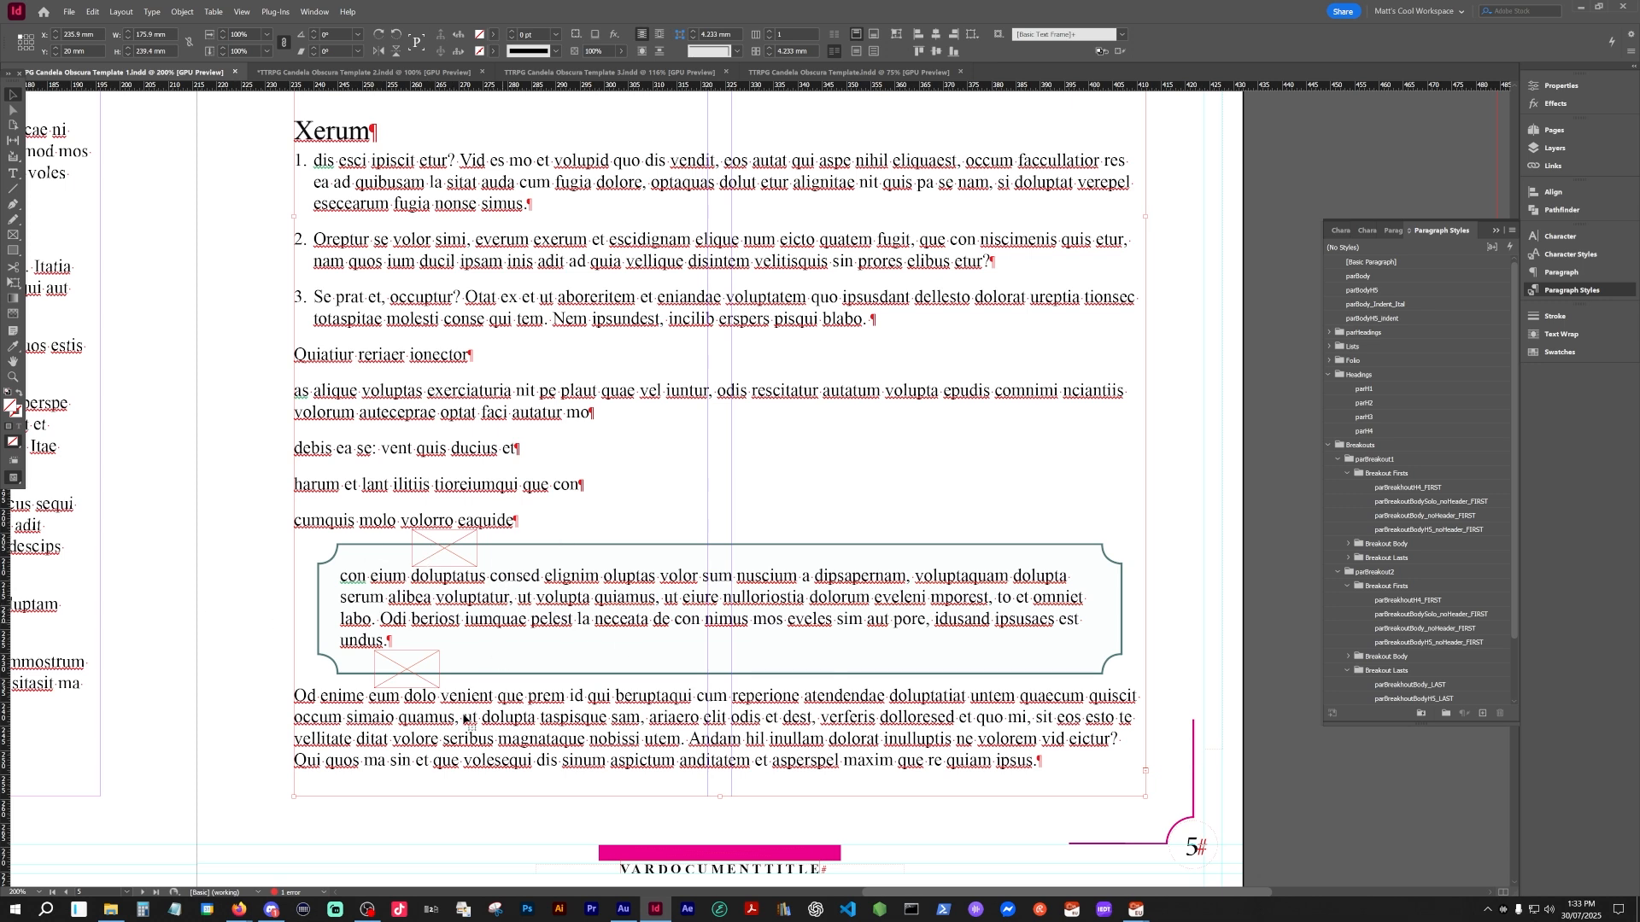
left_click(413, 678)
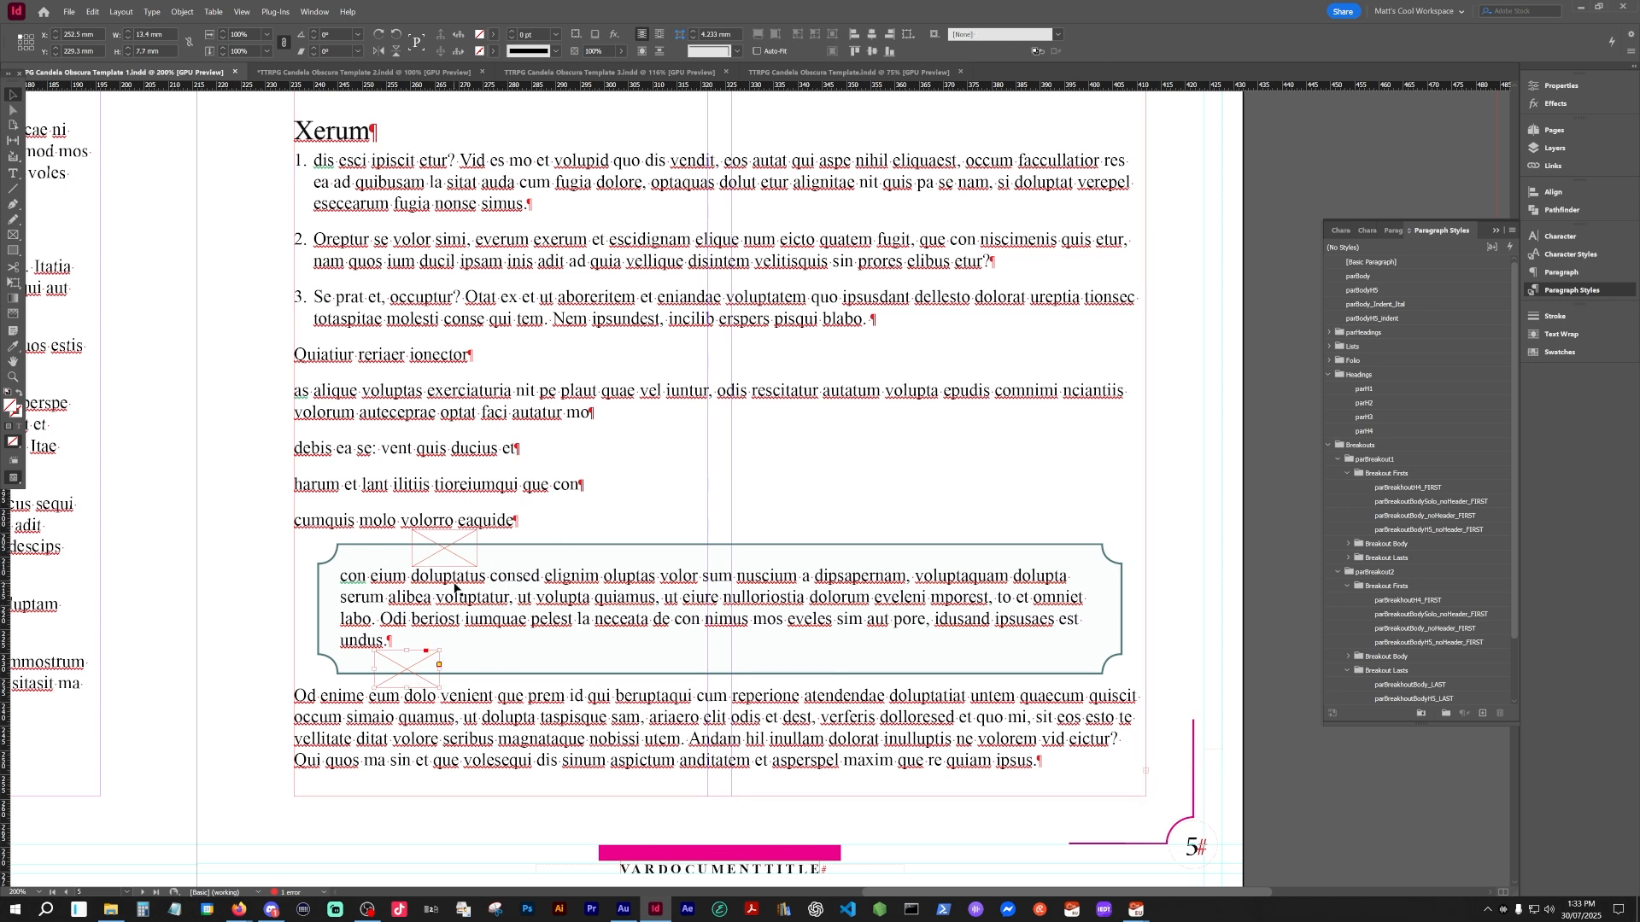
- Delete both placeholder frames from the edges of the breakout box
left_click(441, 564)
key("Delete")
left_click(408, 671)
key("Delete")
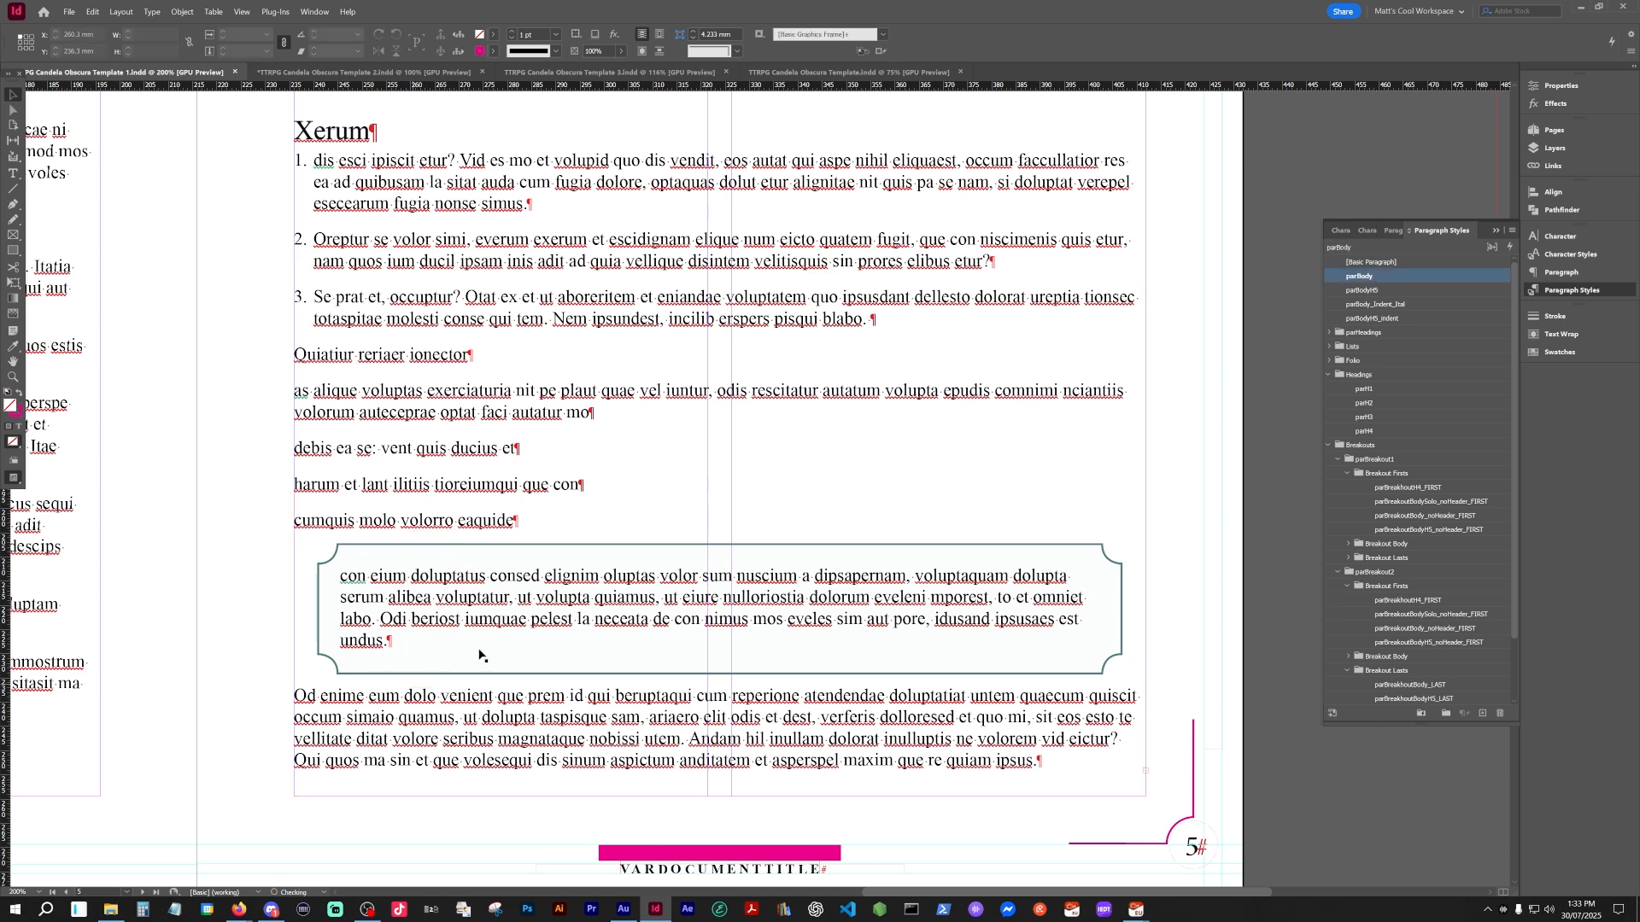
- Return the "con eium doluptatus" paragraph to the parBody style and collapse parBreakout1's Breakout Firsts group
double_click(540, 612)
double_click(541, 611)
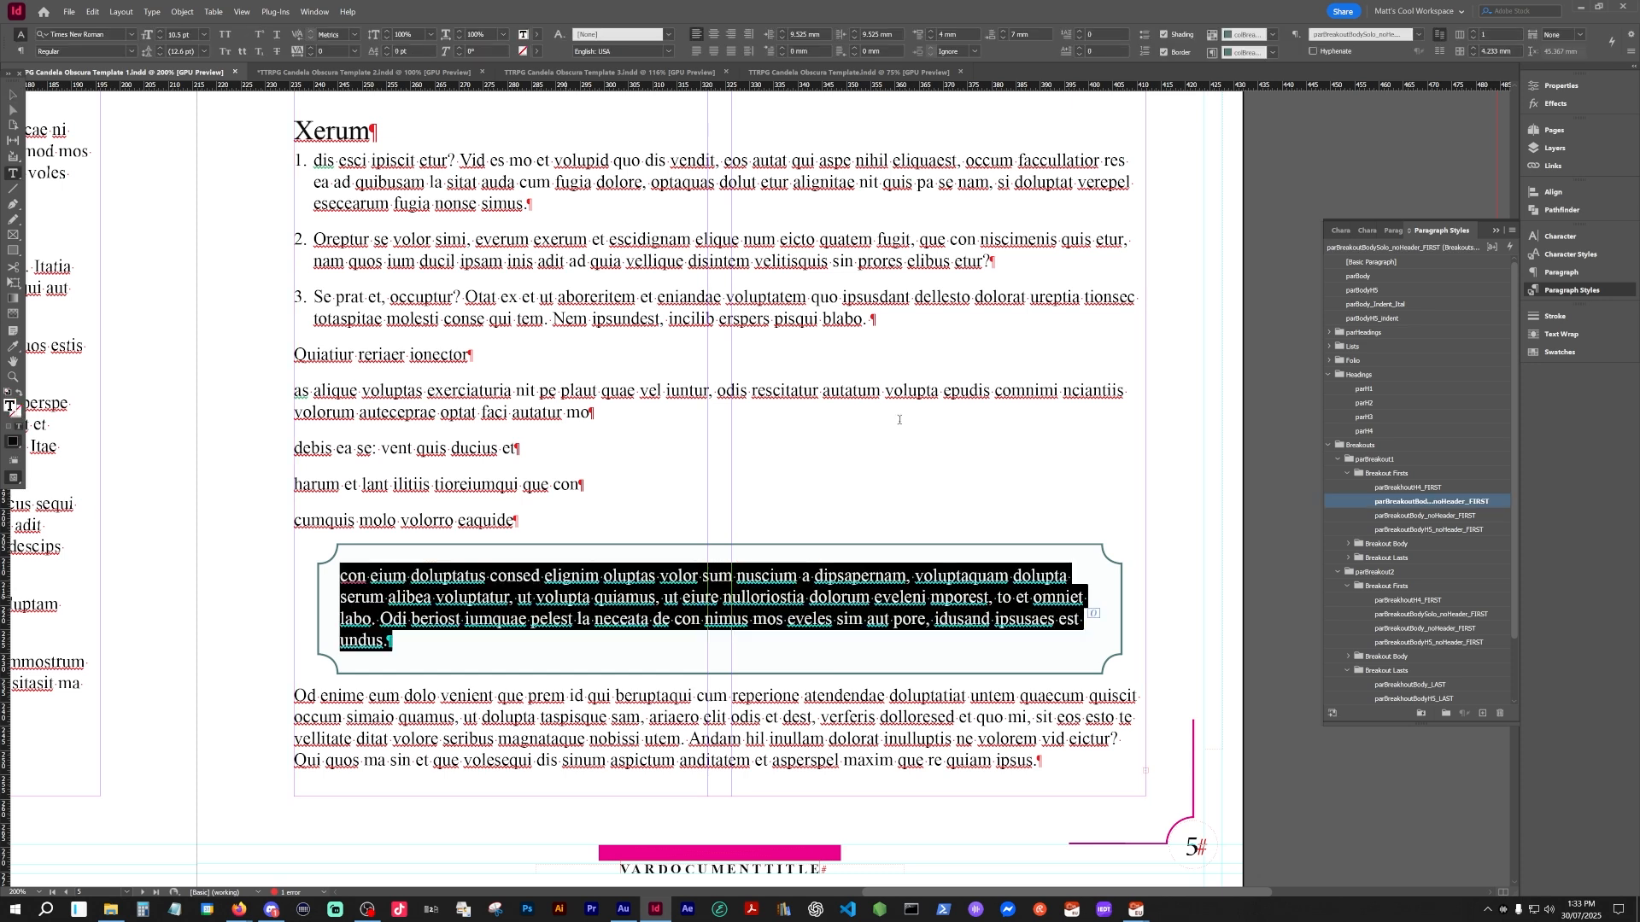
left_click(1358, 277)
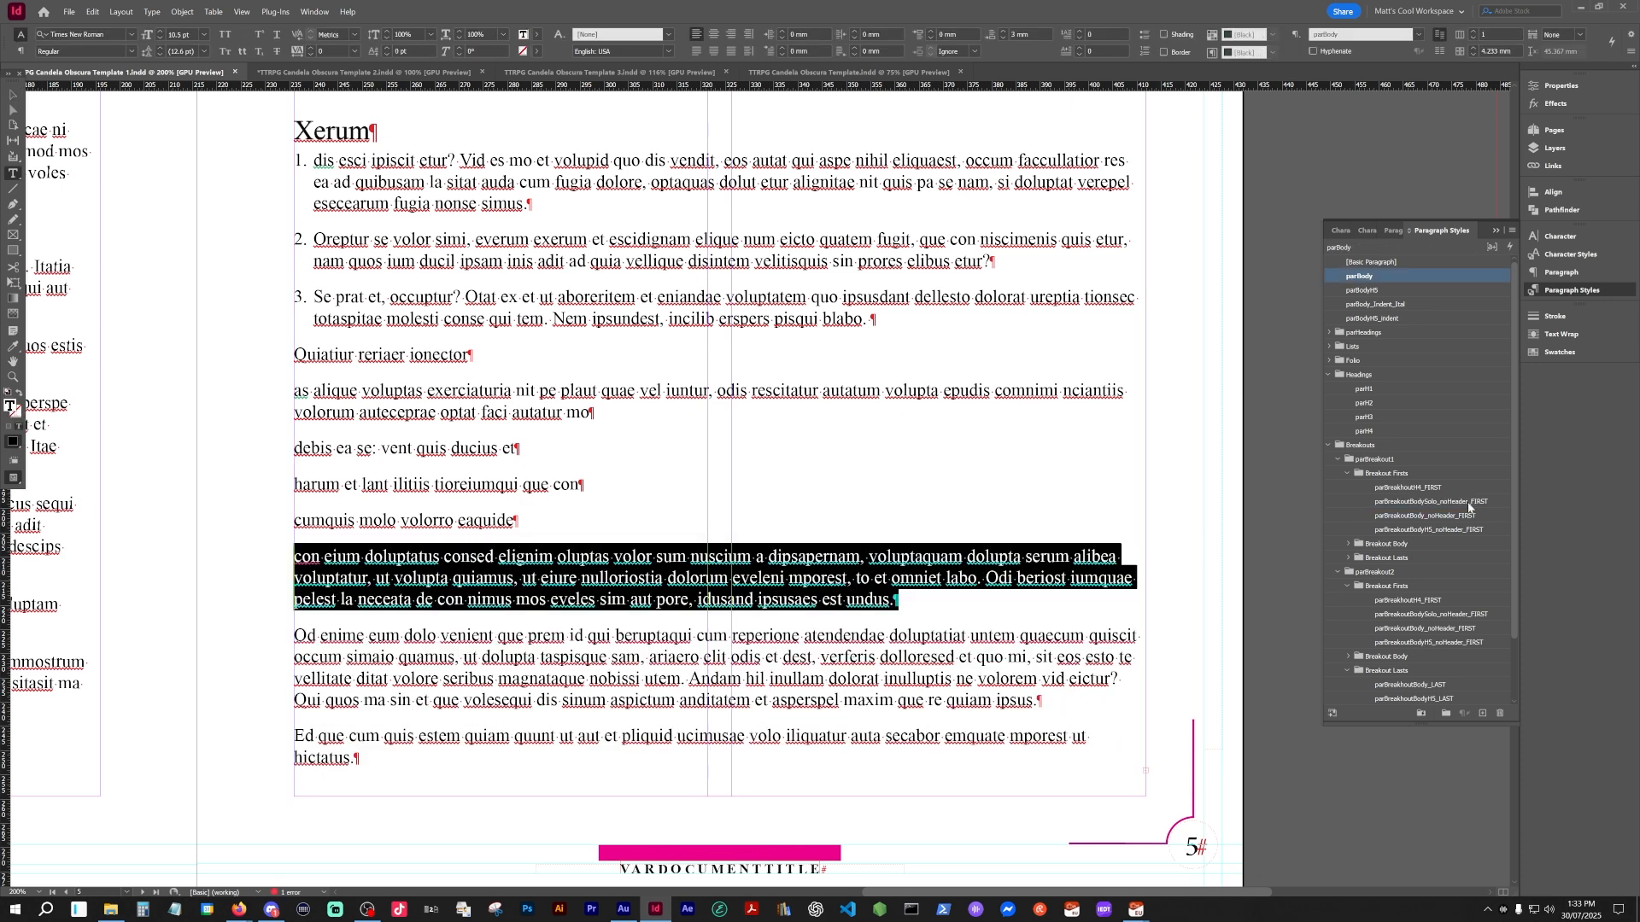
scroll(1411, 491, "down", 1)
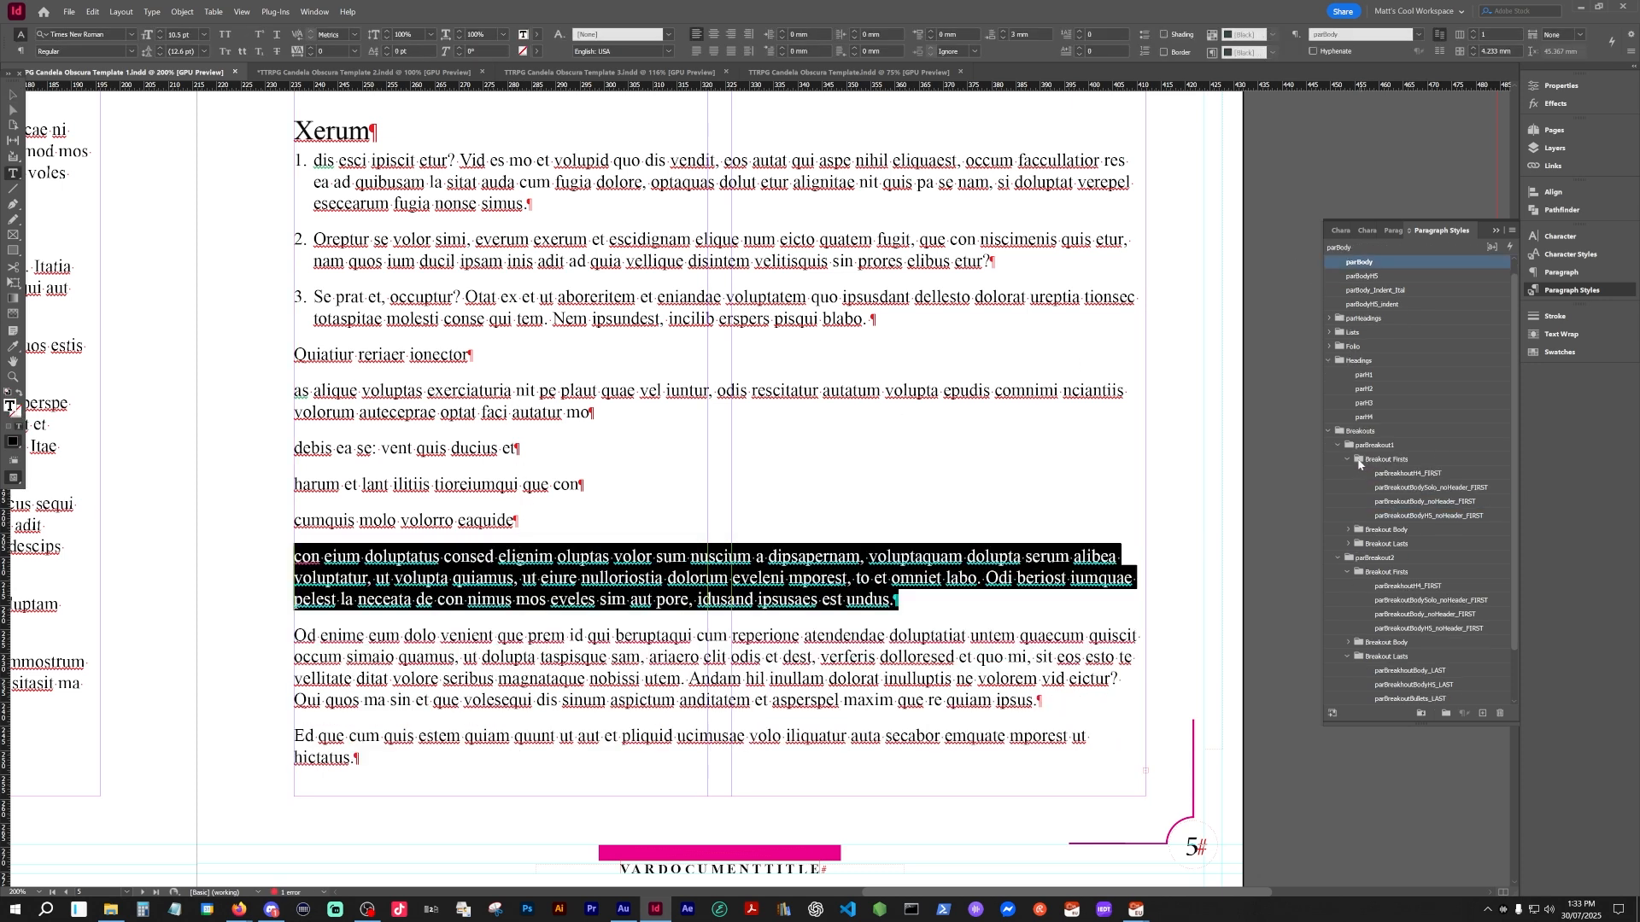
left_click(1350, 461)
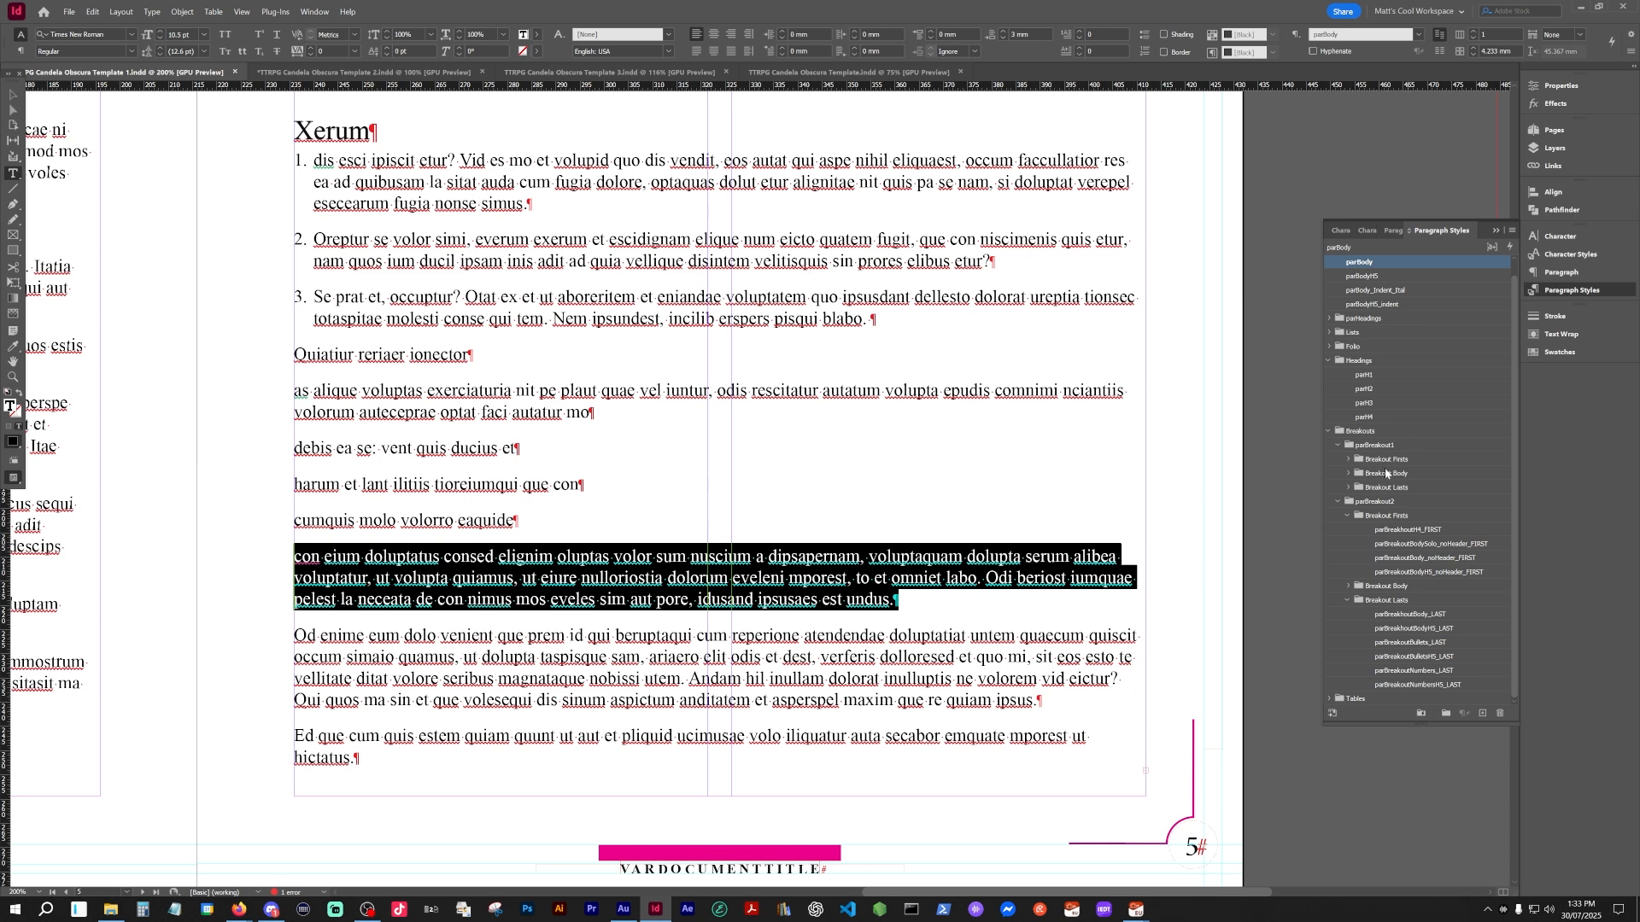
- Apply the parBreakoutH4_FIRST style from the parBreakout1 Breakout Firsts group to the "Quiatiur reriaer ionector" line
triple_click(381, 359)
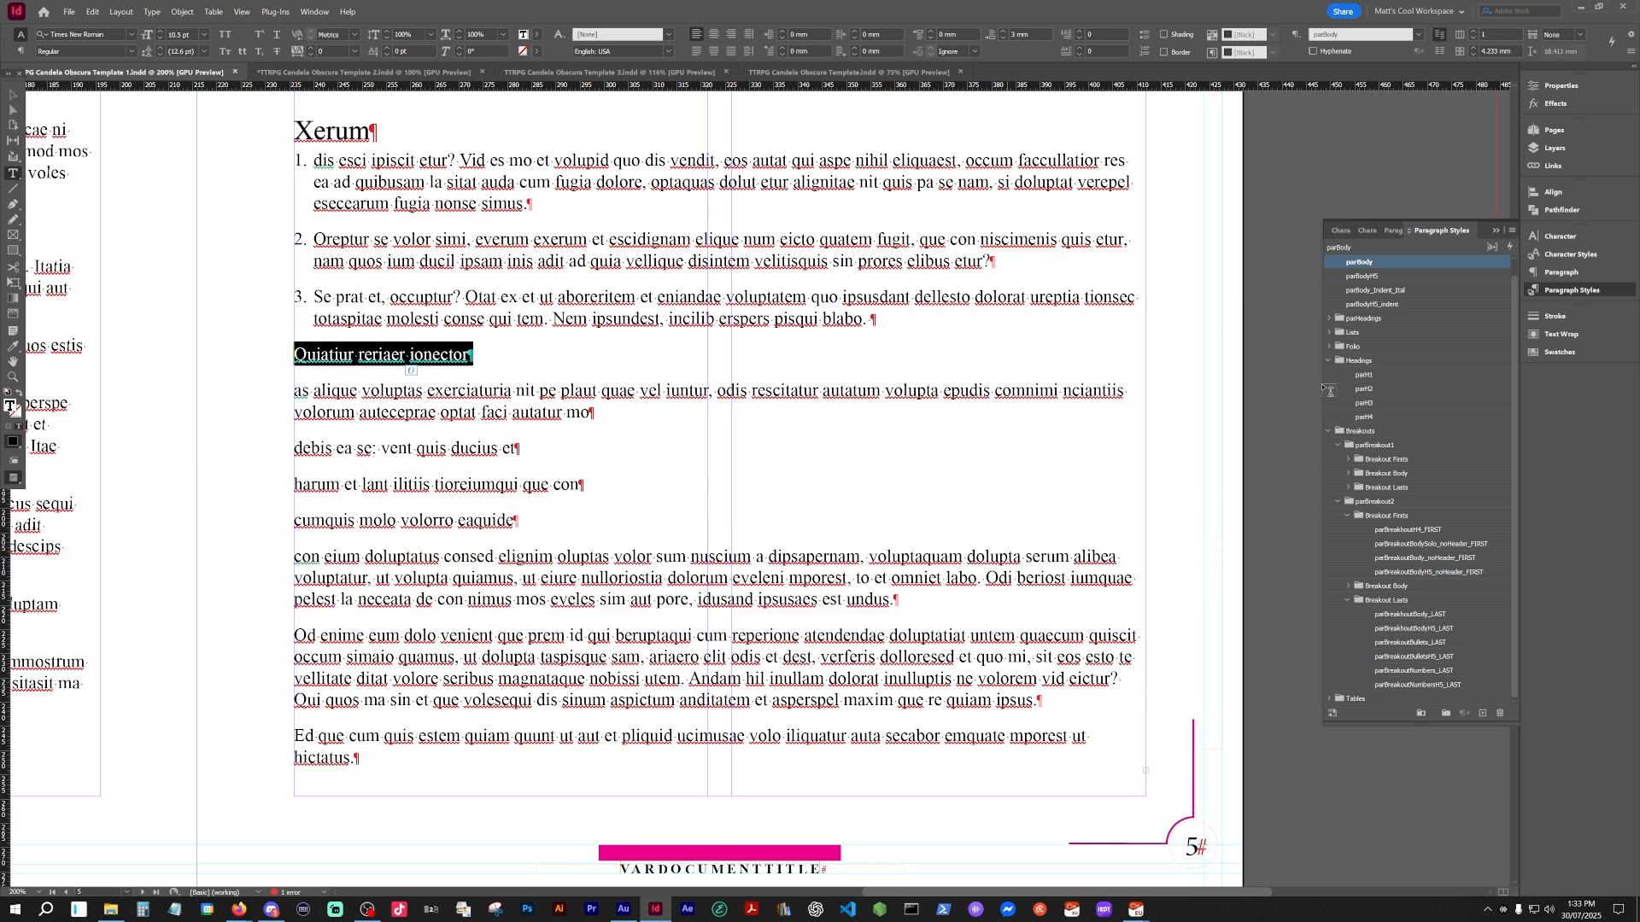
left_click(1349, 461)
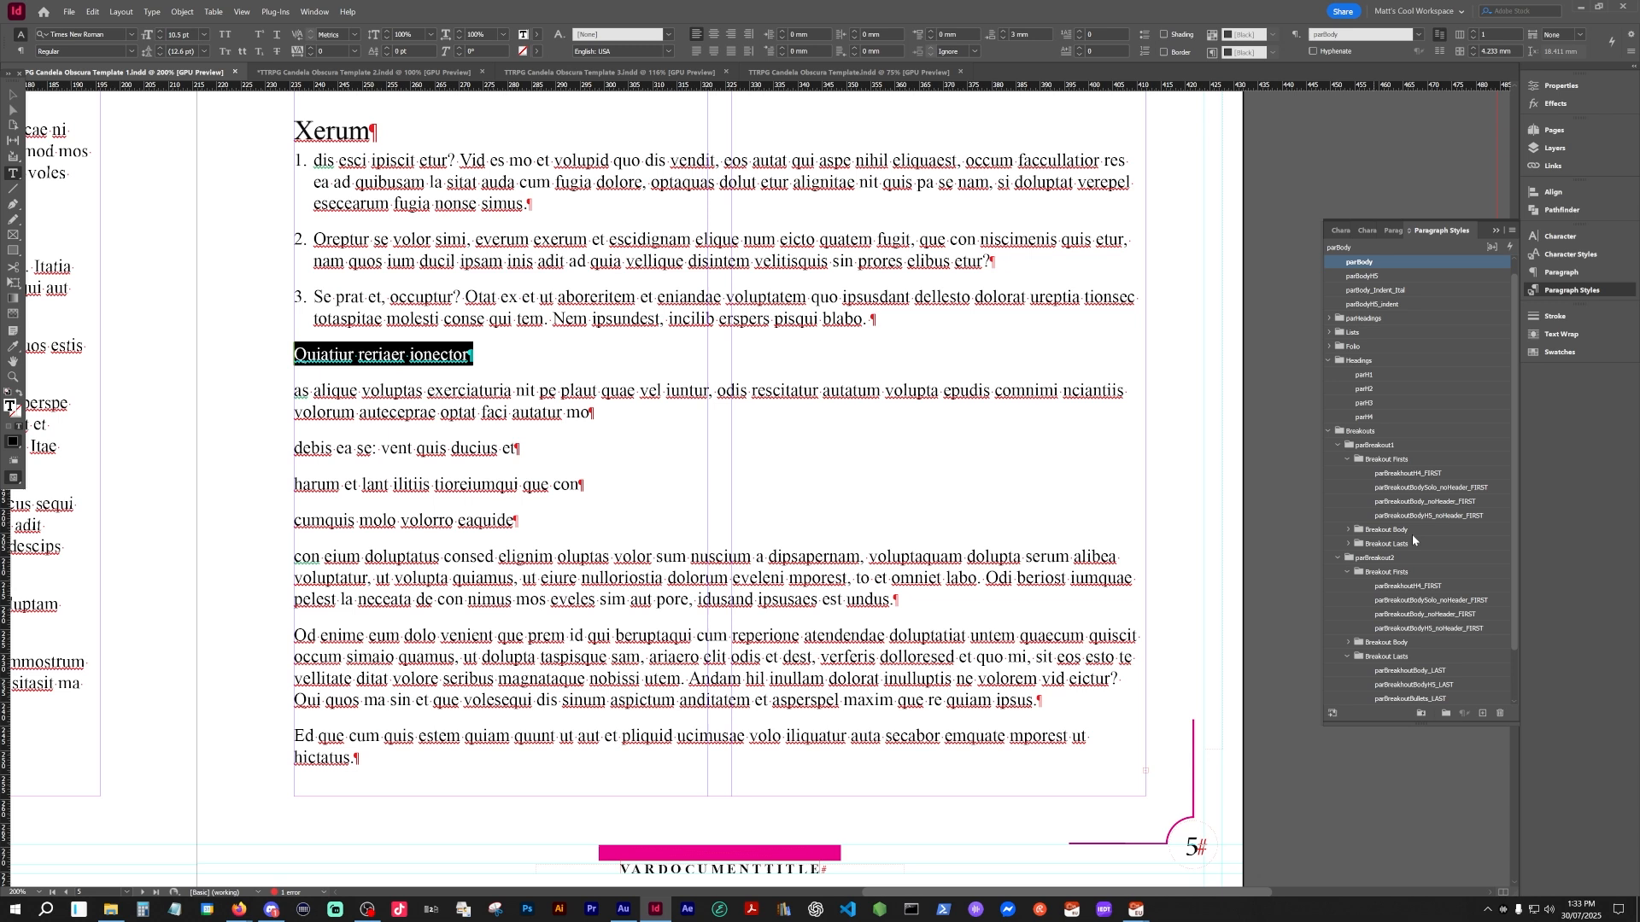
left_click(1426, 478)
- Apply the parBreakoutBody style from the parBreakout1 Breakout Body group to the "as alique voluptas" paragraph
left_click(525, 407)
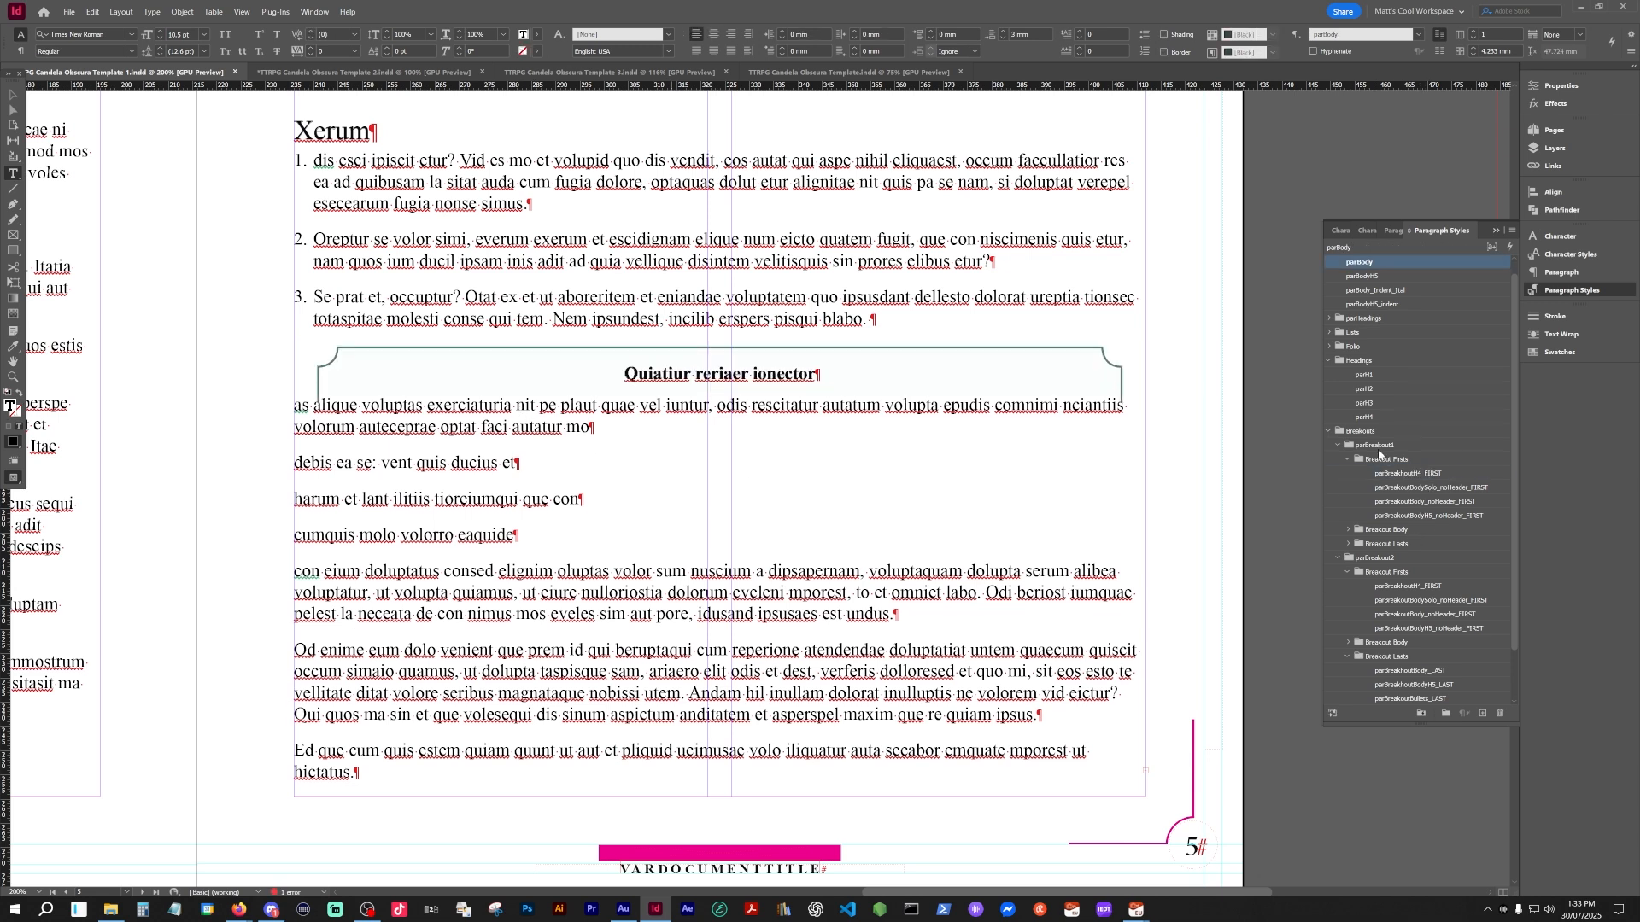
left_click(1348, 461)
left_click(1350, 474)
left_click(1401, 488)
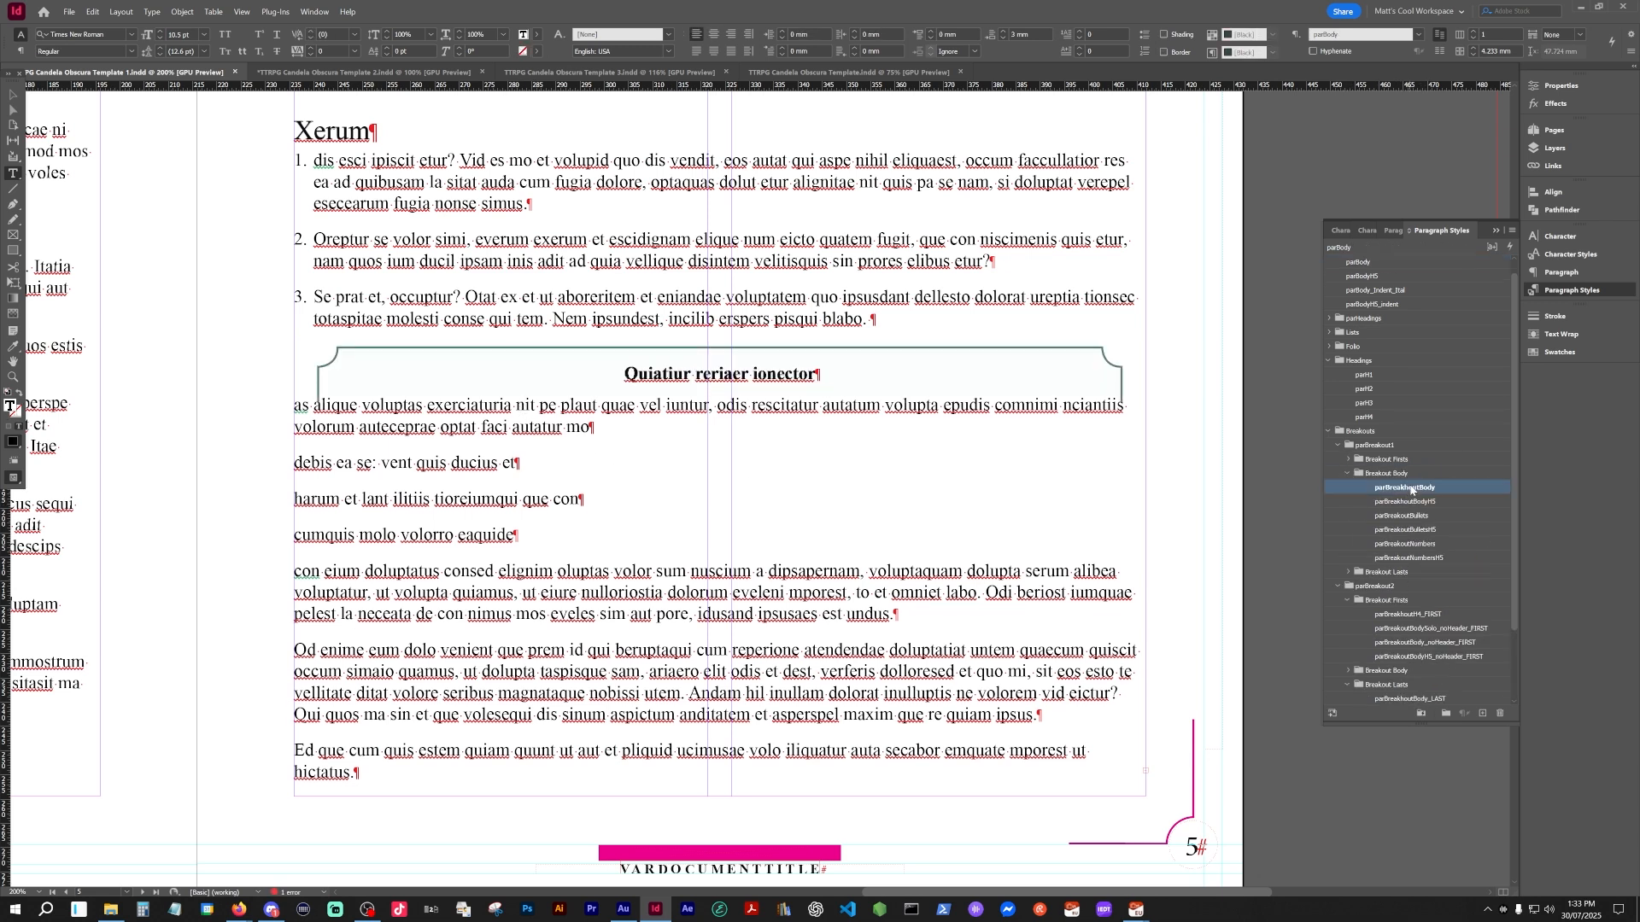
- Apply the parBreakoutBullets style from parBreakout1 to the three short lines from "debis ea se" to "cumquis molo volorro eaquide"
double_click(459, 466)
left_click_drag(459, 466, 465, 536)
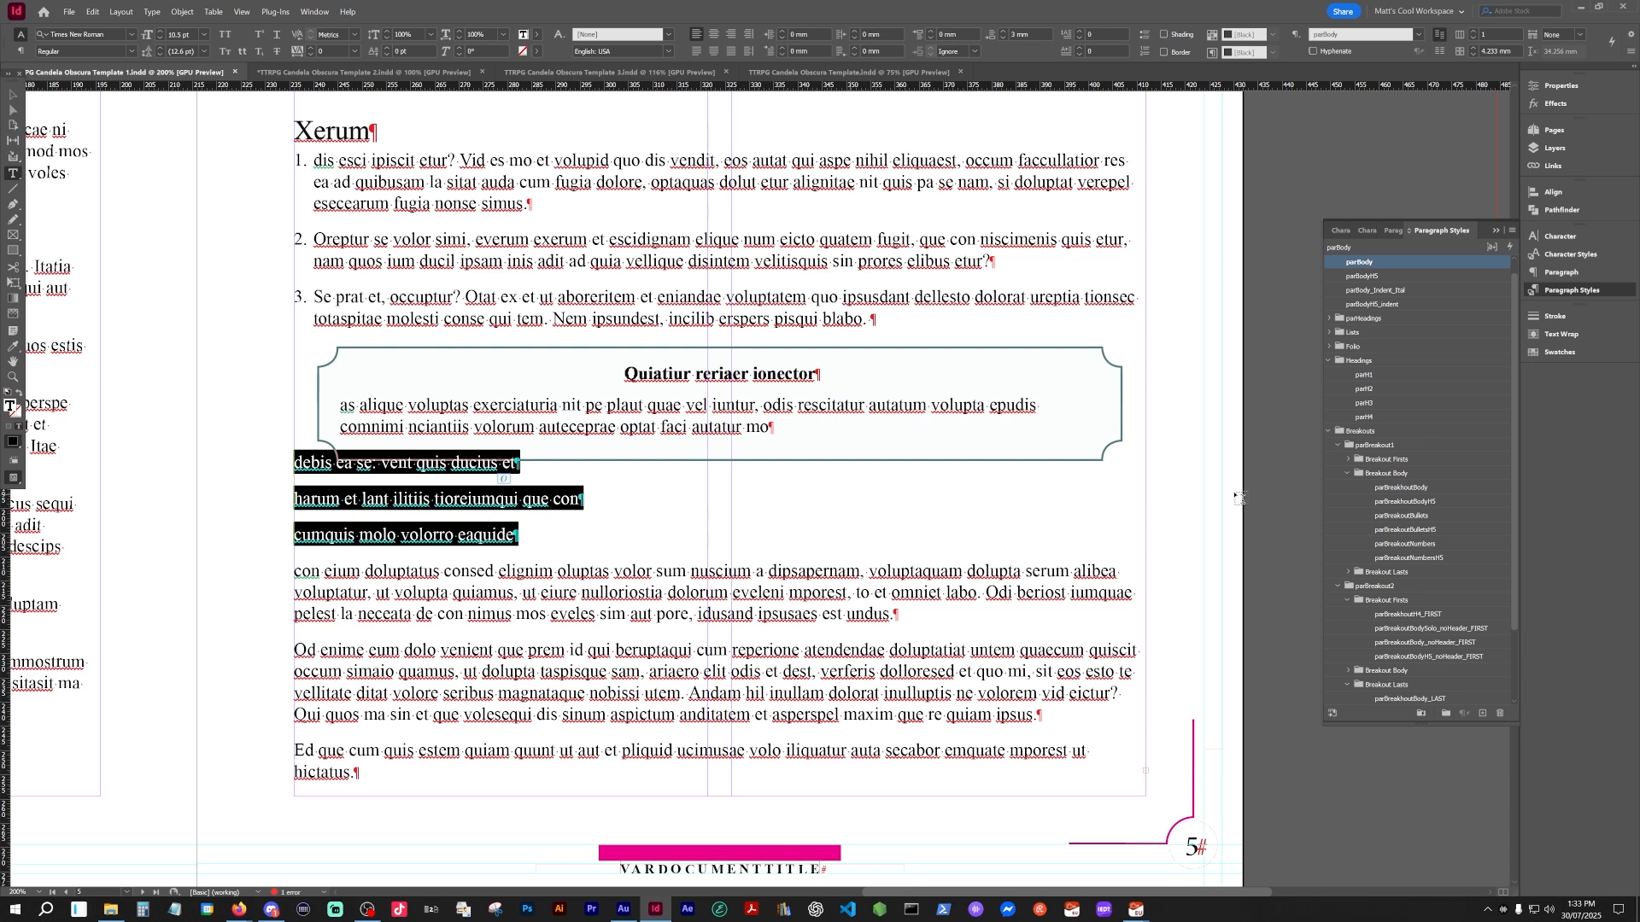
left_click(1443, 515)
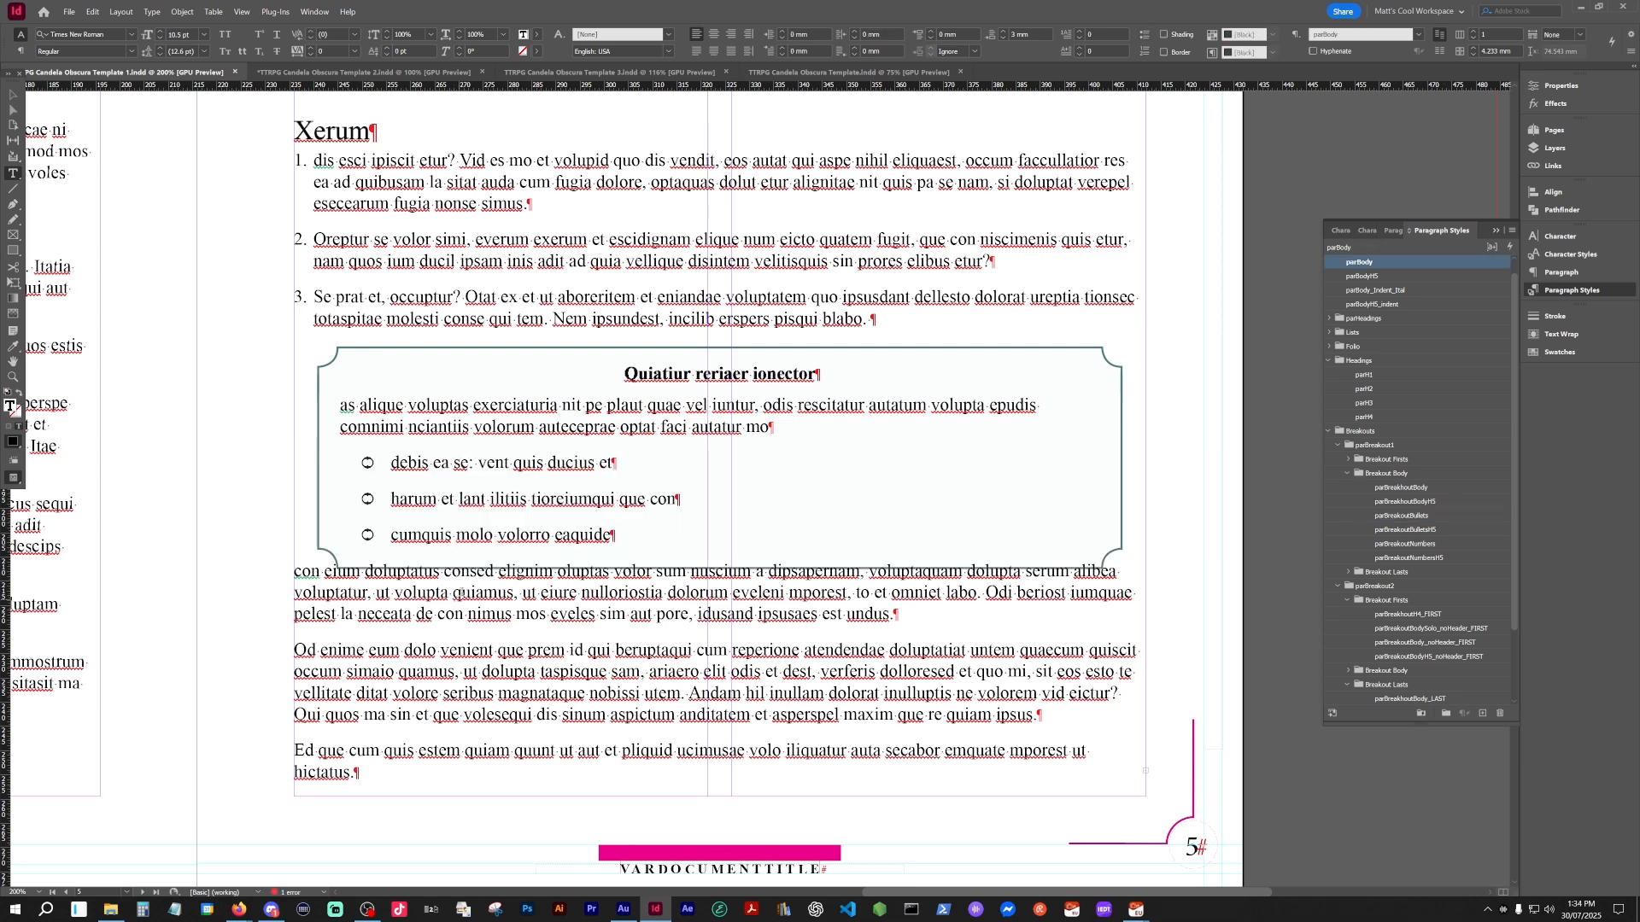
- Apply the parBreakoutBody_LAST style from parBreakout1's Breakout Lasts group to the "con eium doluptatus" paragraph
triple_click(465, 591)
left_click(1349, 573)
scroll(1404, 575, "down", 1)
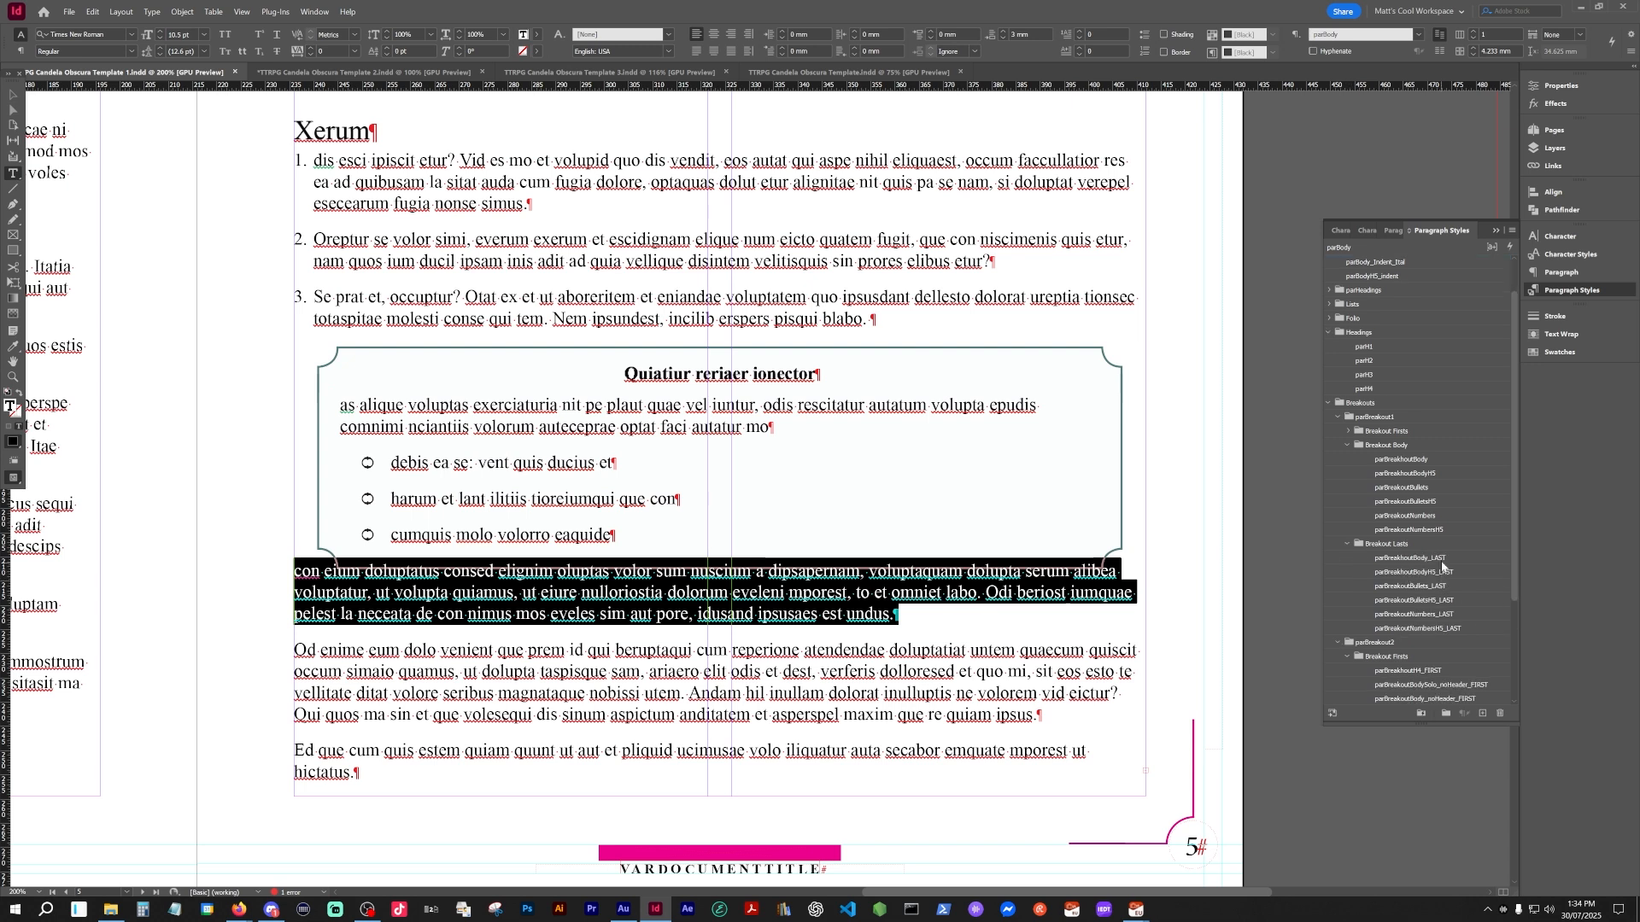
left_click(1443, 560)
left_click(487, 575)
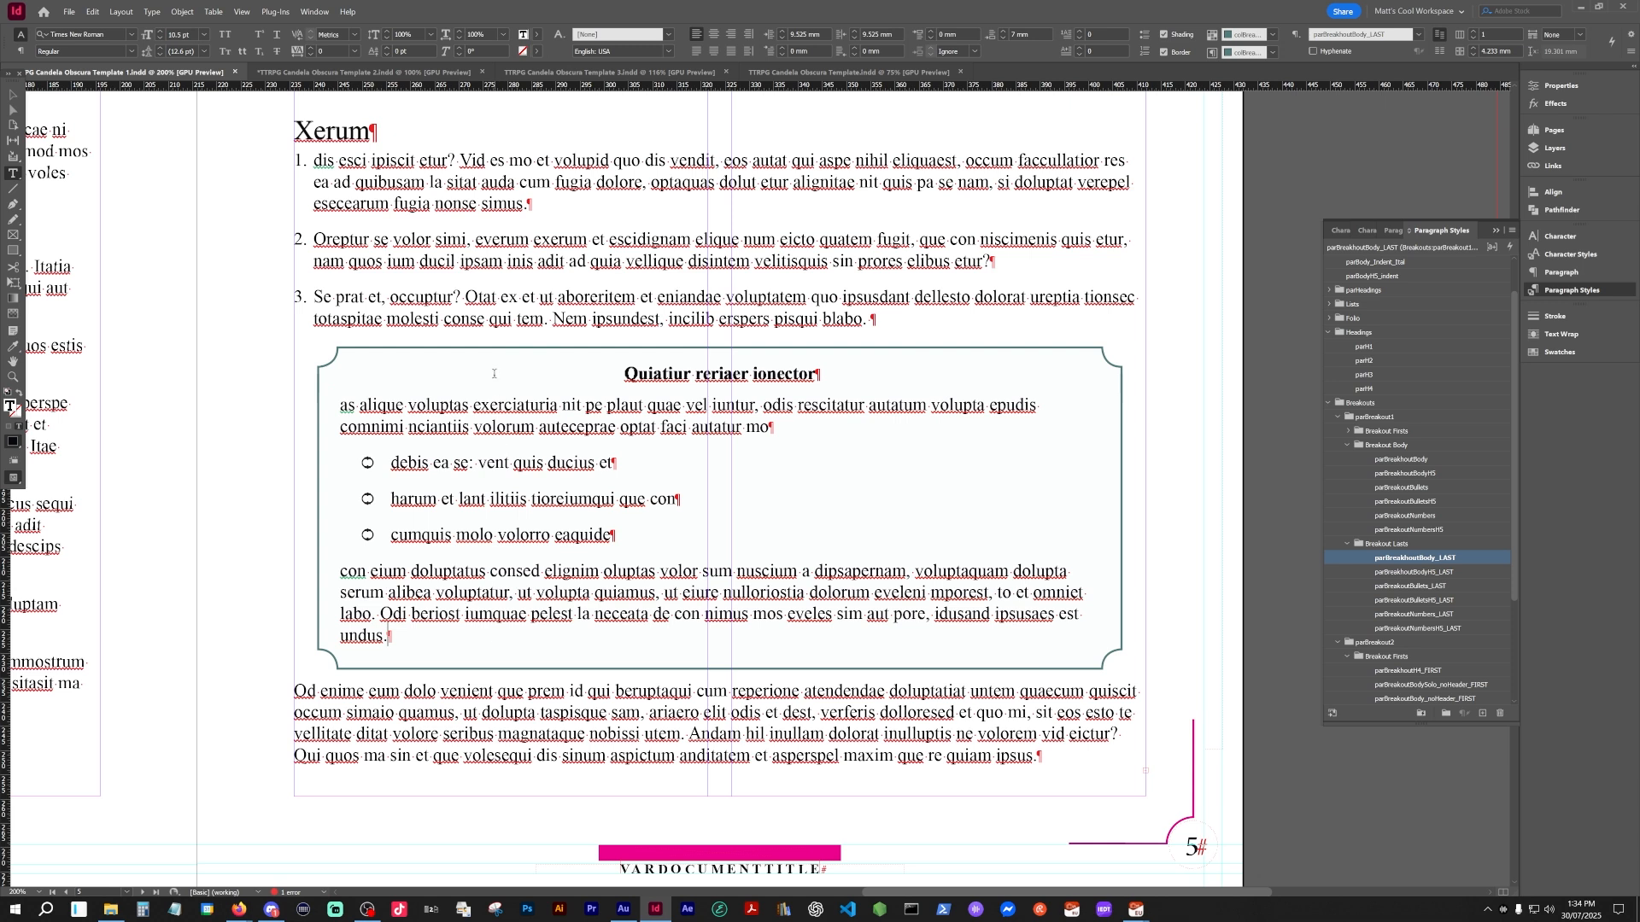
- Apply the parBreakoutBulletsH5 style from parBreakout1 to the "debis ea se:" bullet
left_click(470, 426)
left_click(487, 462)
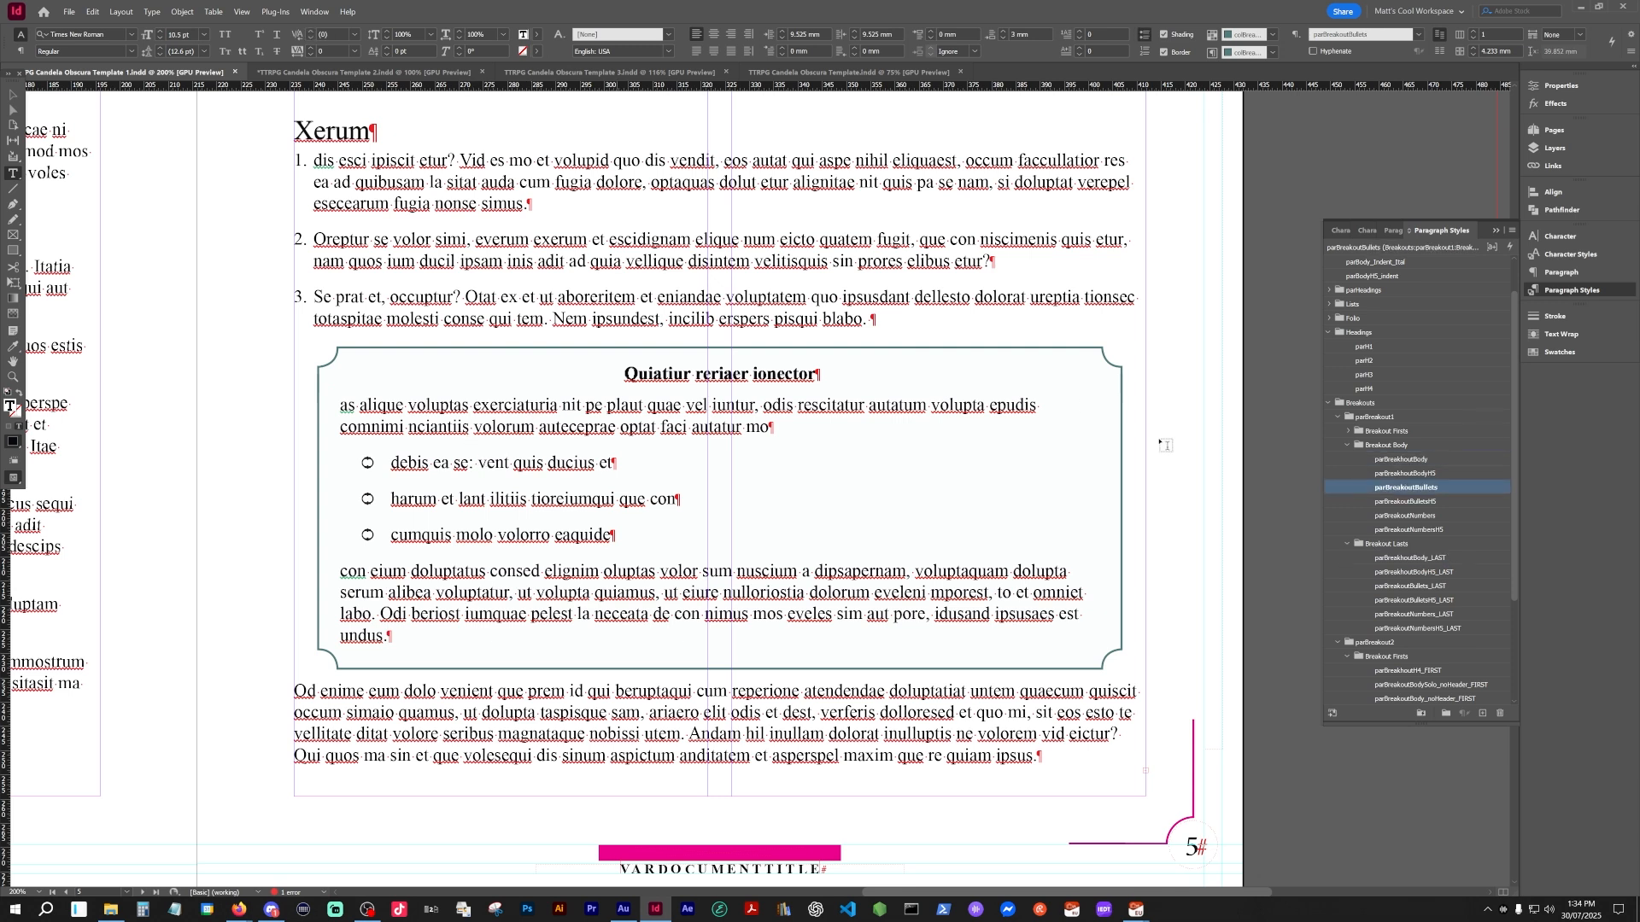
left_click(1439, 501)
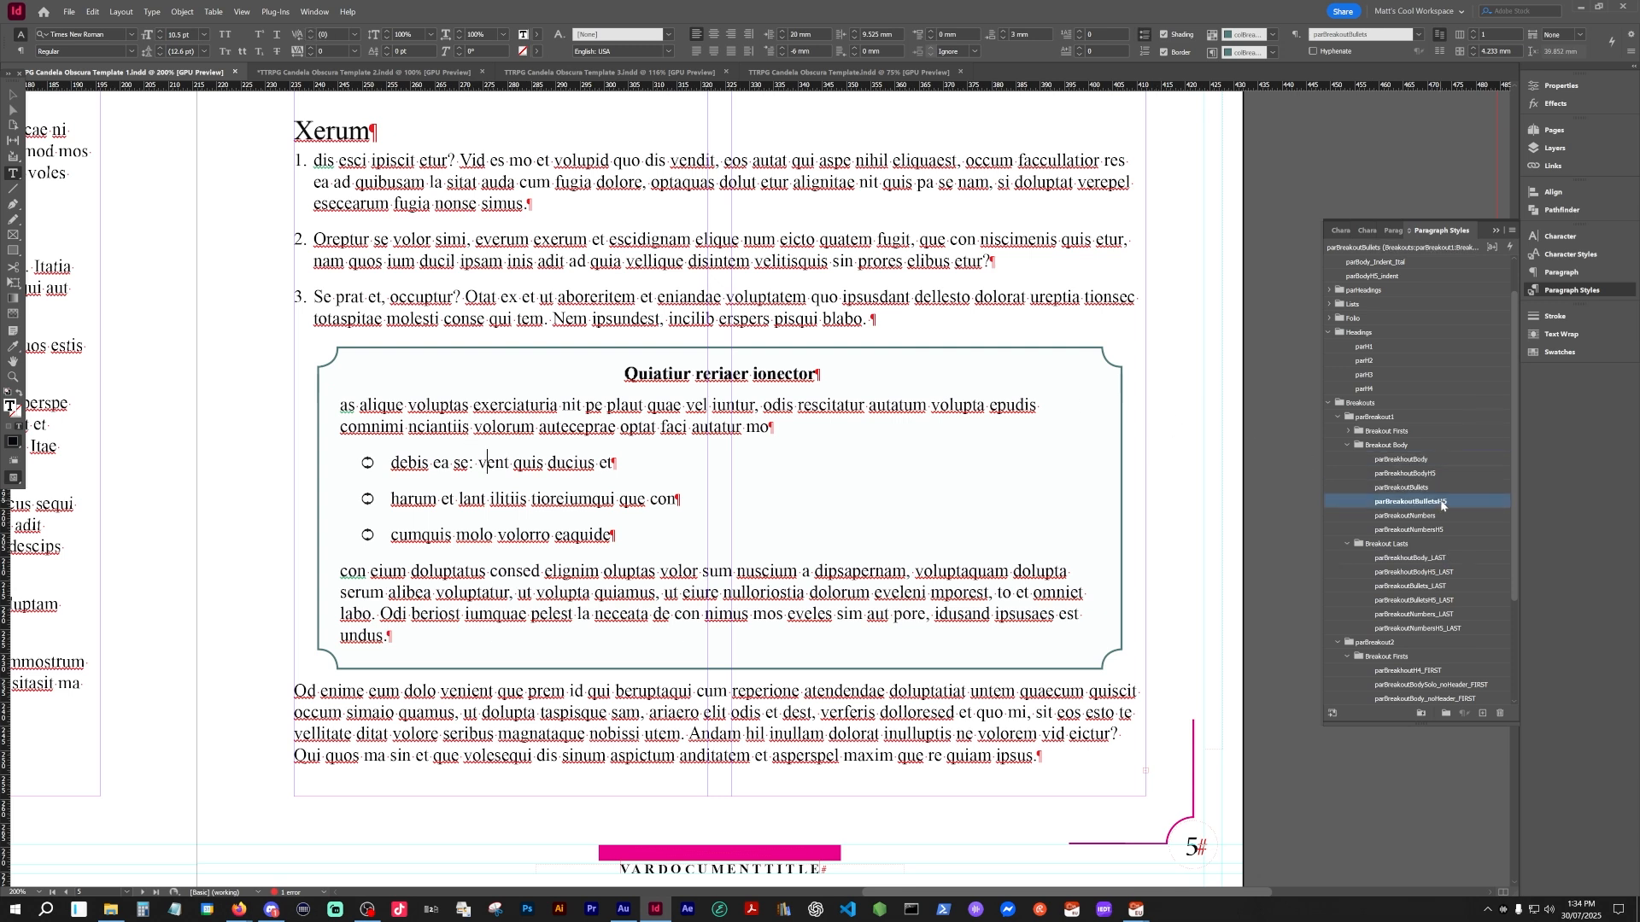
- Add a colon after "con eium" in the box's last paragraph and apply the parBreakoutBodyH5_LAST style to it
left_click(411, 565)
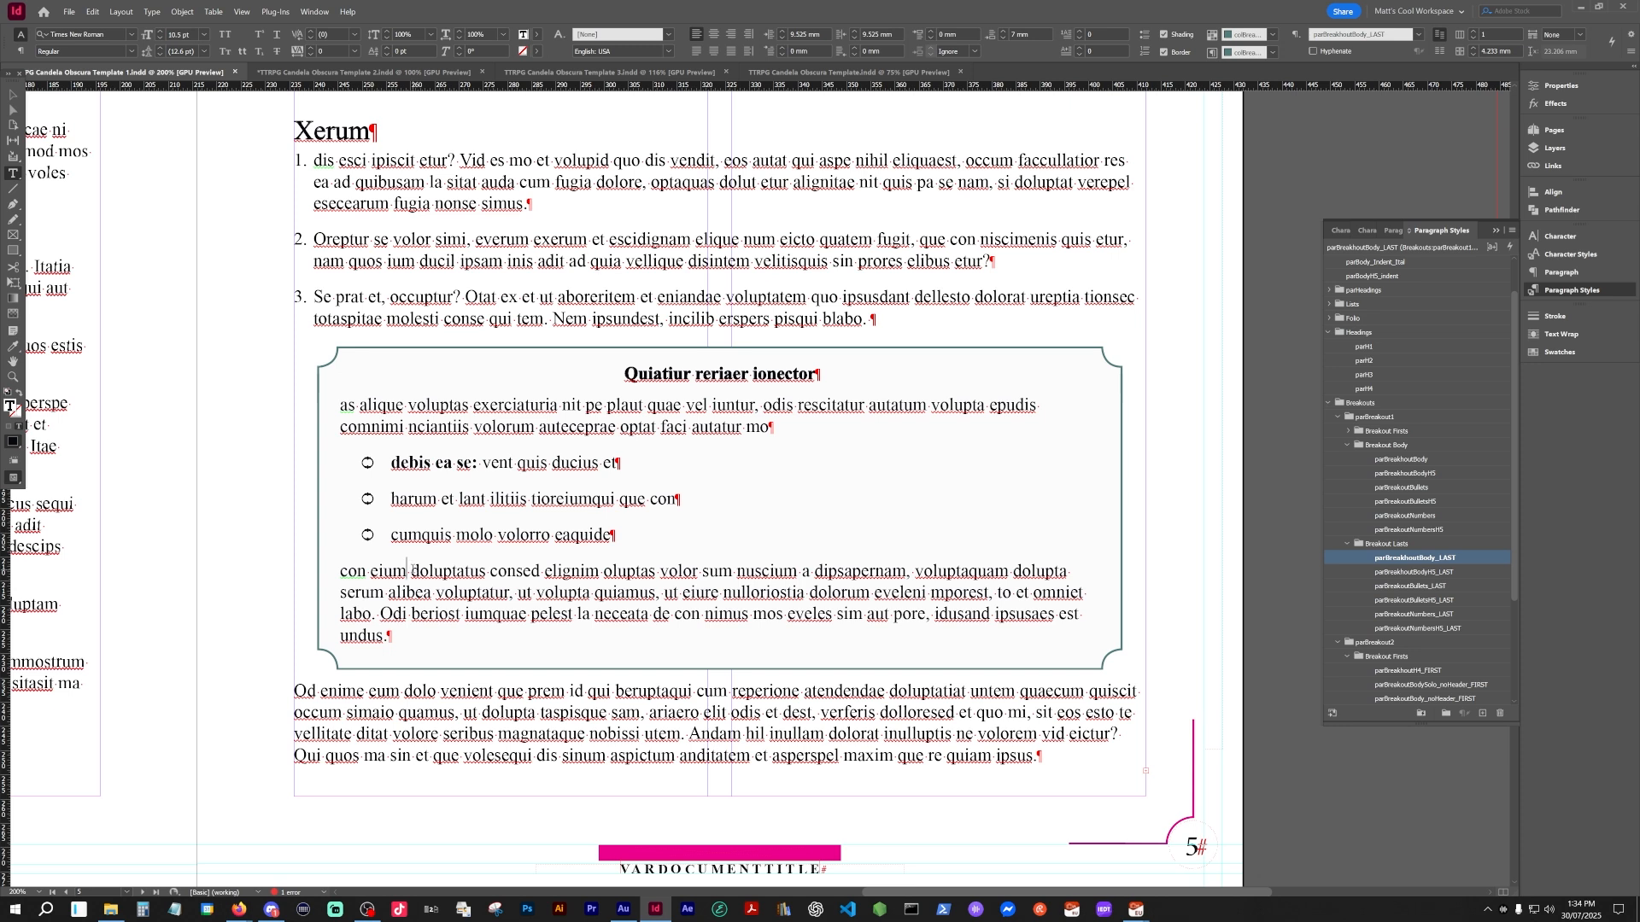
type(":")
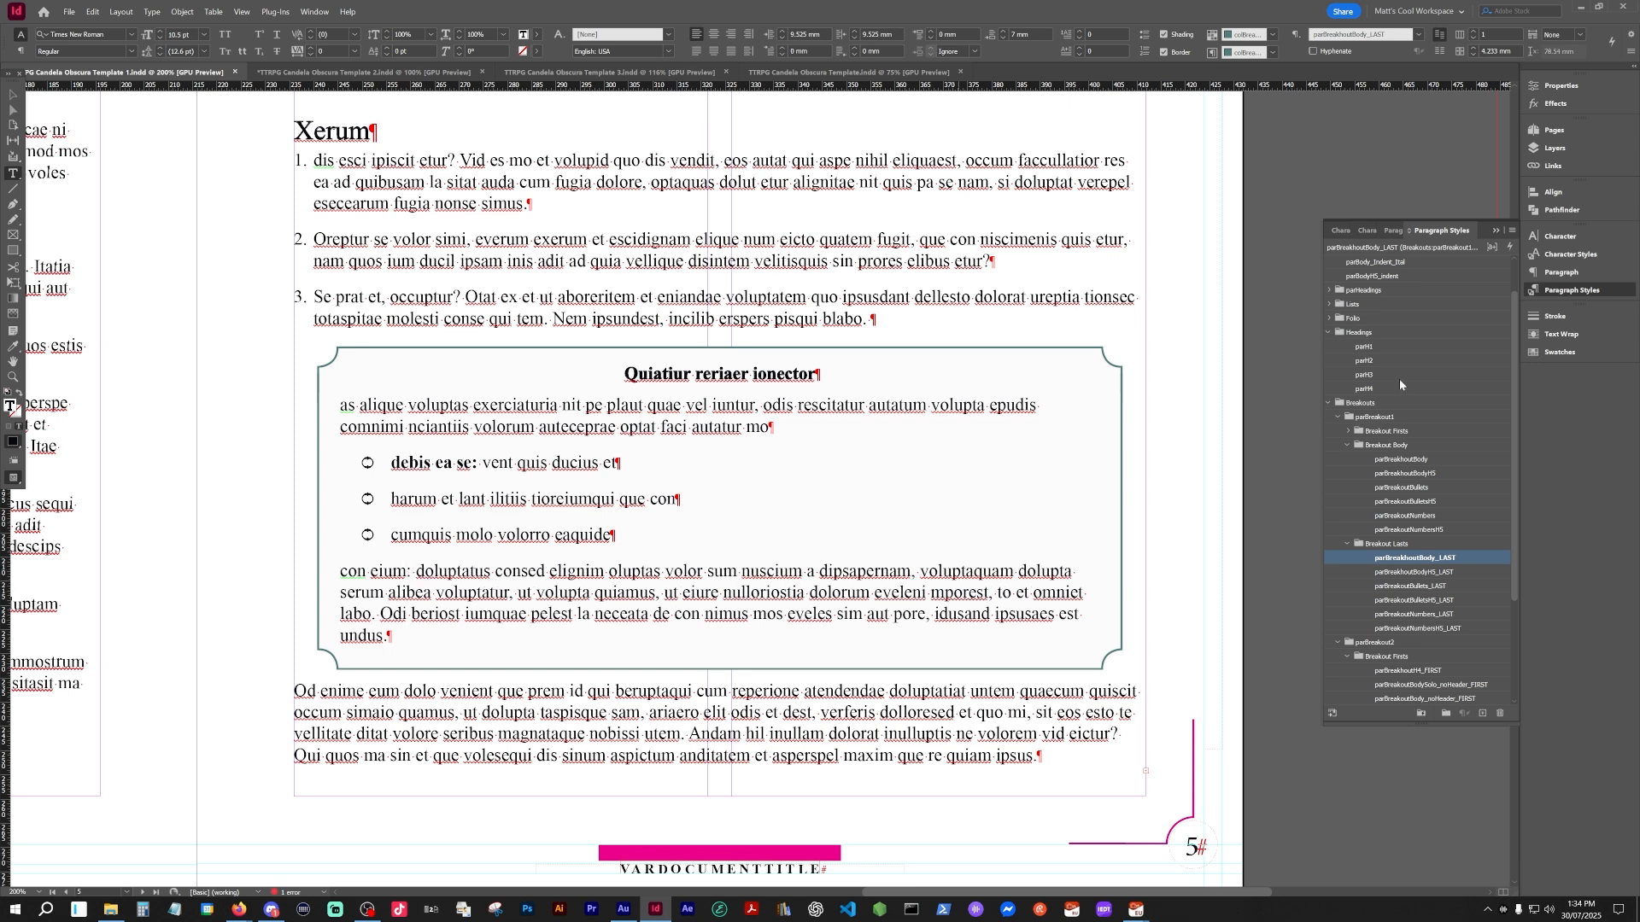
left_click(1462, 571)
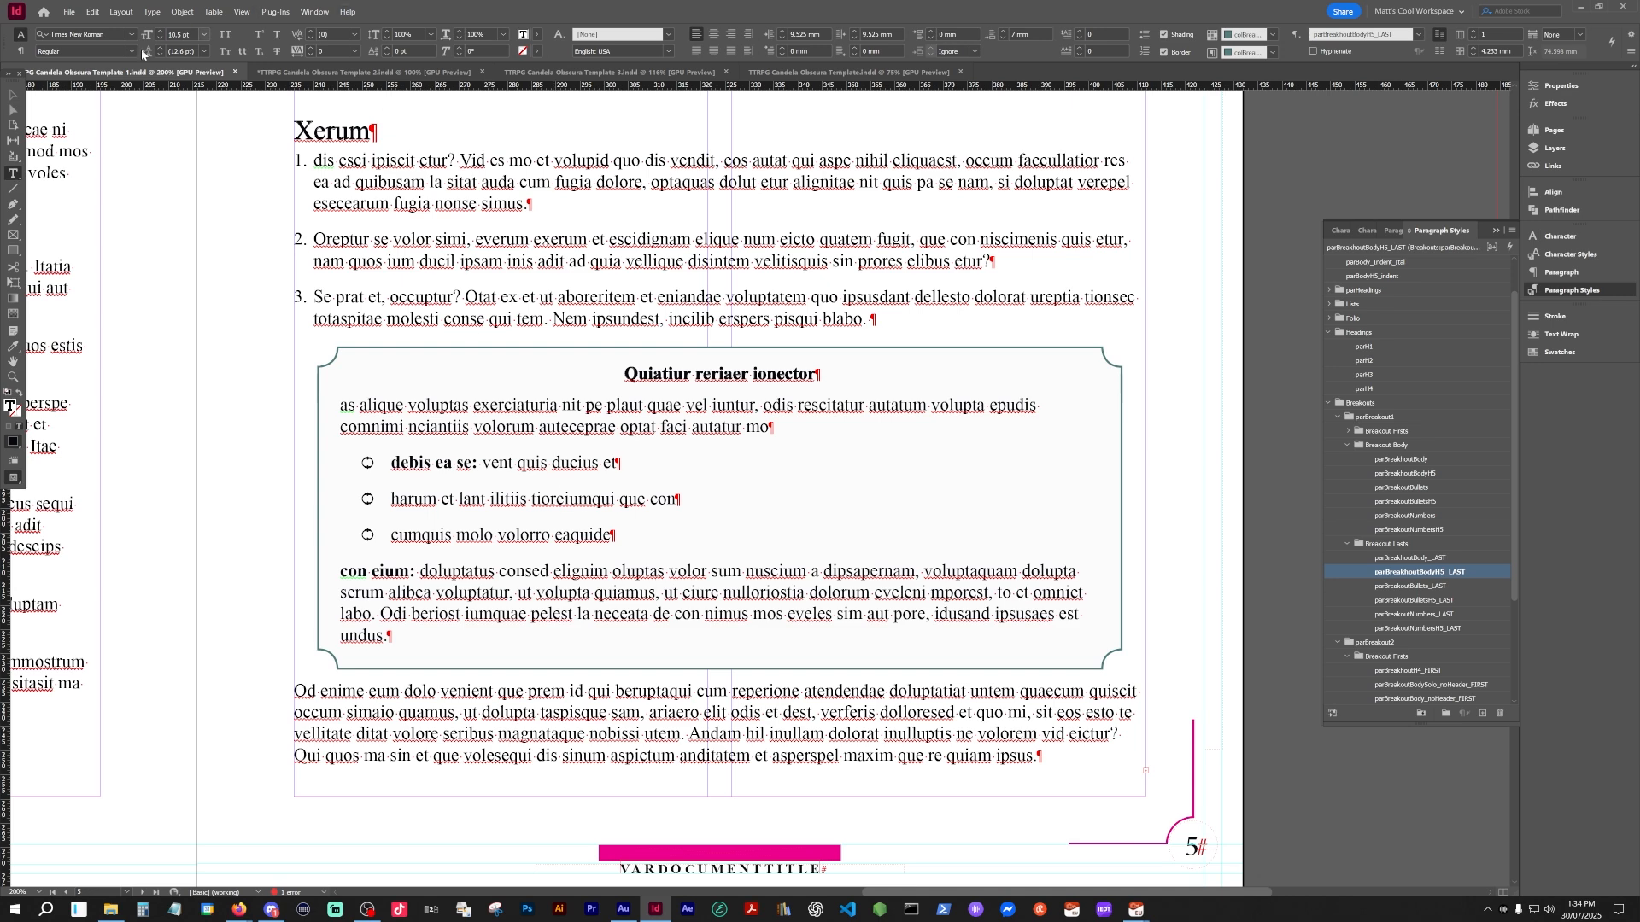
- Apply the parBreakoutH4_FIRST style from parBreakout2's Breakout Firsts group to the "mod molorep" line on the preceding page
left_click(13, 96)
left_click_drag(457, 247, 1179, 538)
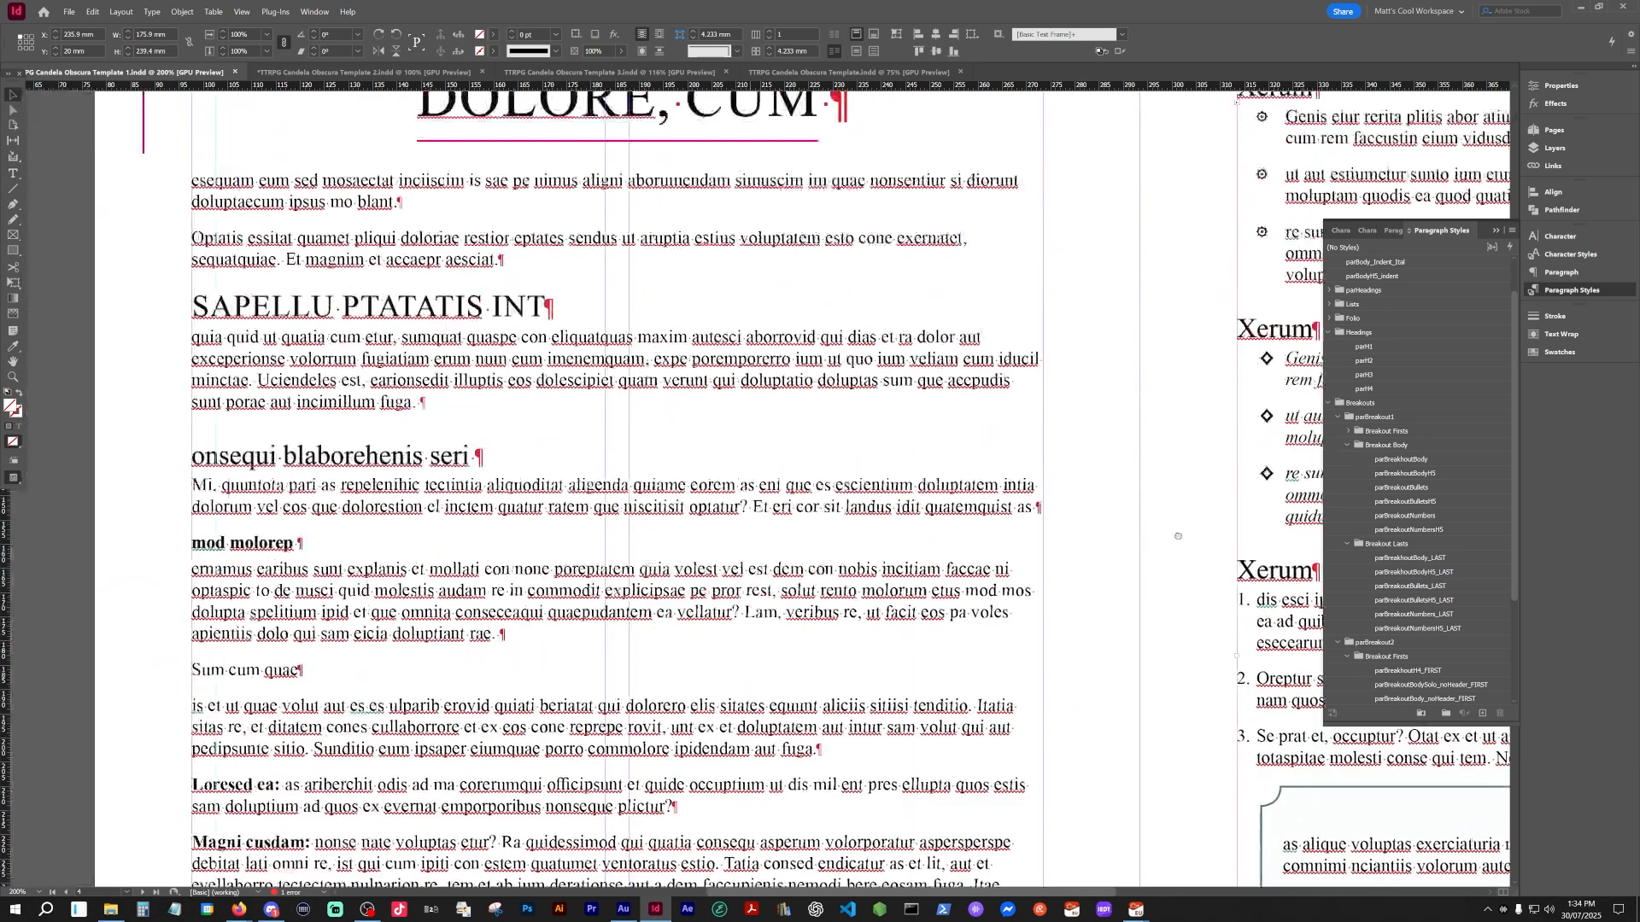
left_click_drag(697, 261, 802, 528)
triple_click(671, 376)
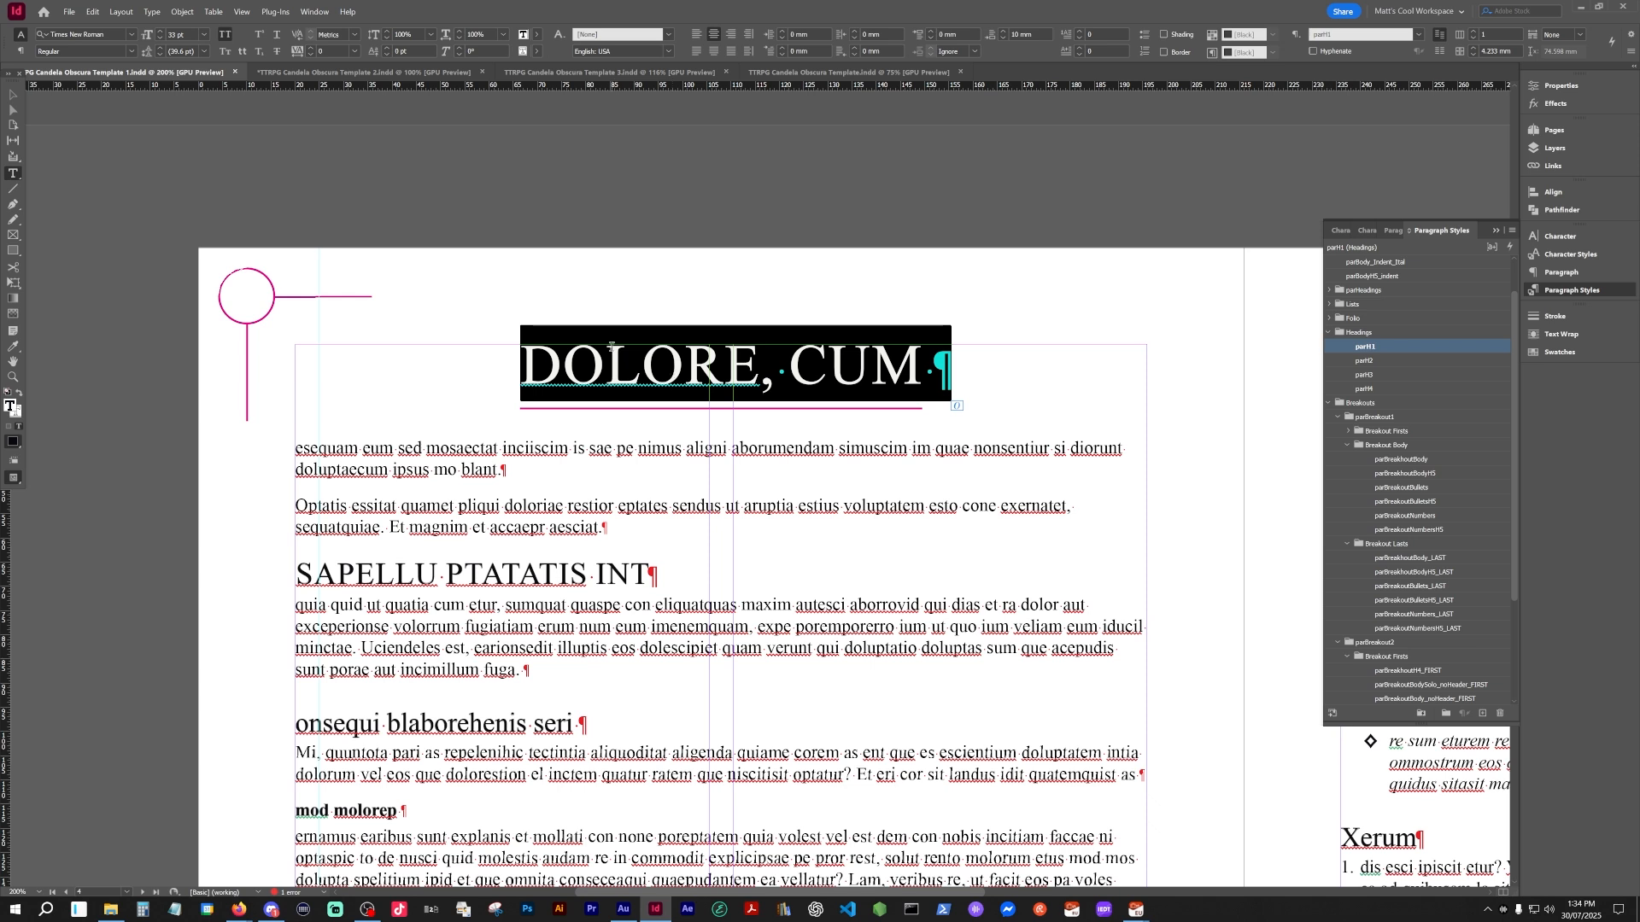
left_click(13, 94)
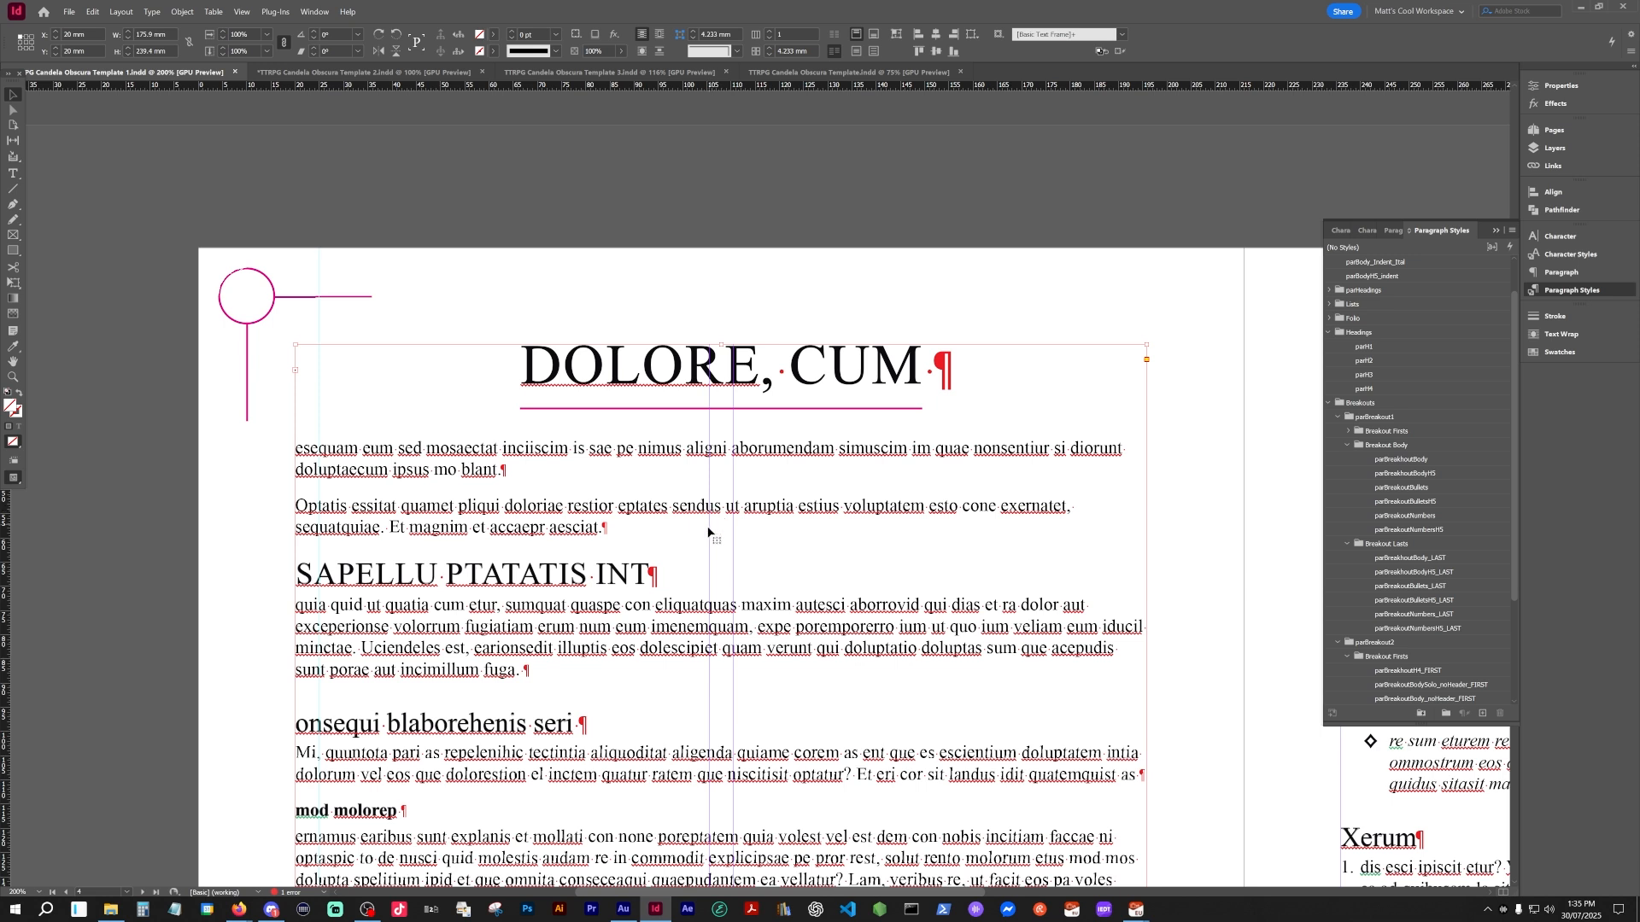
scroll(696, 551, "down", 5)
scroll(696, 552, "down", 3)
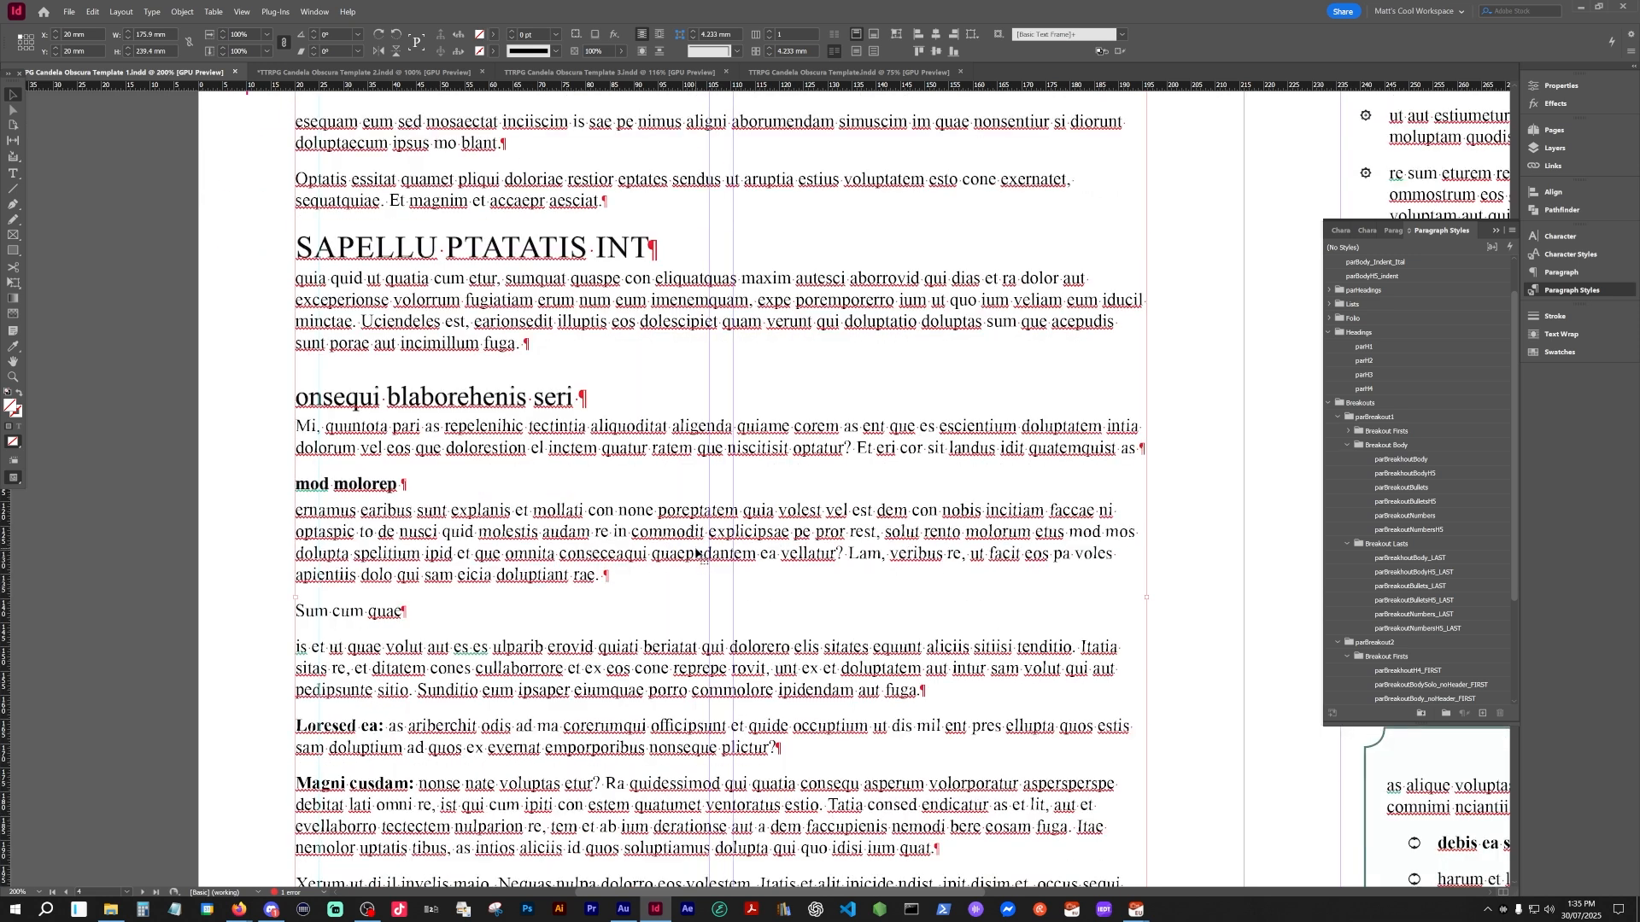
triple_click(457, 491)
left_click(457, 491)
triple_click(336, 407)
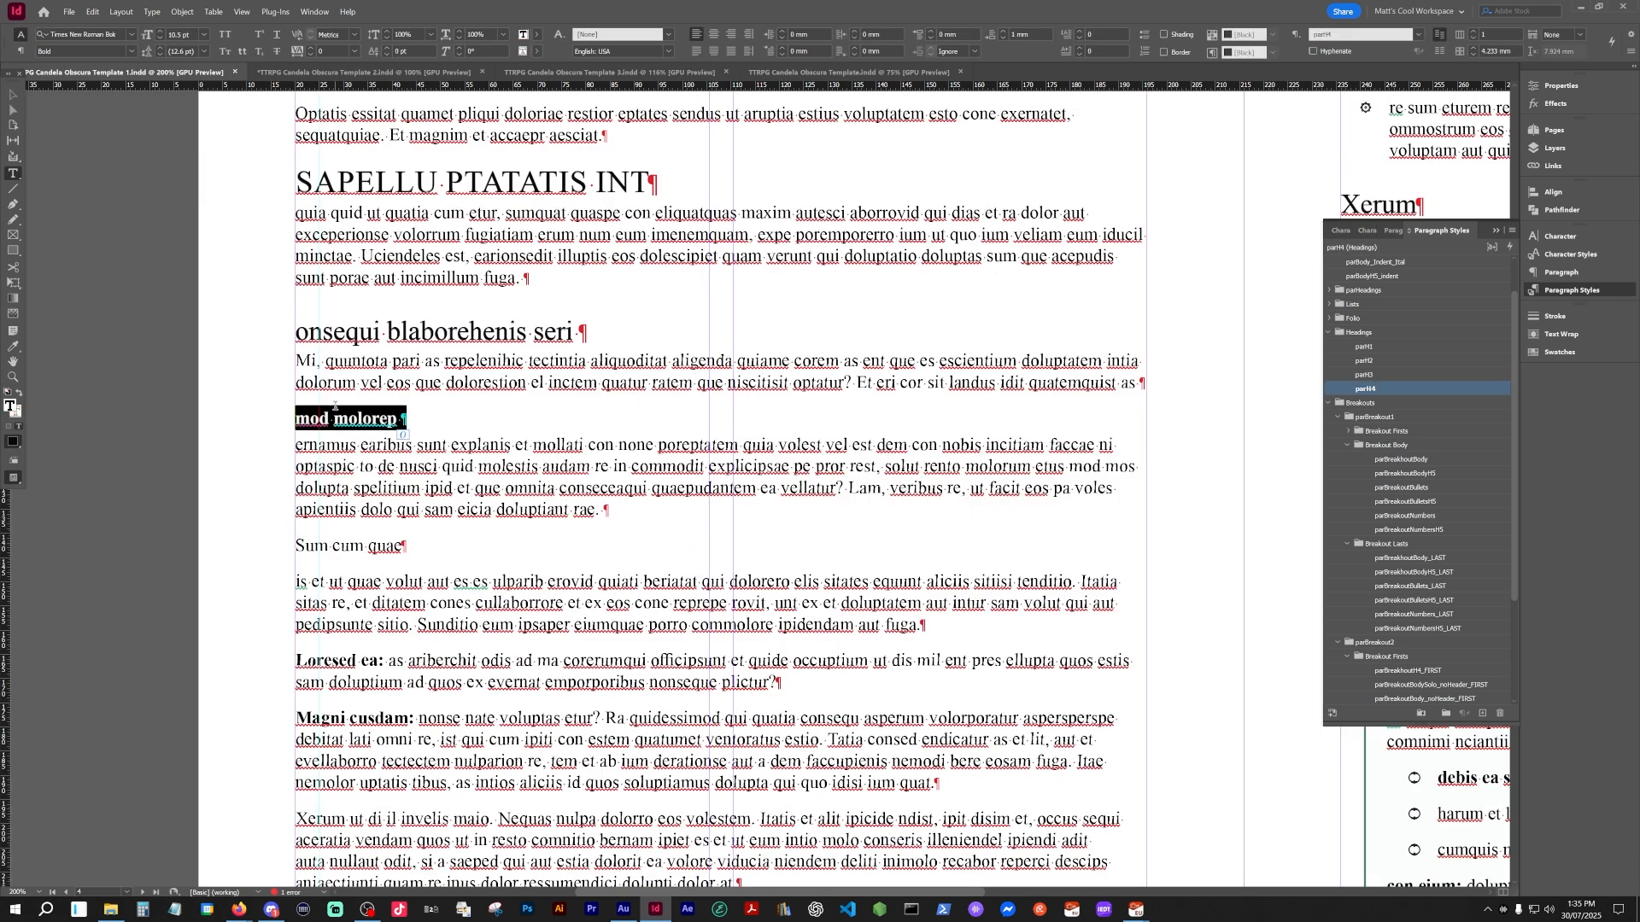
scroll(1435, 356, "up", 1)
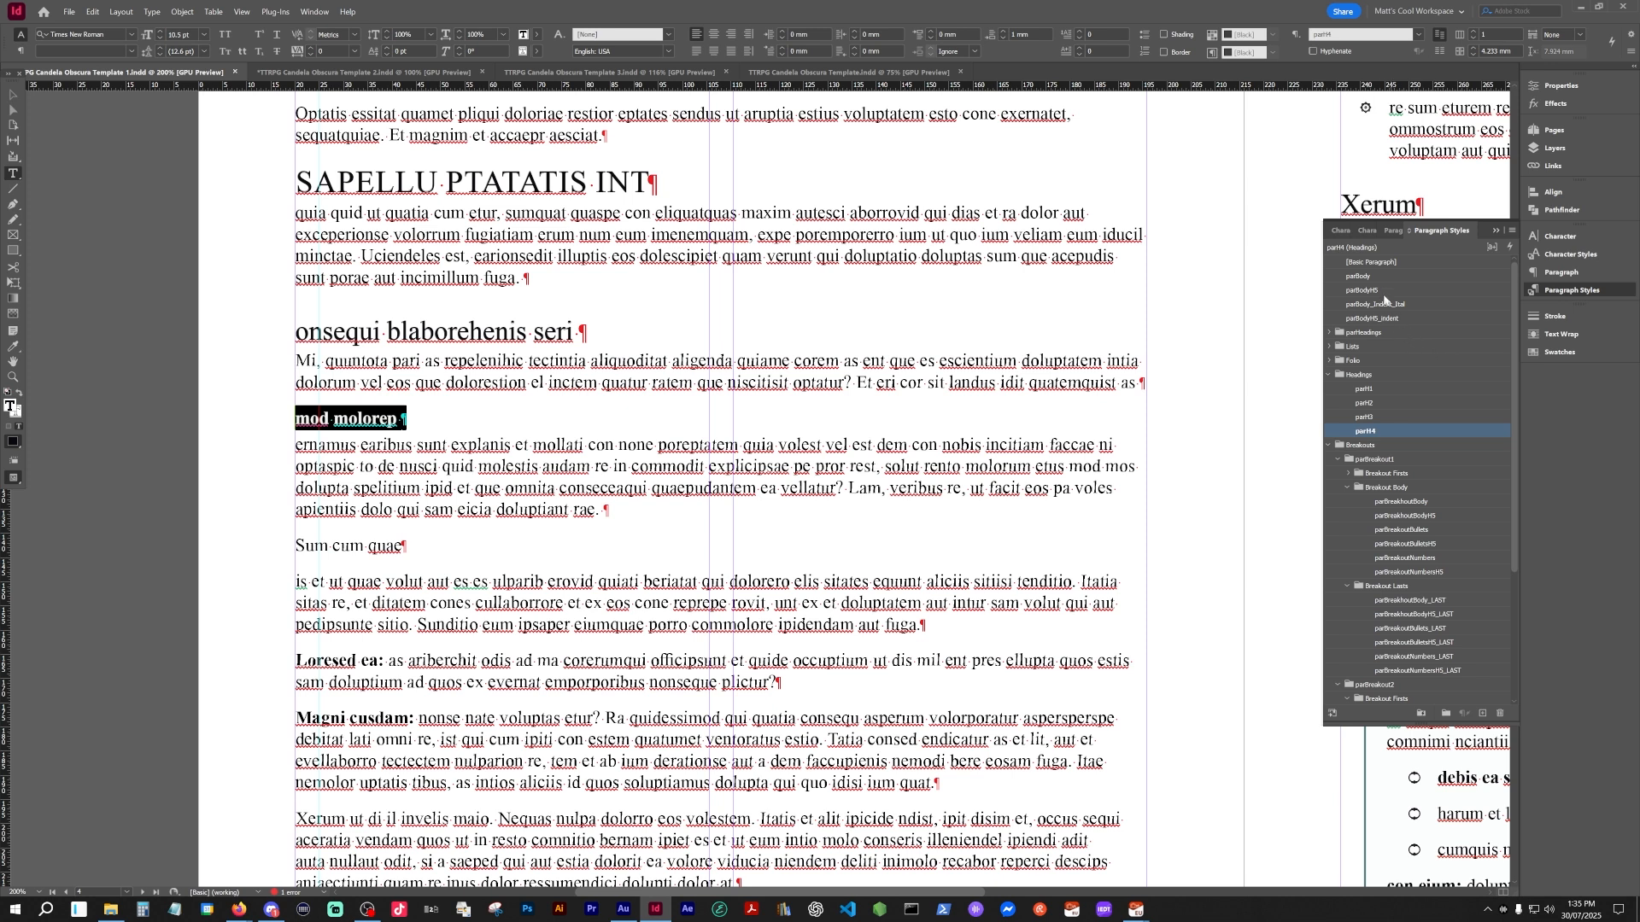
left_click(1407, 544)
scroll(704, 425, "down", 1)
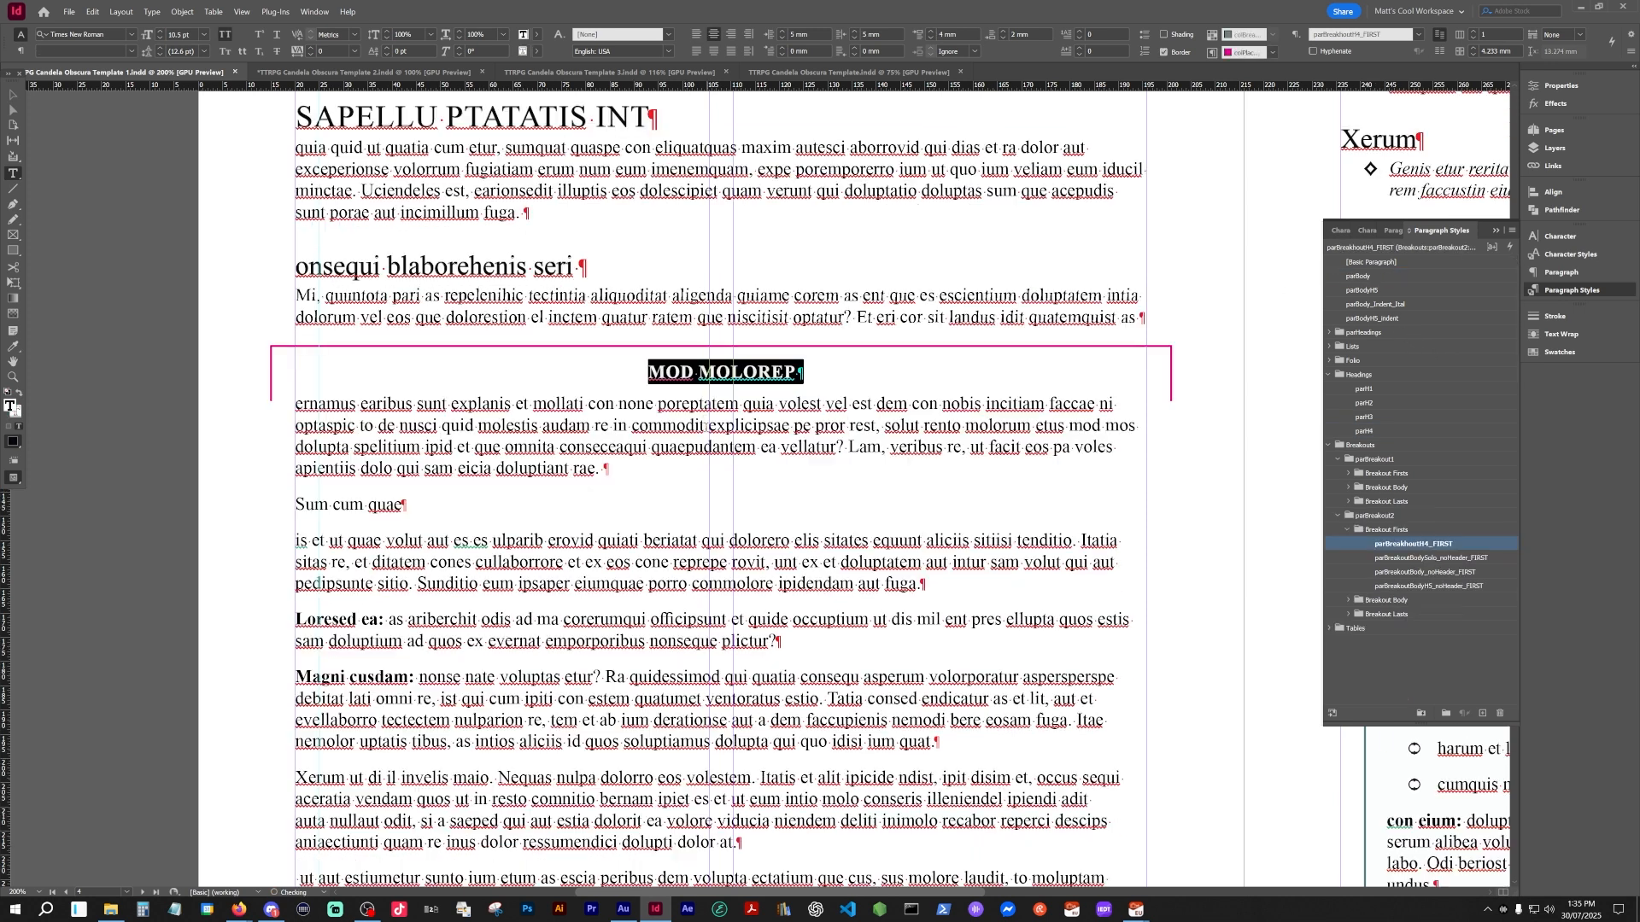
- Apply the parBreakoutBody_LAST style from parBreakout2's Breakout Lasts group to the "ernamus earibus" paragraph below the MOD MOLOREP heading
triple_click(705, 424)
left_click(705, 425)
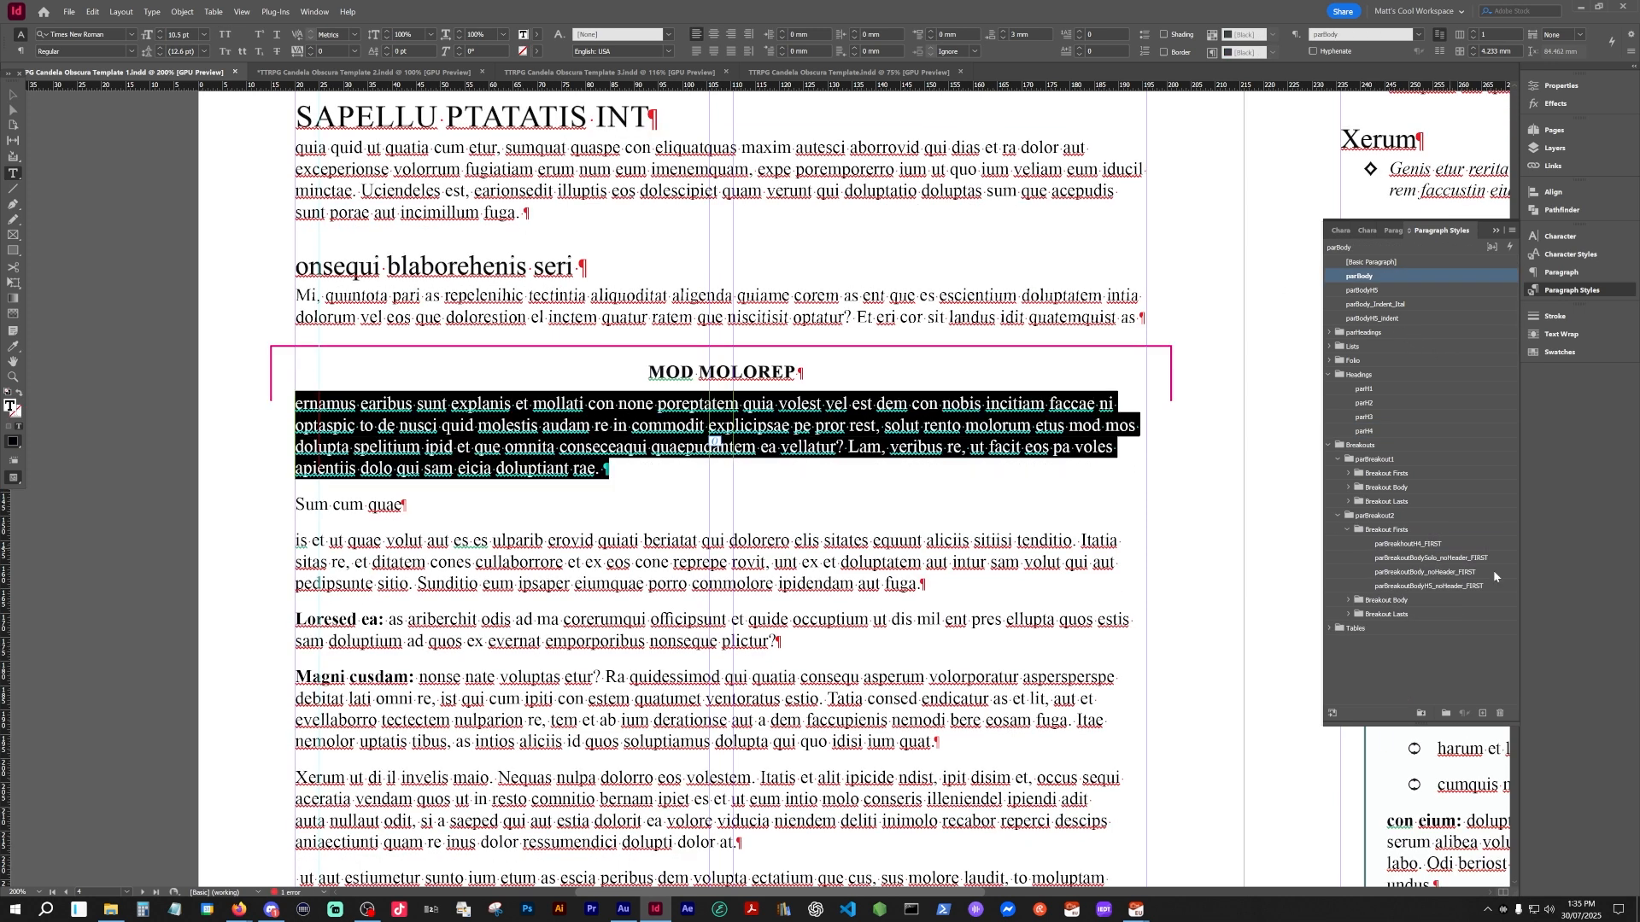
left_click(1350, 615)
scroll(1462, 659, "down", 1)
left_click(1440, 615)
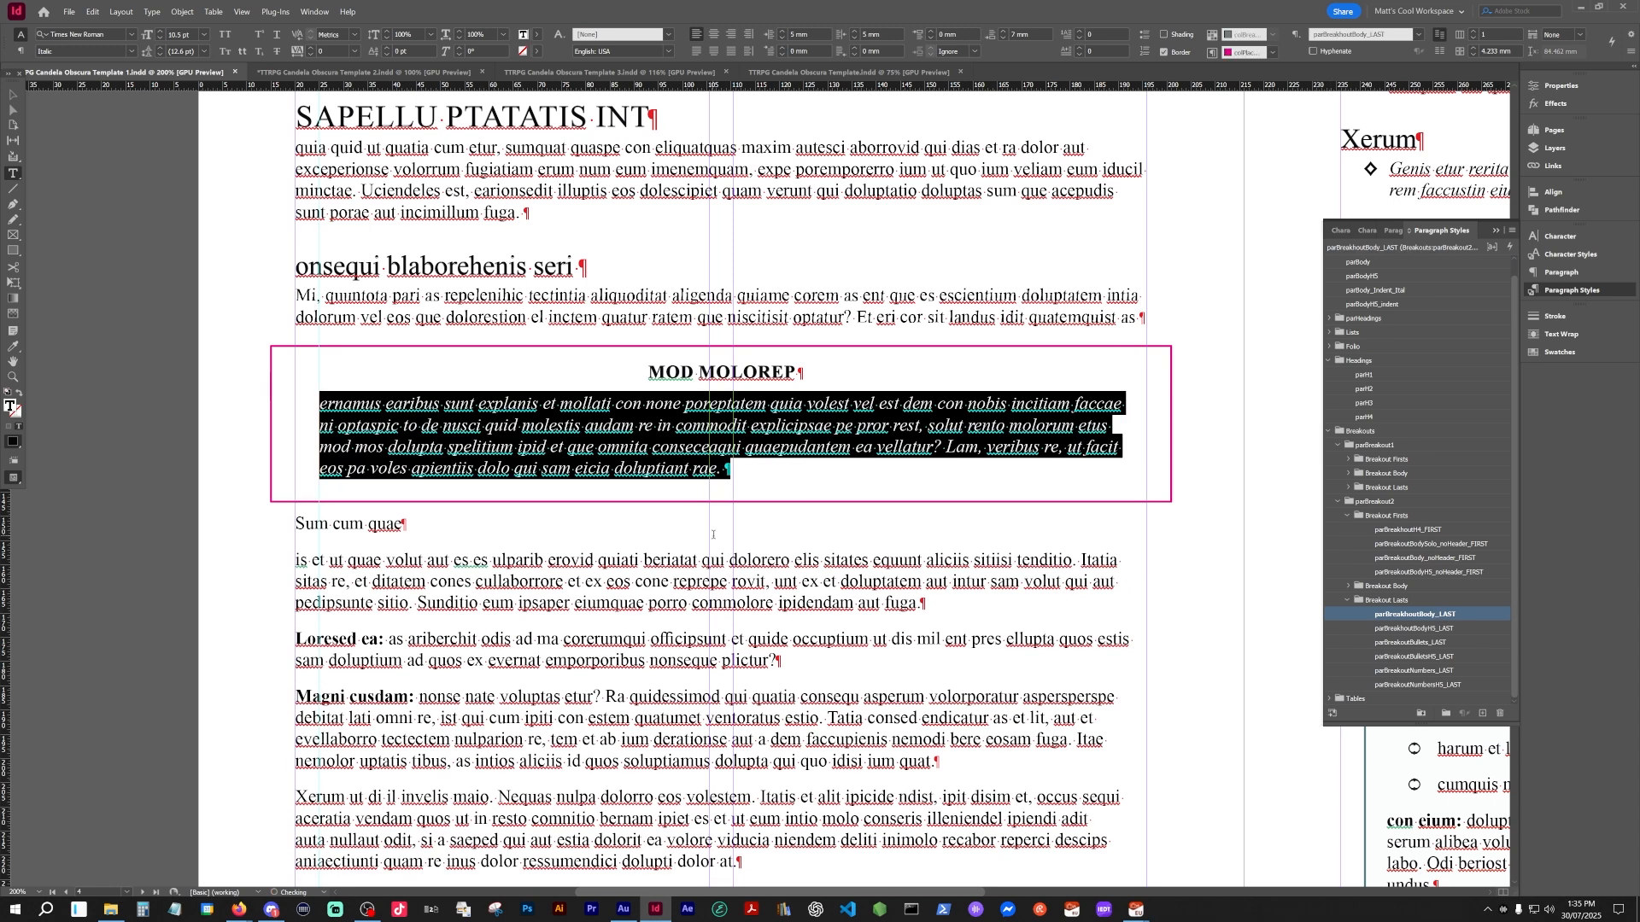
- Examine how the MOD MOLOREP breakout box's border and text align with the text frame and margin guides
left_click(483, 427)
key("Escape")
key("ctrl+equal")
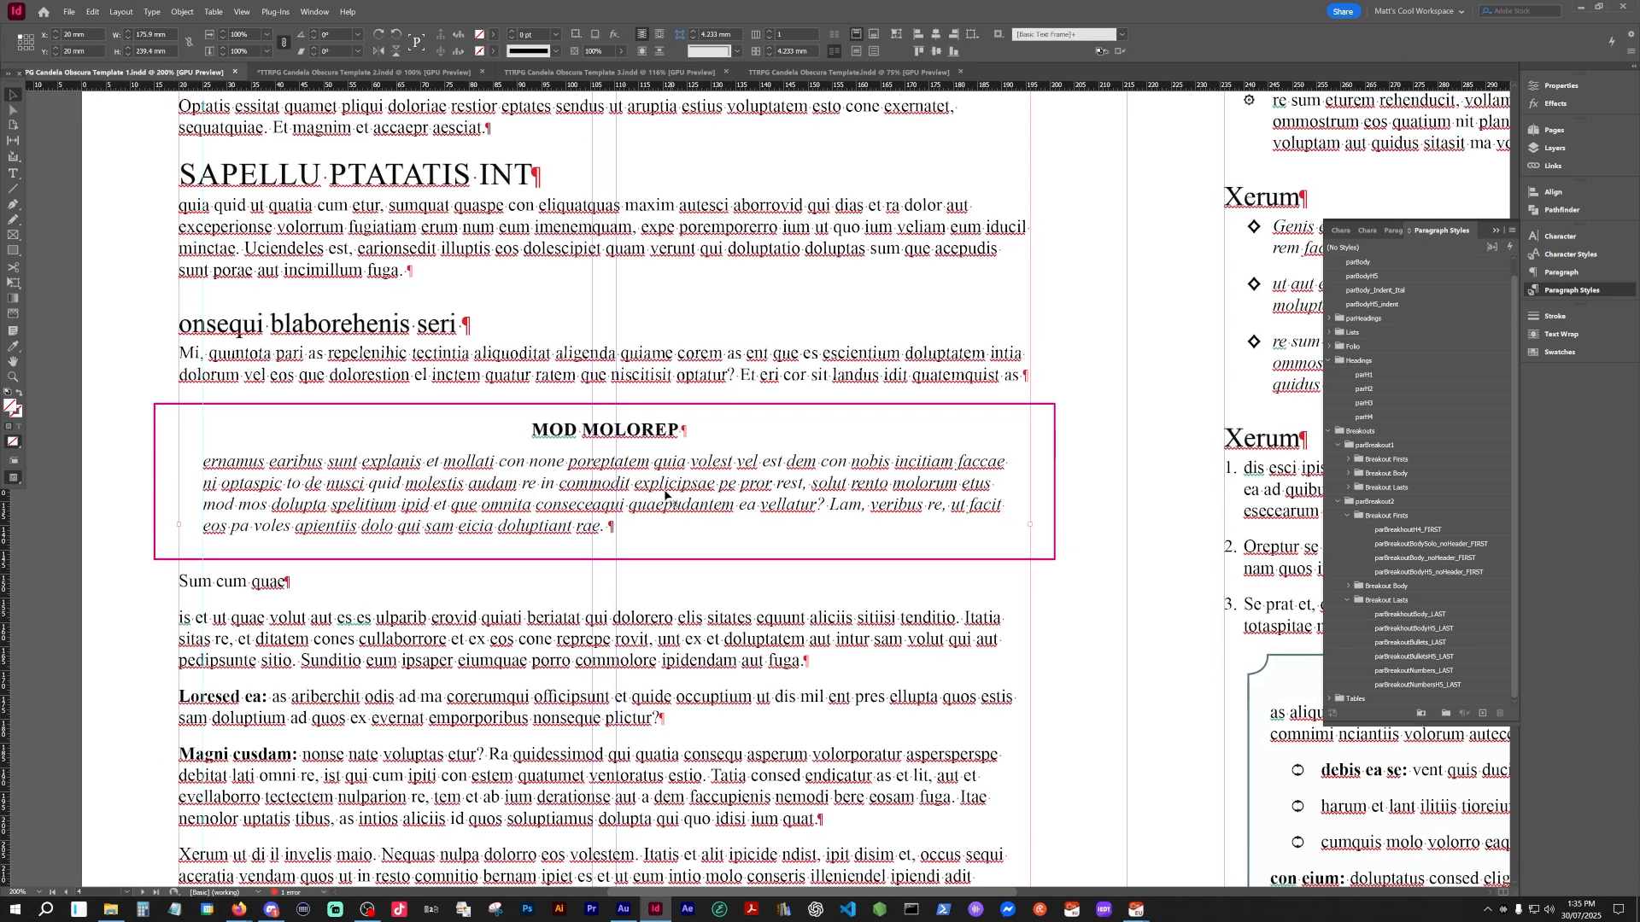
left_click_drag(540, 439, 713, 477)
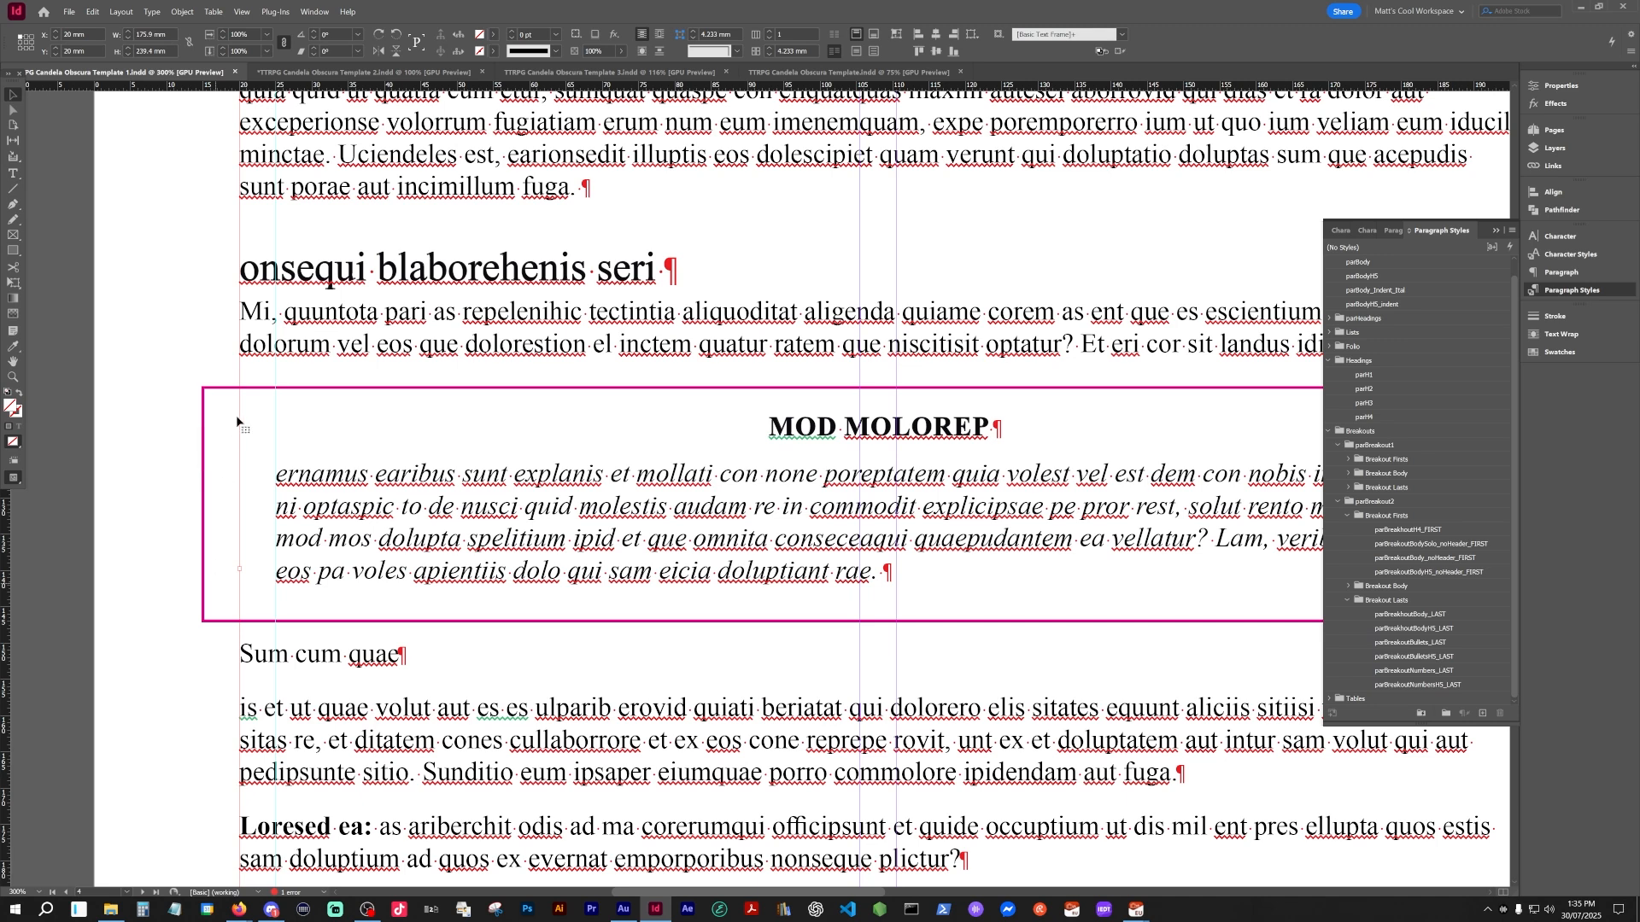
left_click_drag(939, 495, 414, 530)
key("ctrl+minus")
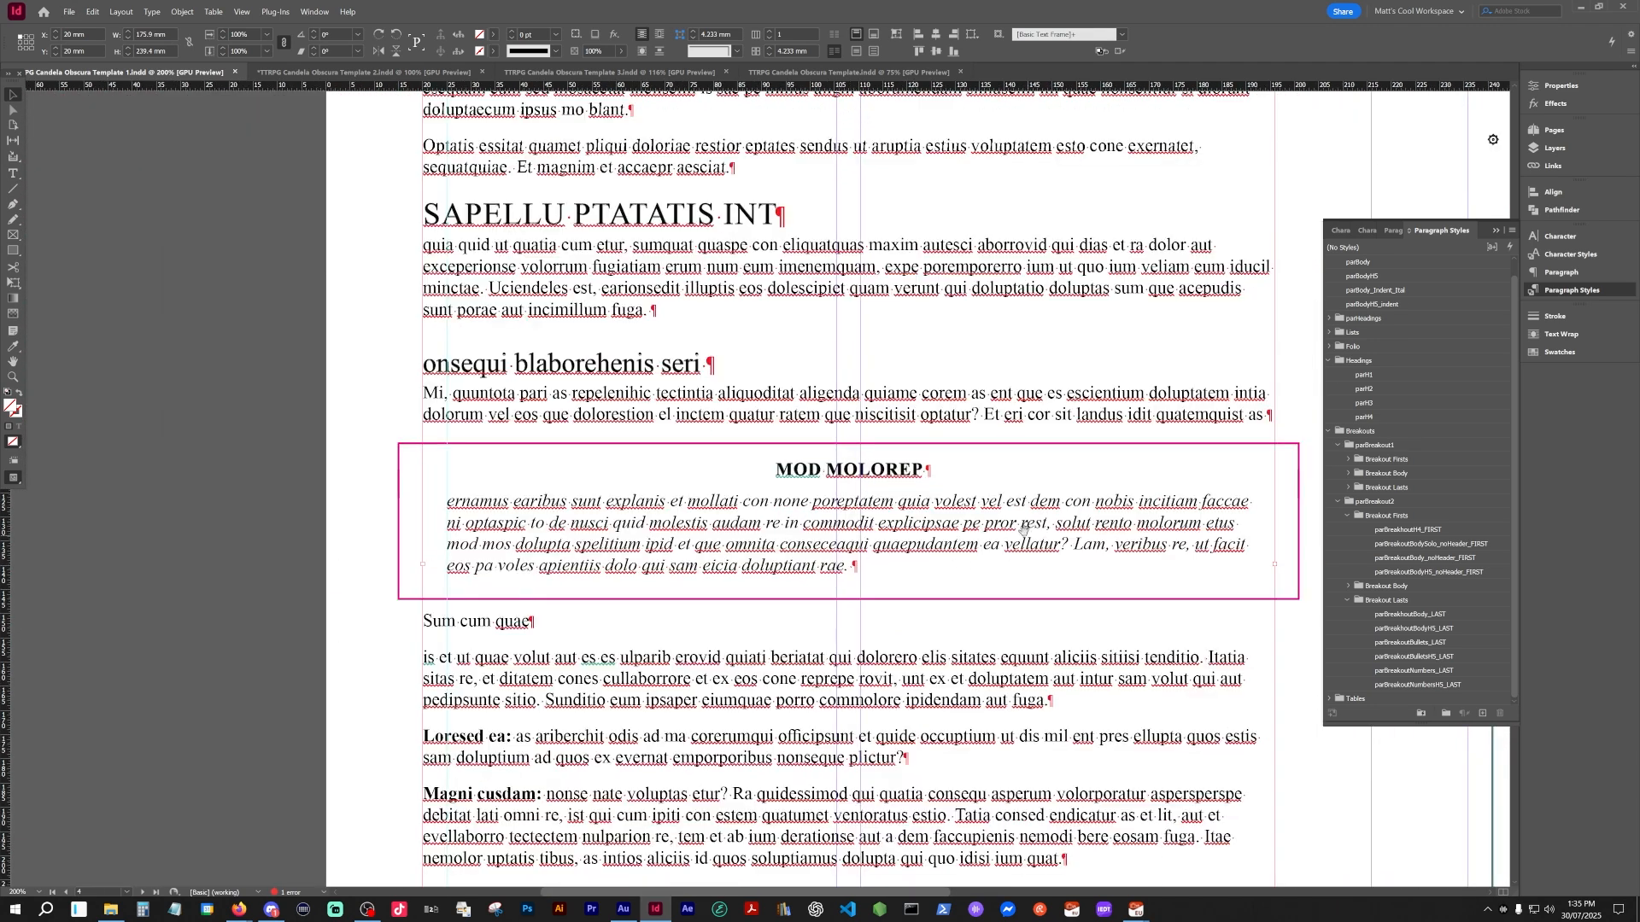
left_click_drag(1023, 528, 858, 542)
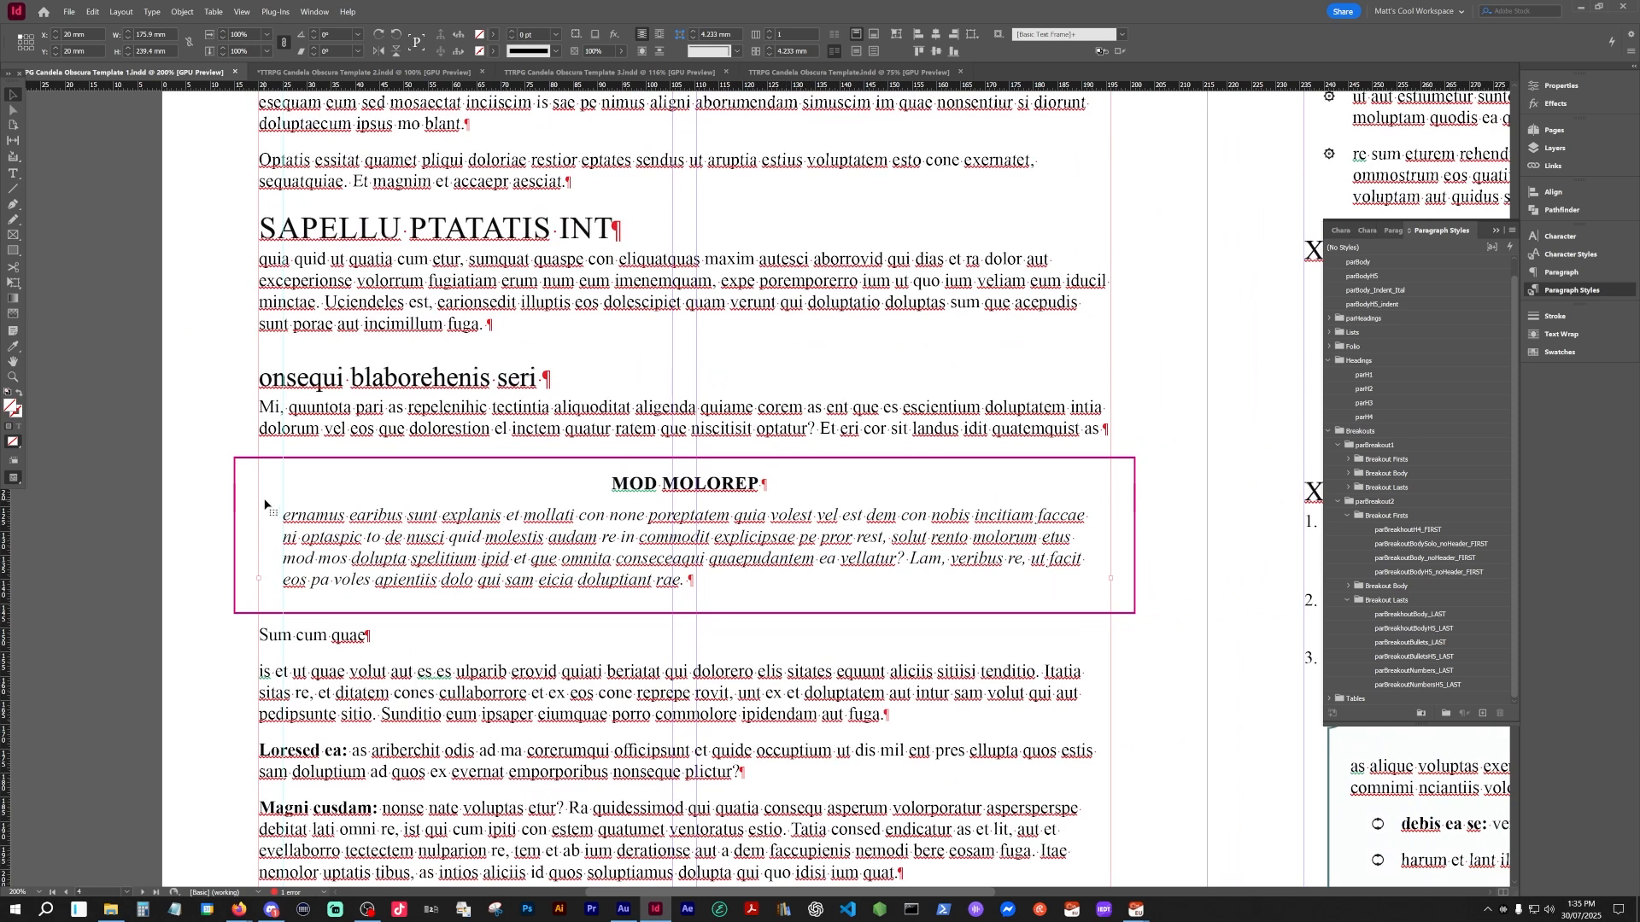
triple_click(711, 485)
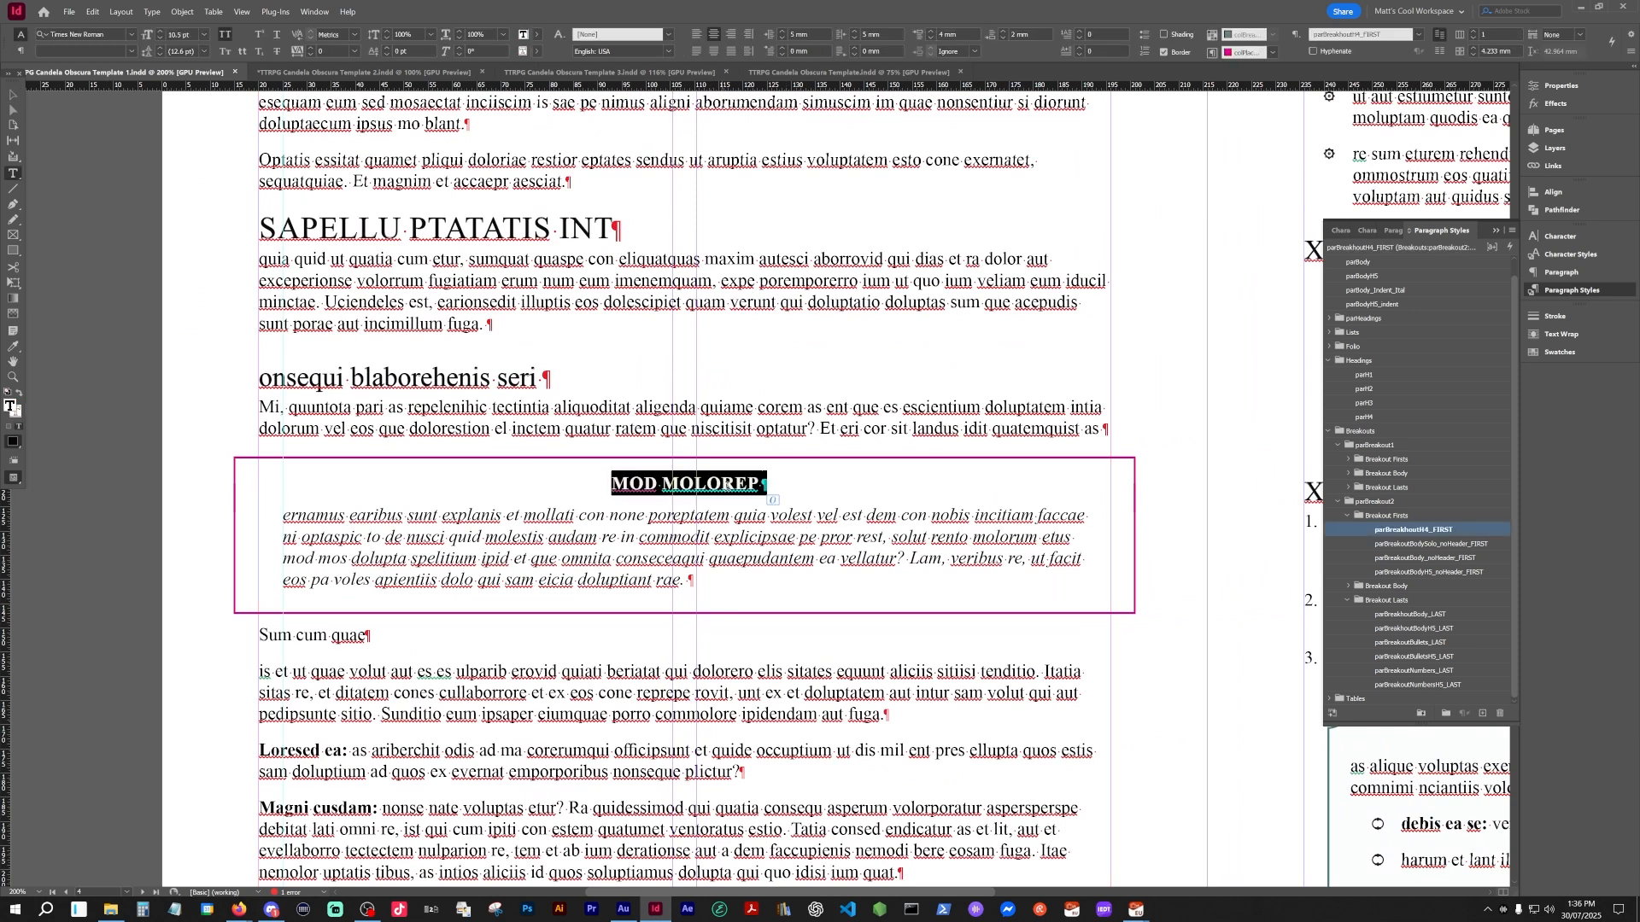
key("Escape")
- View the paragraph border settings of the italic "ernamus earibus" paragraph and close them without changes
left_click(1563, 274)
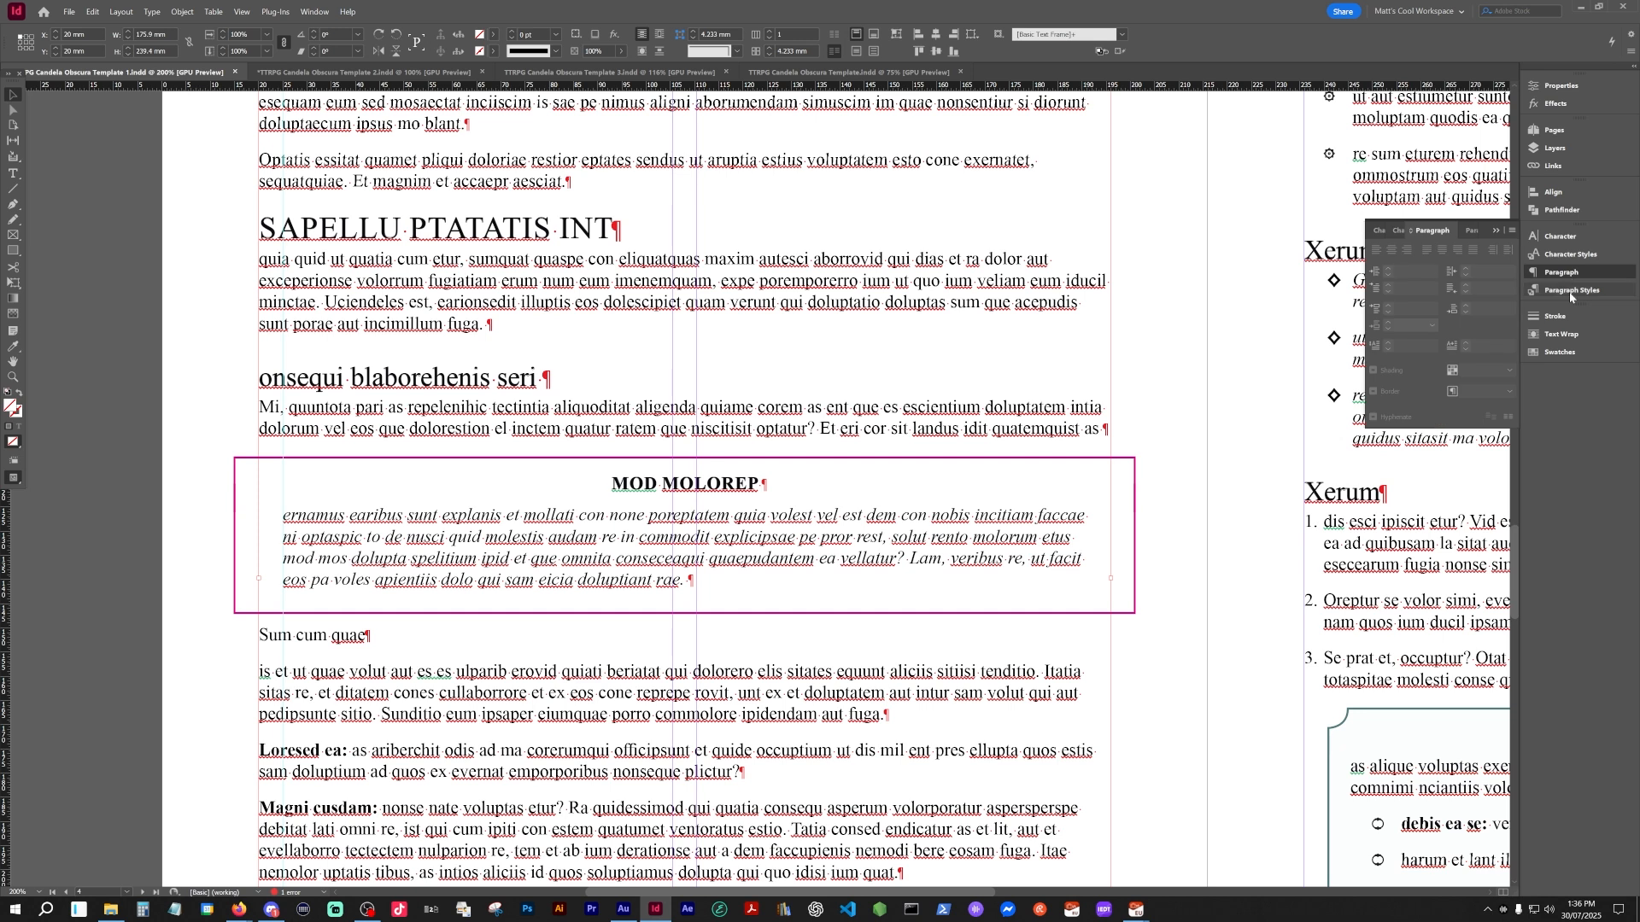
double_click(647, 539)
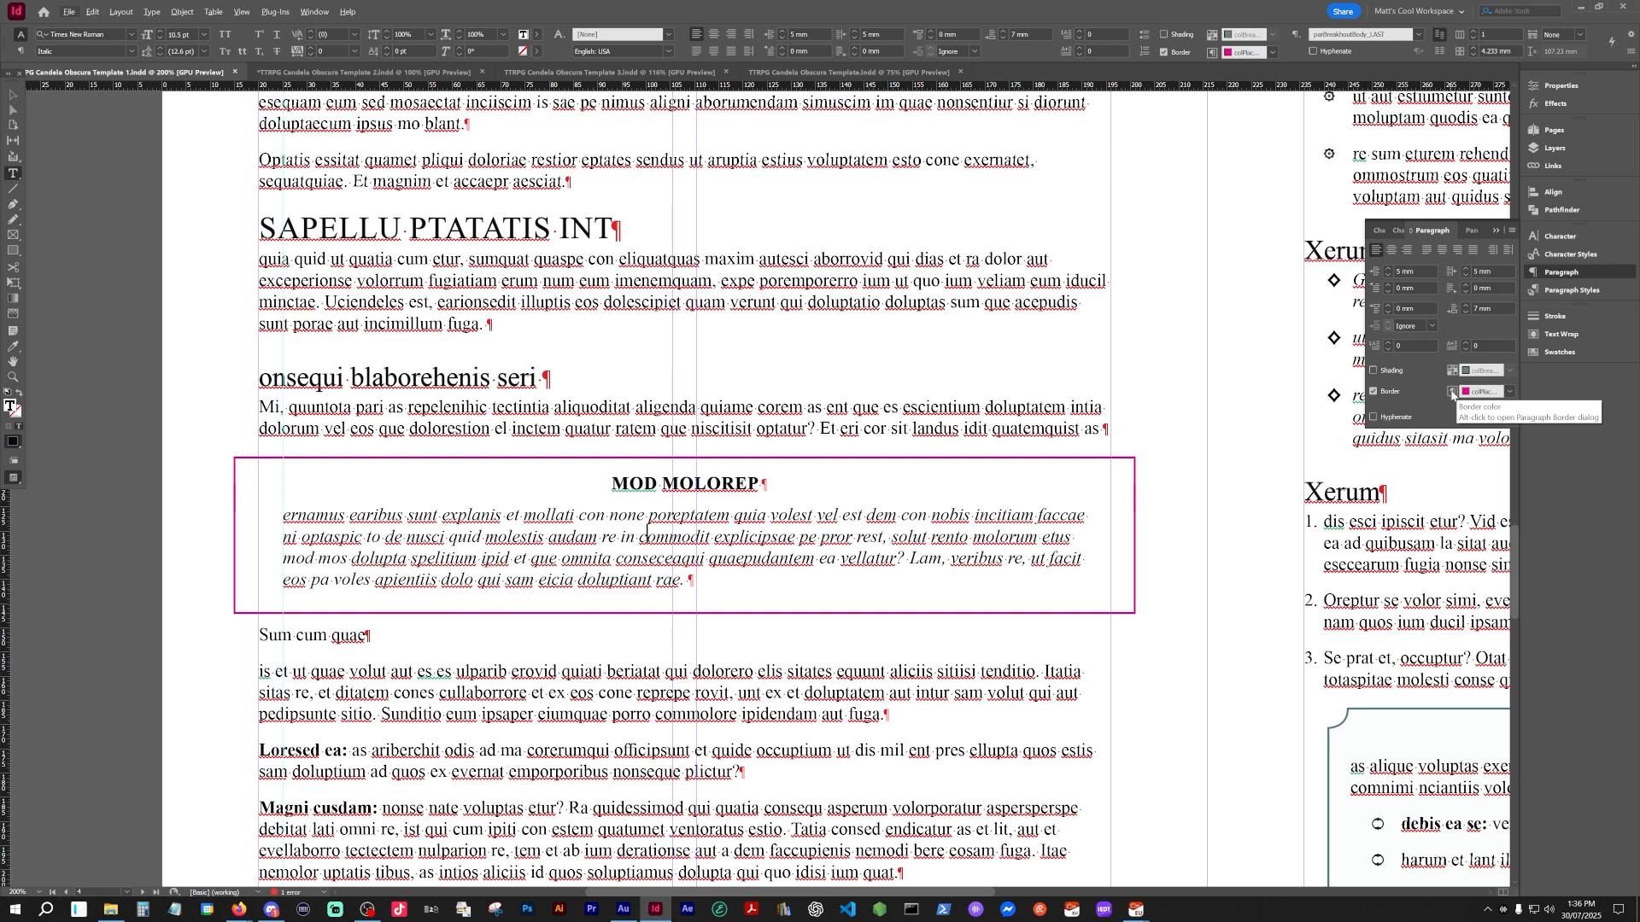
left_click(1452, 393, "alt")
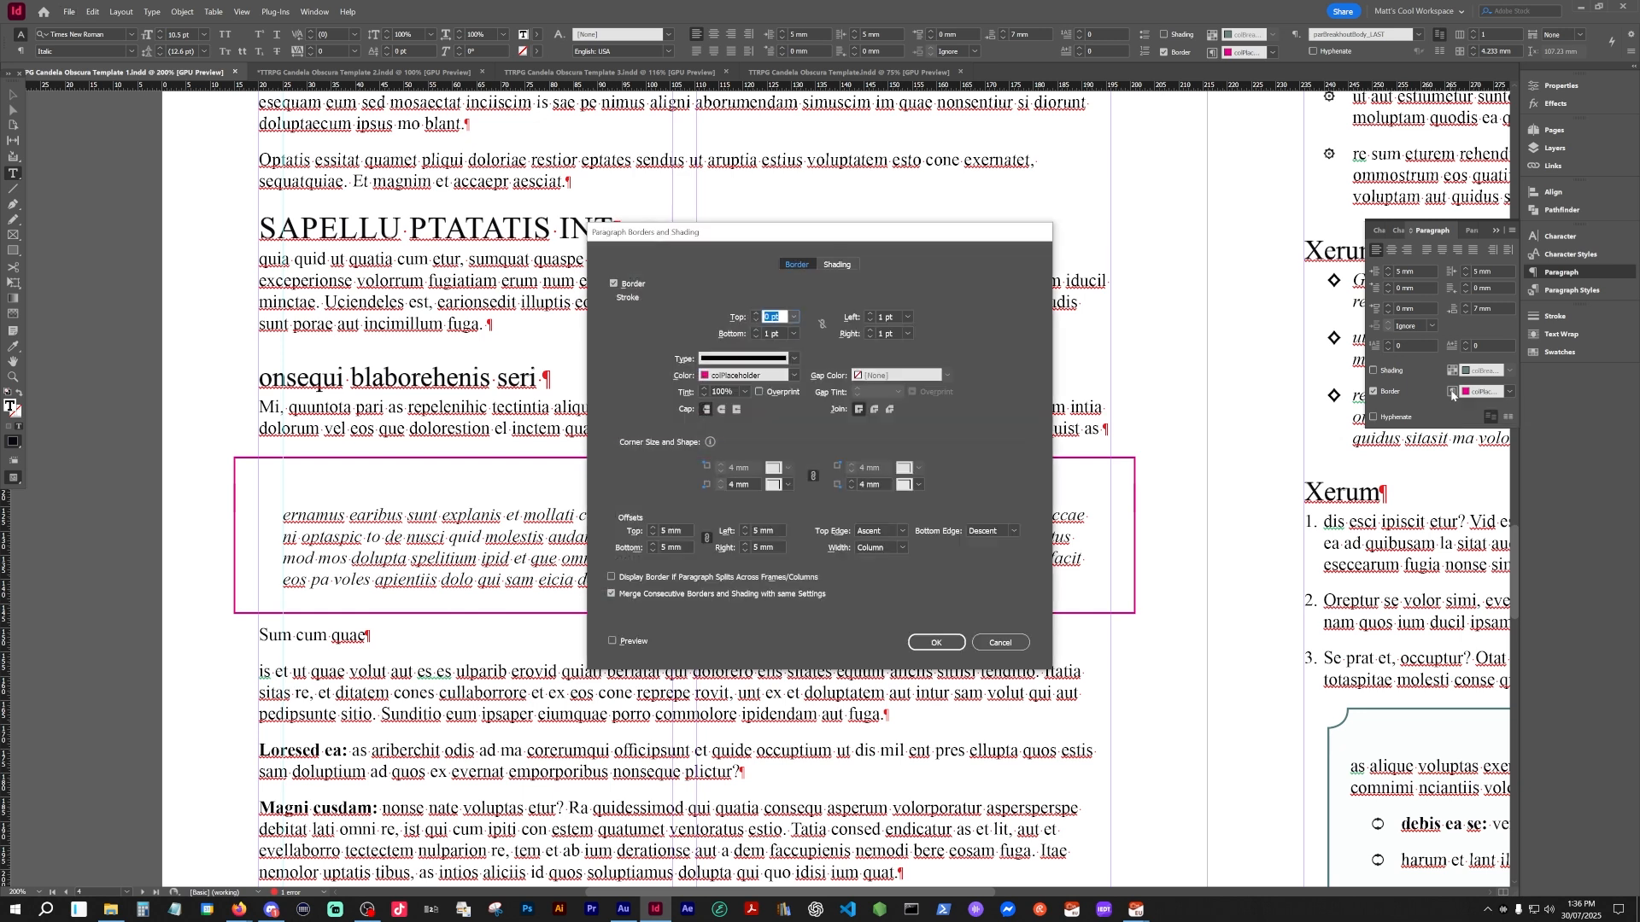
left_click(997, 644)
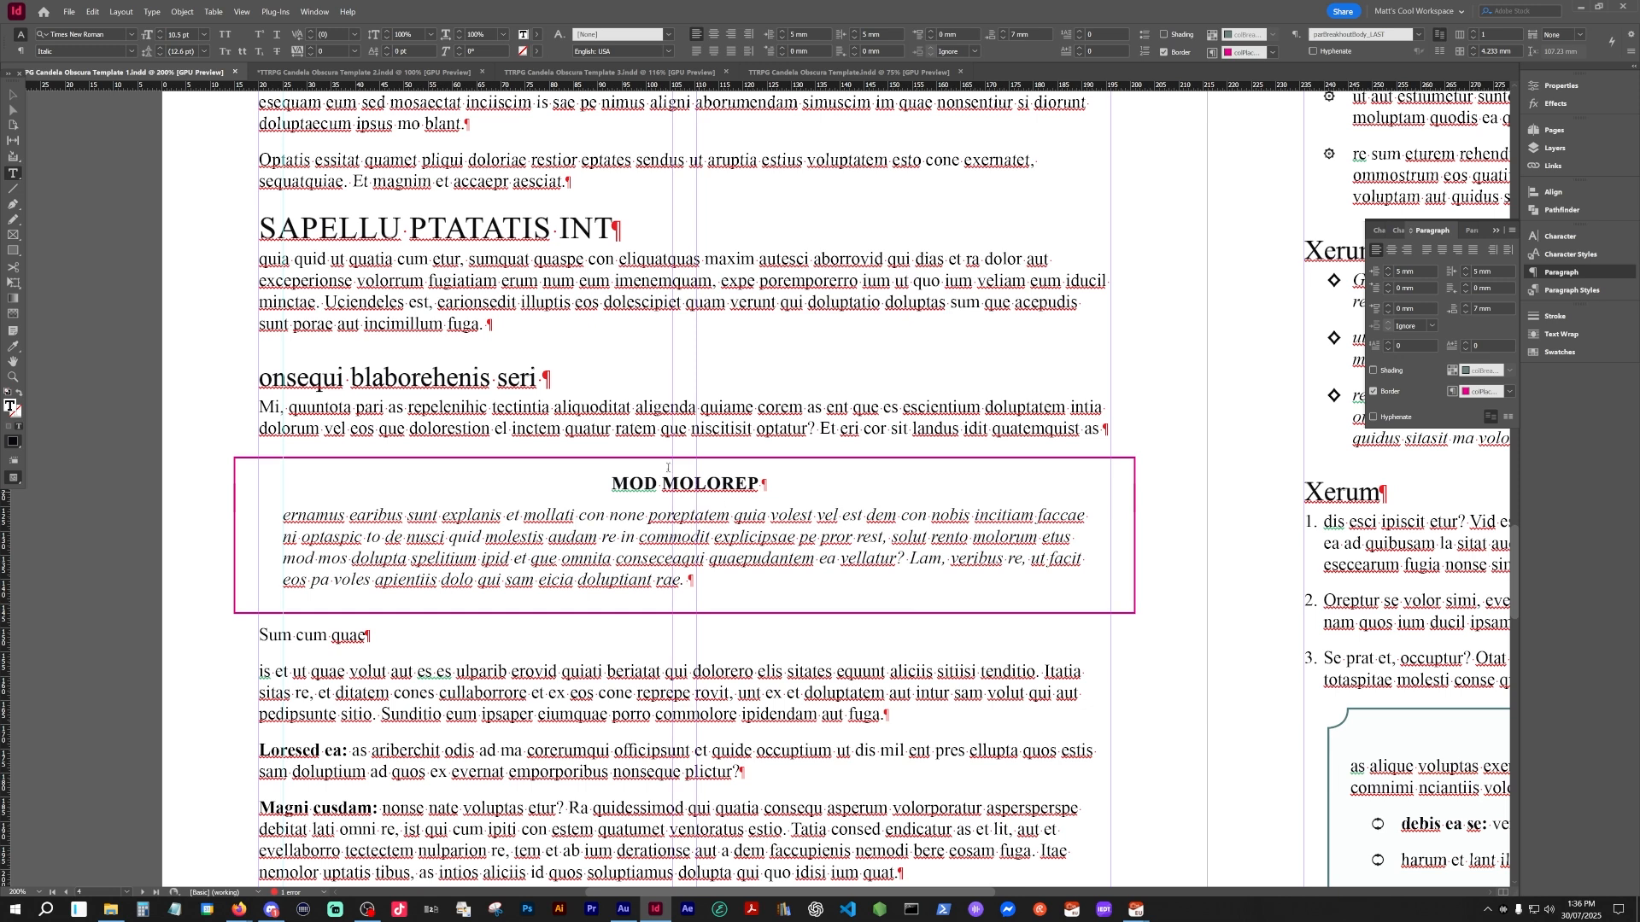
- View the border settings and corner shape options of the "Quiatiur reriaer ionector" breakout heading, closing them without changes
key("Escape")
left_click_drag(1168, 442, 454, 230)
left_click_drag(1014, 523, 723, 427)
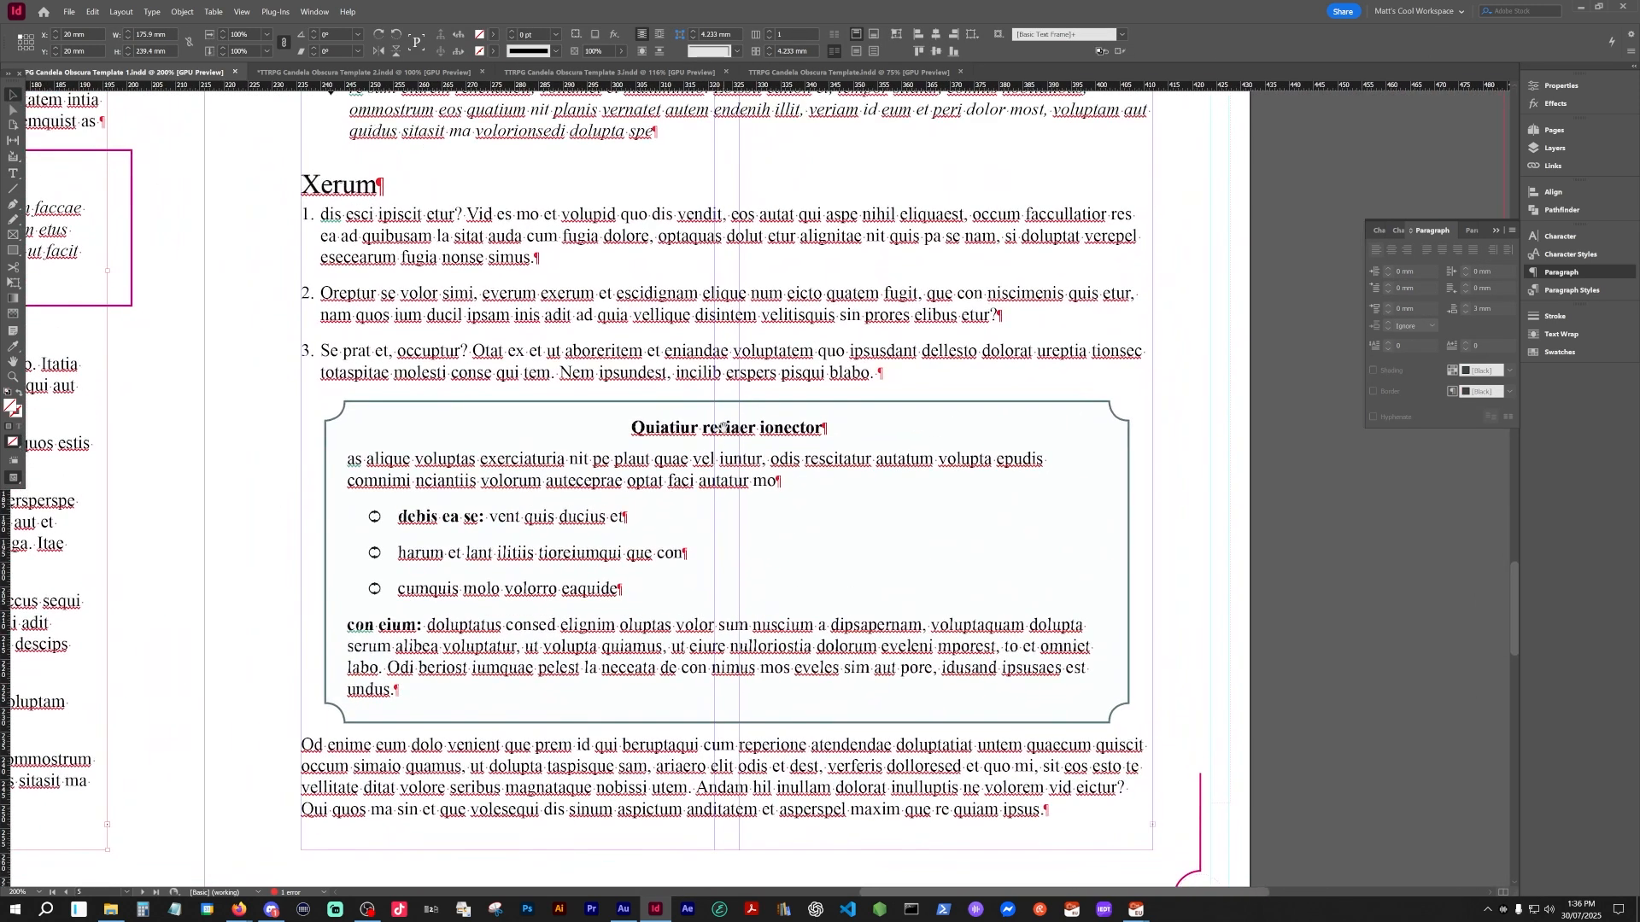
double_click(748, 431)
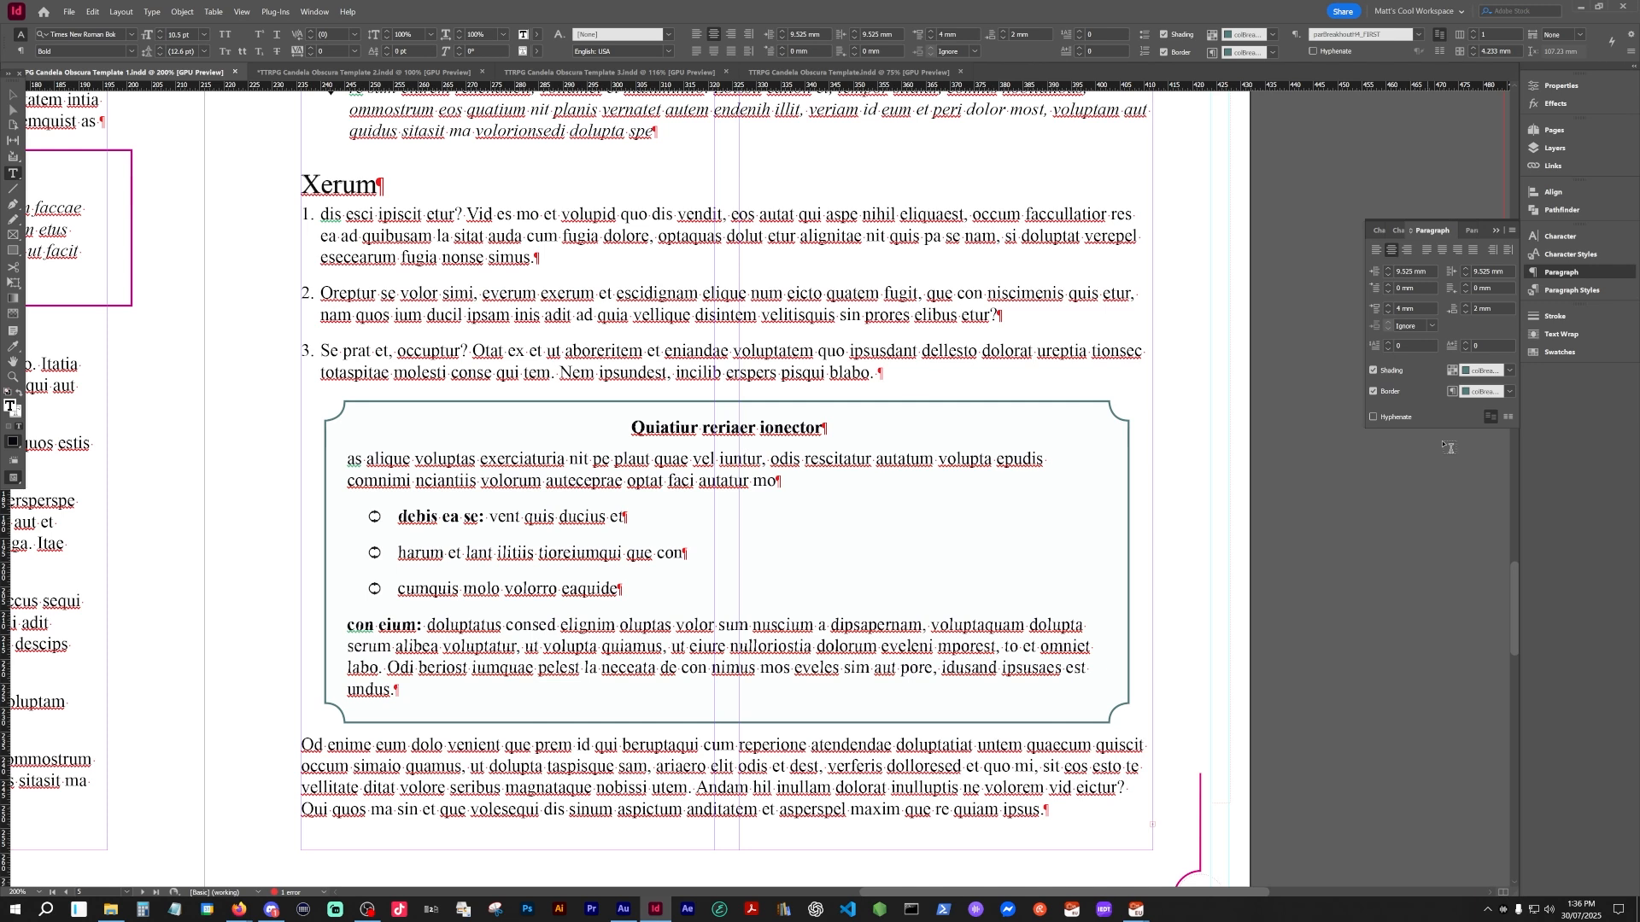
left_click(1452, 392)
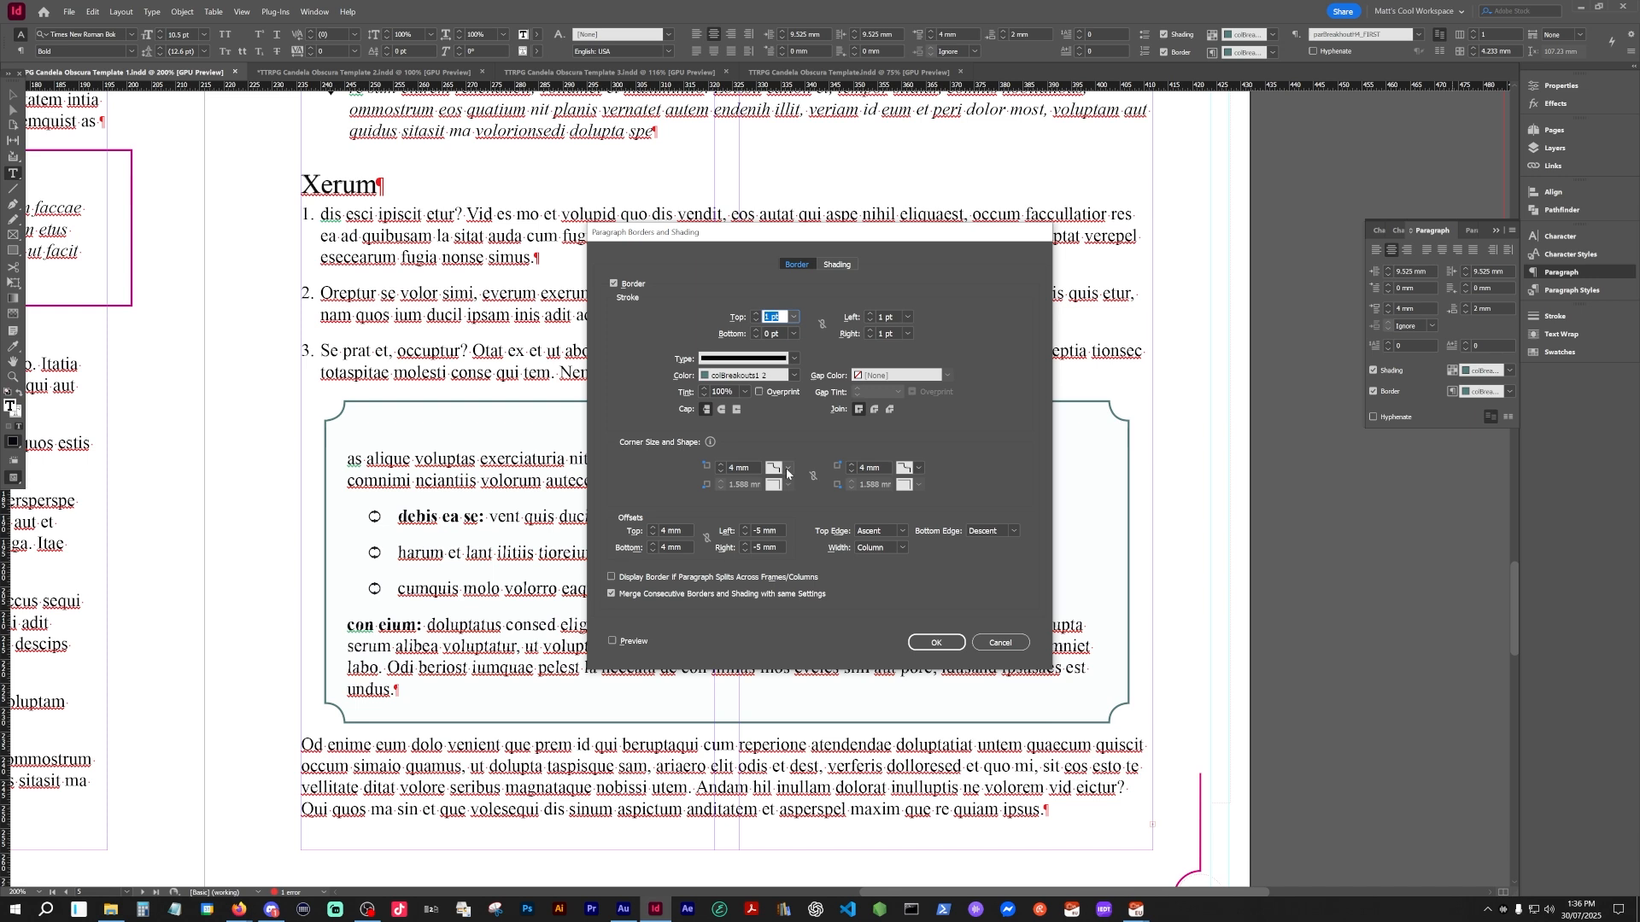
left_click(786, 470)
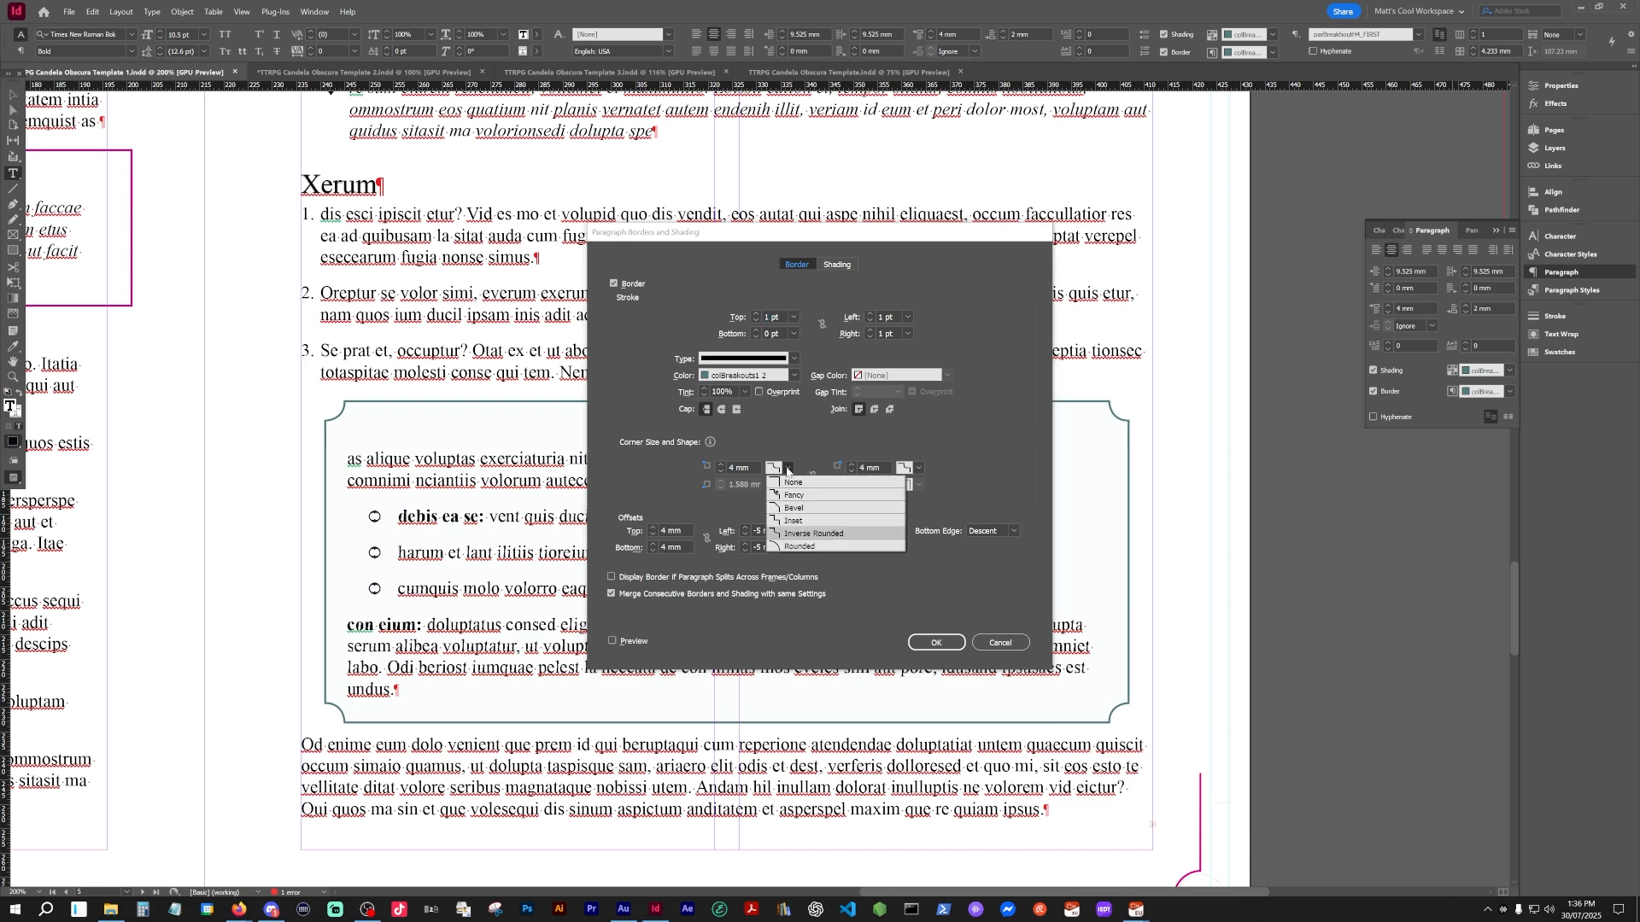
left_click(786, 470)
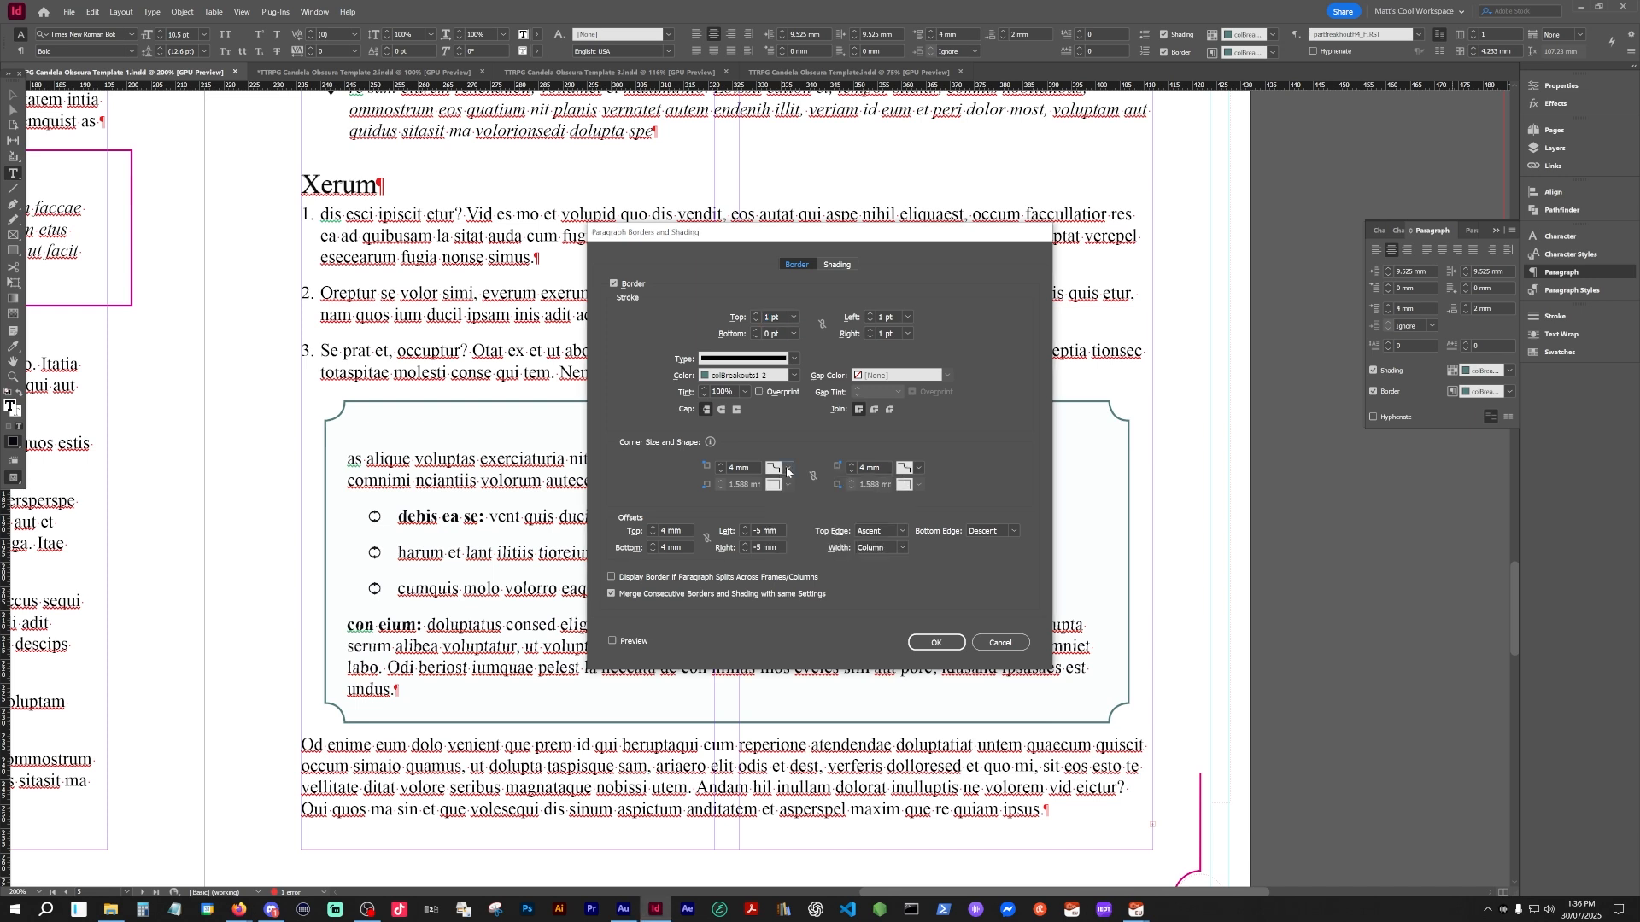
left_click(1000, 643)
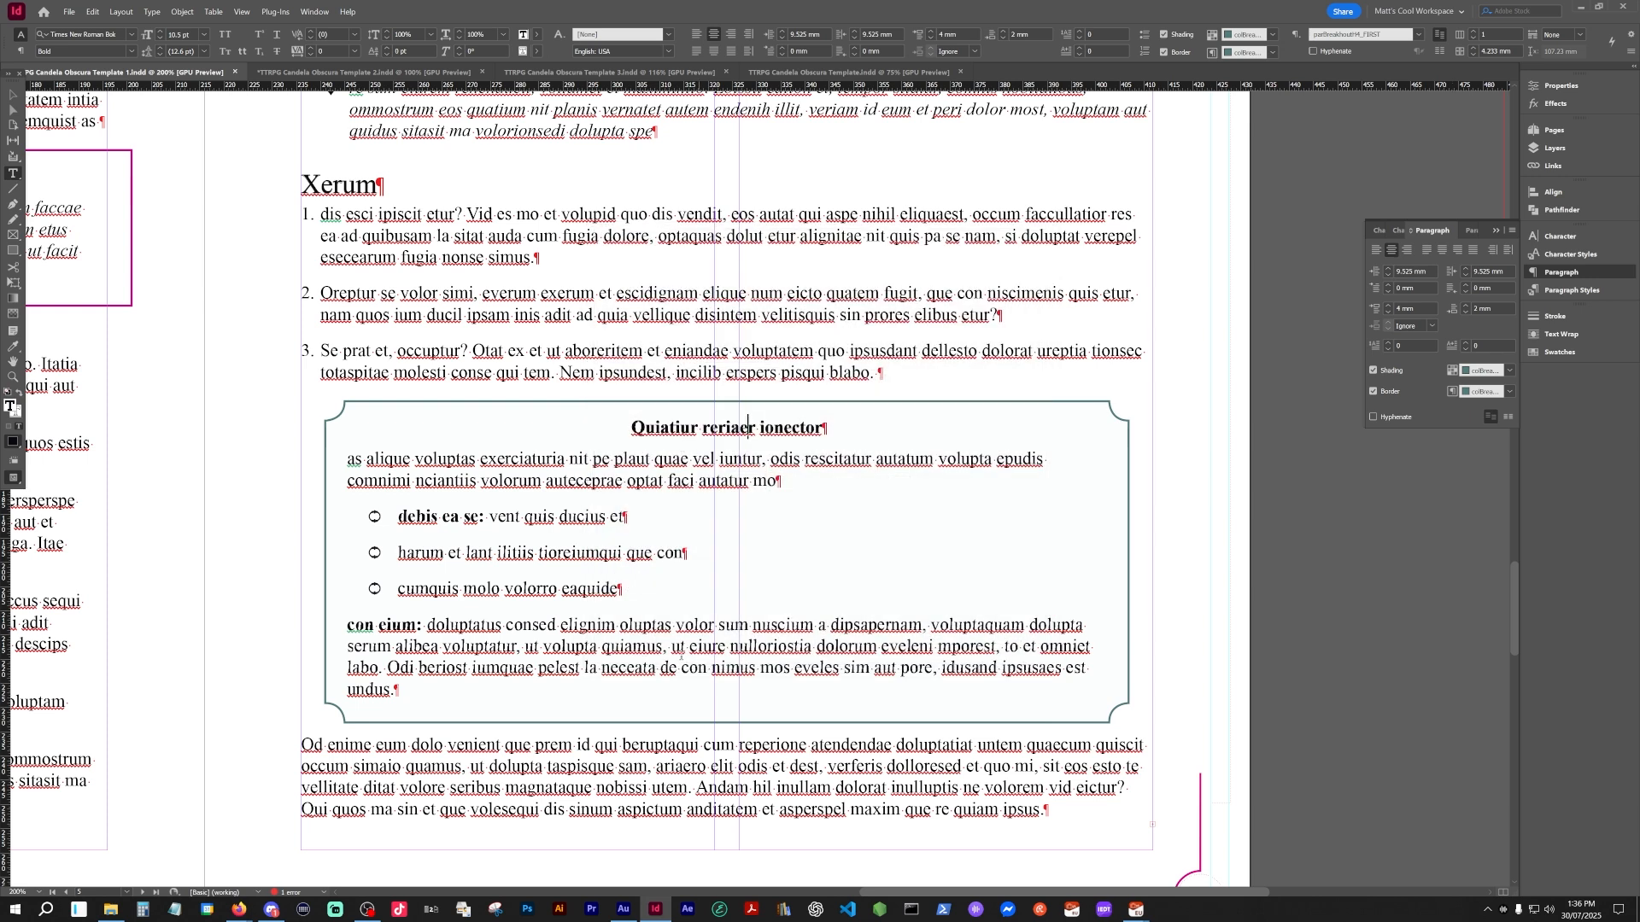
double_click(632, 647)
left_click(602, 459)
scroll(363, 508, "up", 2)
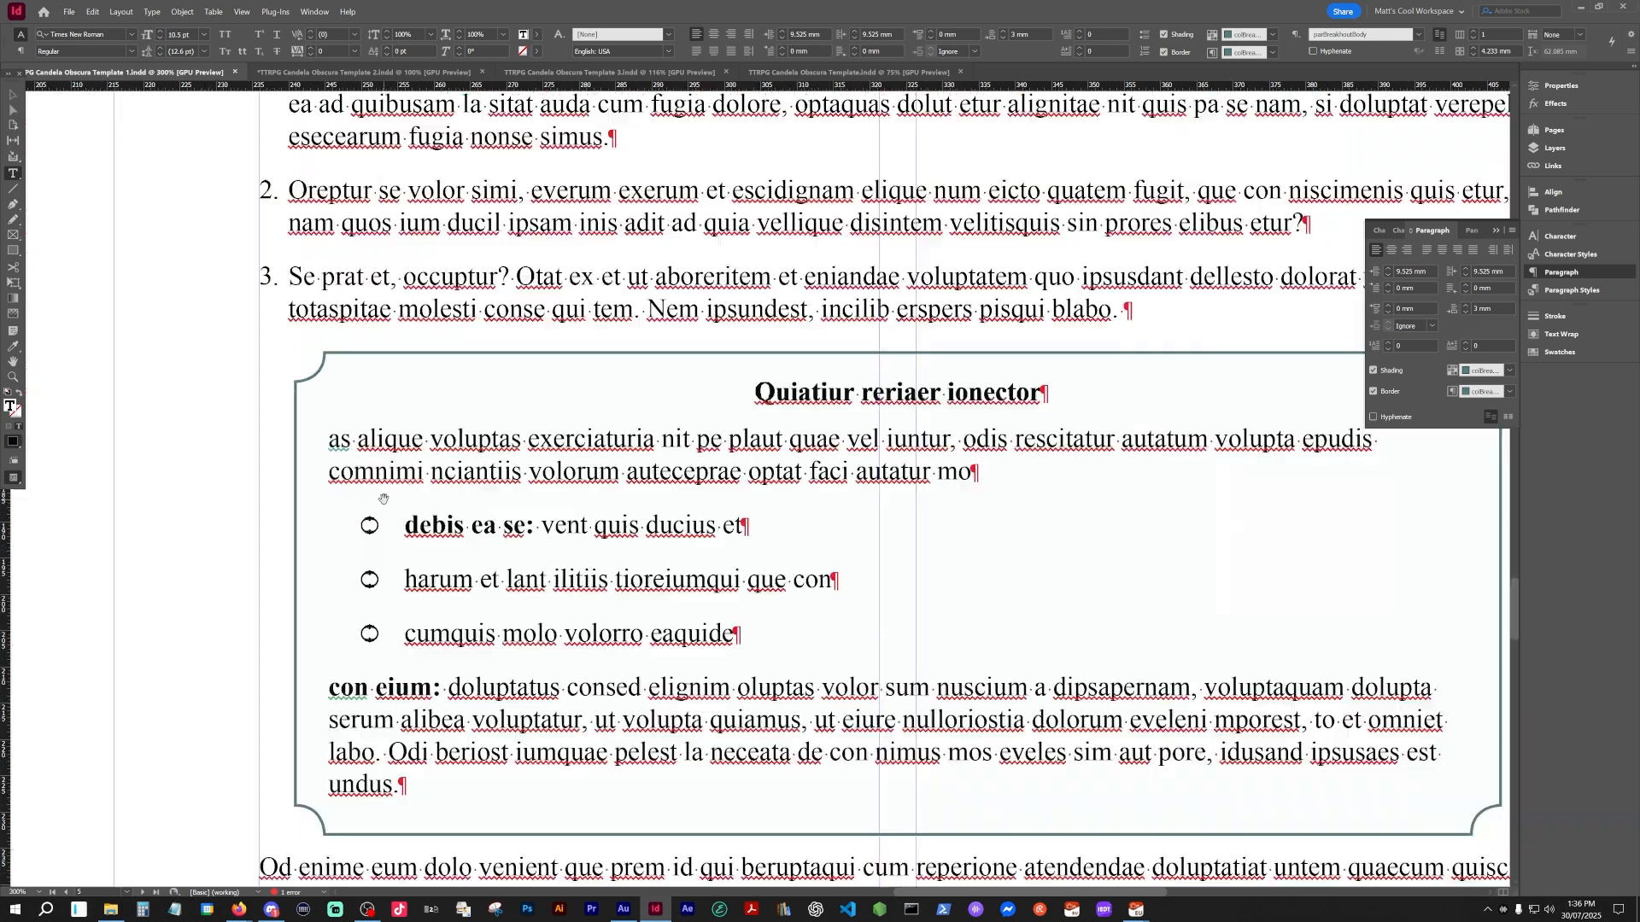
scroll(444, 467, "down", 2)
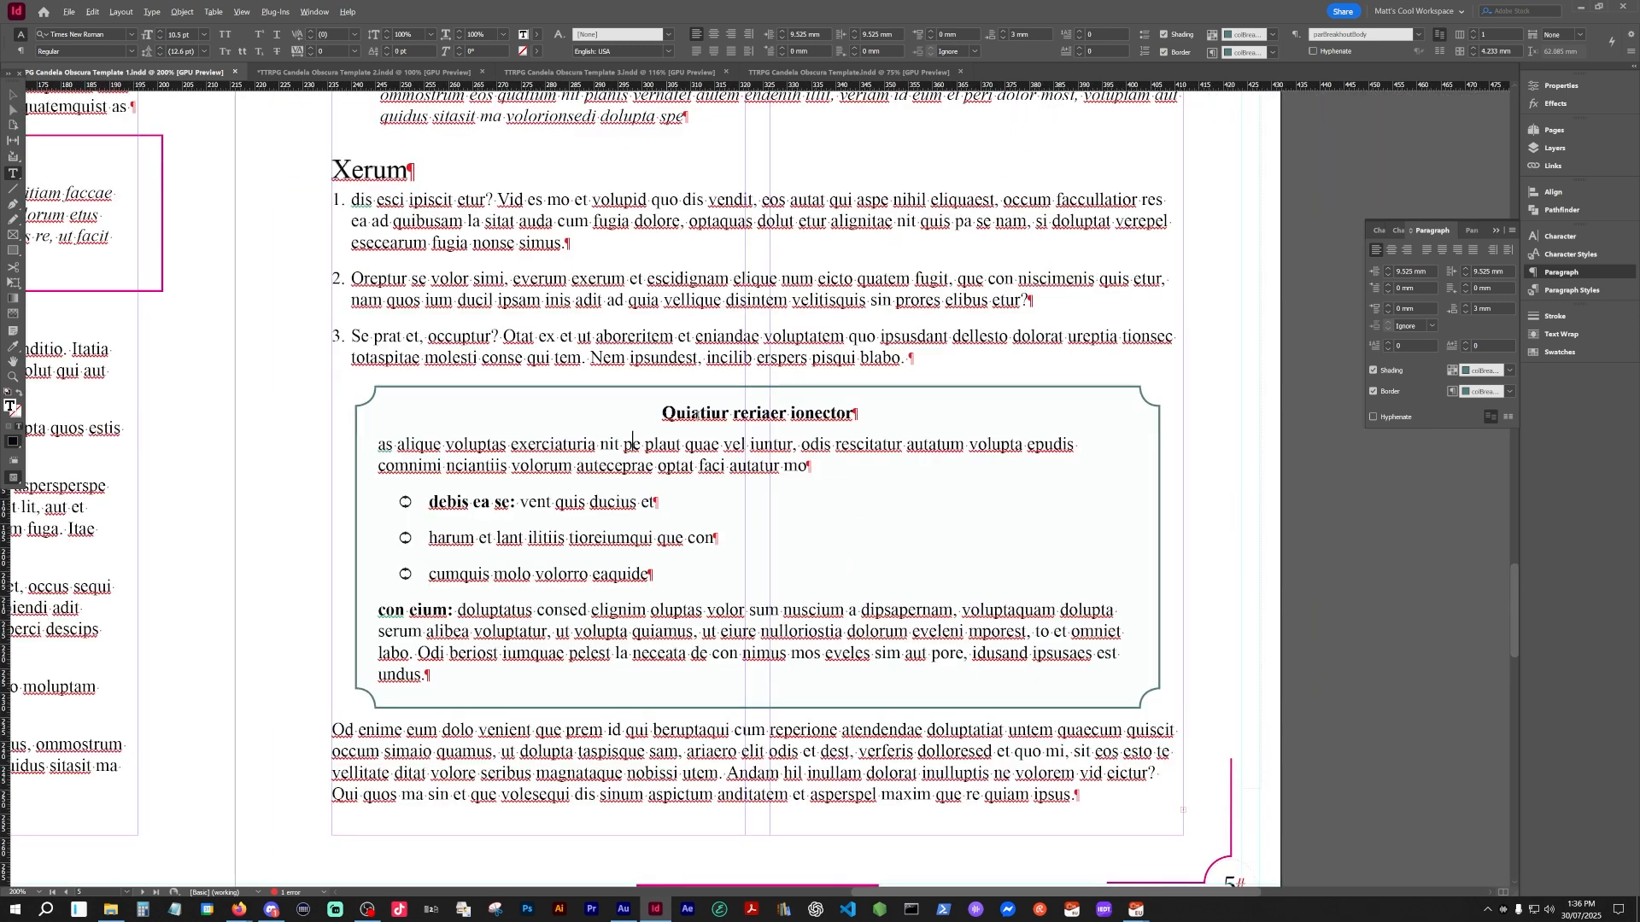
- Open the paragraph shading settings for the body text below the "Quiatiur reriaer ionector" heading
left_click(1452, 373, "alt")
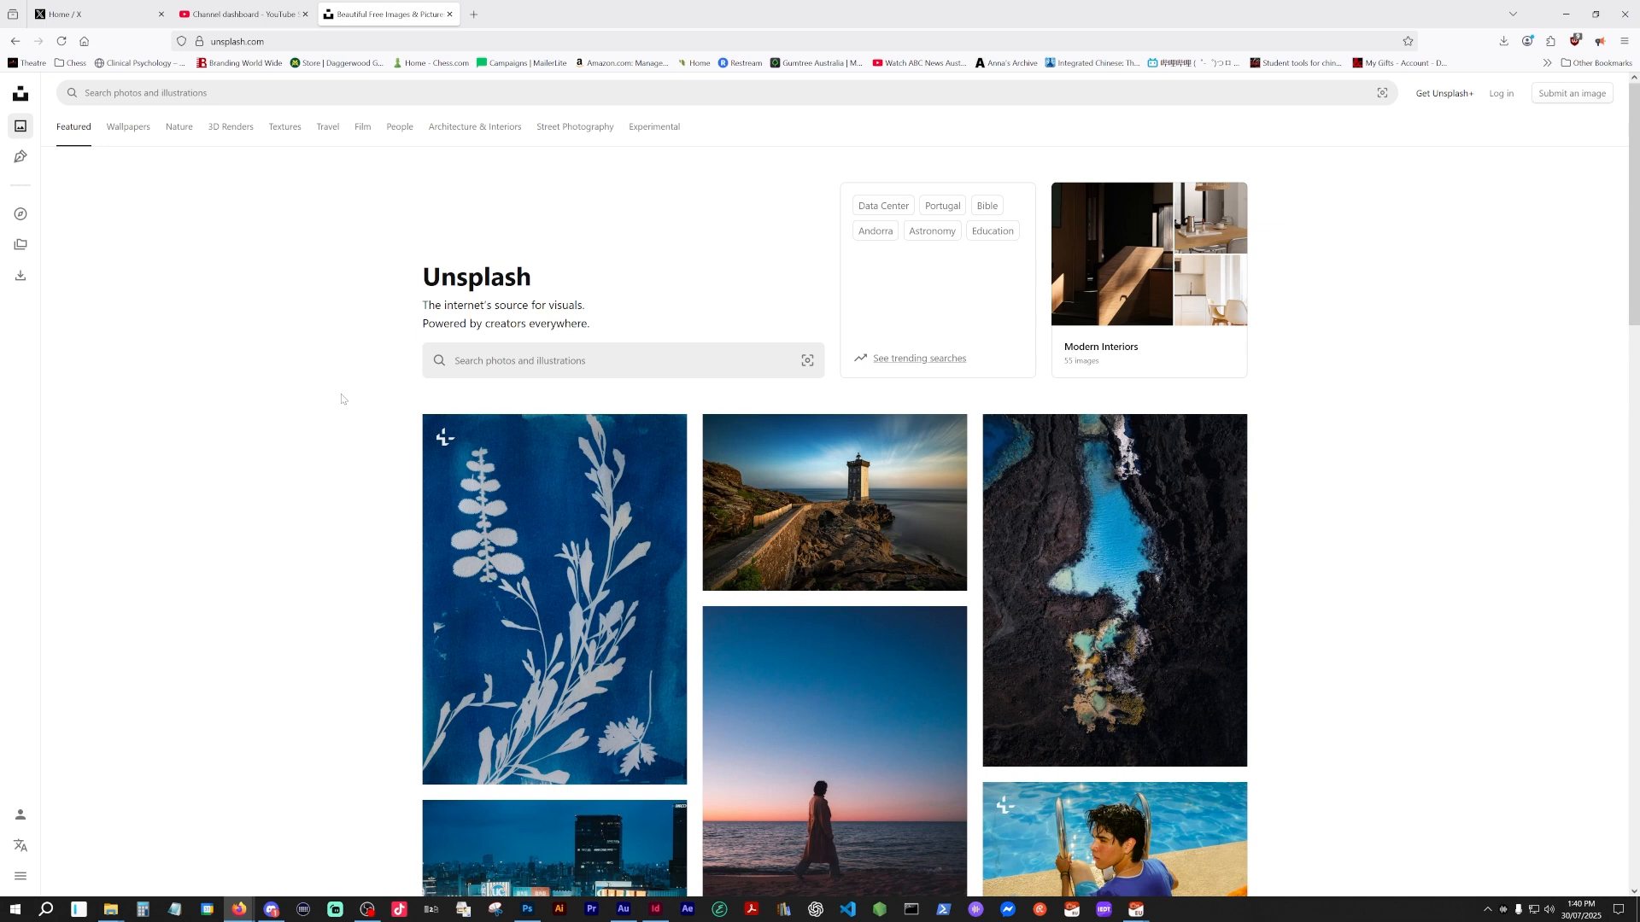
- Search Unsplash for "old paper" and browse the resulting paper textures
left_click(598, 360)
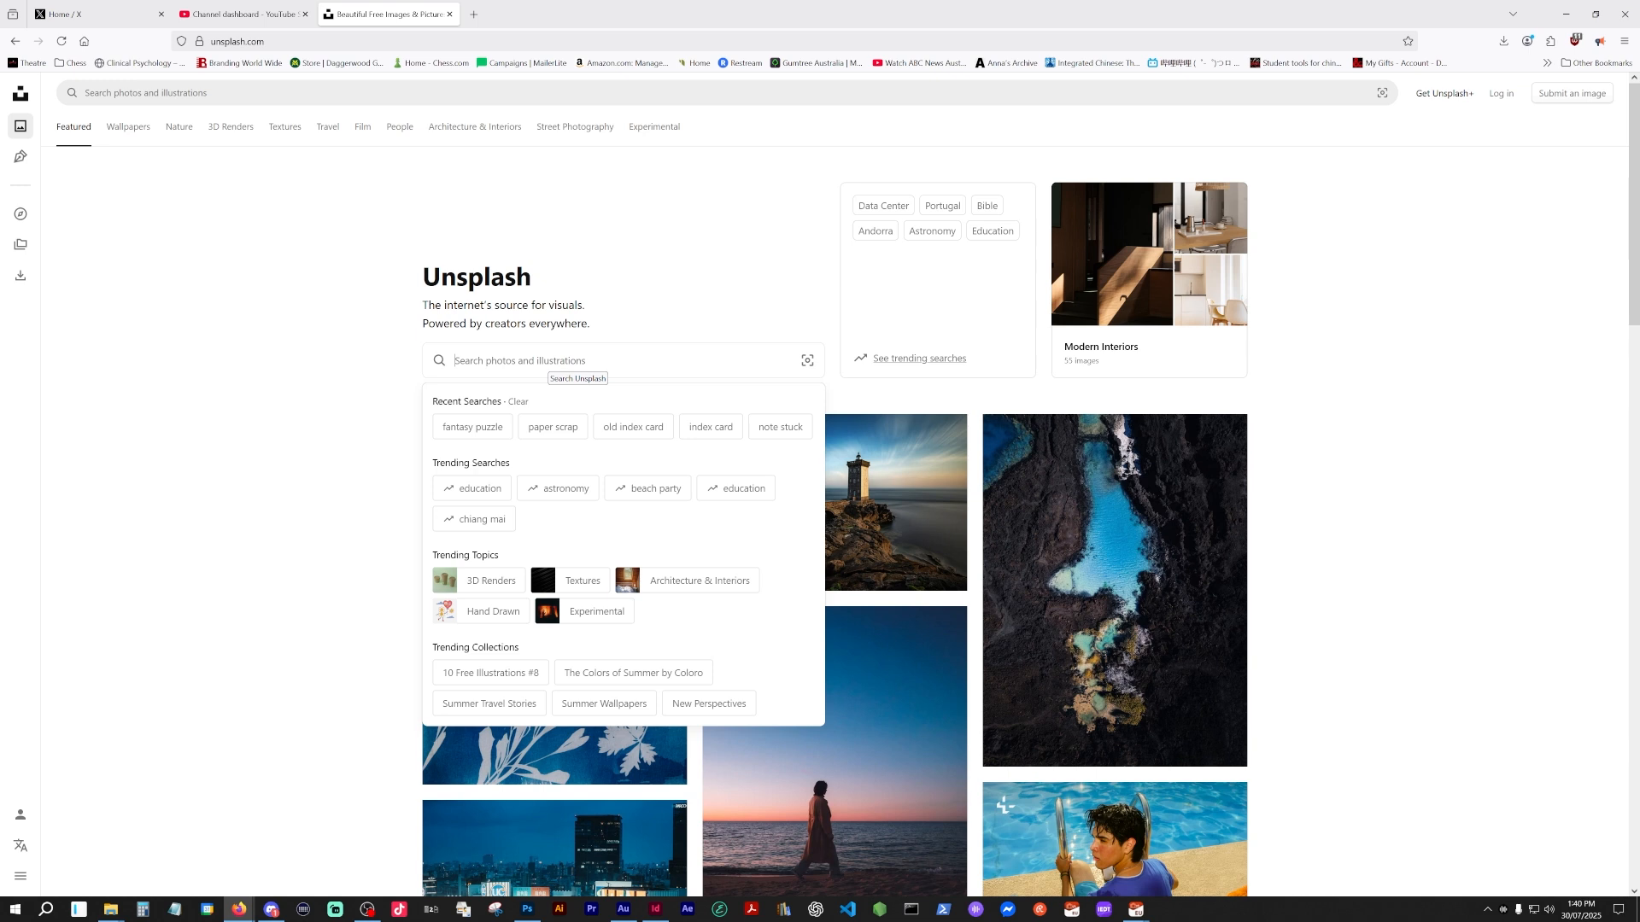
type("old paper")
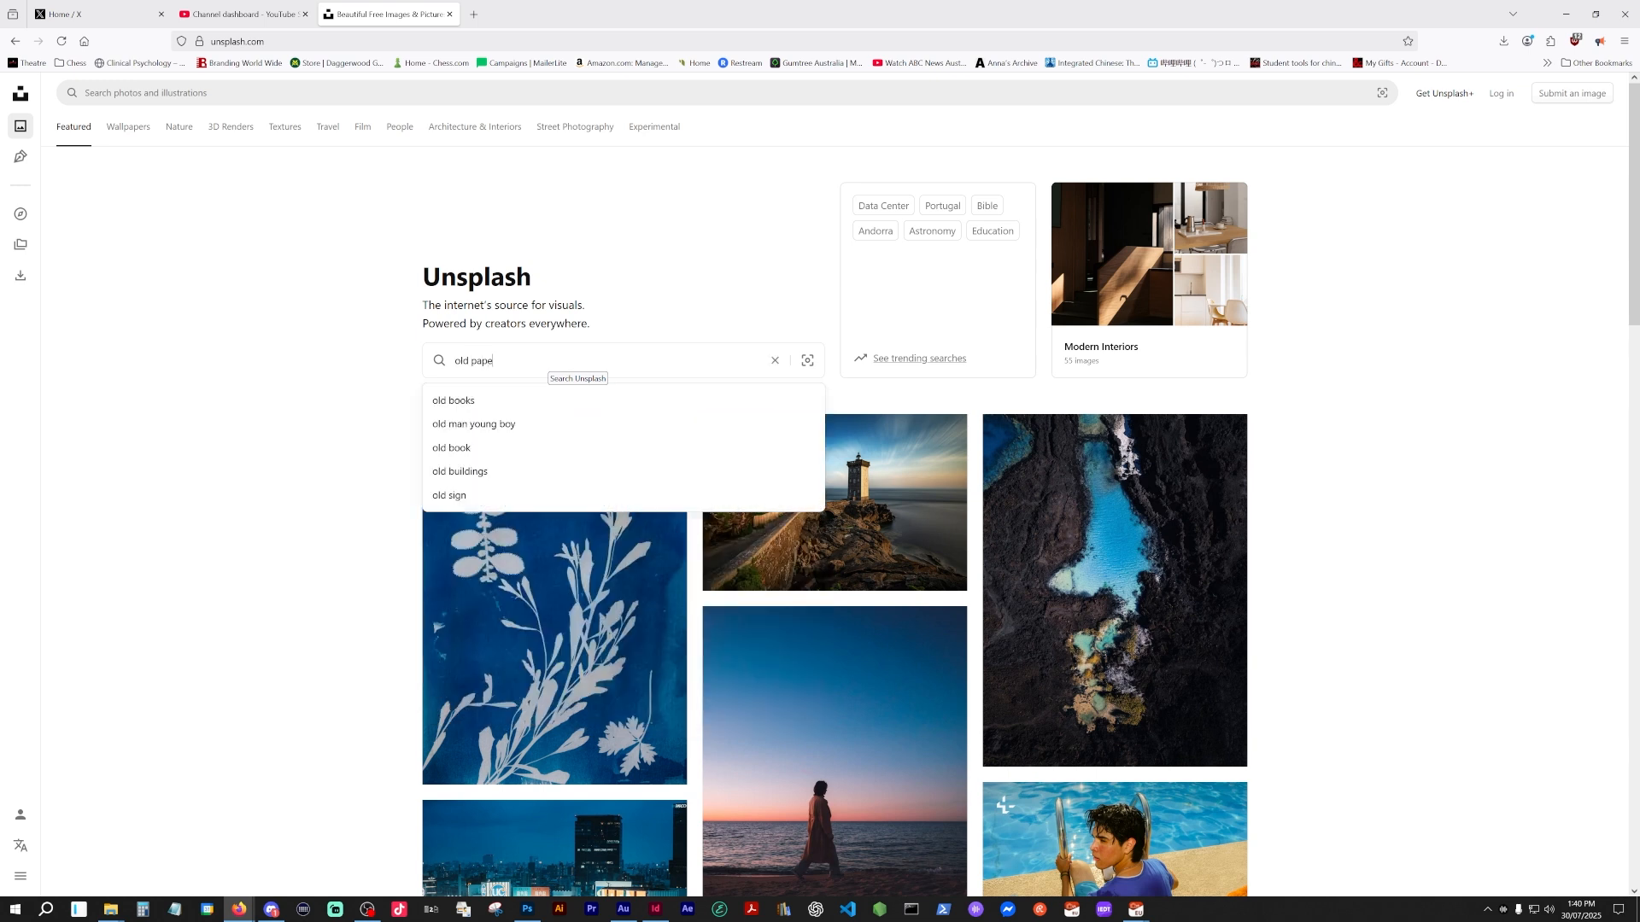
key("Return")
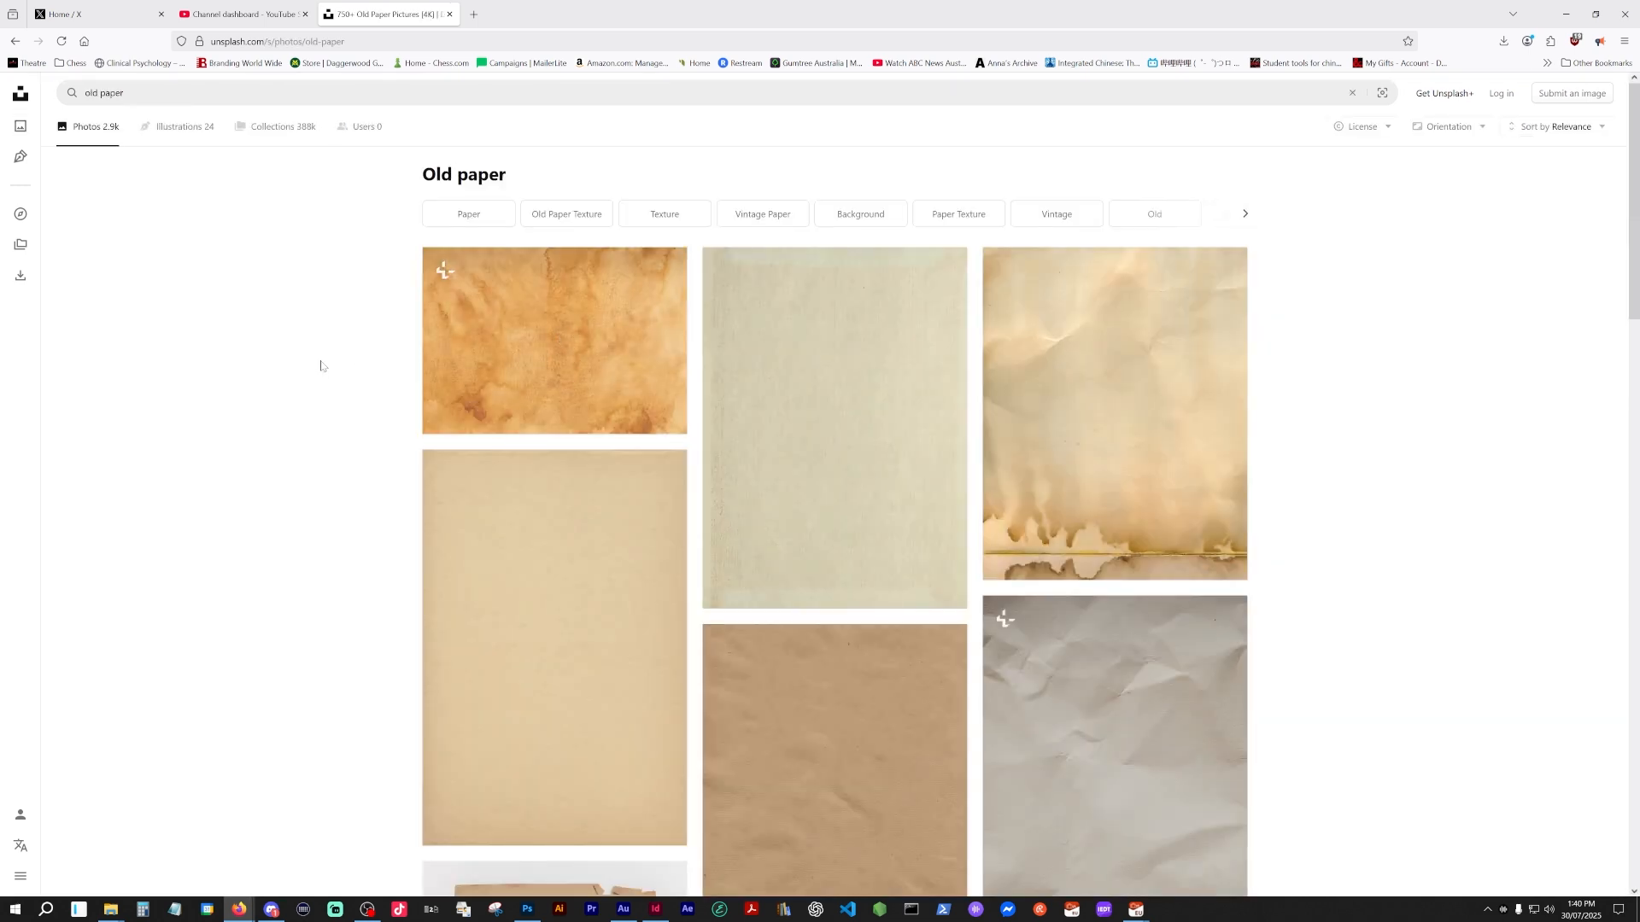
scroll(322, 366, "down", 2)
scroll(321, 366, "down", 5)
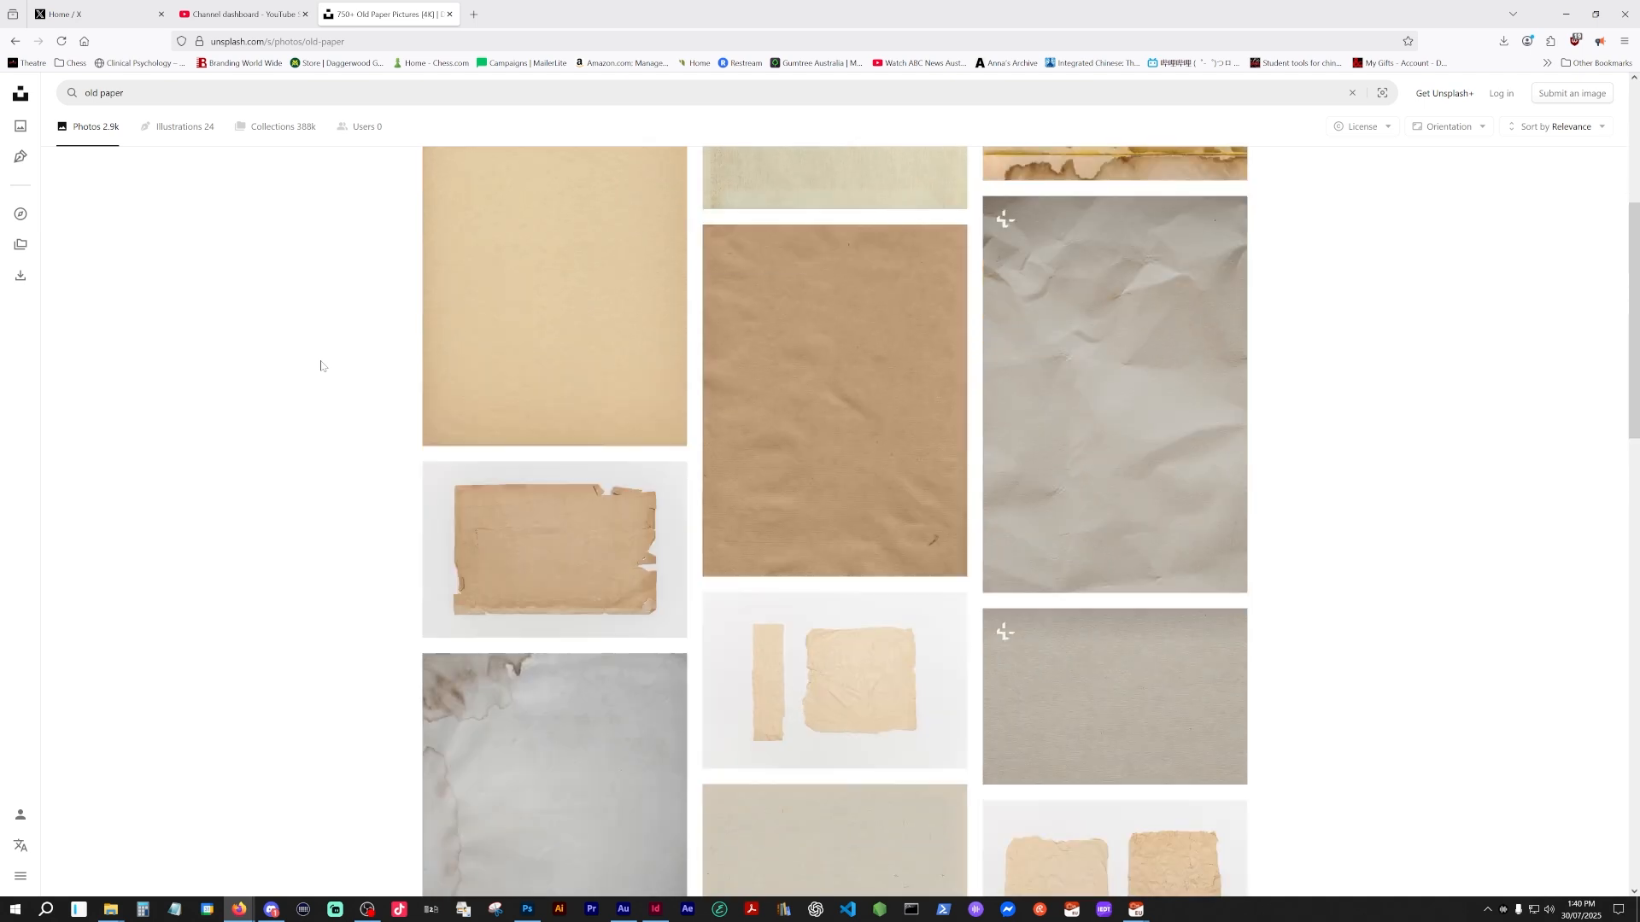
scroll(321, 366, "down", 12)
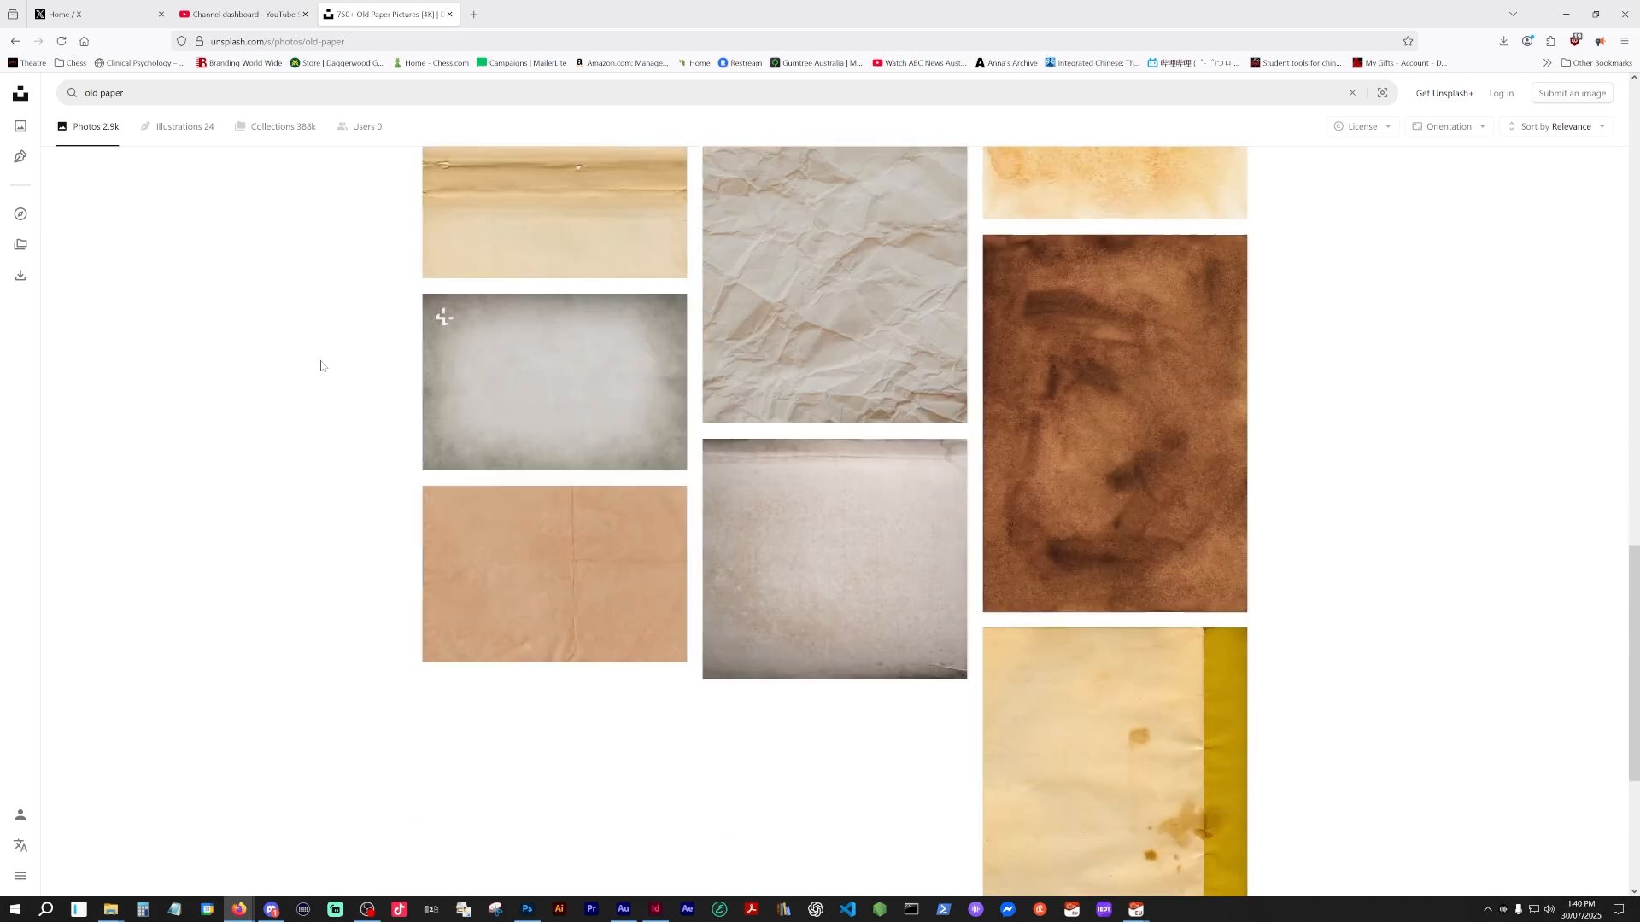
left_click(828, 798)
- Switch to the template's Assets folder in File Explorer and open the indieground-design Unsplash JPG
key("alt+Tab")
key("alt+Tab")
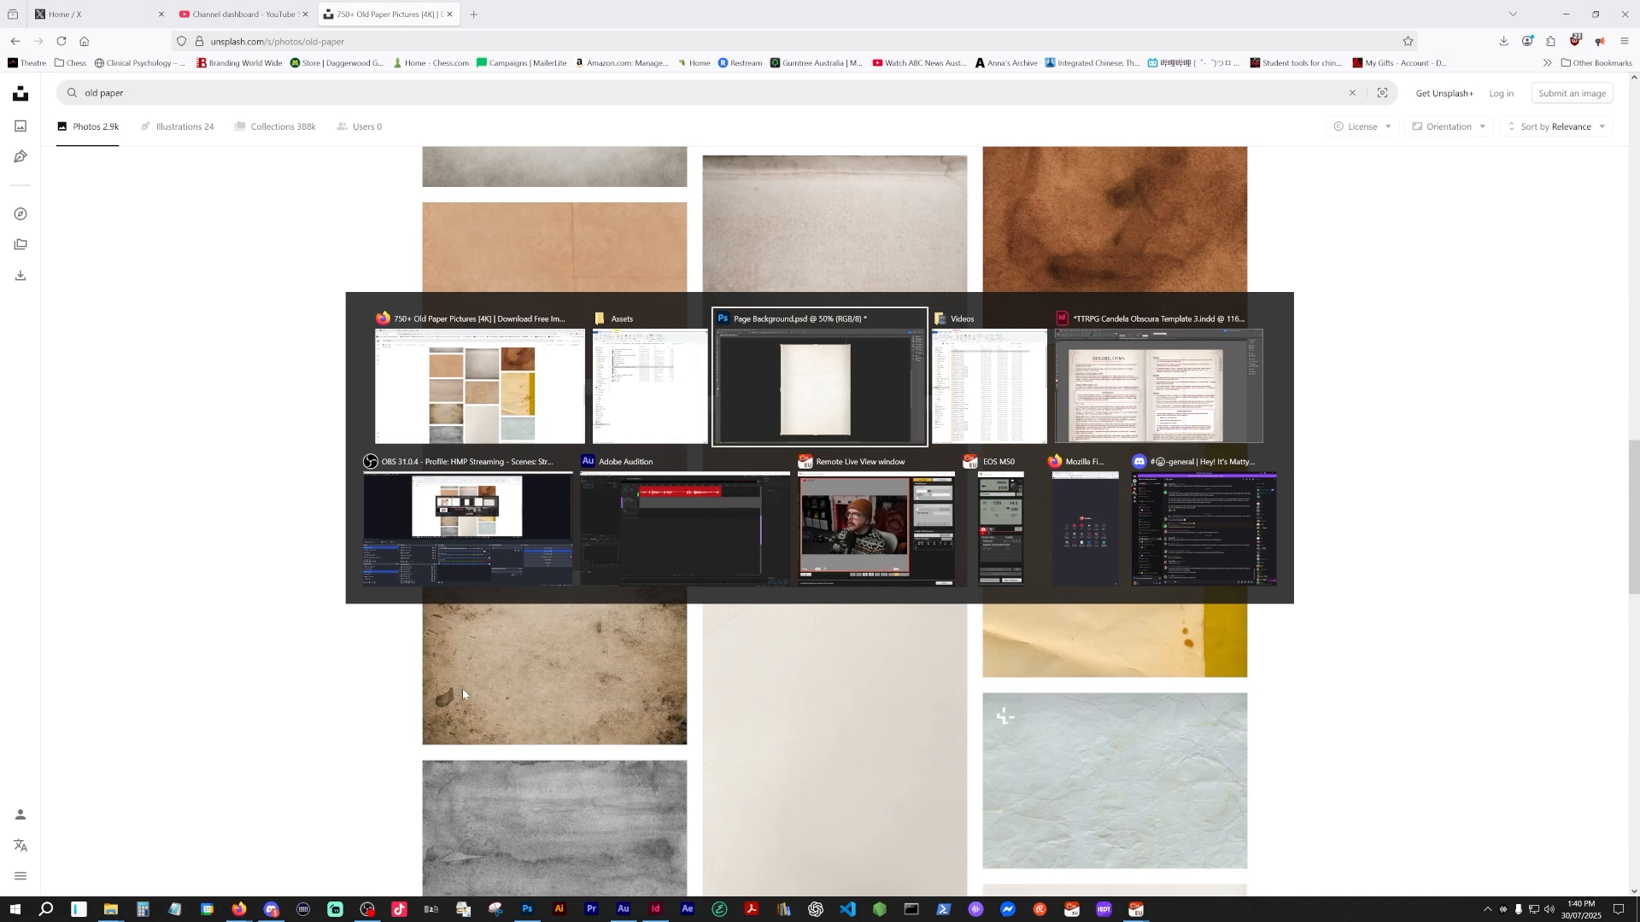
key("alt+Tab")
key("alt+Tab")
key("alt+Tab")
key("alt+Tab")
key("alt+Tab")
key("alt+Tab")
key("alt+Tab")
key("alt+Tab")
key("alt+Tab")
key("alt+Tab")
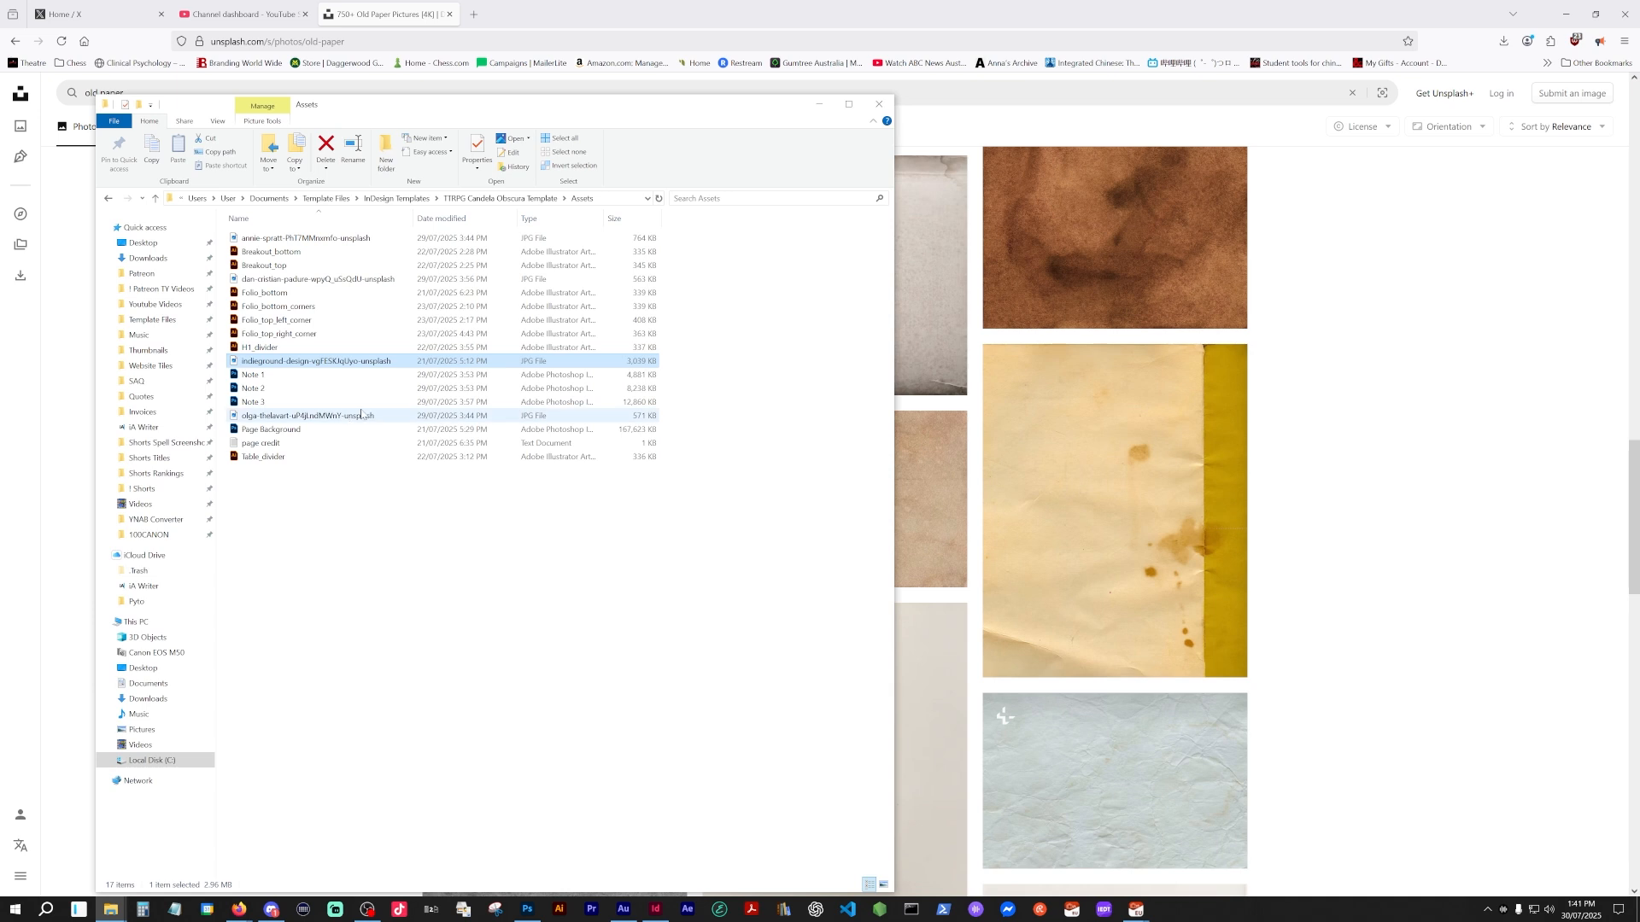
double_click(344, 361)
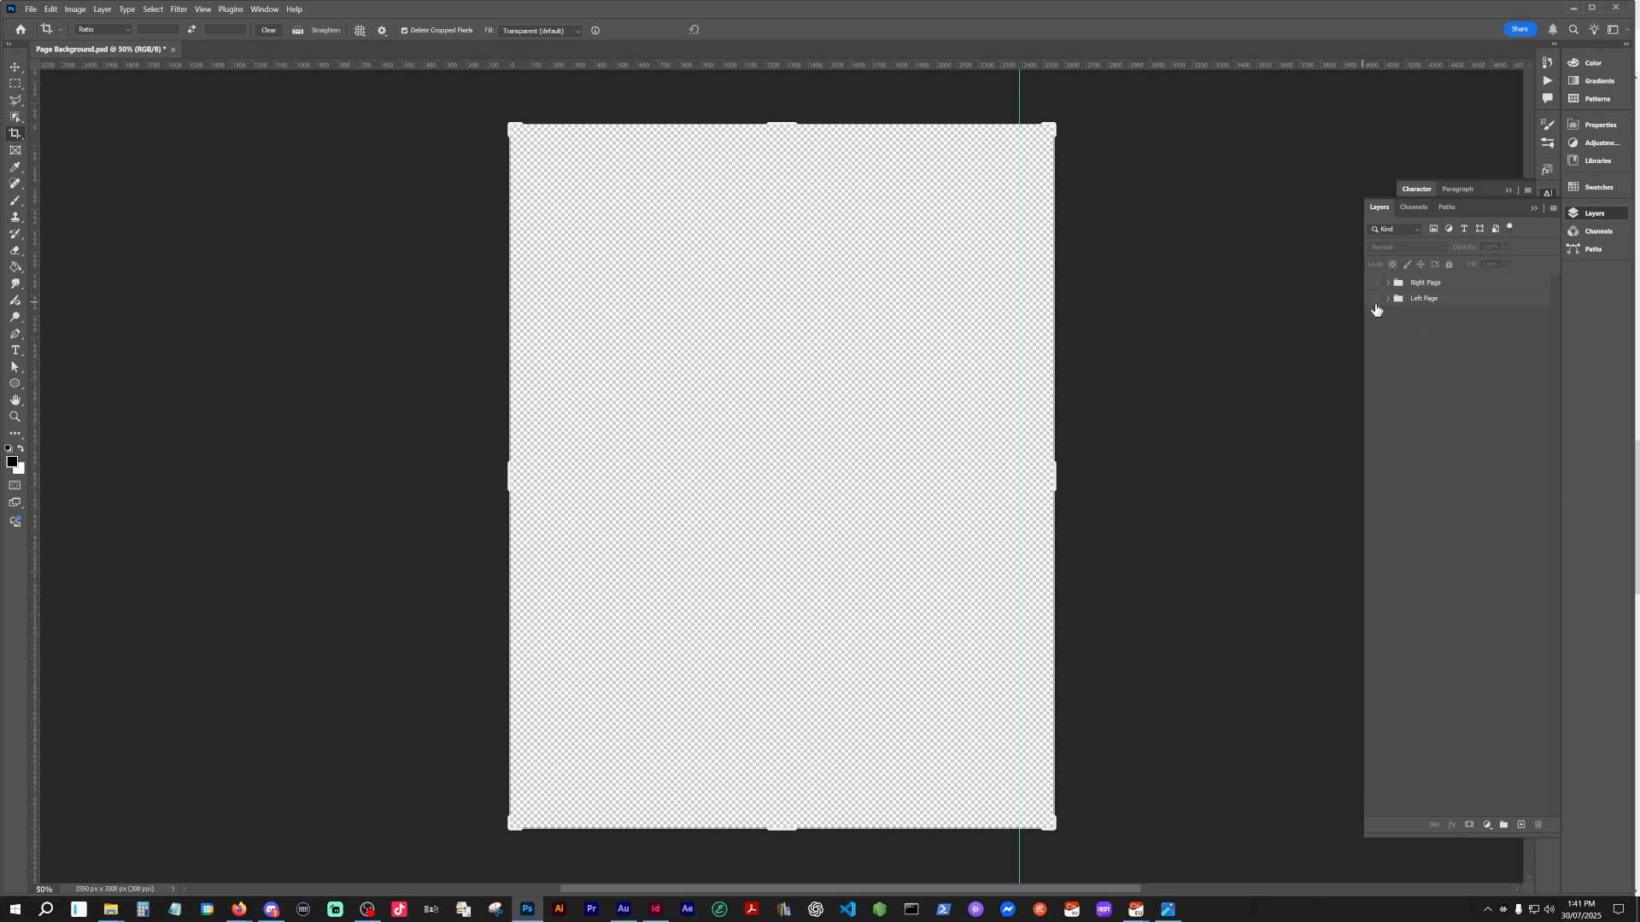
- In Photoshop's Page Background.psd, show the Left Page group, preview the Right Page group, and expand Left Page's layers
left_click(1375, 299)
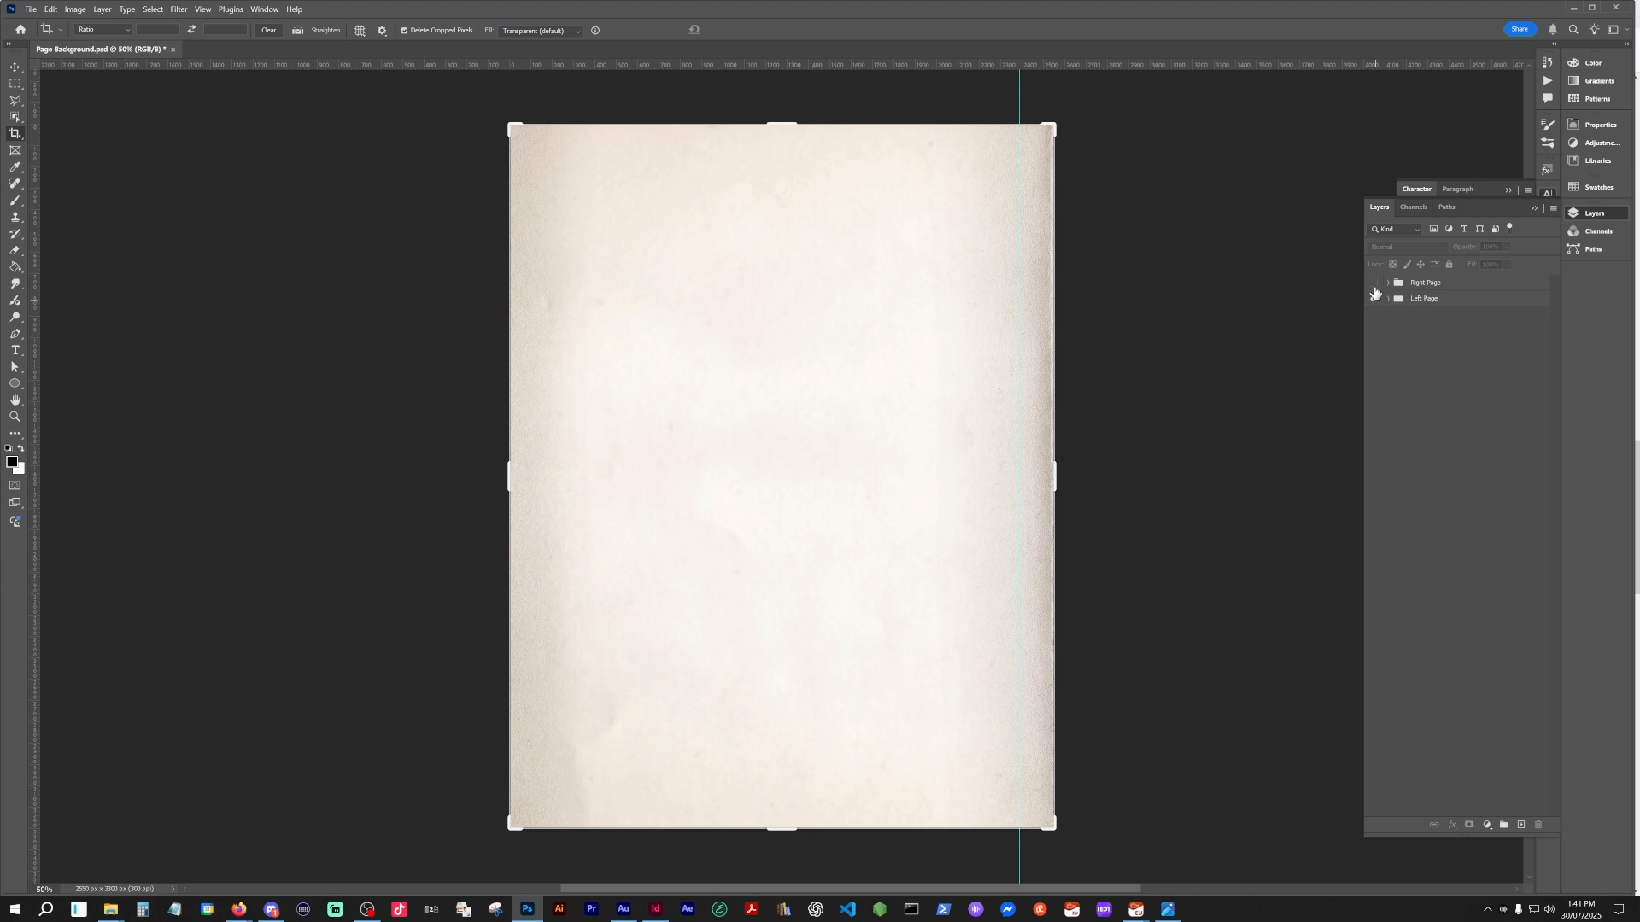
left_click(1374, 284)
left_click(1373, 285)
left_click(1388, 299)
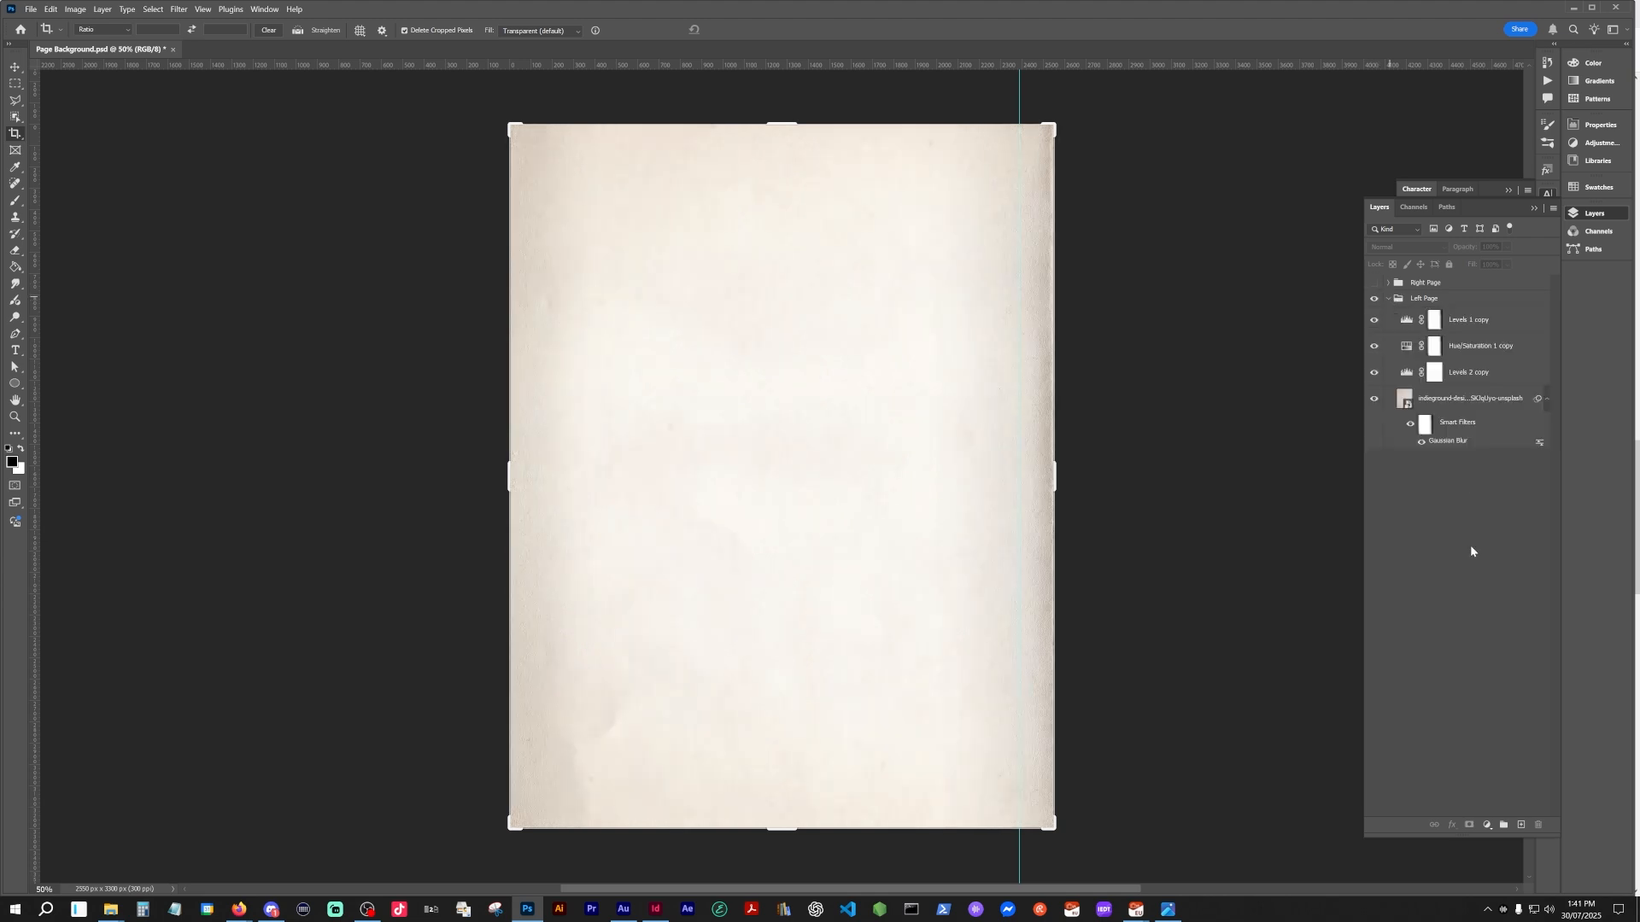
- Isolate the Left Page paper texture, then restore its two Levels layers and Hue/Saturation layer to compare the effect
left_click(1374, 400, "alt")
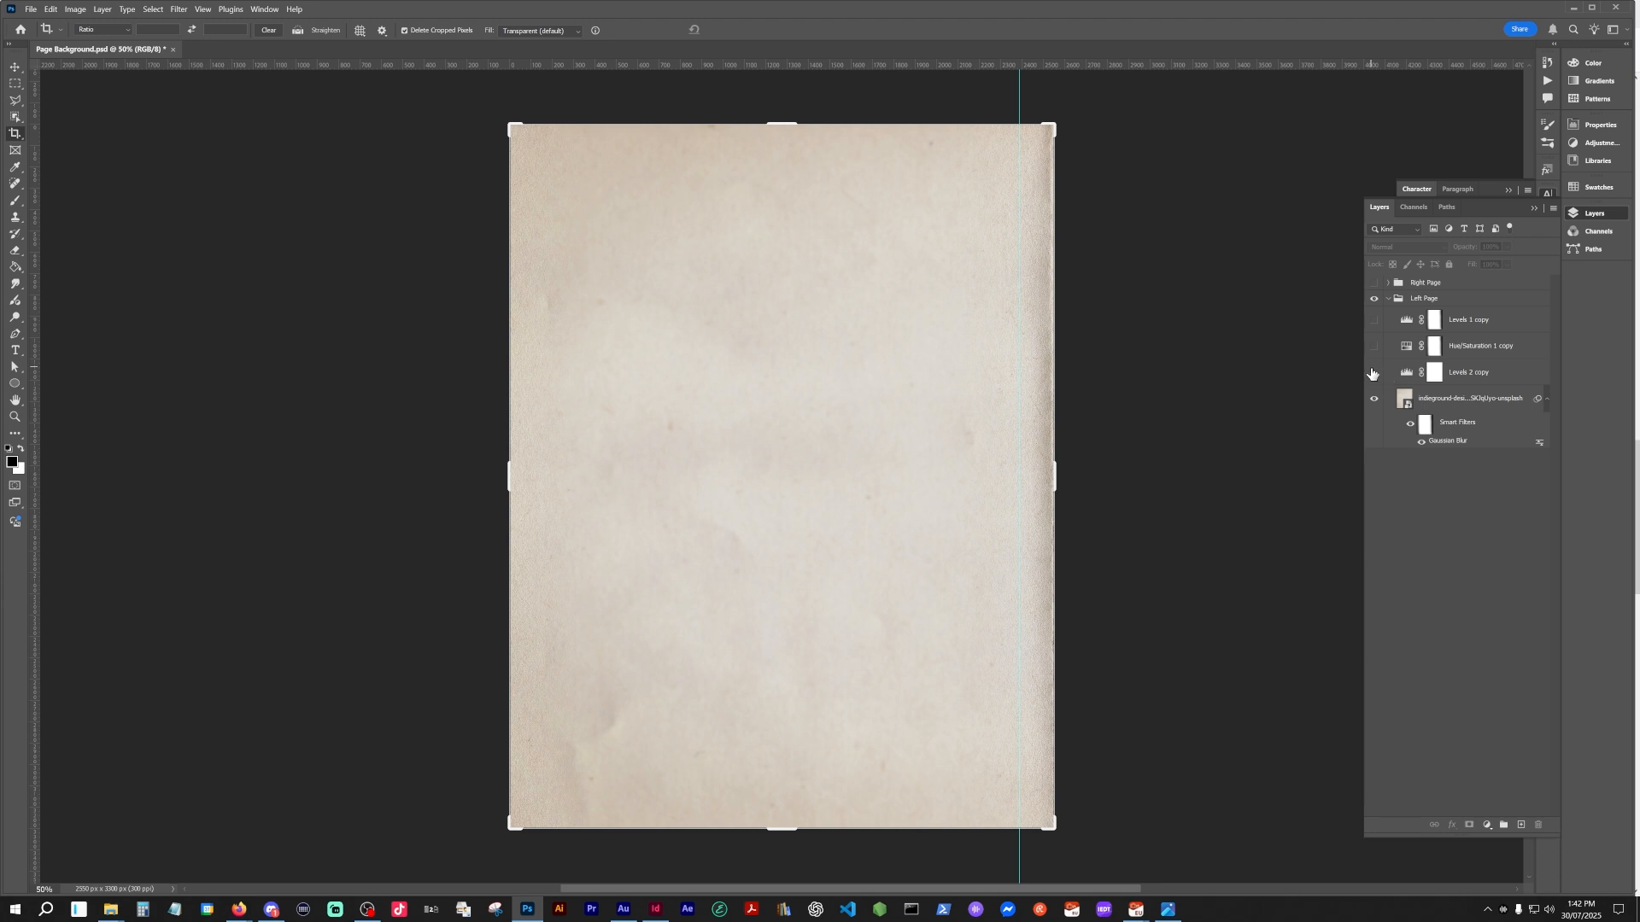
left_click_drag(1374, 374, 1375, 329)
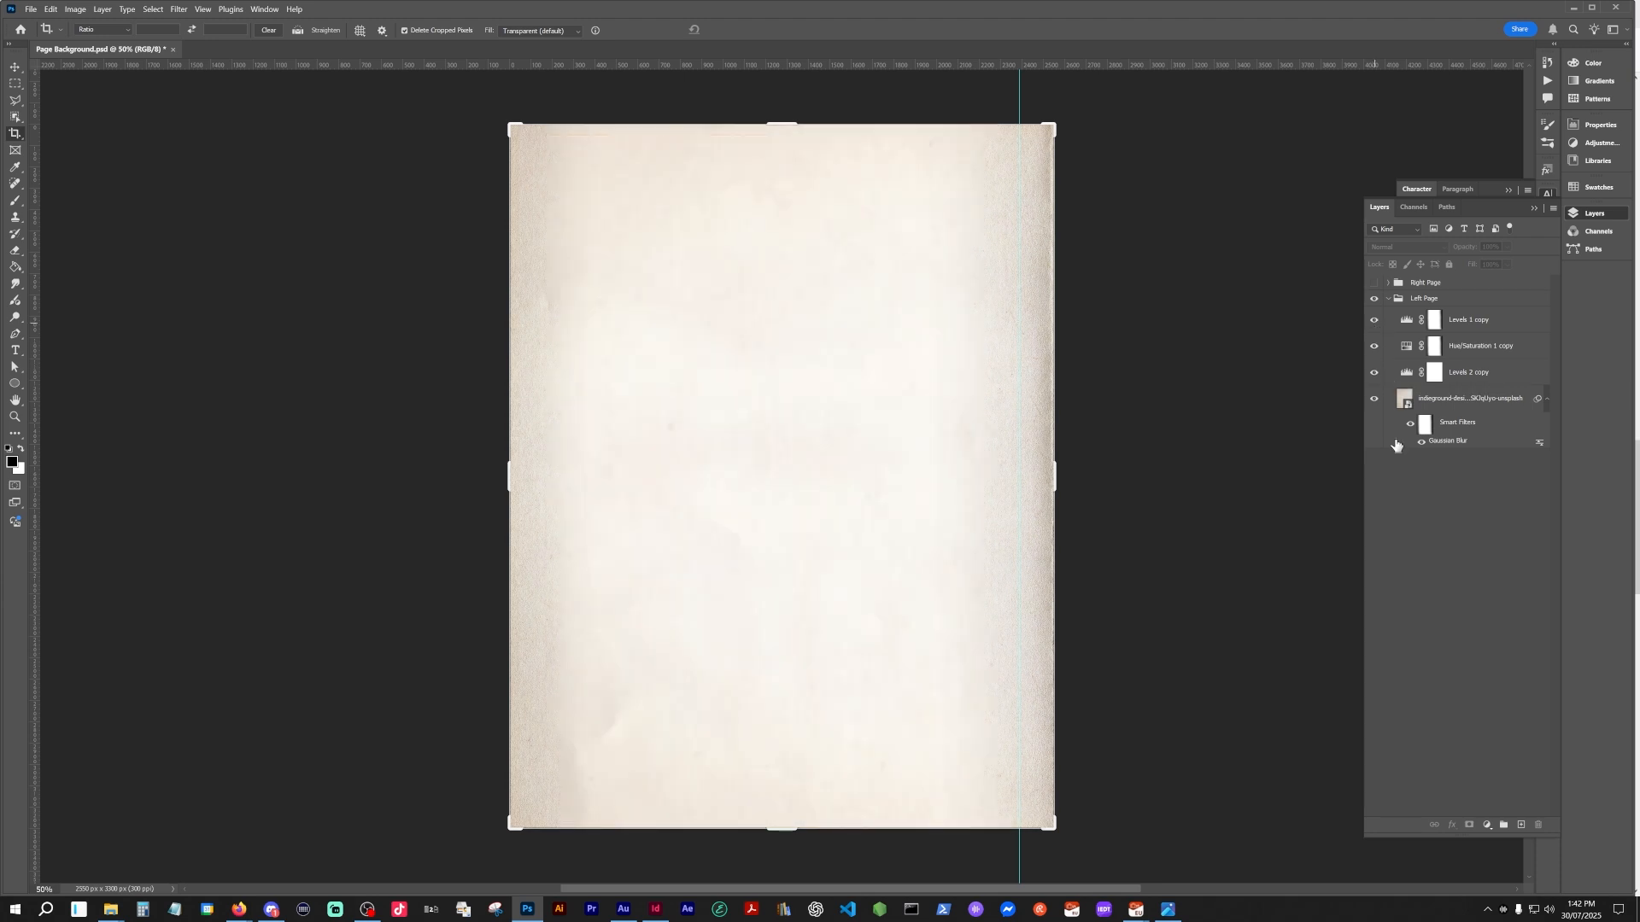
- Expand the Right Page group and toggle the visibility of its Levels 1, Hue/Saturation 1 and Levels 2 layers
left_click(1388, 282)
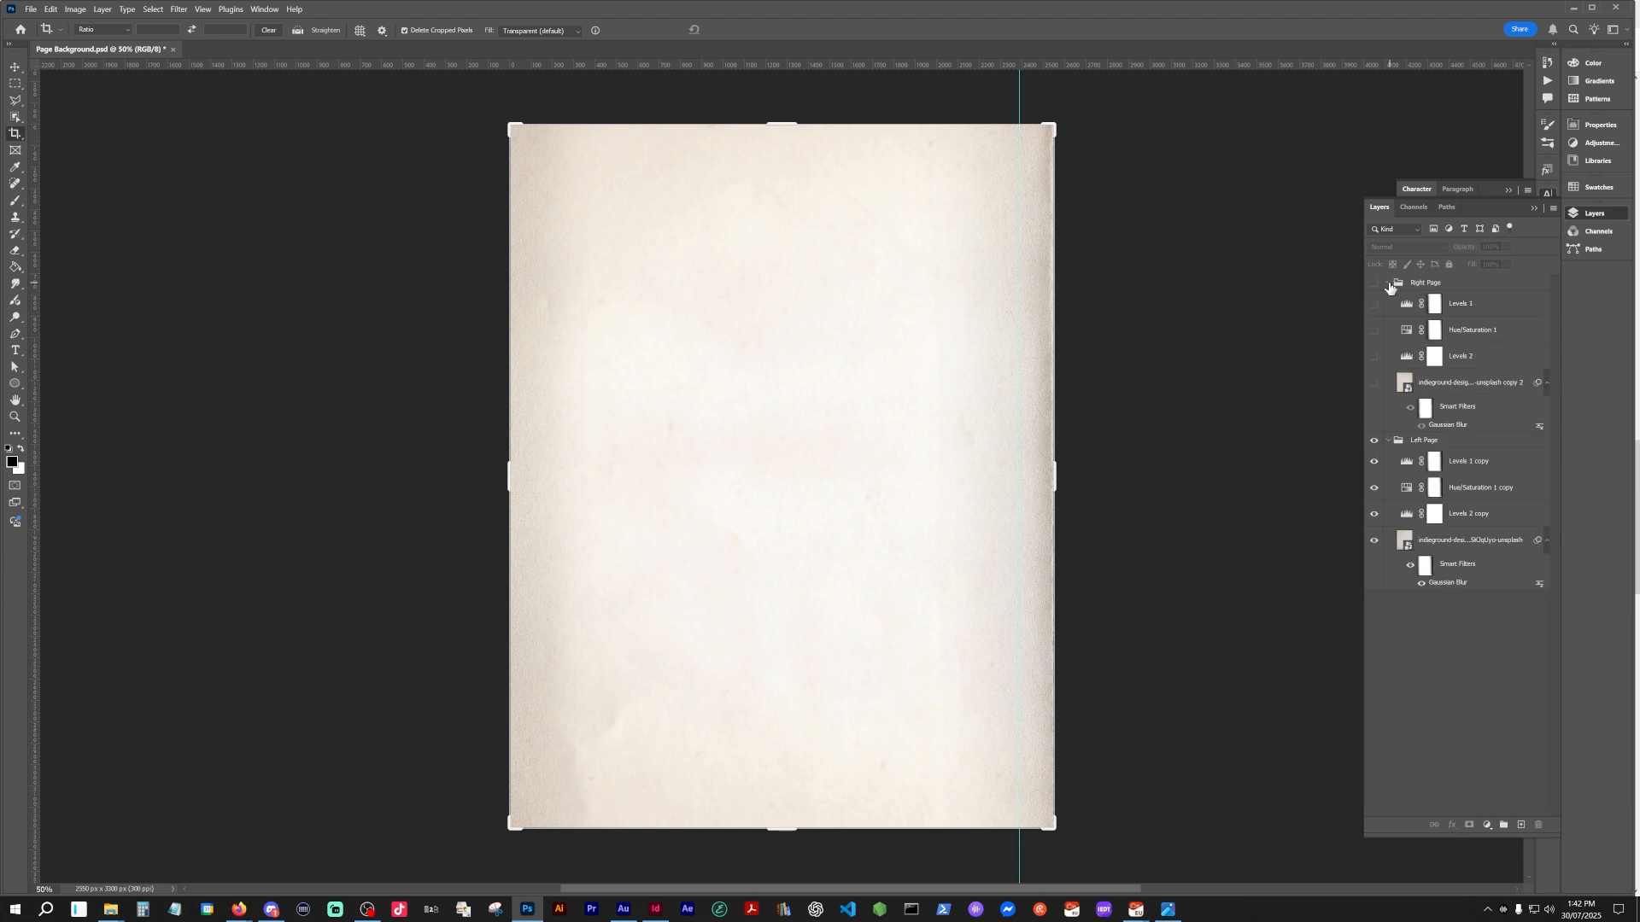
left_click(1374, 304)
left_click(1374, 330)
left_click(1376, 357)
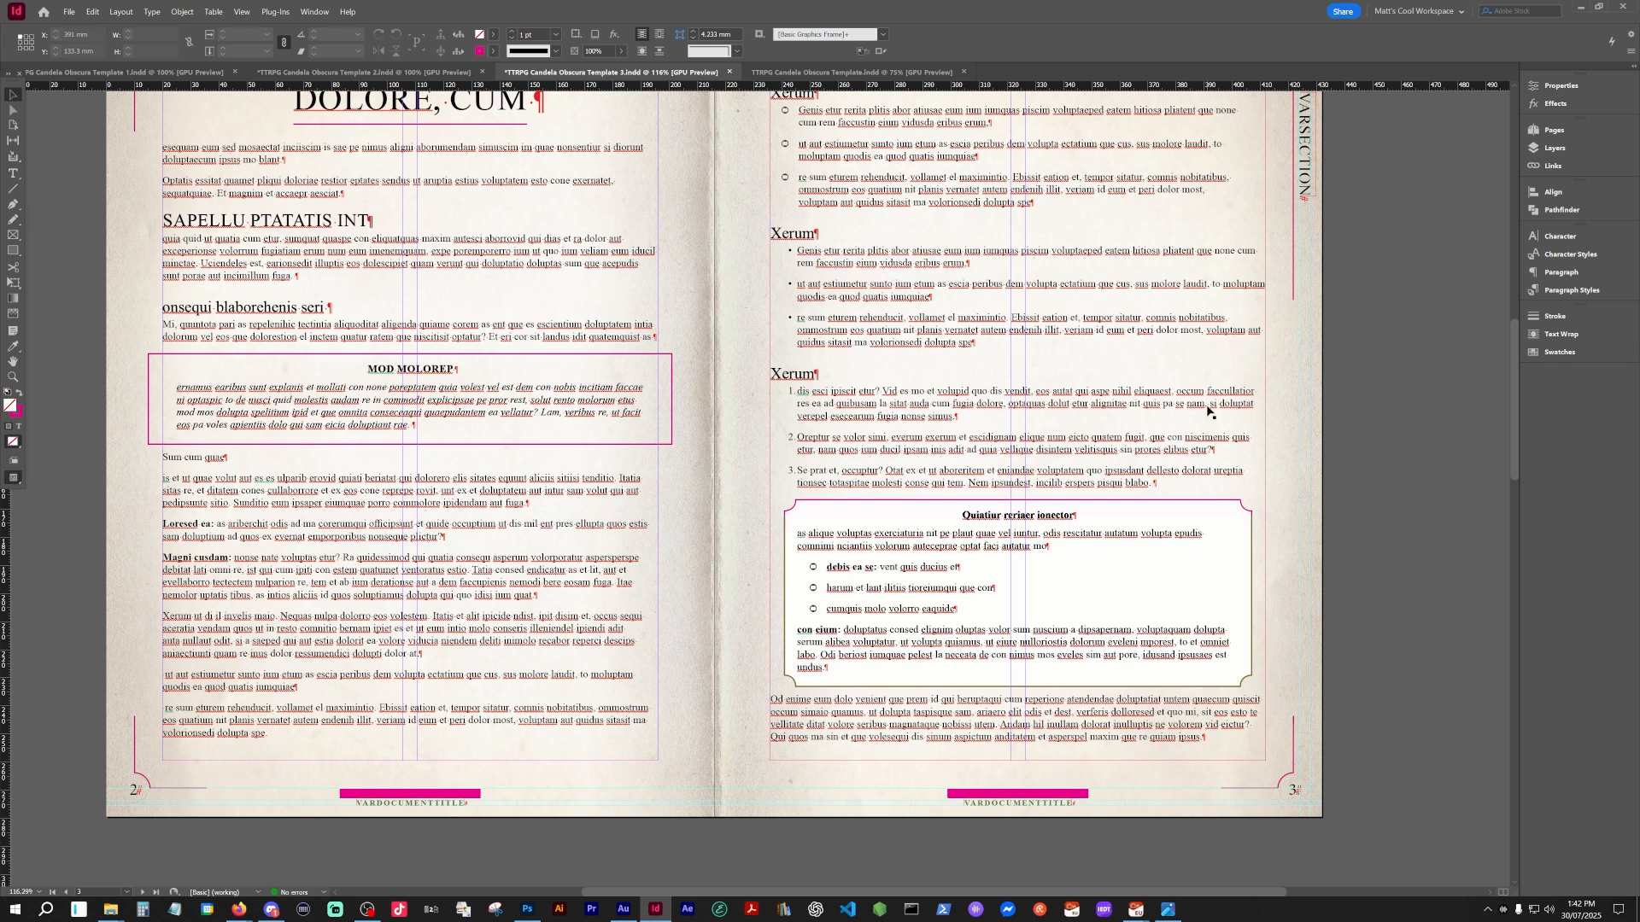
- Switch to InDesign's Template 3 document and examine its layers and the paper background behind the text on pages 2-3
scroll(1404, 373, "up", 2)
left_click(1581, 131)
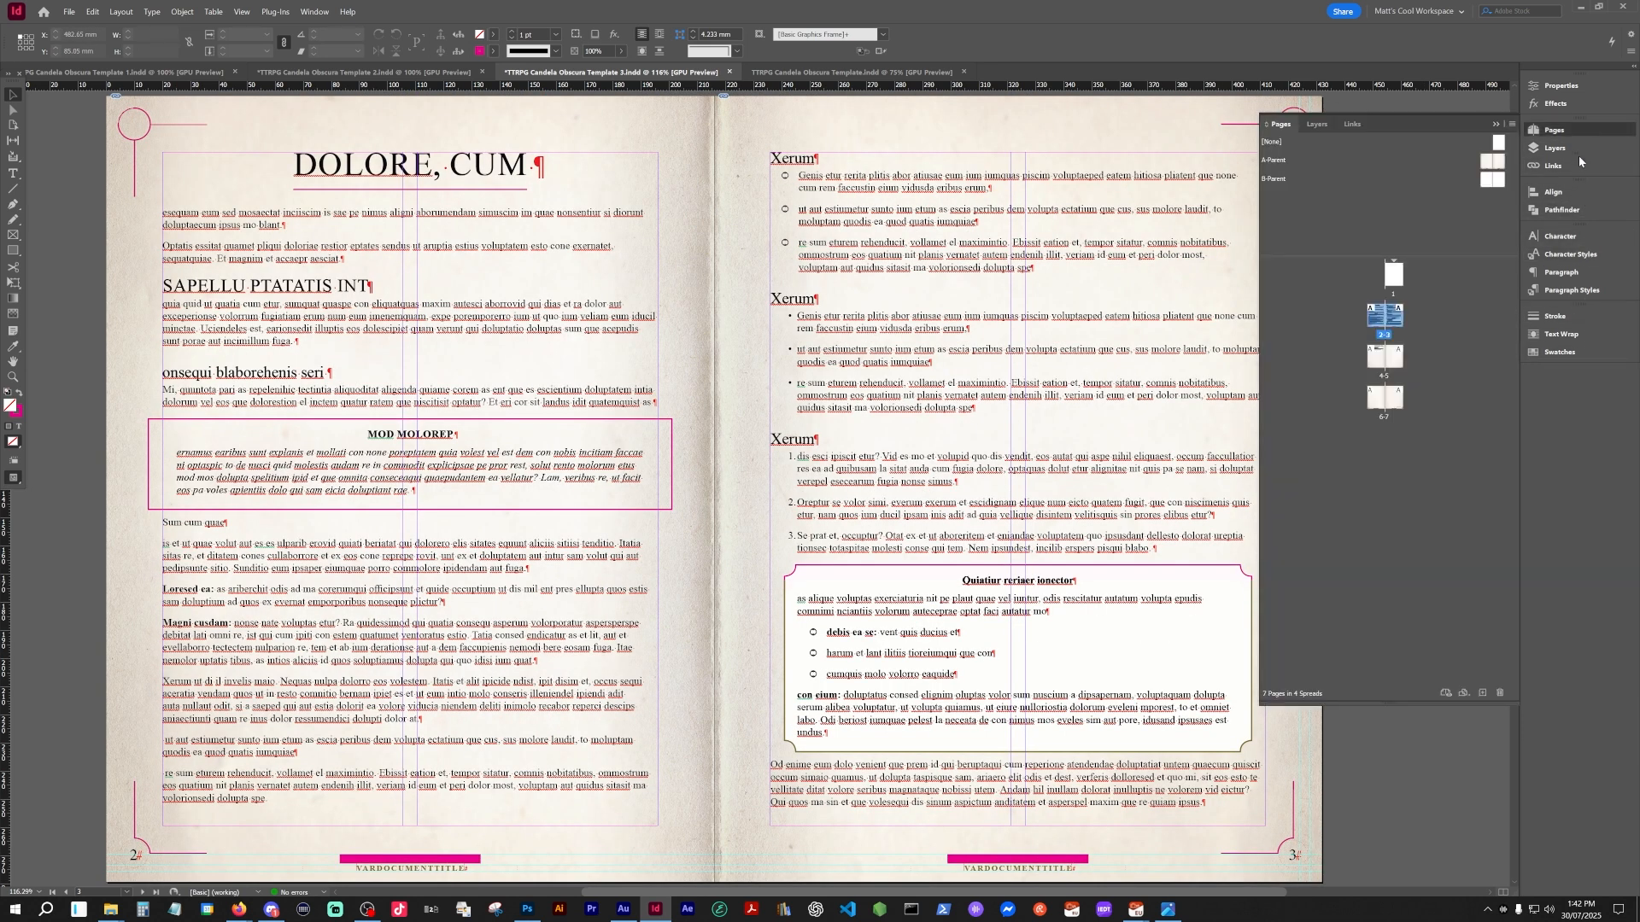
left_click(1576, 144)
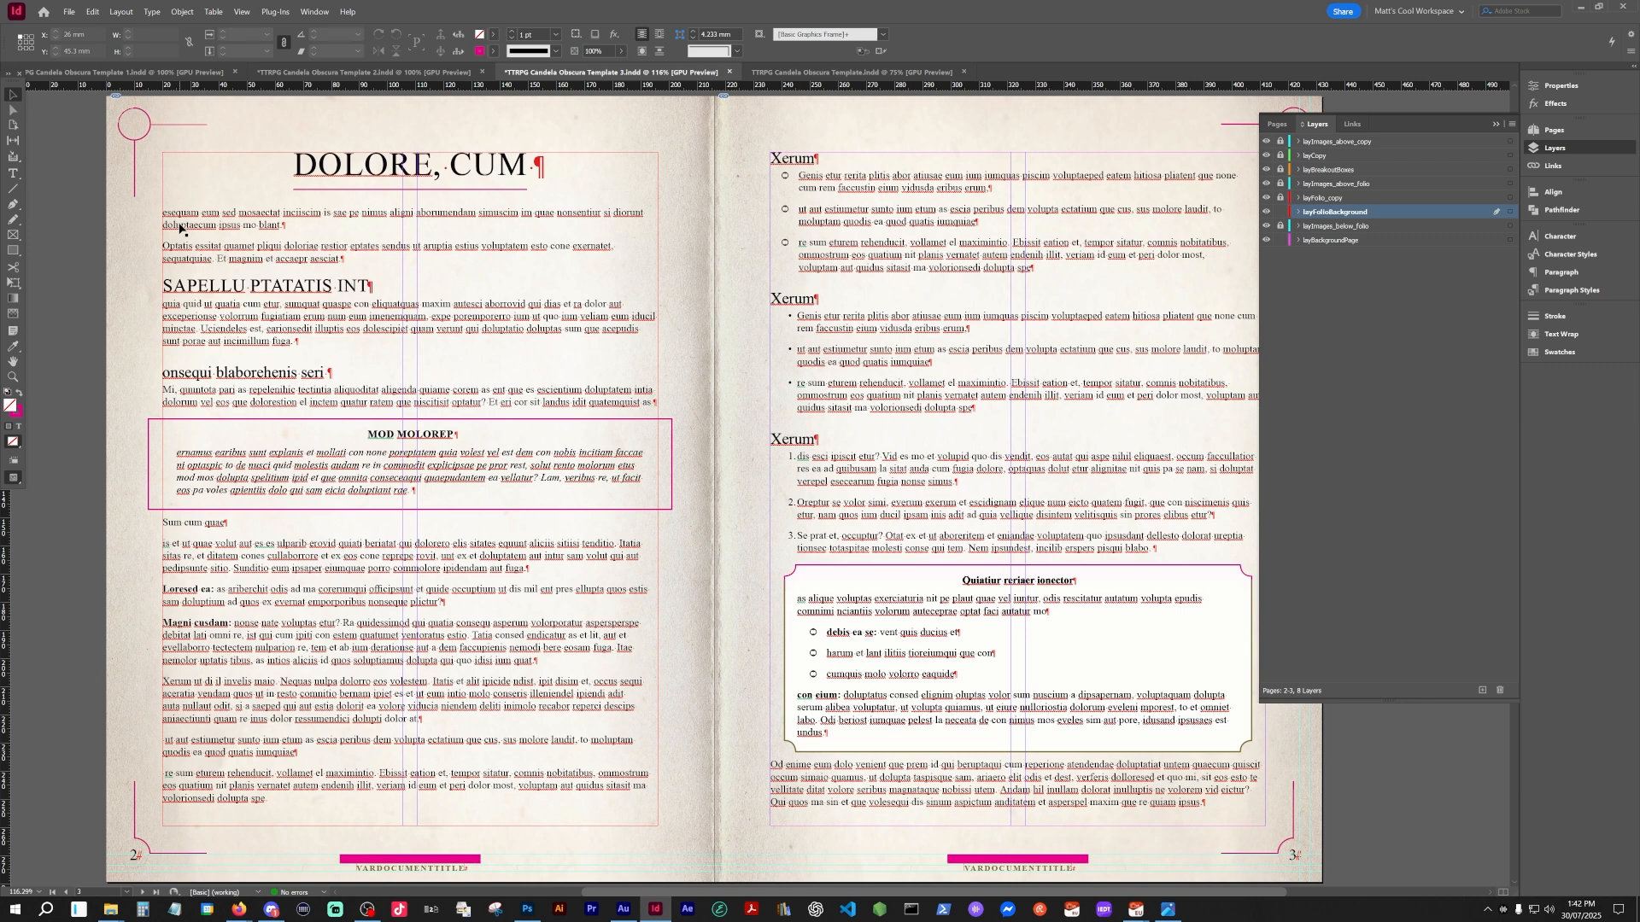
key("t")
scroll(842, 541, "up", 8)
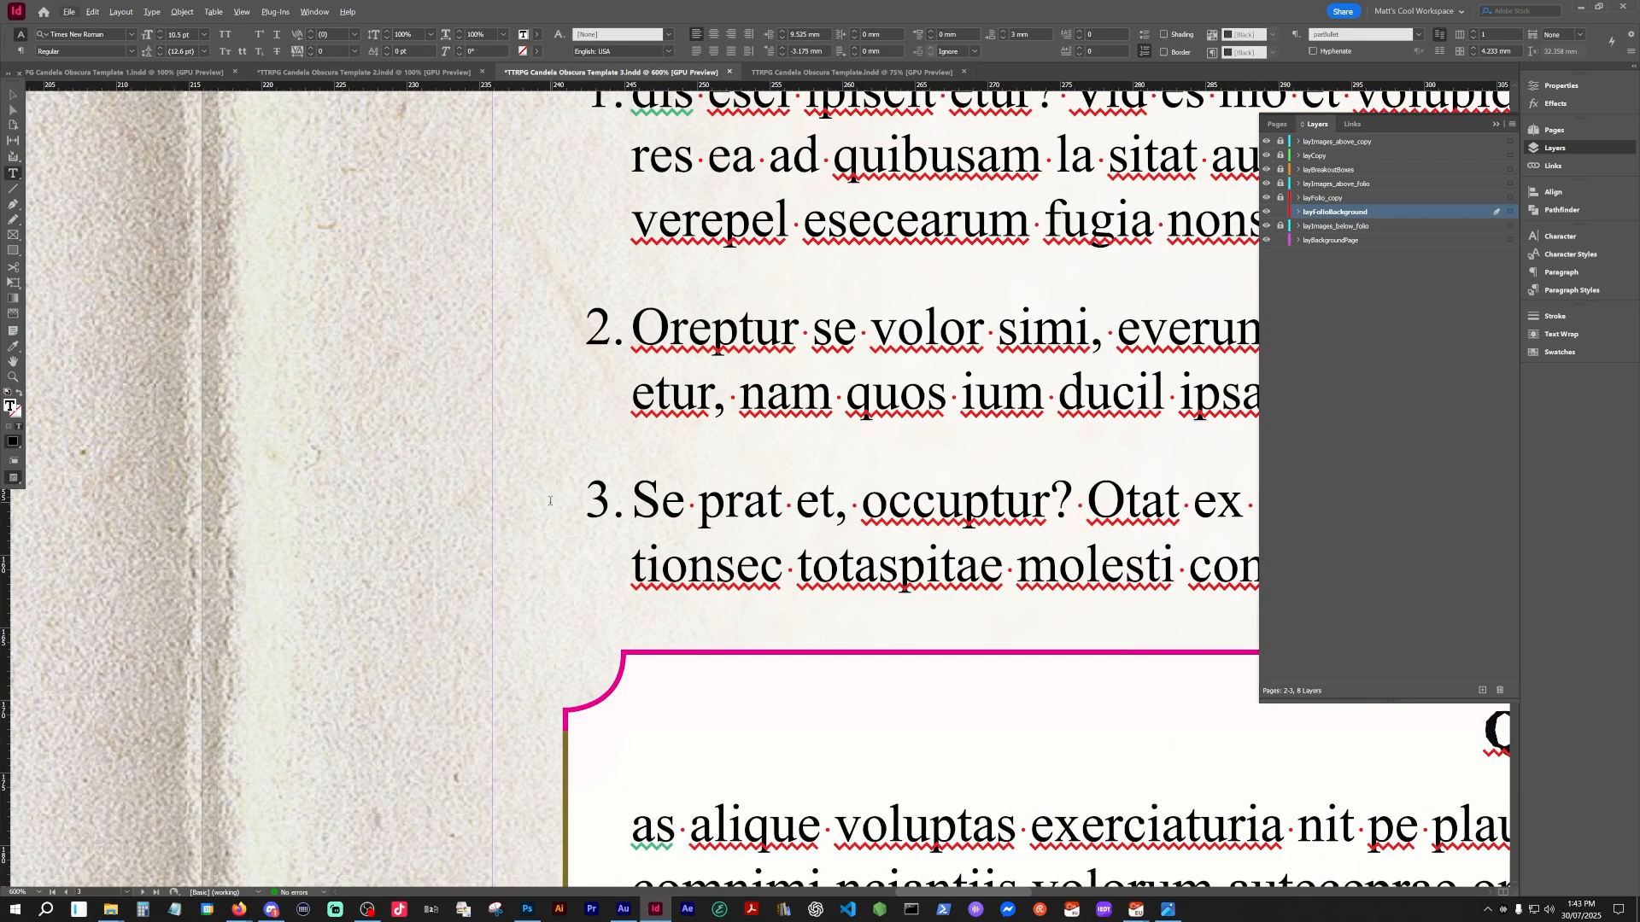
scroll(681, 507, "down", 2)
scroll(680, 506, "down", 3)
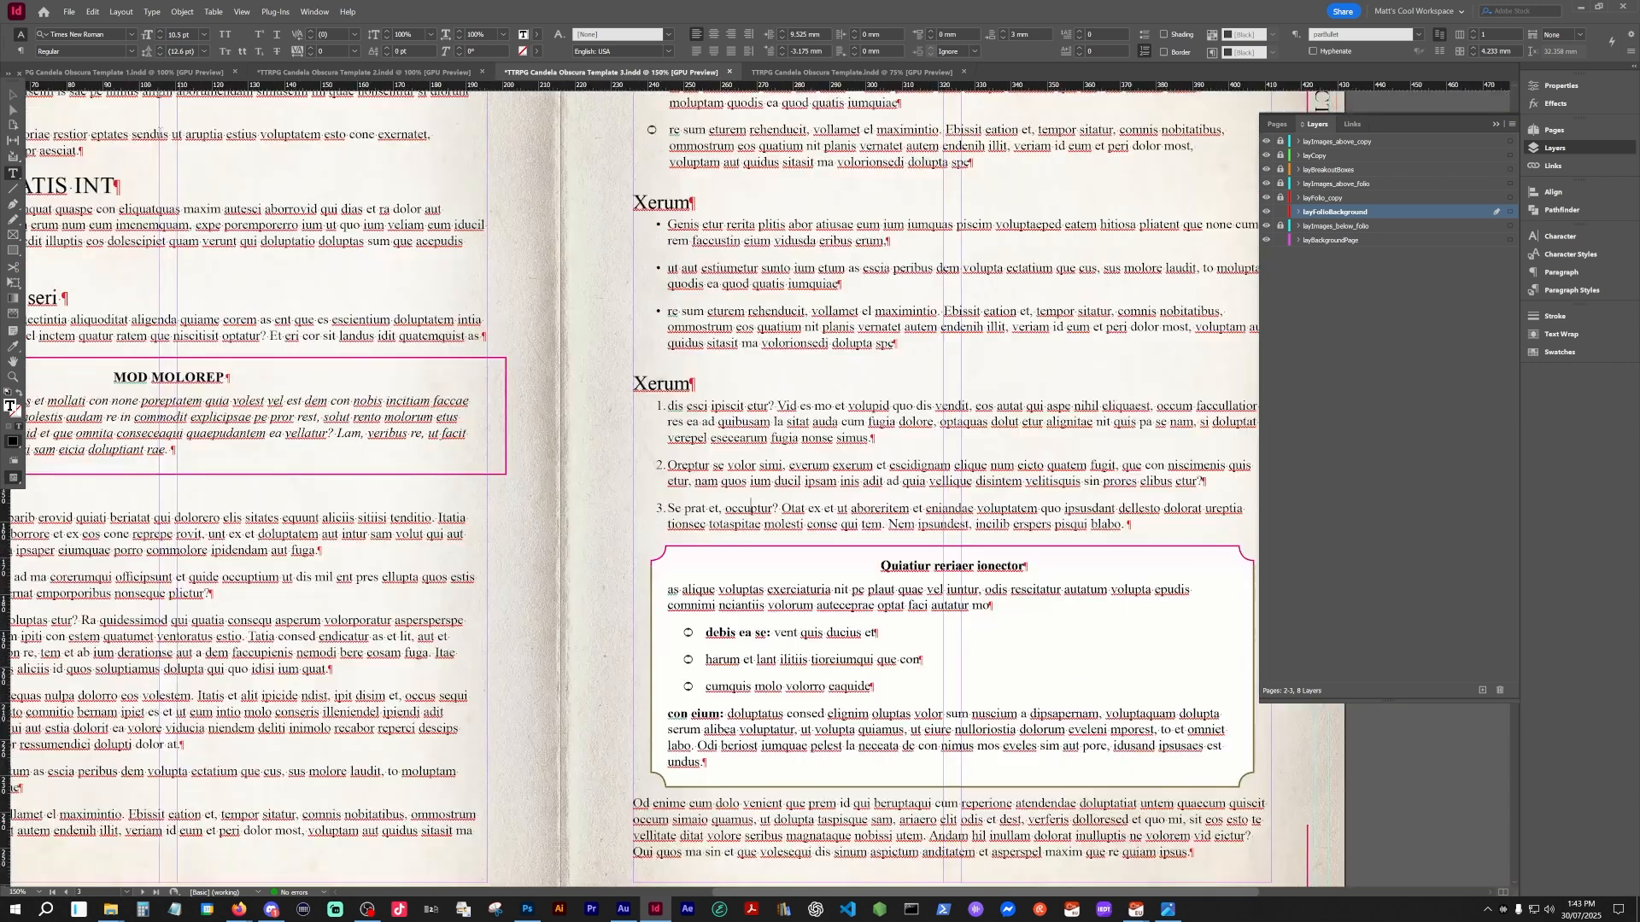
- Open the right page of A-Parent and examine the background, corner ornaments and footer elements across both parent pages
left_click(13, 94)
left_click_drag(277, 251, 651, 377)
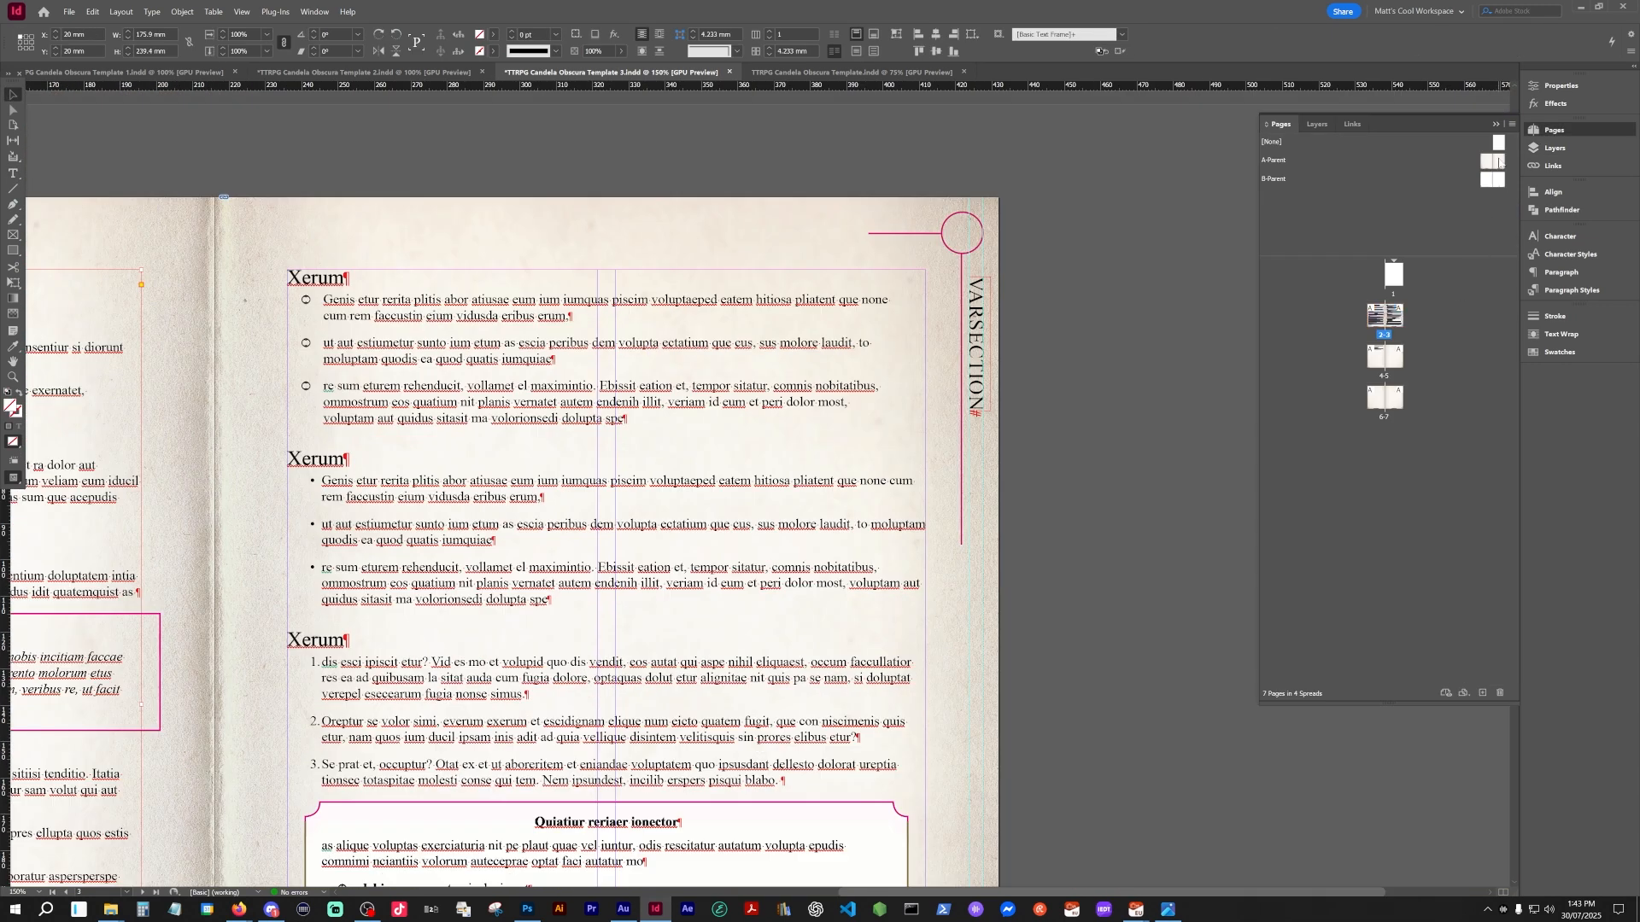
double_click(1499, 162)
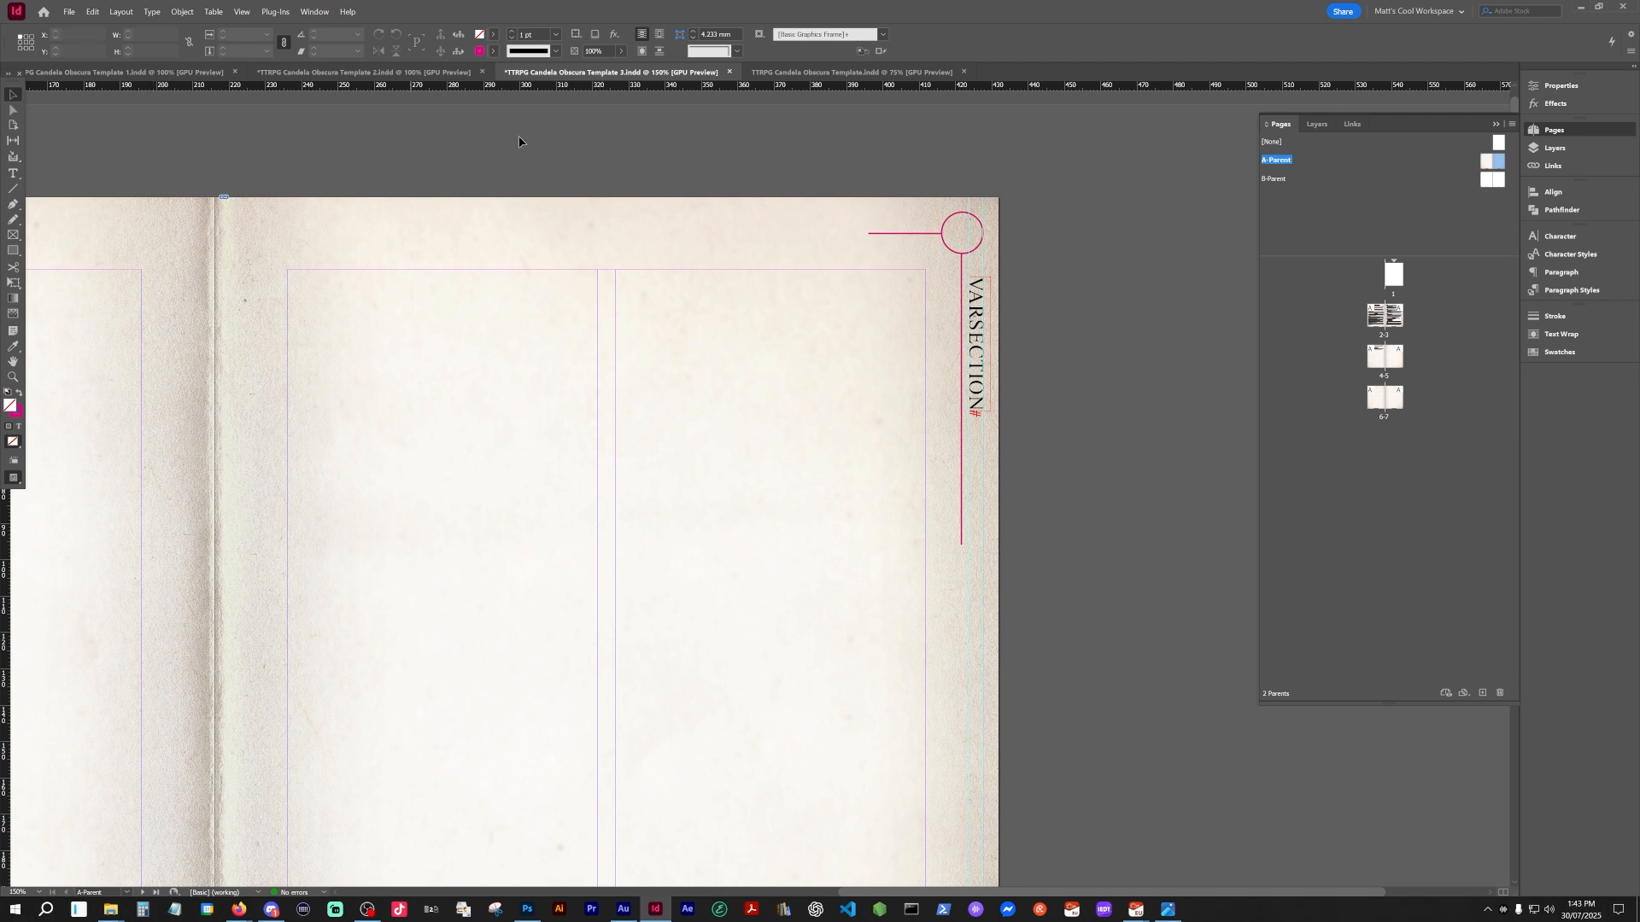
scroll(598, 188, "right", 2)
scroll(769, 512, "down", 5)
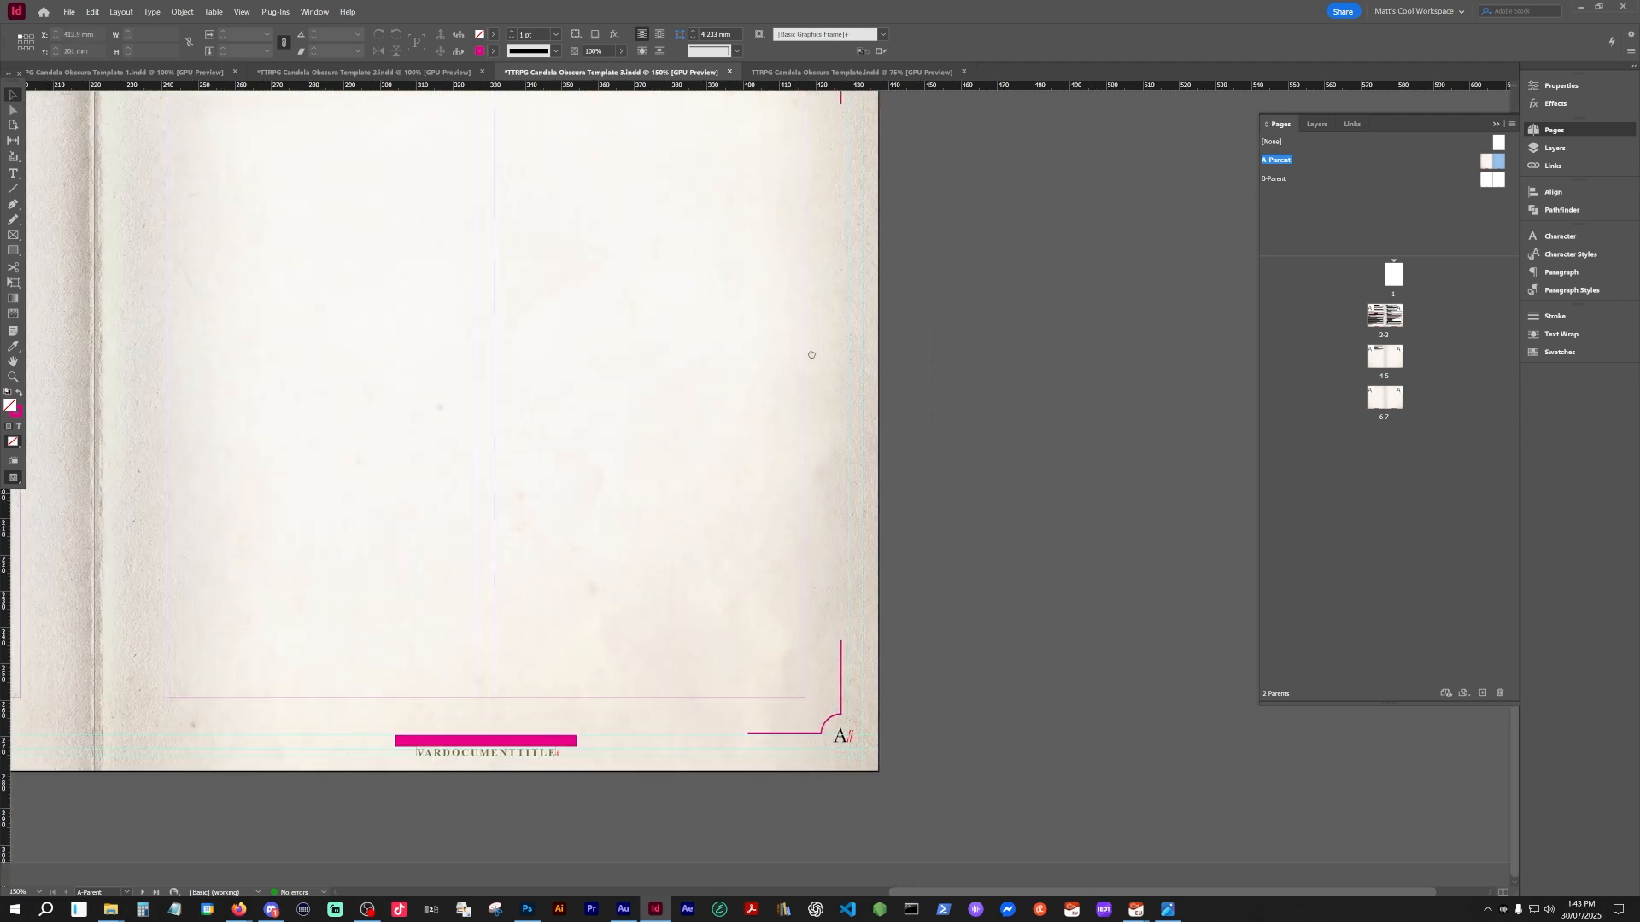
scroll(897, 700, "left", 3)
scroll(887, 428, "left", 3)
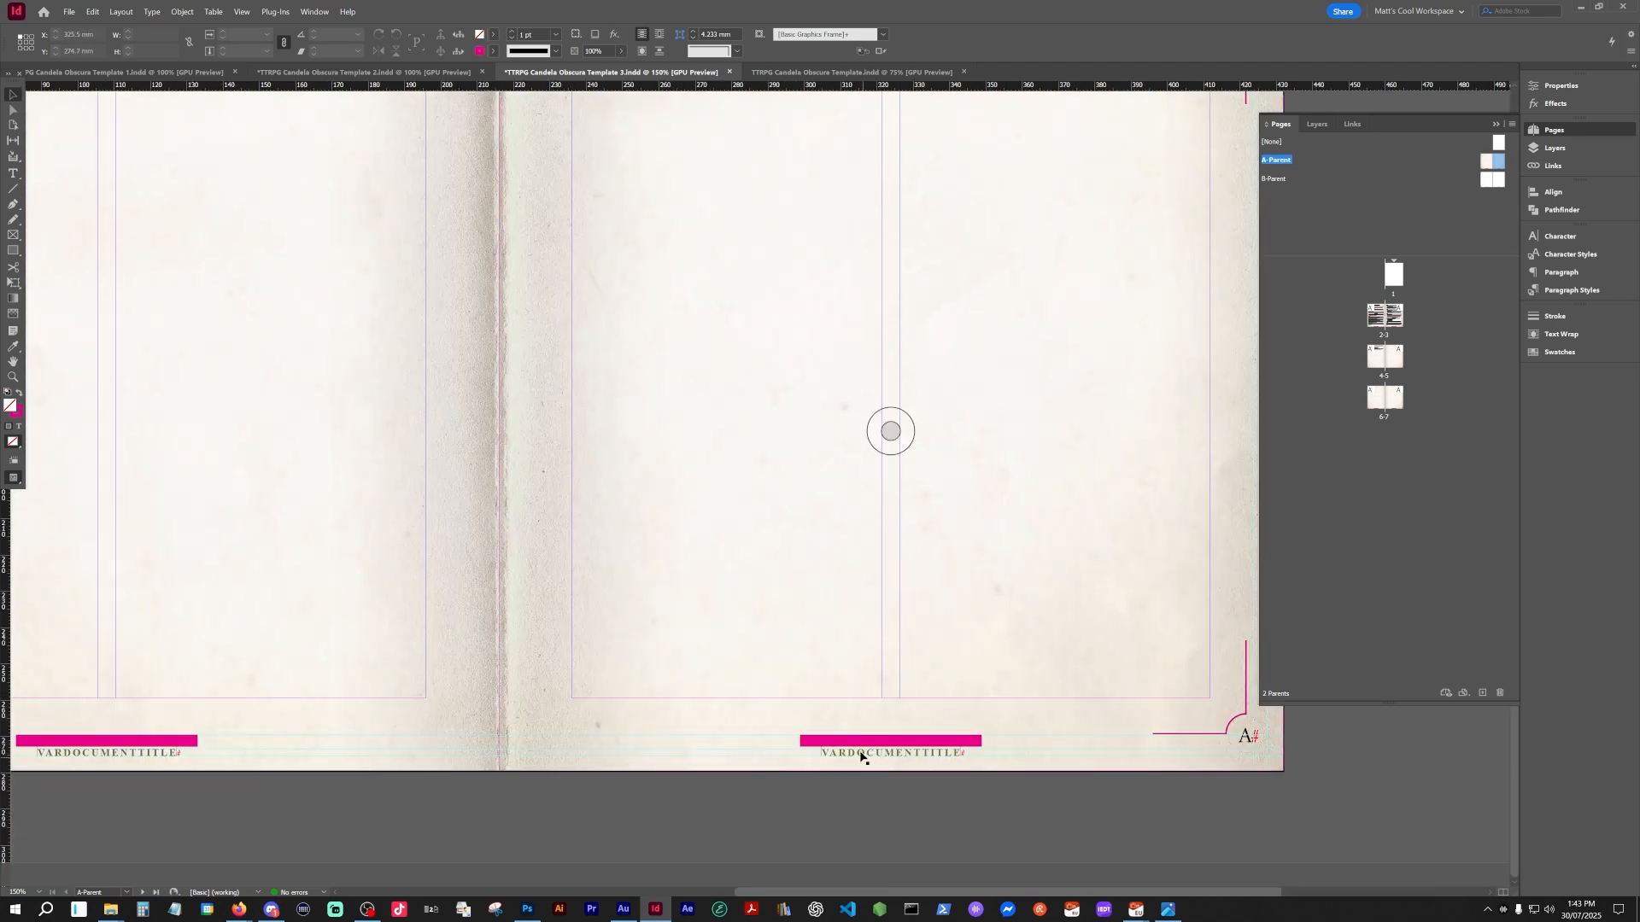
scroll(886, 429, "left", 9)
scroll(862, 431, "up", 5)
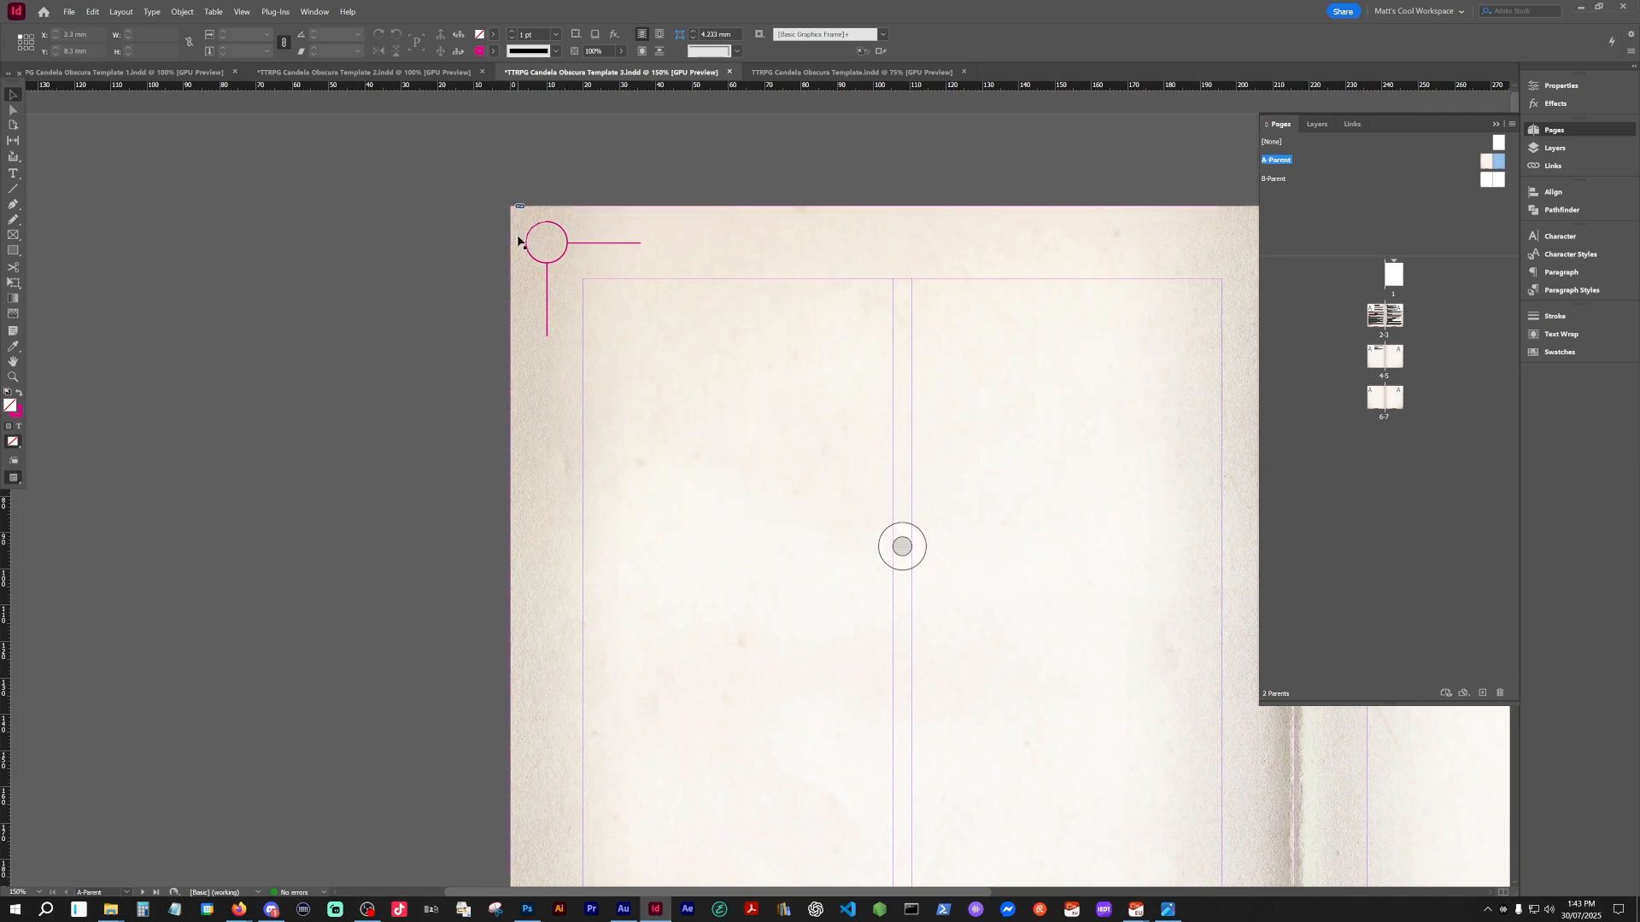
scroll(385, 242, "down", 3)
scroll(385, 242, "right", 6)
scroll(829, 373, "down", 2)
scroll(829, 373, "right", 2)
left_click_drag(829, 373, 947, 585)
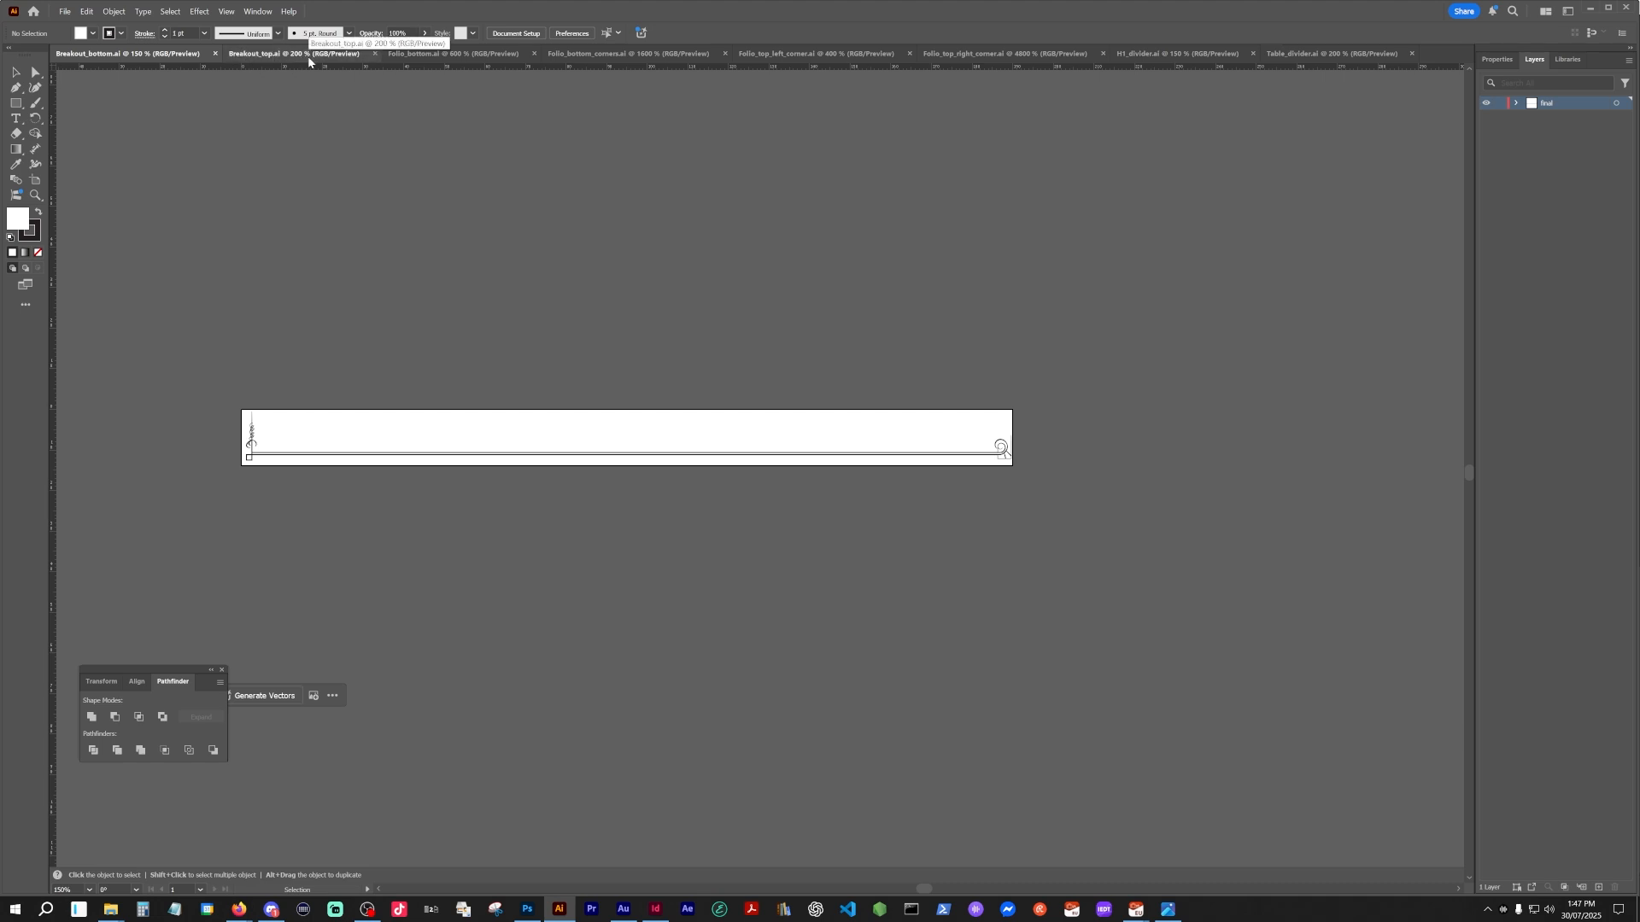
- In Illustrator, examine the ornament artwork in Folio_bottom.ai and Folio_bottom_corners.ai
left_click(481, 57)
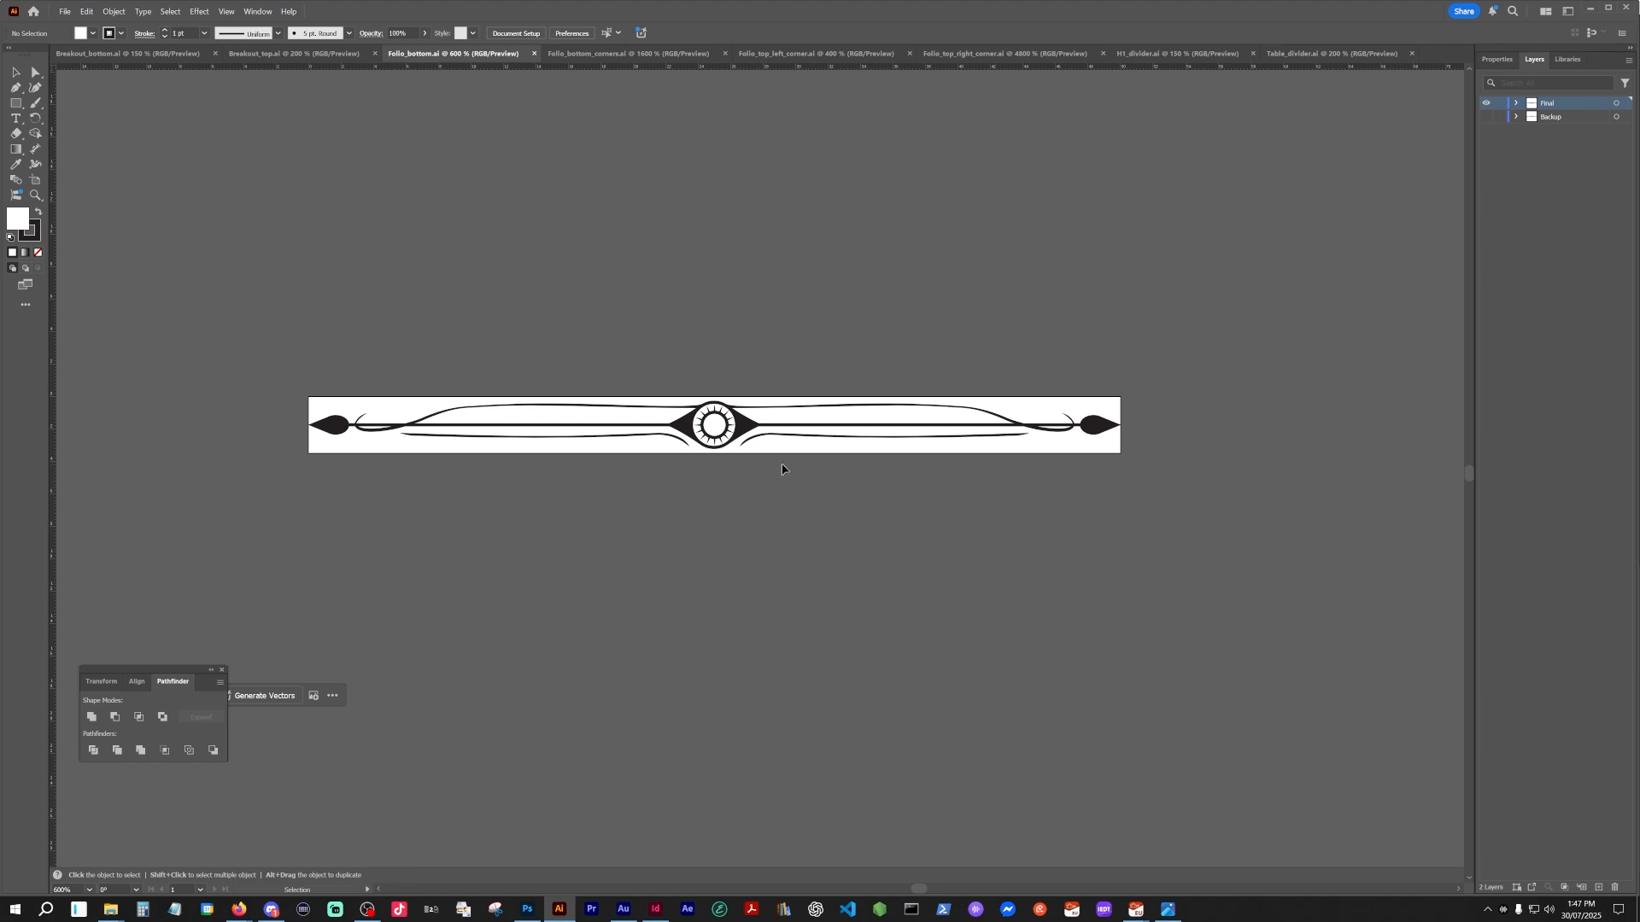
scroll(714, 553, "up", 1)
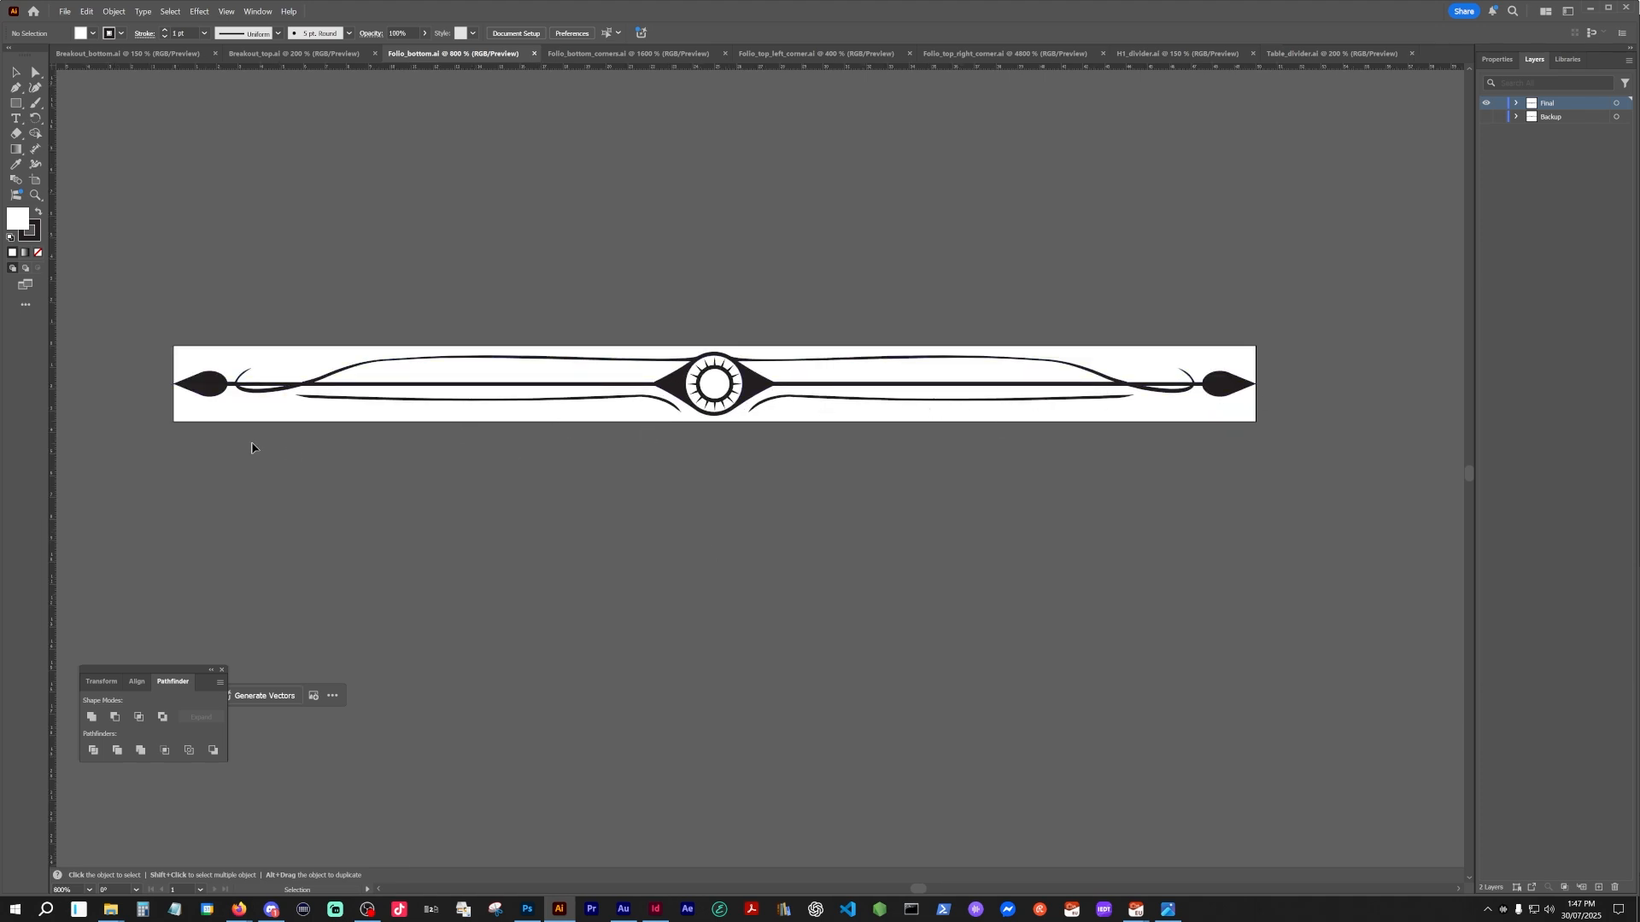
left_click(640, 53)
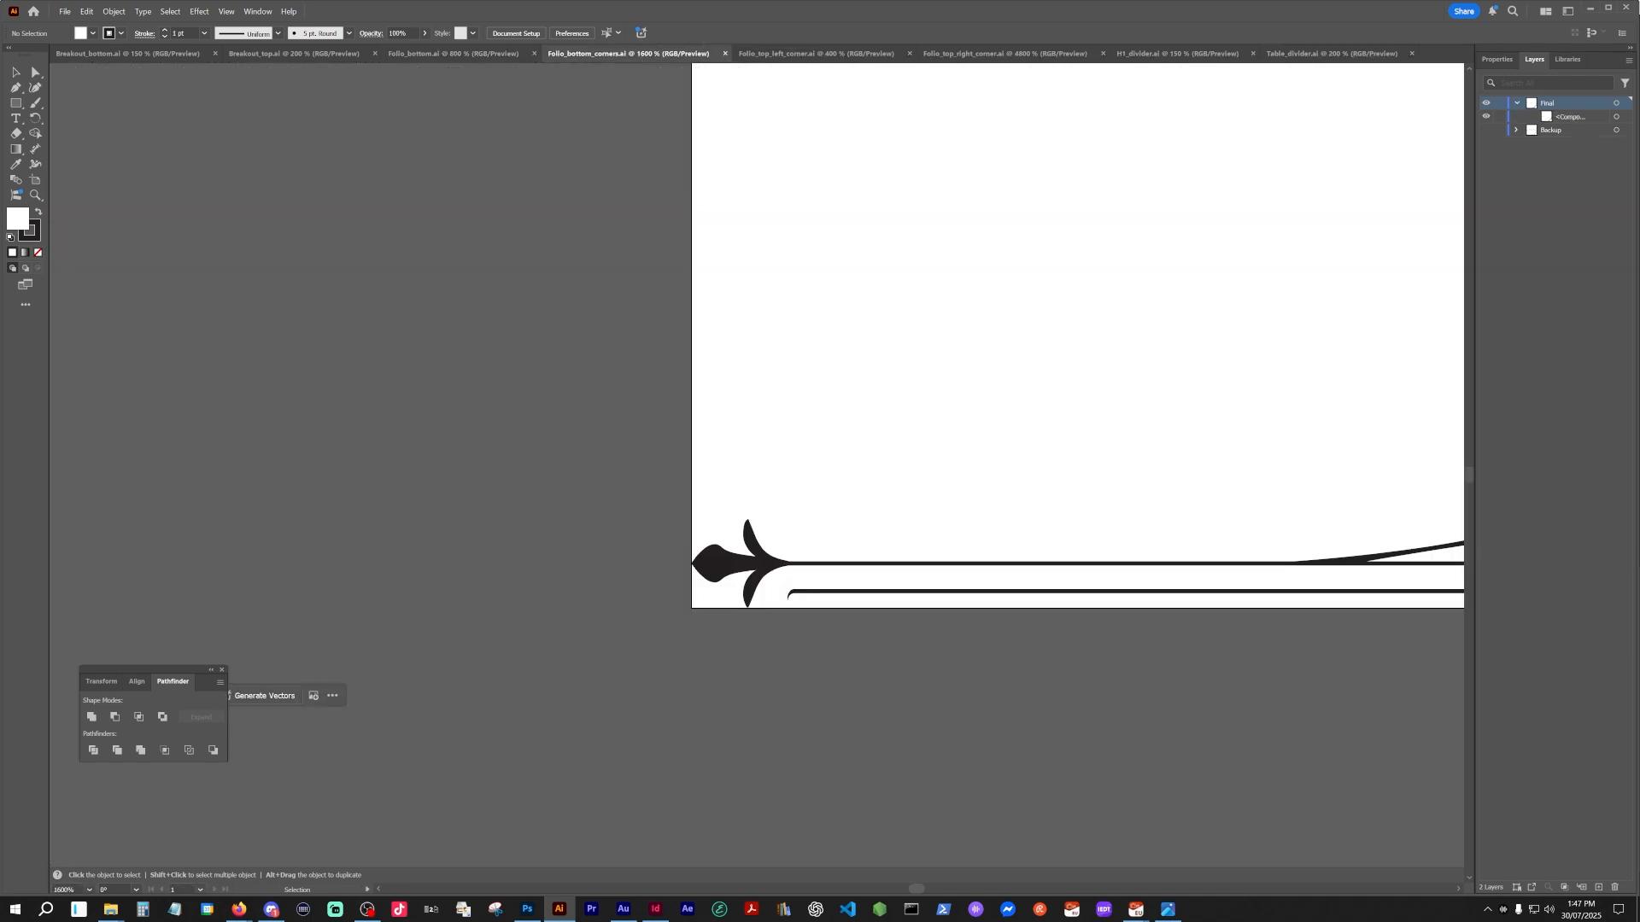
scroll(282, 214, "right", 3)
scroll(522, 278, "down", 1)
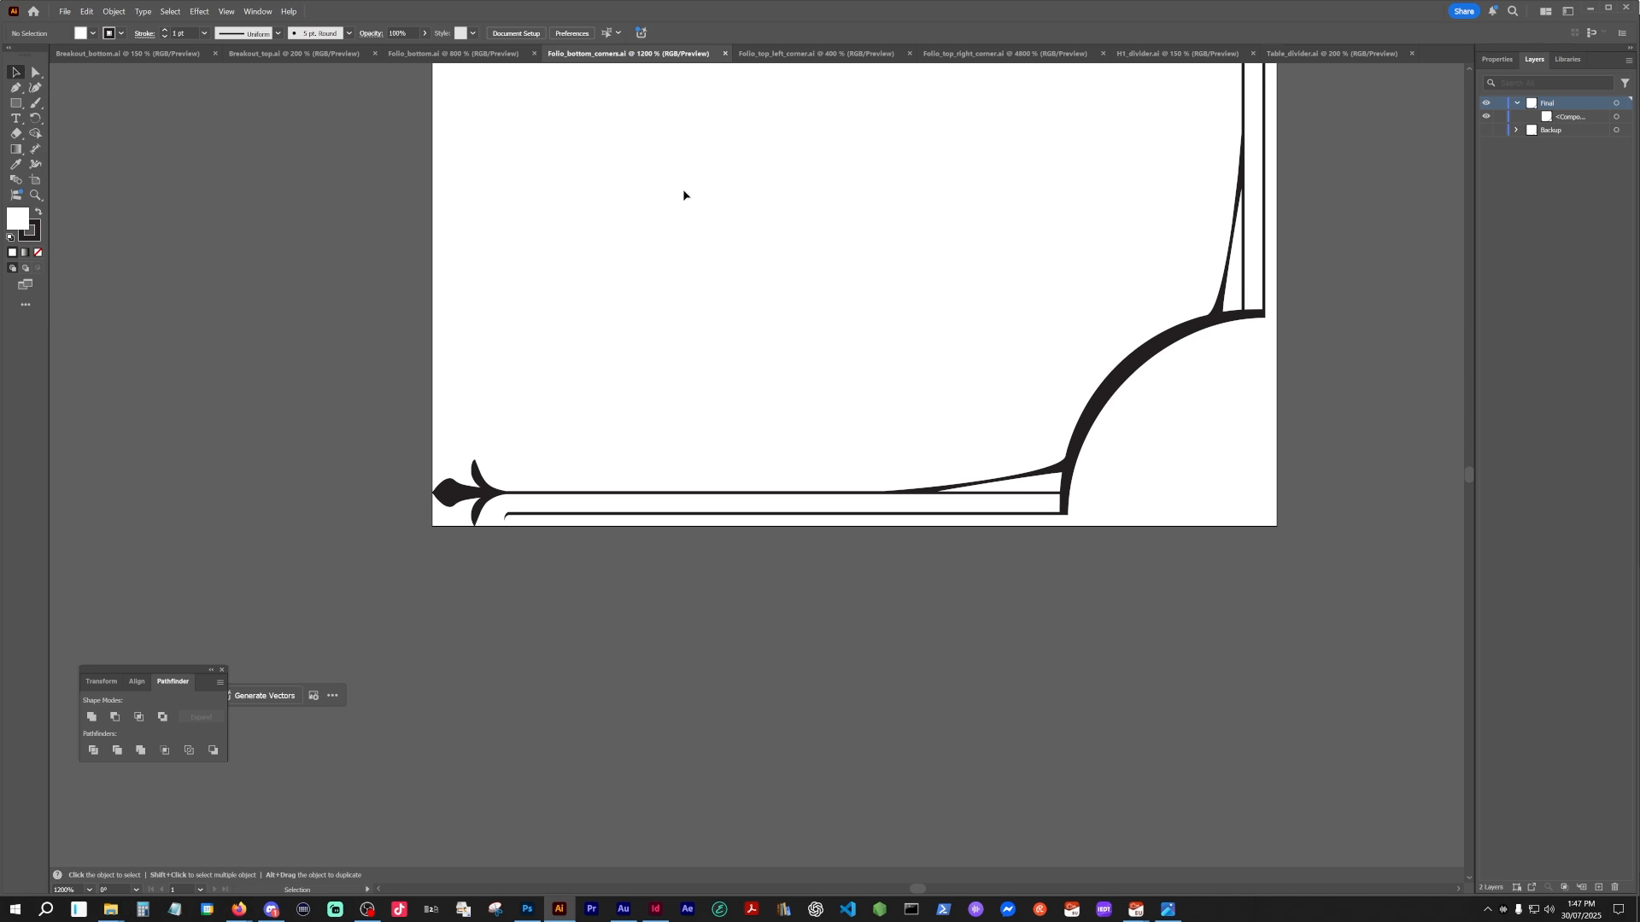
scroll(684, 192, "down", 2)
- Examine the crescent, circular ornament and decorative lines in Folio_top_left_corner.ai
key("ctrl+Tab")
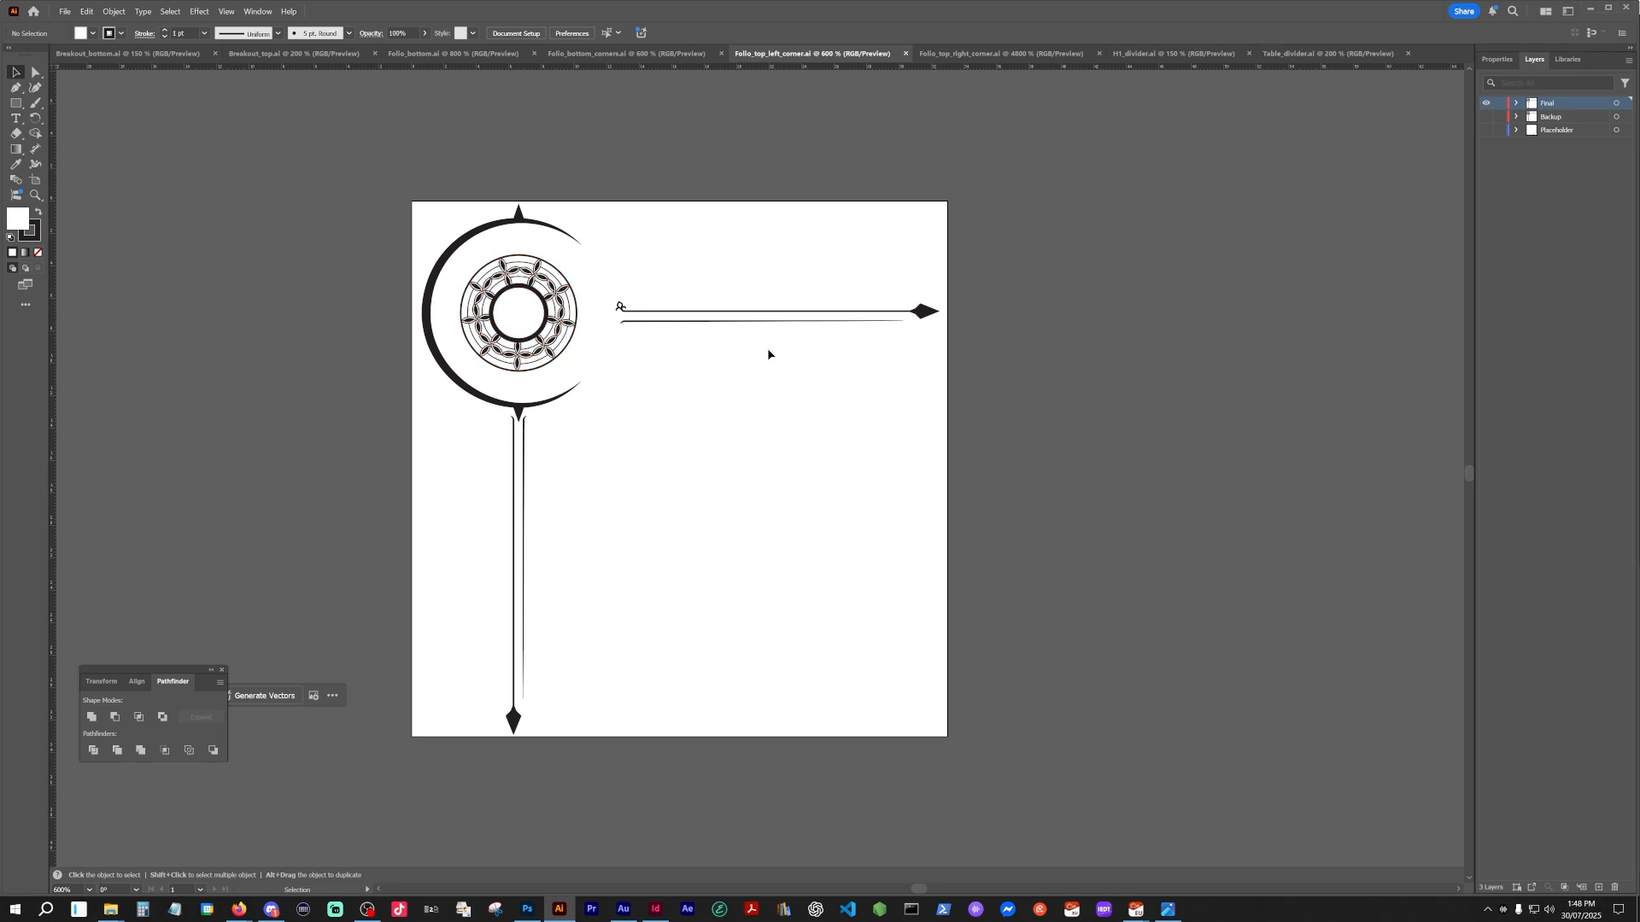
left_click_drag(728, 407, 981, 520)
scroll(683, 516, "up", 3)
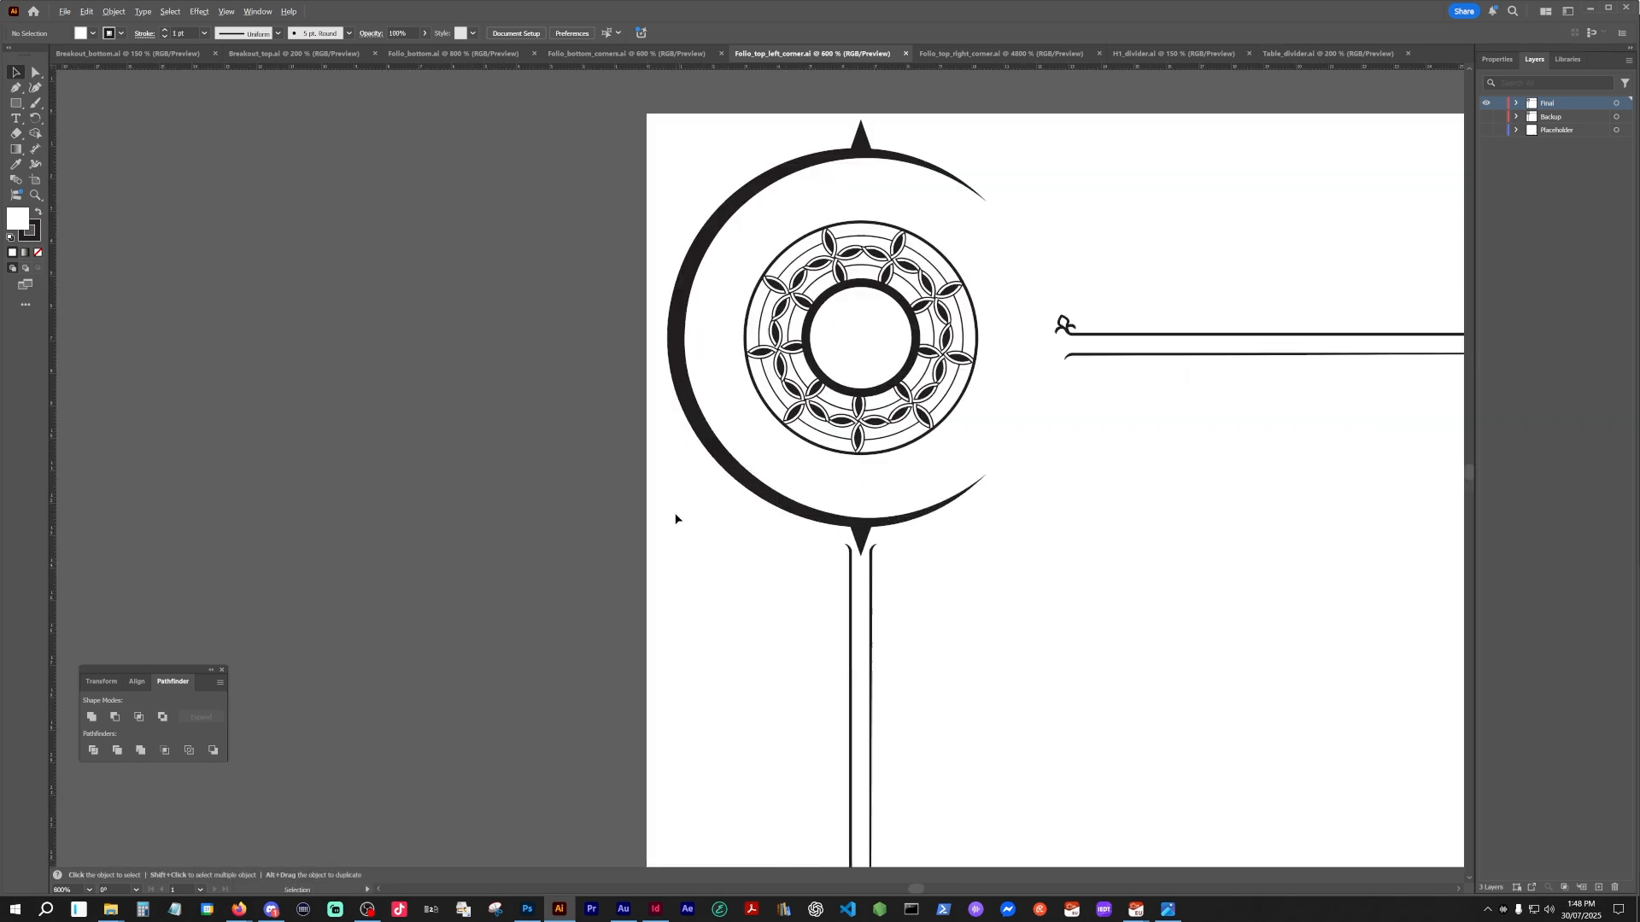
left_click_drag(1061, 325, 825, 531)
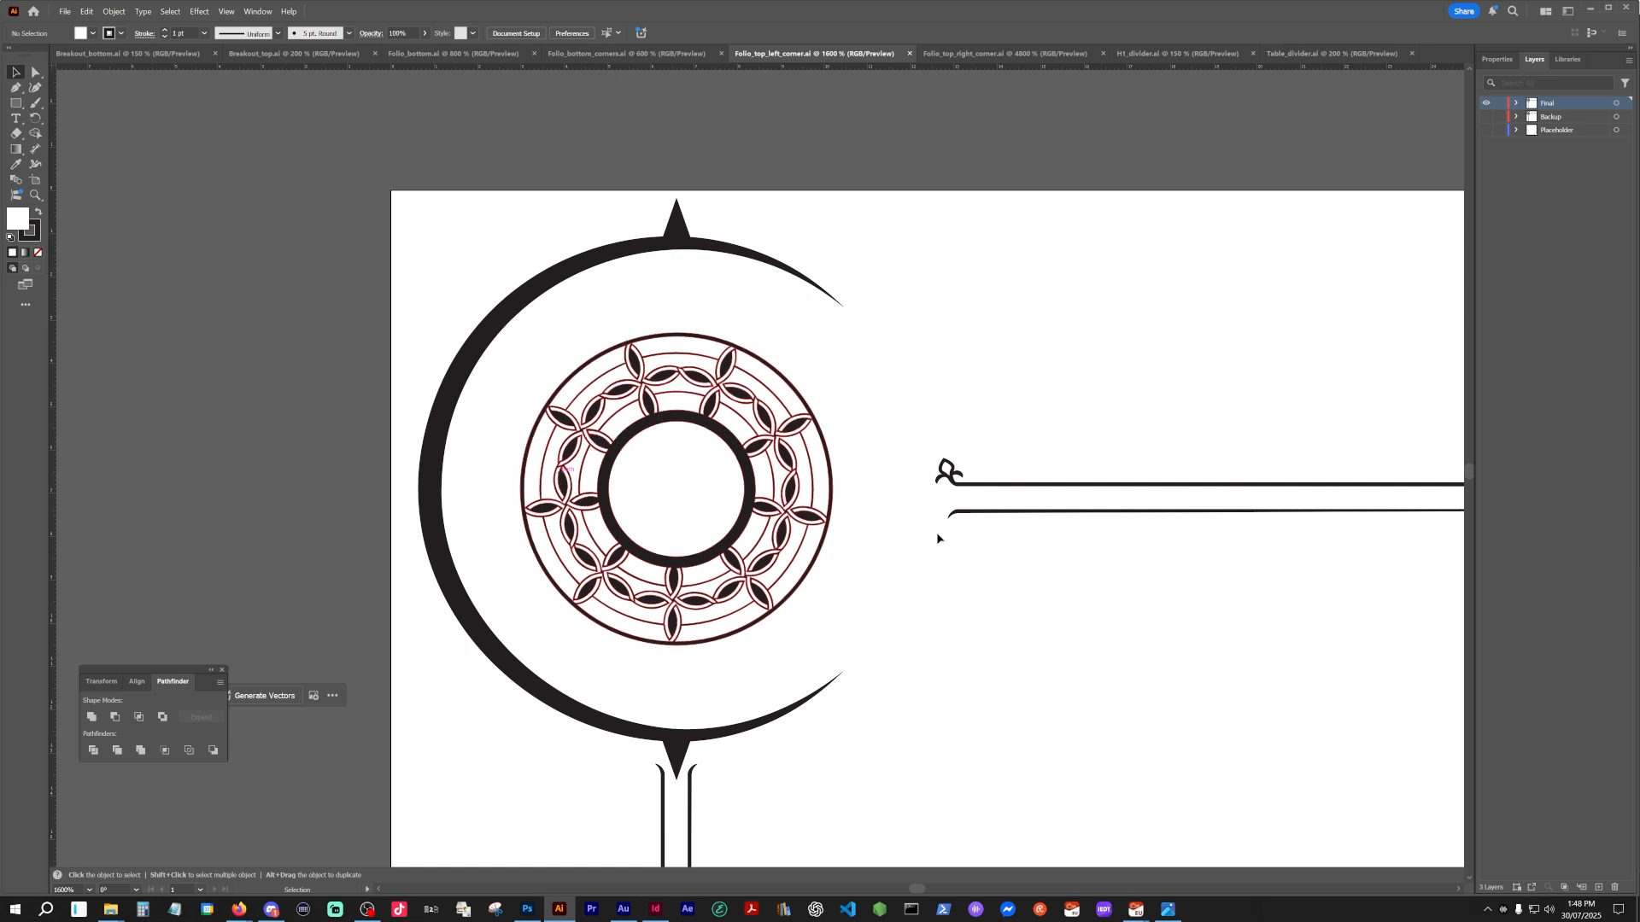
scroll(966, 653, "down", 2)
scroll(966, 654, "down", 1)
left_click_drag(1094, 641, 885, 583)
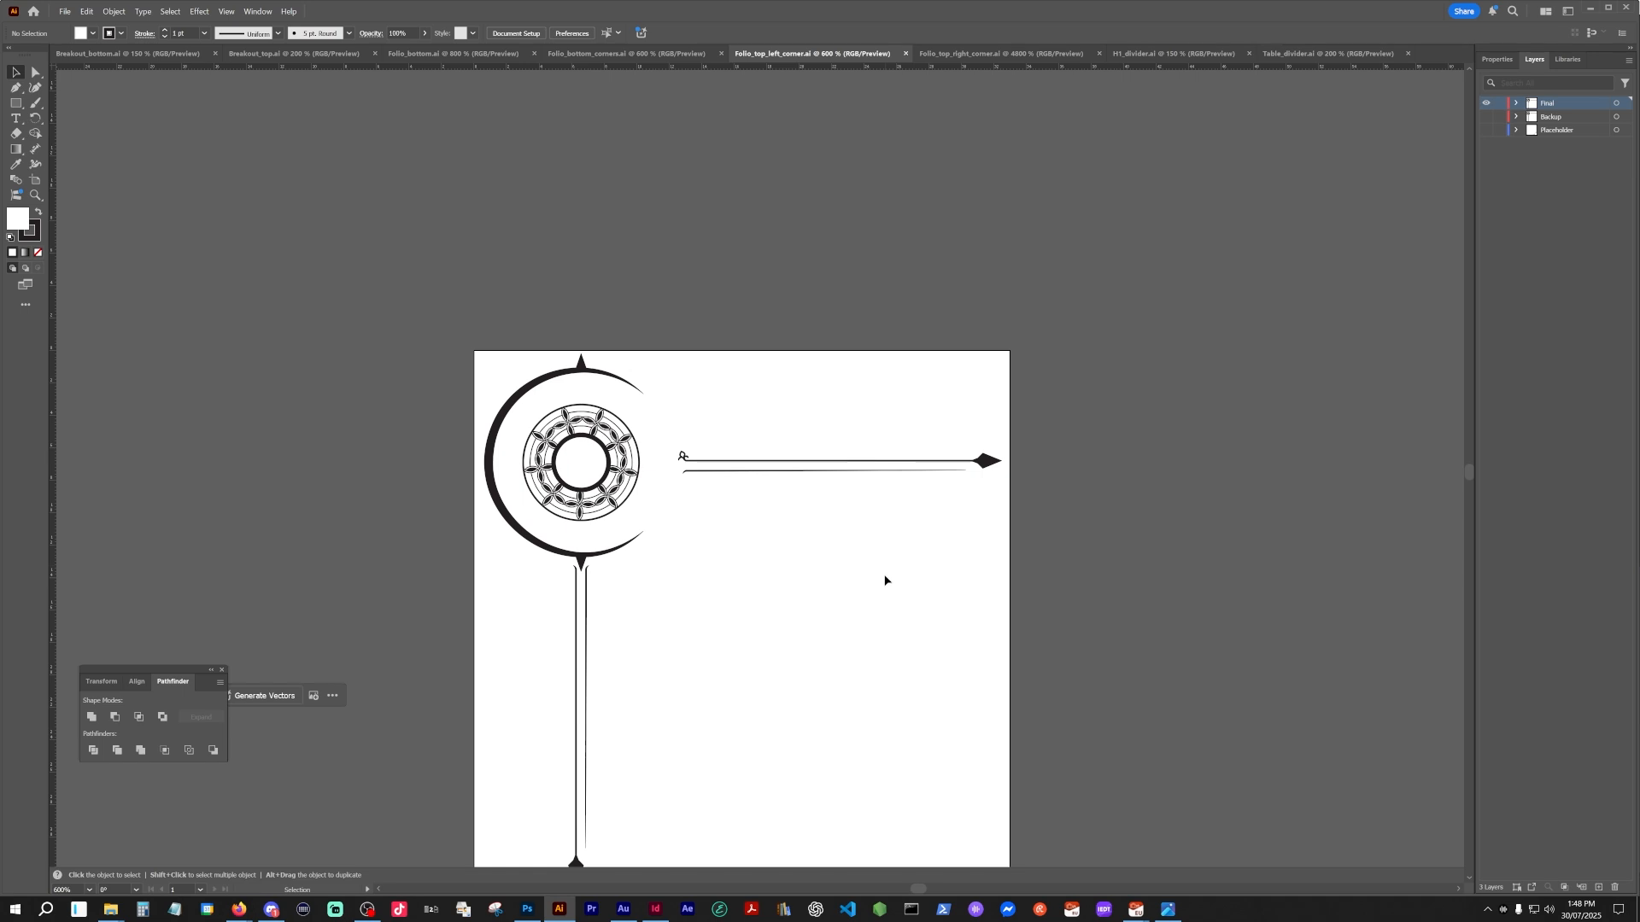
- View Folio_top_right_corner.ai and examine its crescent, circular ornament and connecting lines
left_click(1001, 56)
left_click_drag(945, 447, 567, 446)
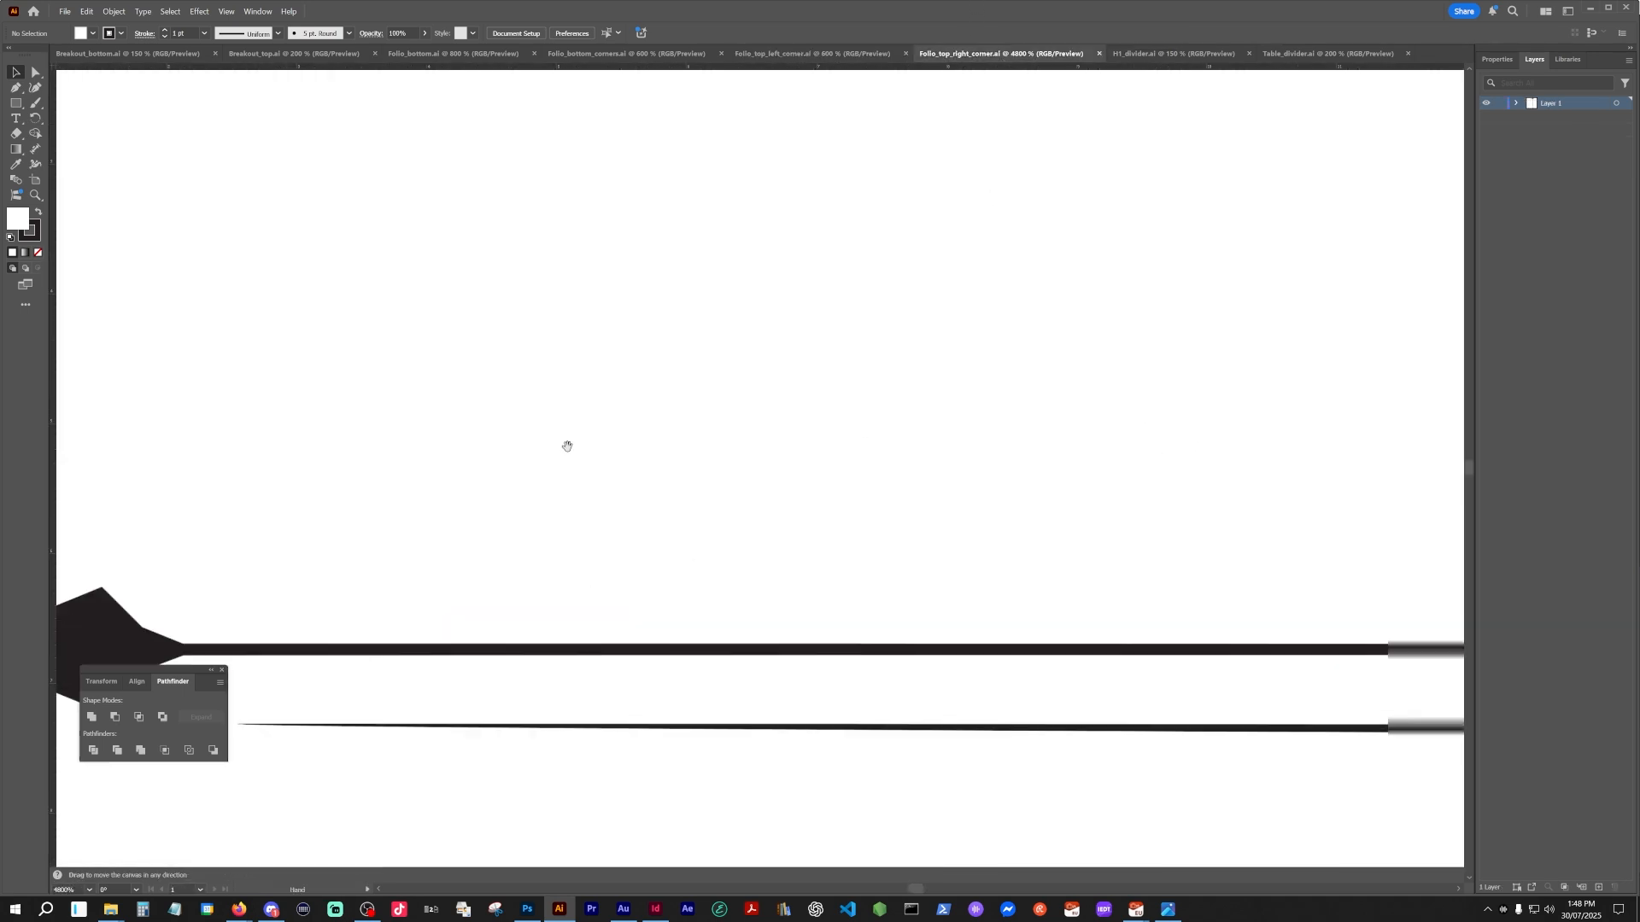
scroll(567, 446, "down", 4)
scroll(871, 573, "up", 1)
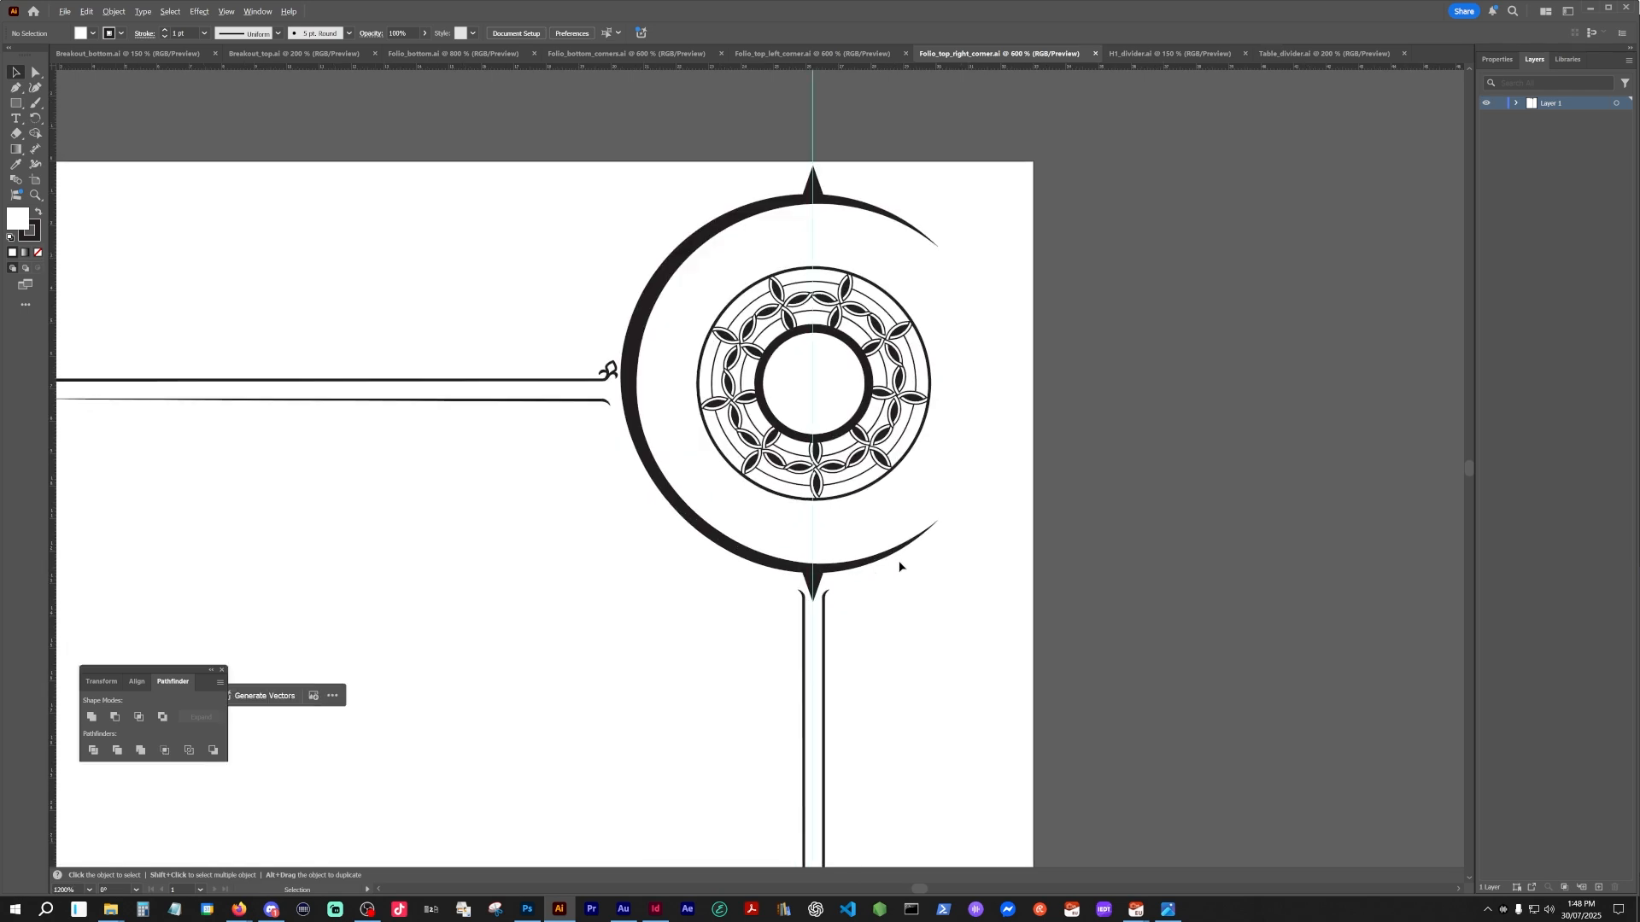
- Examine the full artboard of Folio_top_right_corner.ai, following the long vertical and horizontal lines to their pointed ends
scroll(900, 566, "down", 1)
scroll(857, 425, "up", 2)
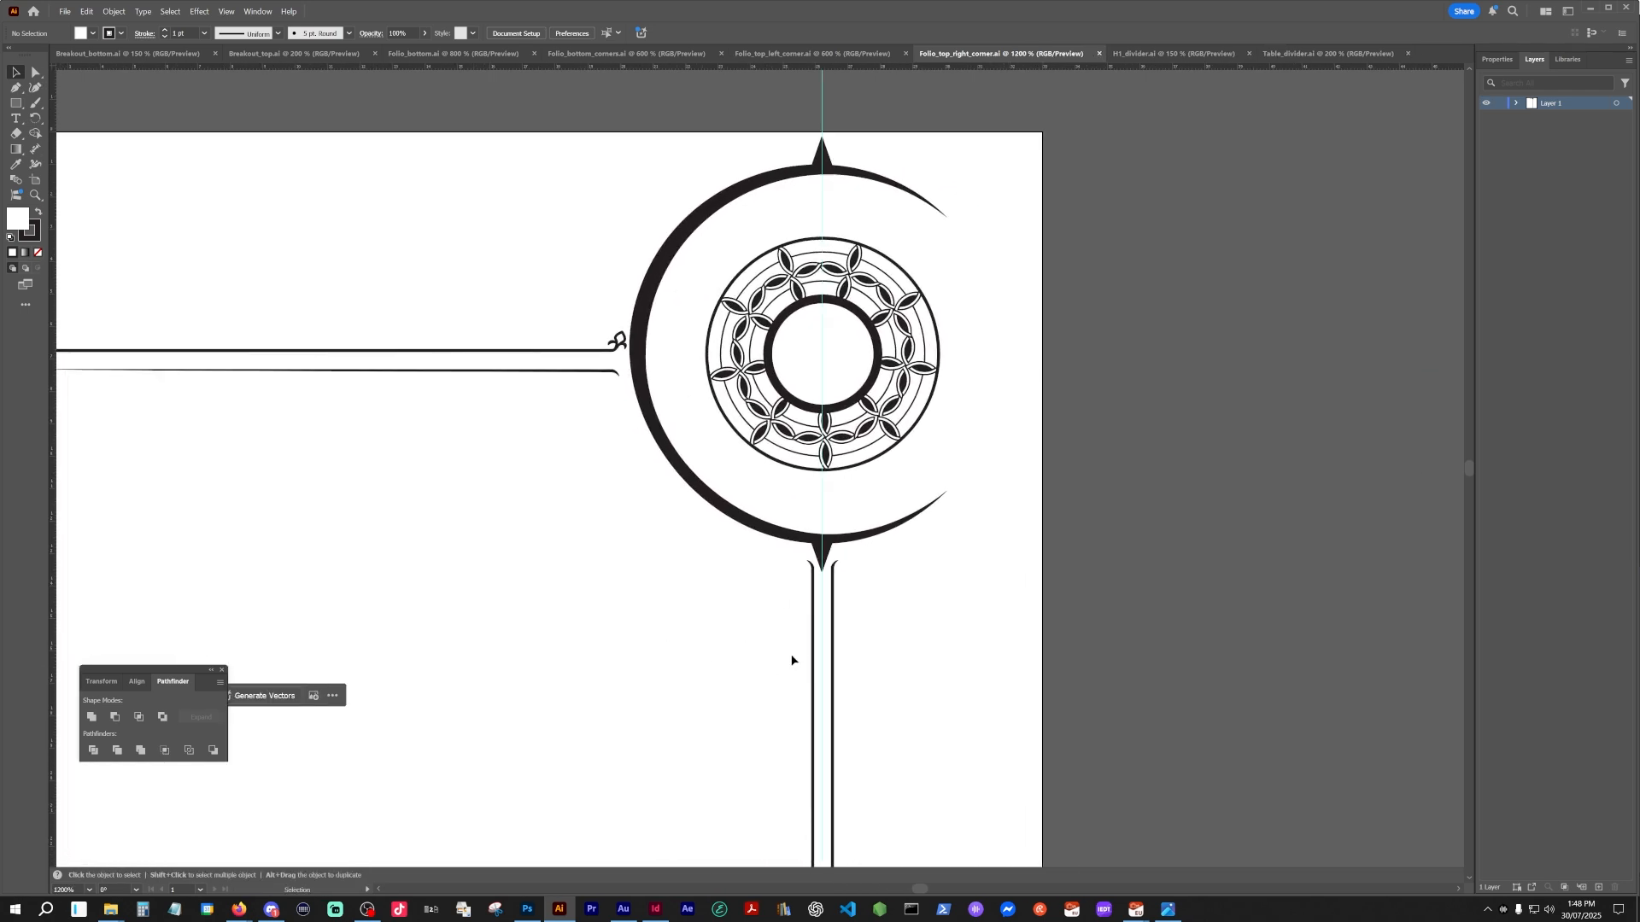
scroll(812, 663, "down", 3)
scroll(936, 647, "down", 4)
left_click_drag(1047, 682, 921, 323)
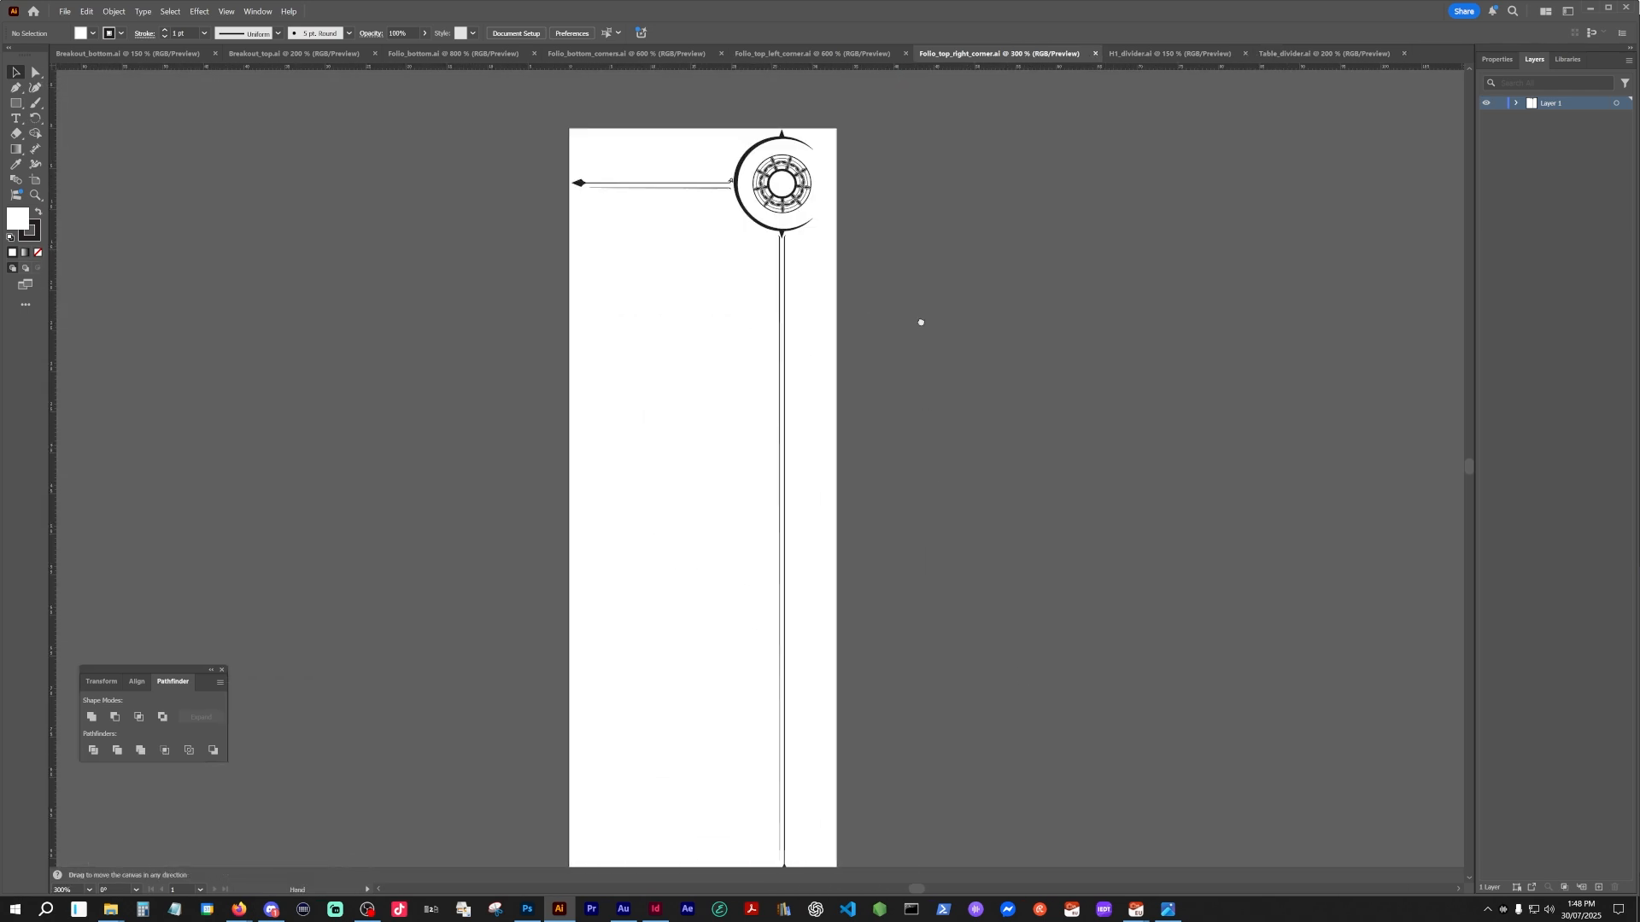
scroll(931, 346, "down", 3)
scroll(882, 572, "up", 4)
scroll(912, 458, "down", 2)
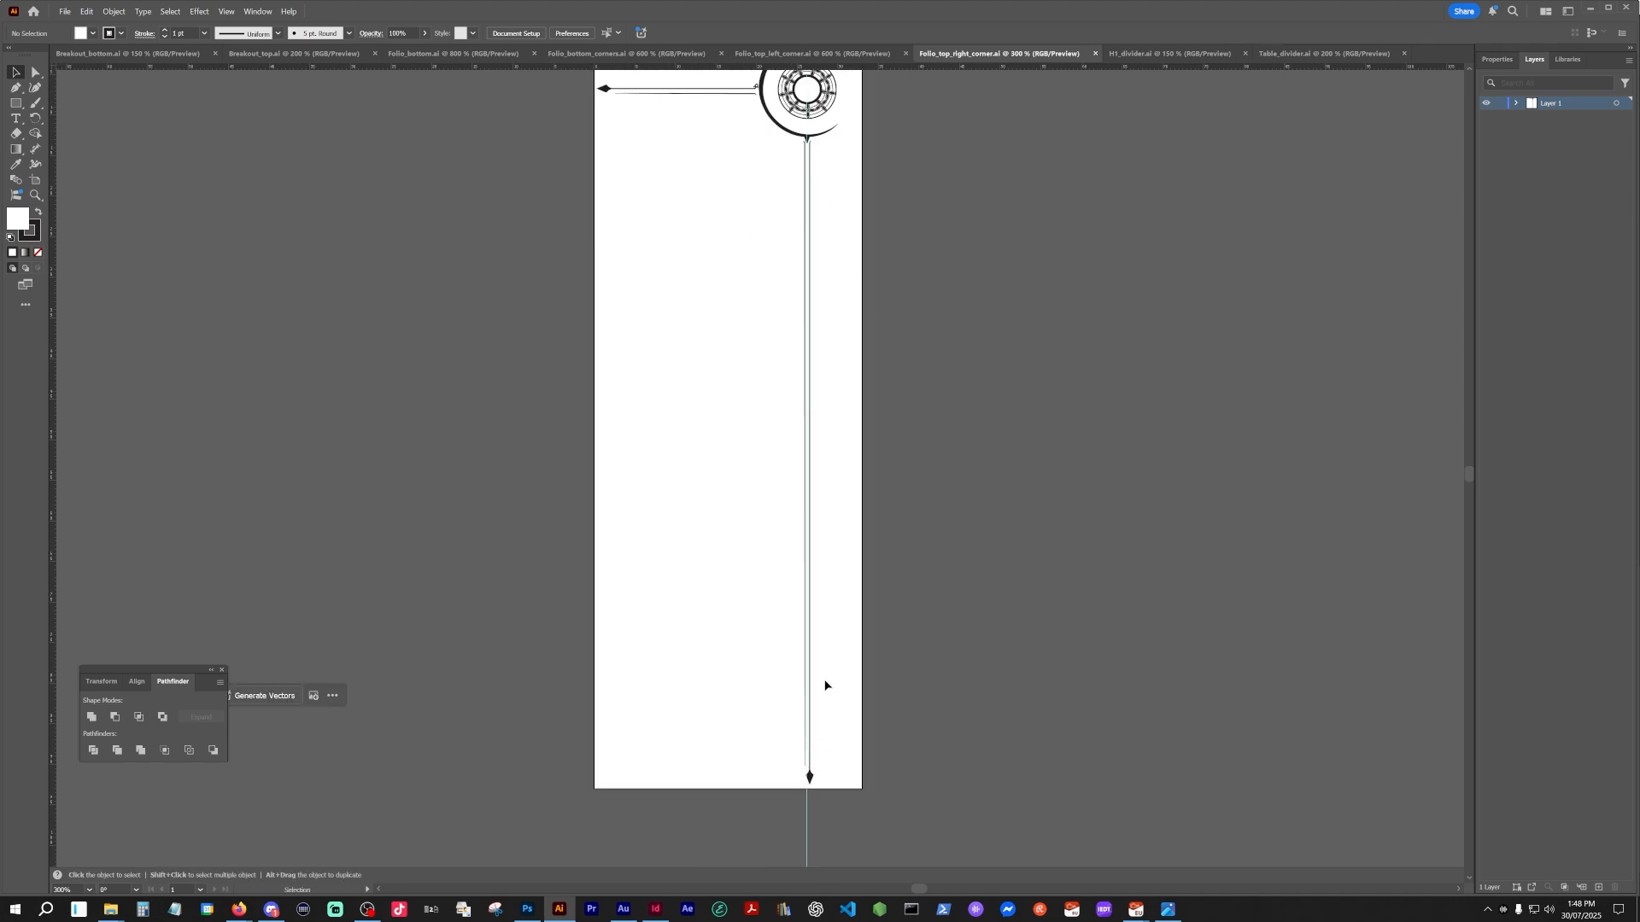
- View H1_divider.ai and its central scribble and end ornaments, plus the divider artwork in Table_divider.ai
left_click(1141, 58)
left_click_drag(914, 541, 780, 546)
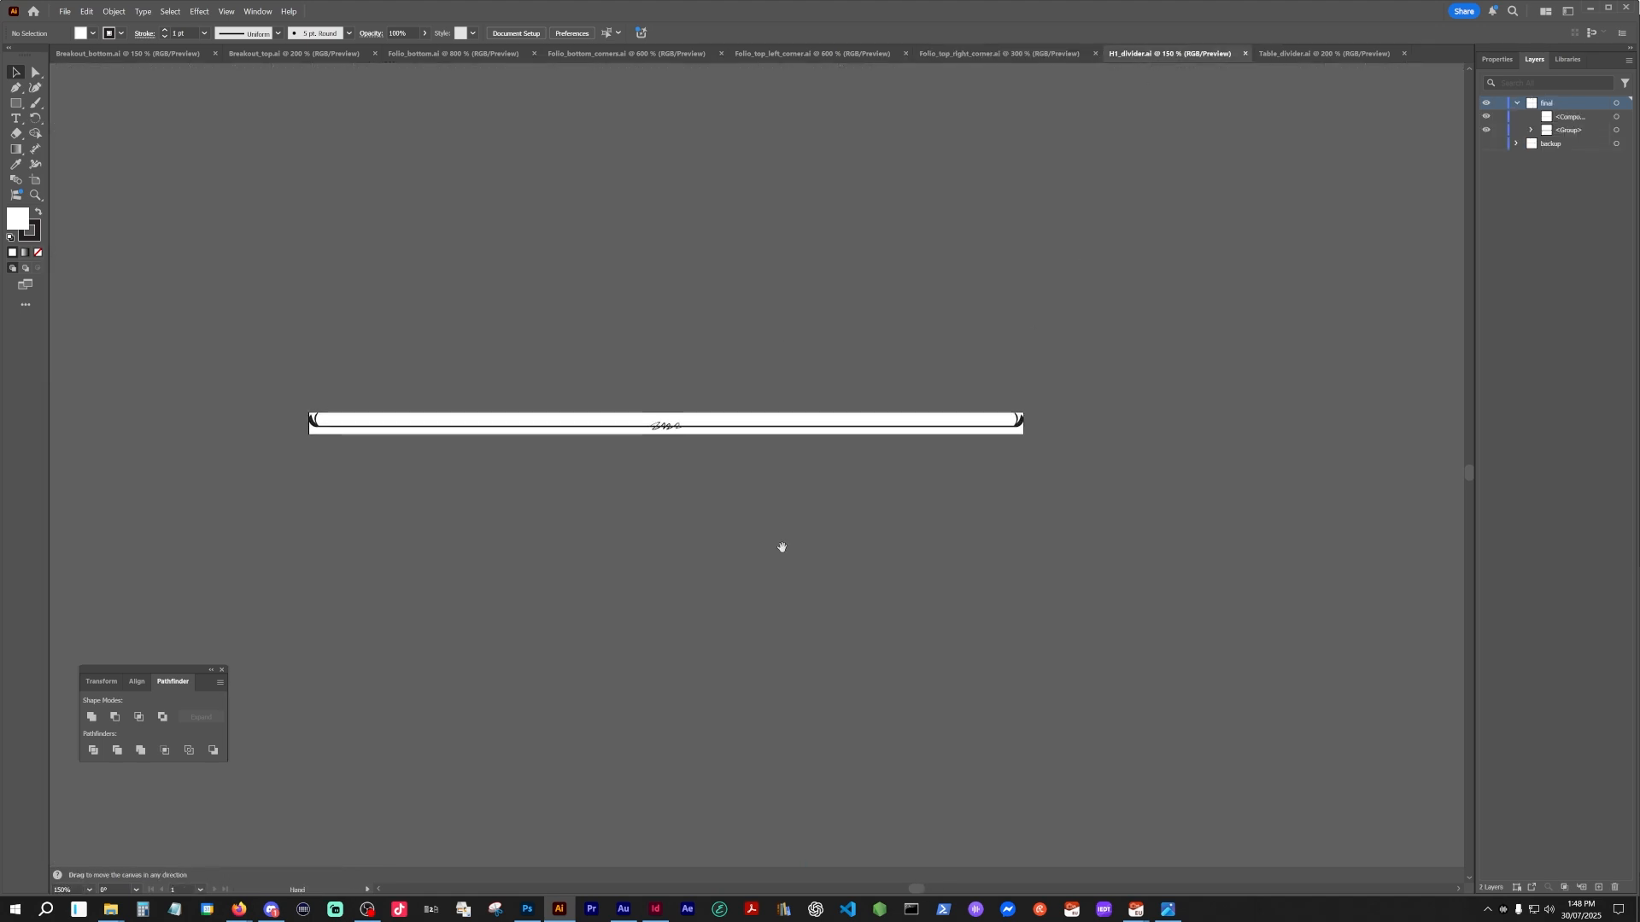
scroll(652, 556, "up", 1)
left_click_drag(626, 505, 783, 614)
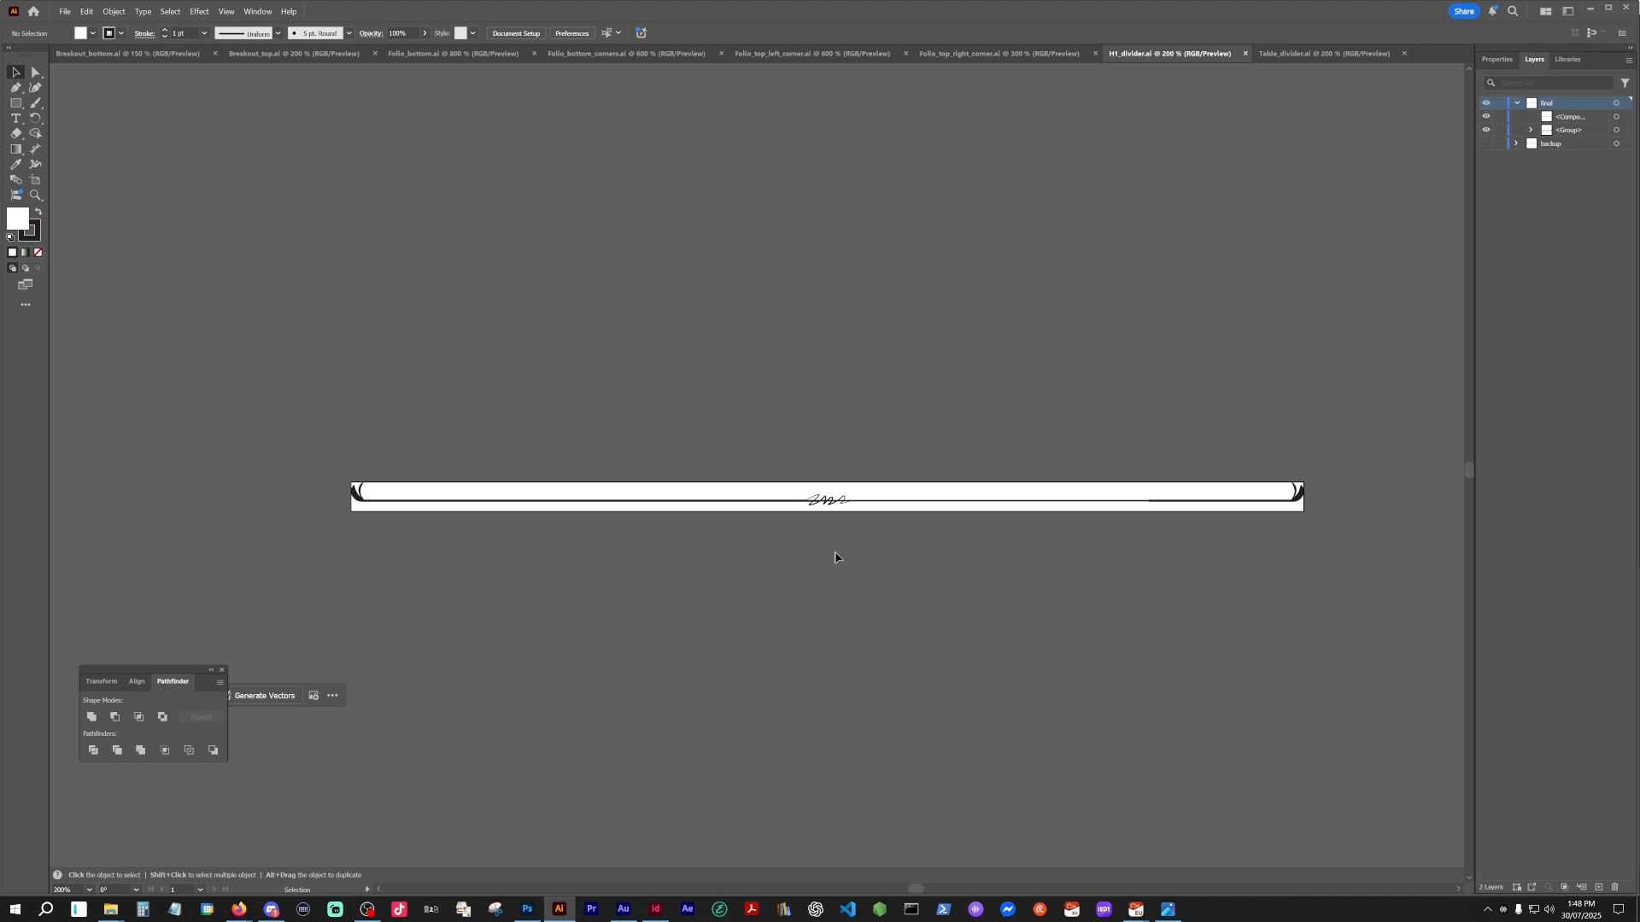
scroll(835, 558, "up", 3)
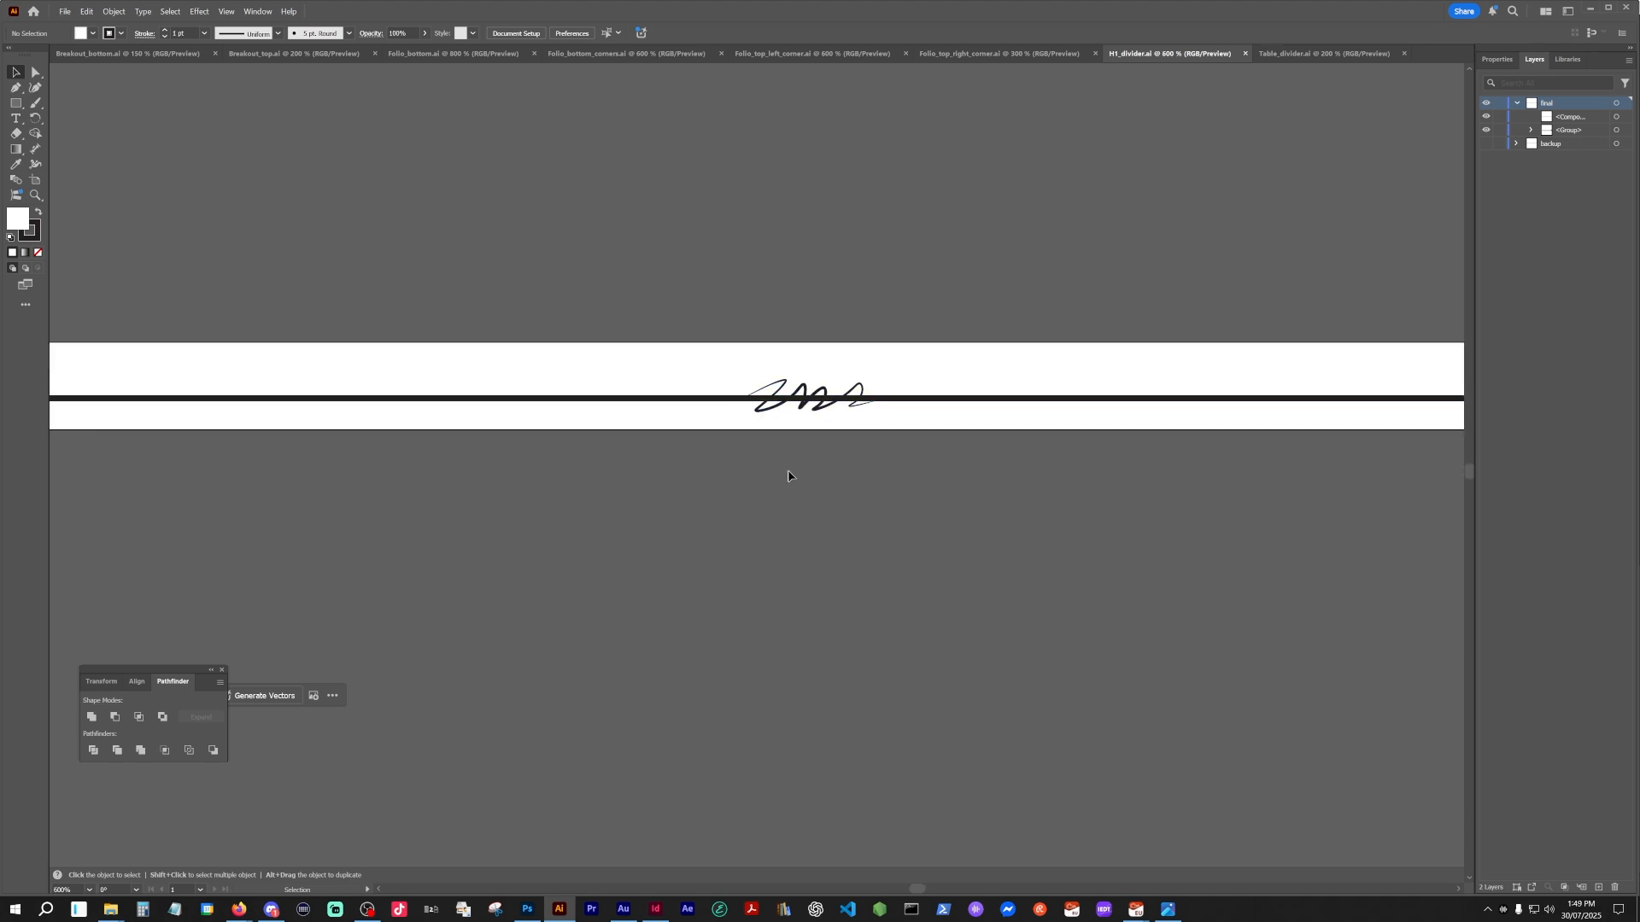
scroll(888, 442, "down", 2)
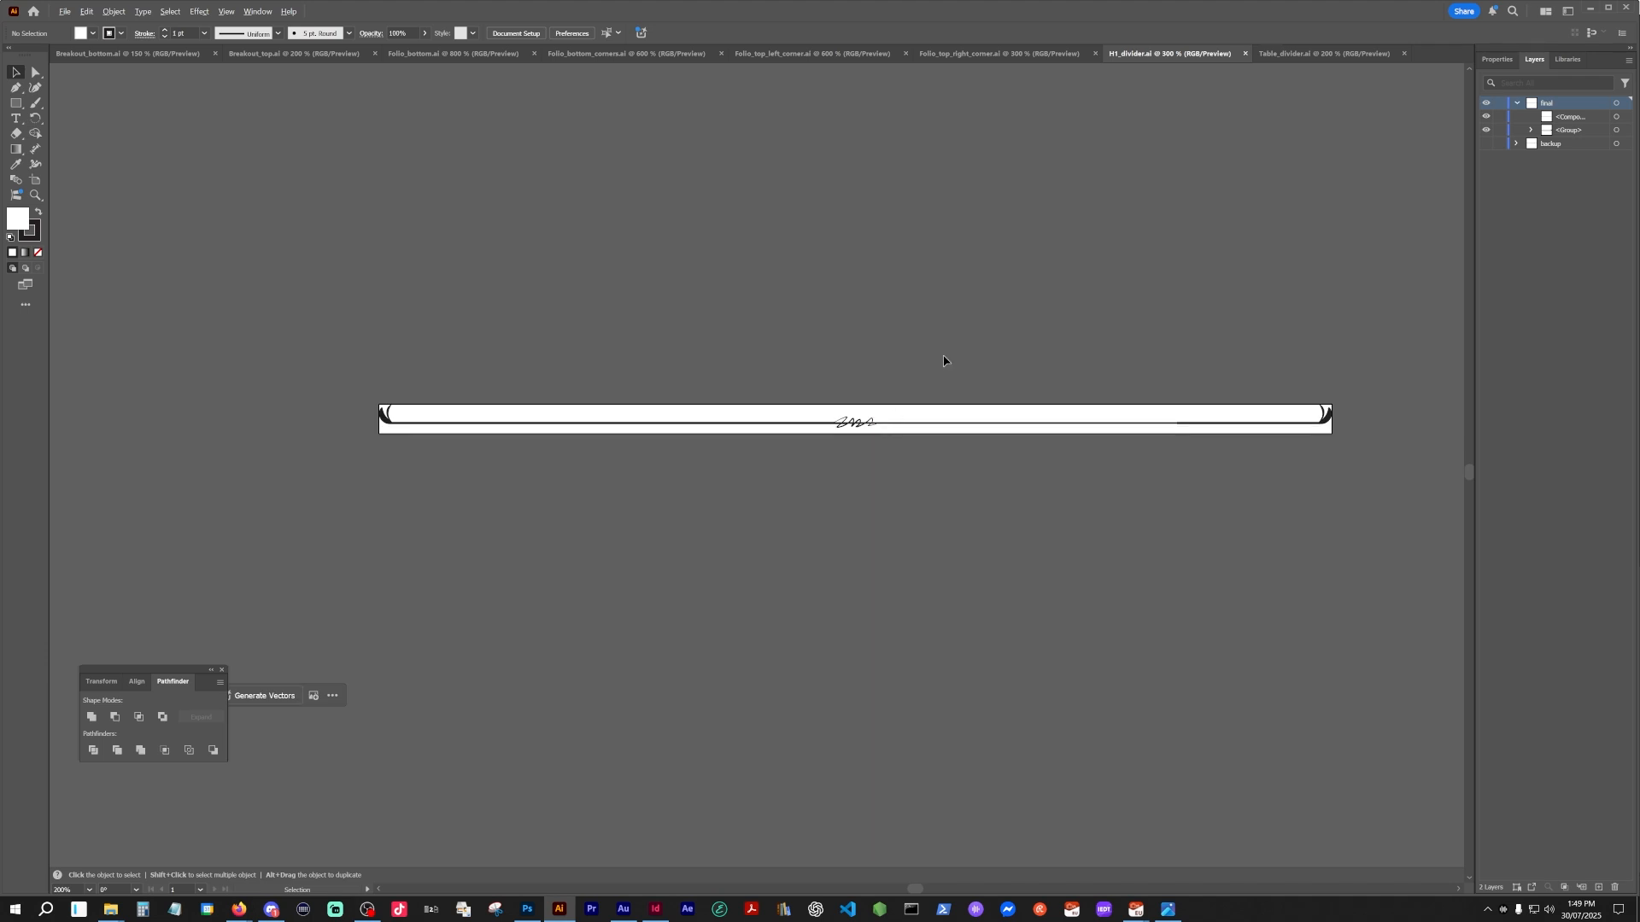
left_click(1309, 54)
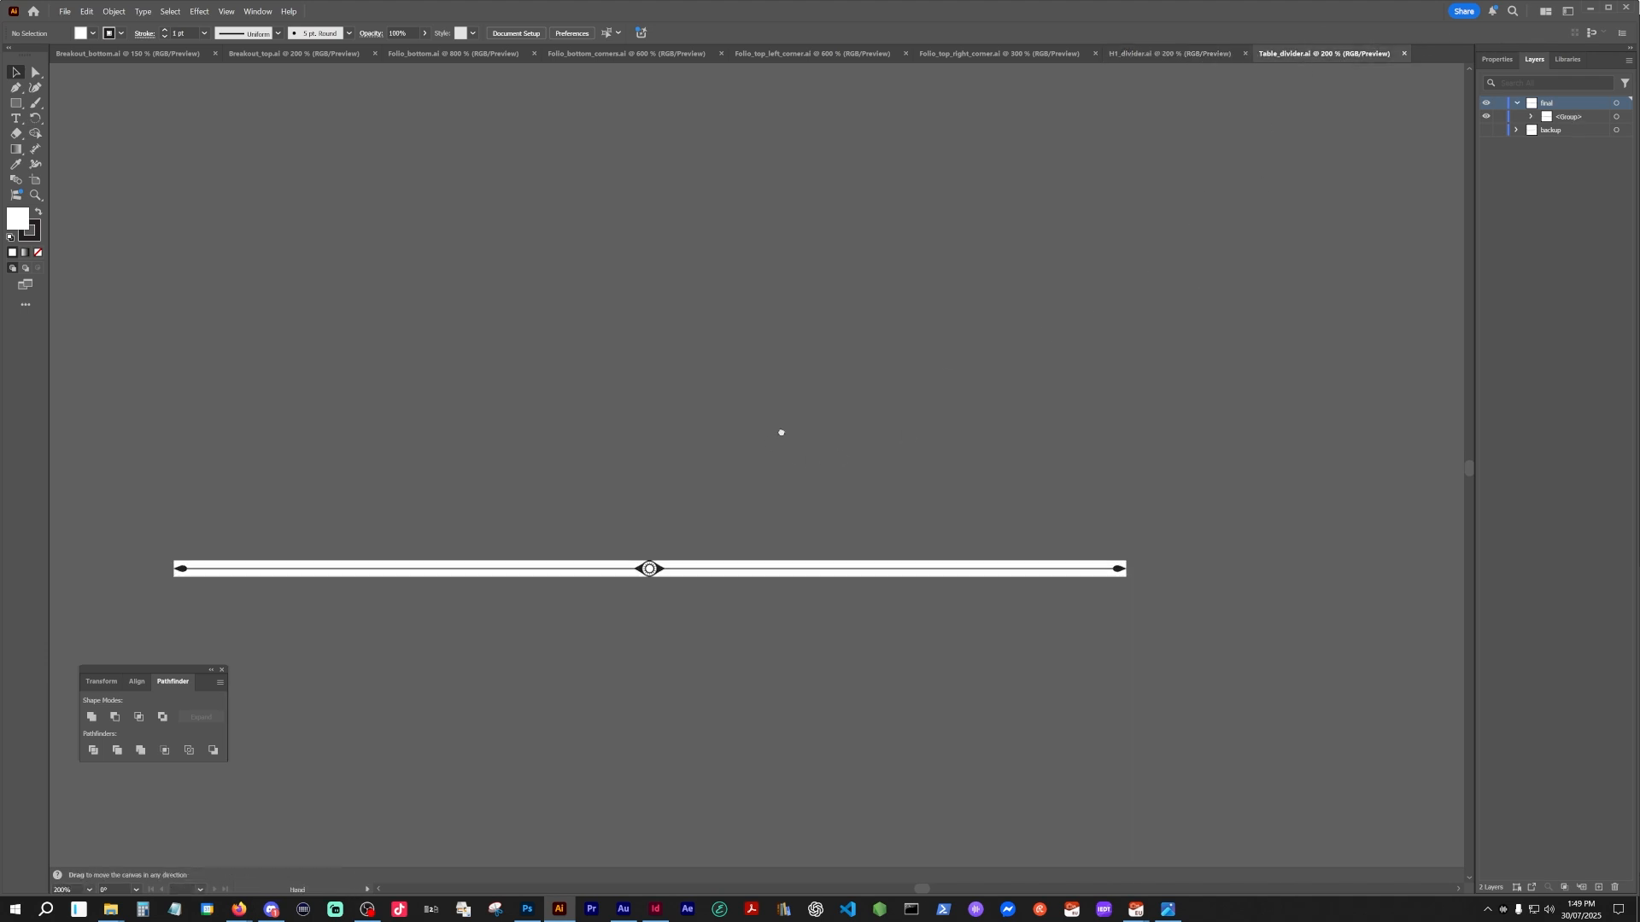
- Switch to InDesign and examine the headings, bordered text boxes and footer ornaments on page 2 of the template spread
key("alt+Tab")
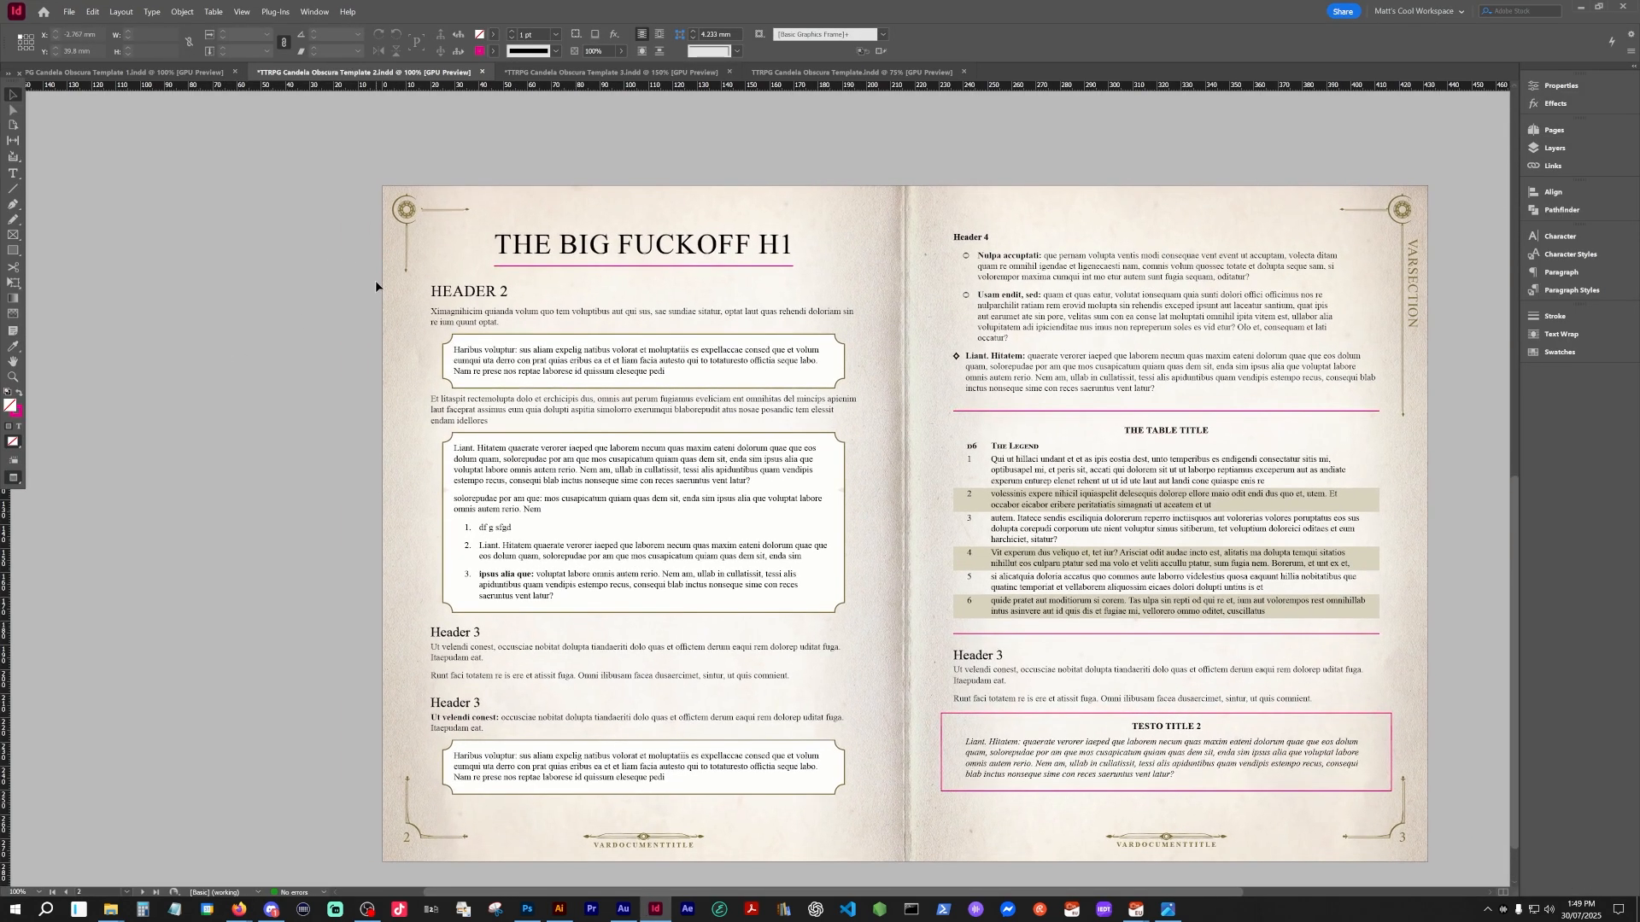
key("ctrl+equal")
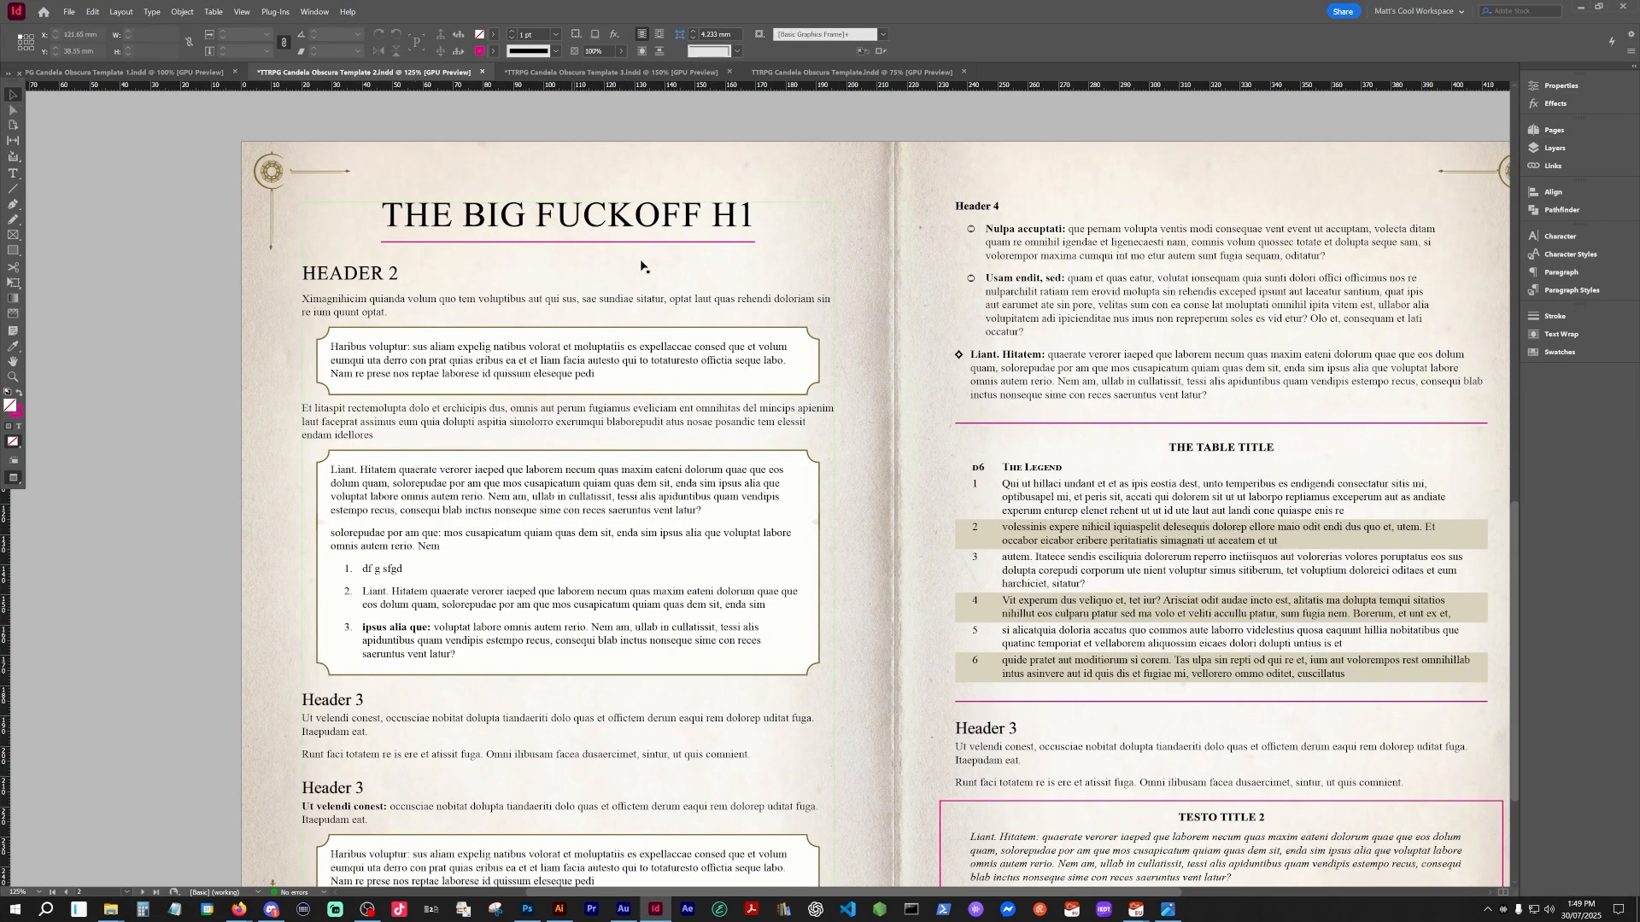
left_click_drag(388, 351, 399, 288)
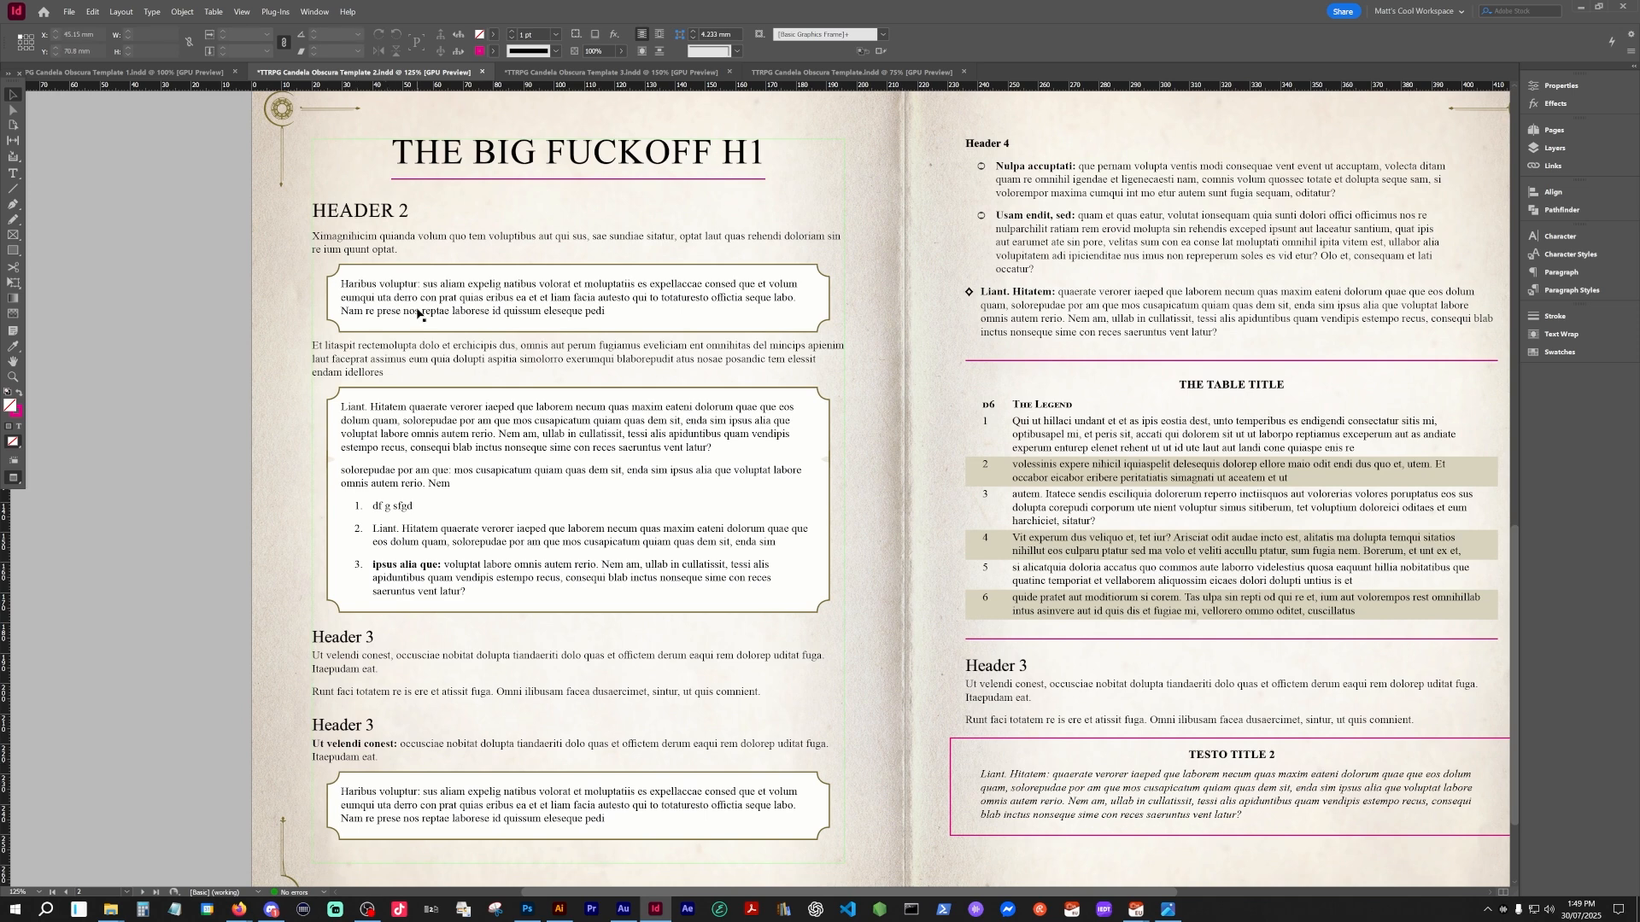
left_click_drag(485, 544, 460, 408)
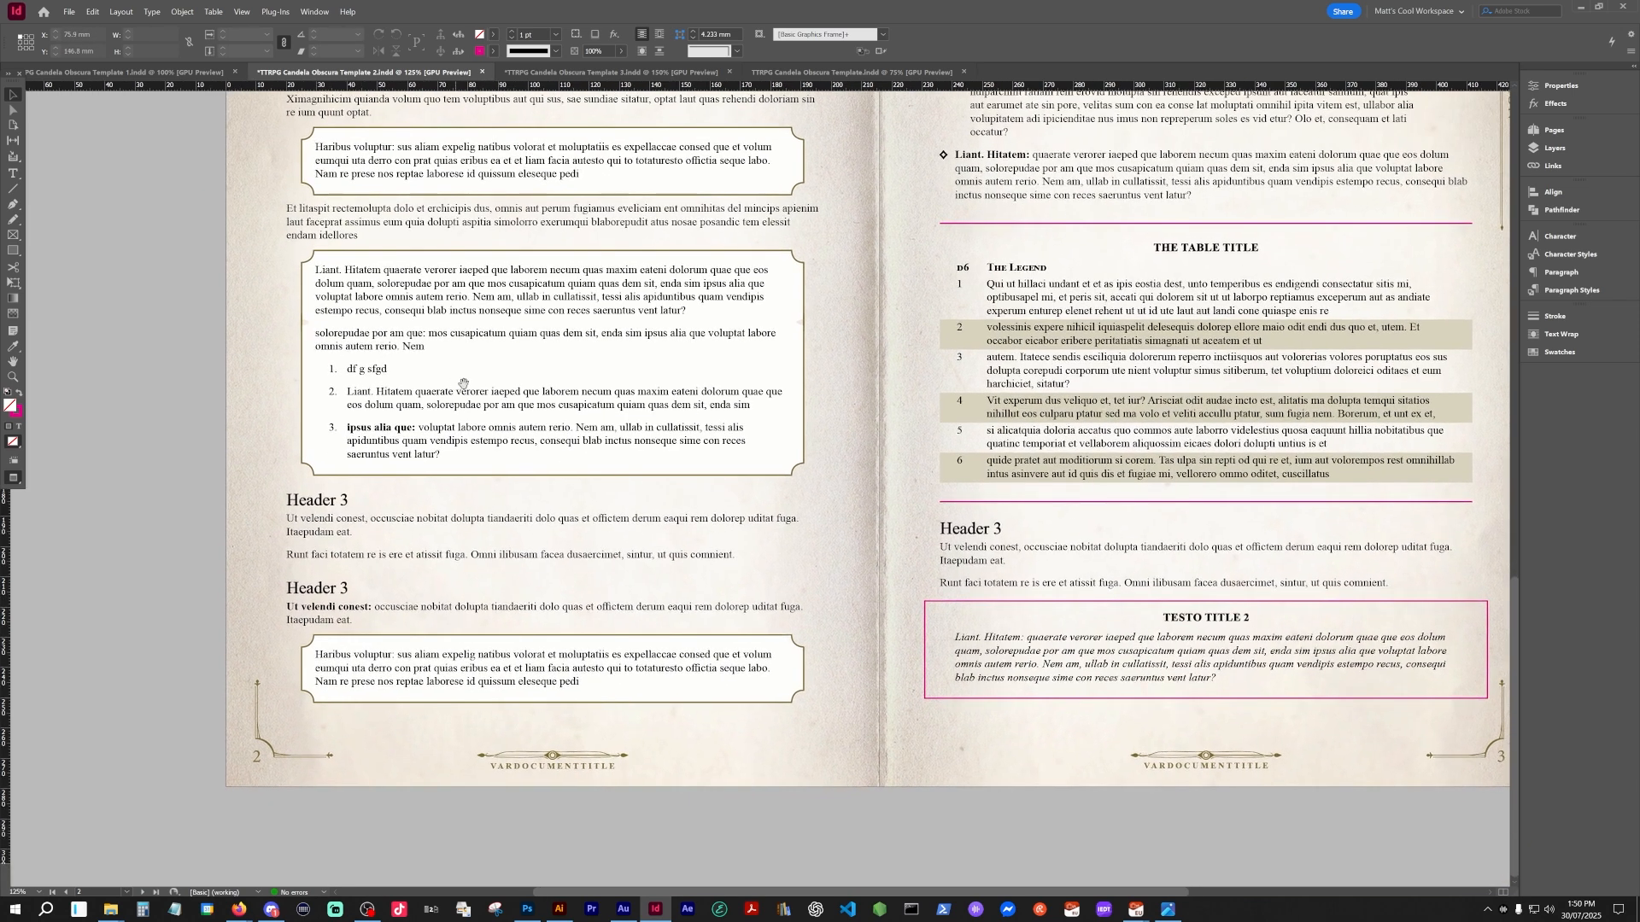
left_click_drag(590, 362, 852, 360)
scroll(623, 521, "up", 3)
left_click_drag(544, 836, 710, 356)
scroll(631, 425, "down", 4)
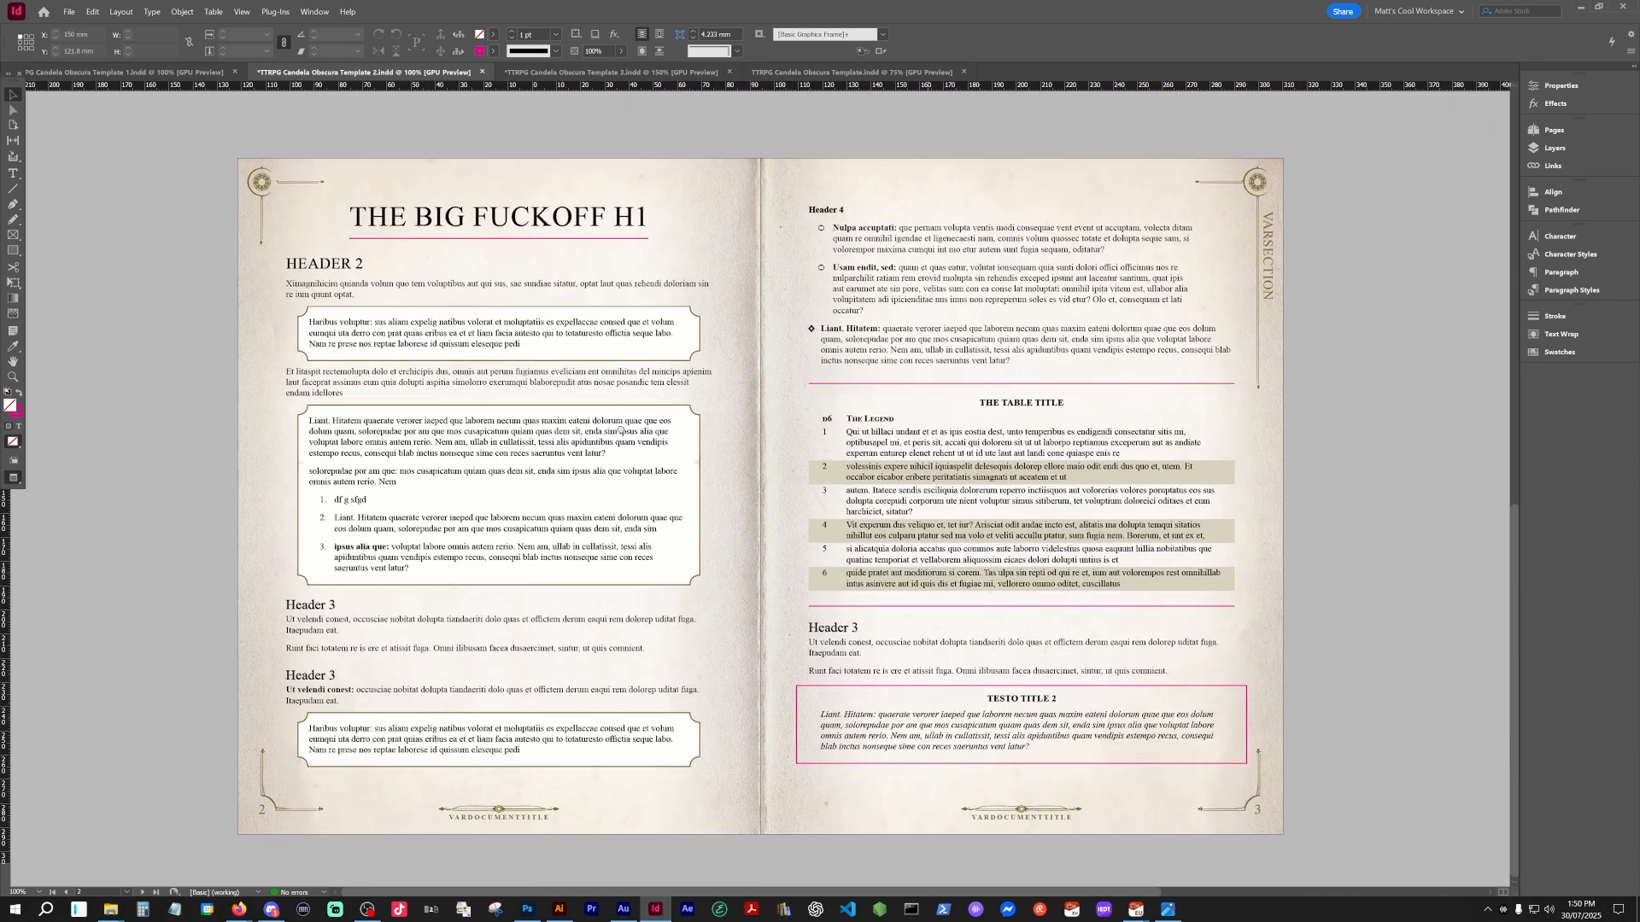
- Examine the bulleted lists, table and magenta placeholder rules on page 3 of the template spread
left_click_drag(785, 419, 597, 408)
scroll(717, 441, "up", 3)
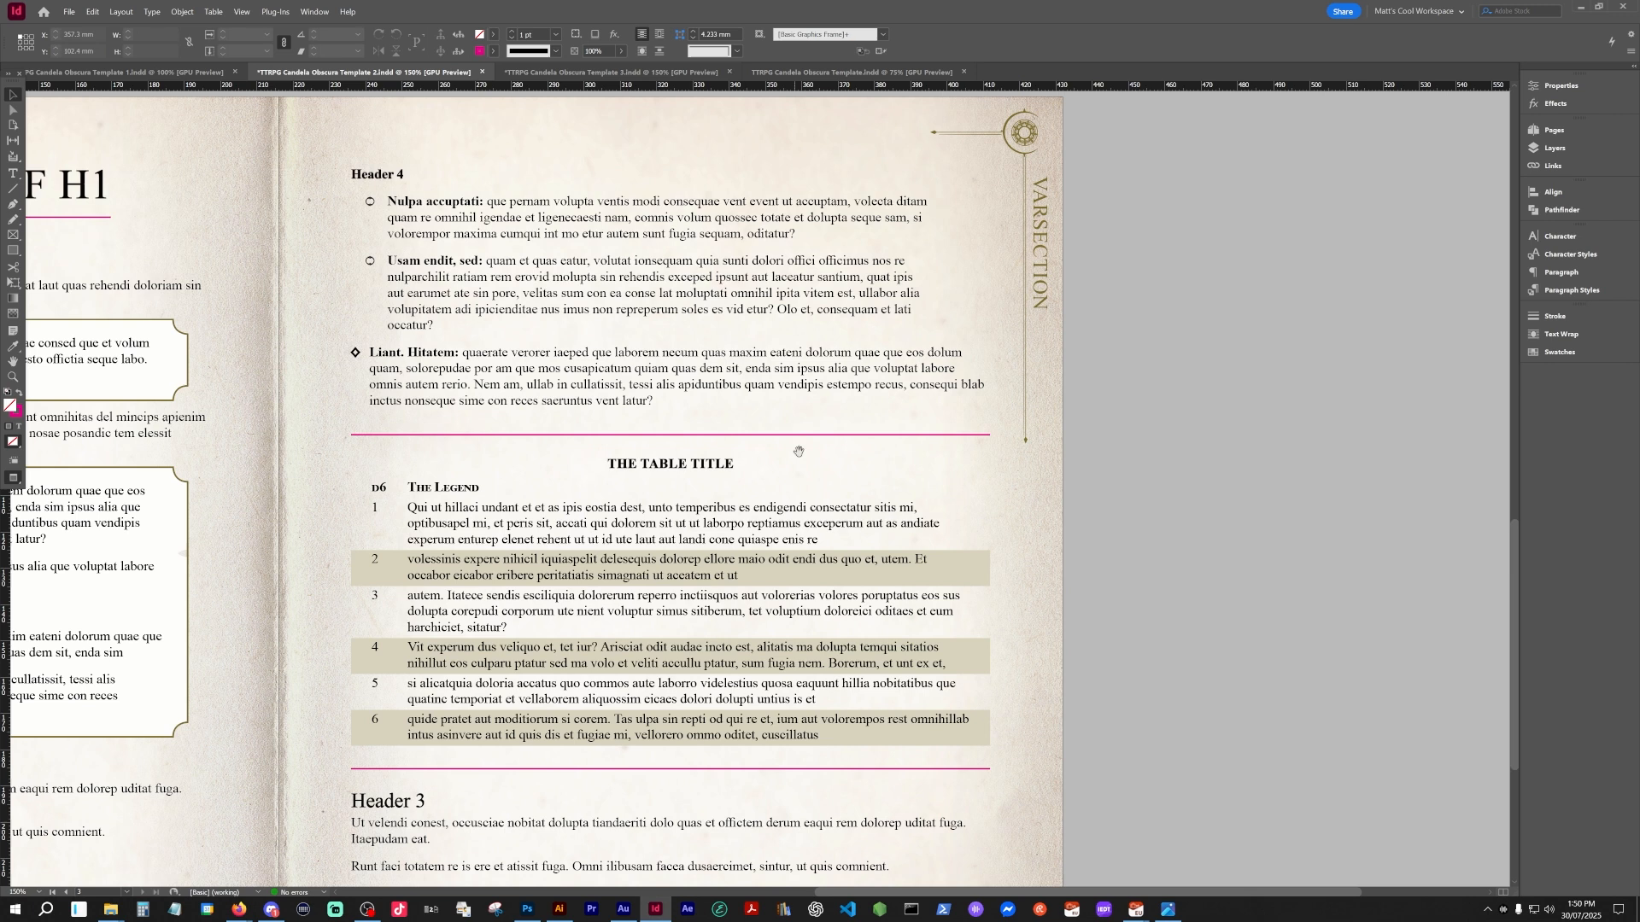
left_click_drag(798, 450, 713, 439)
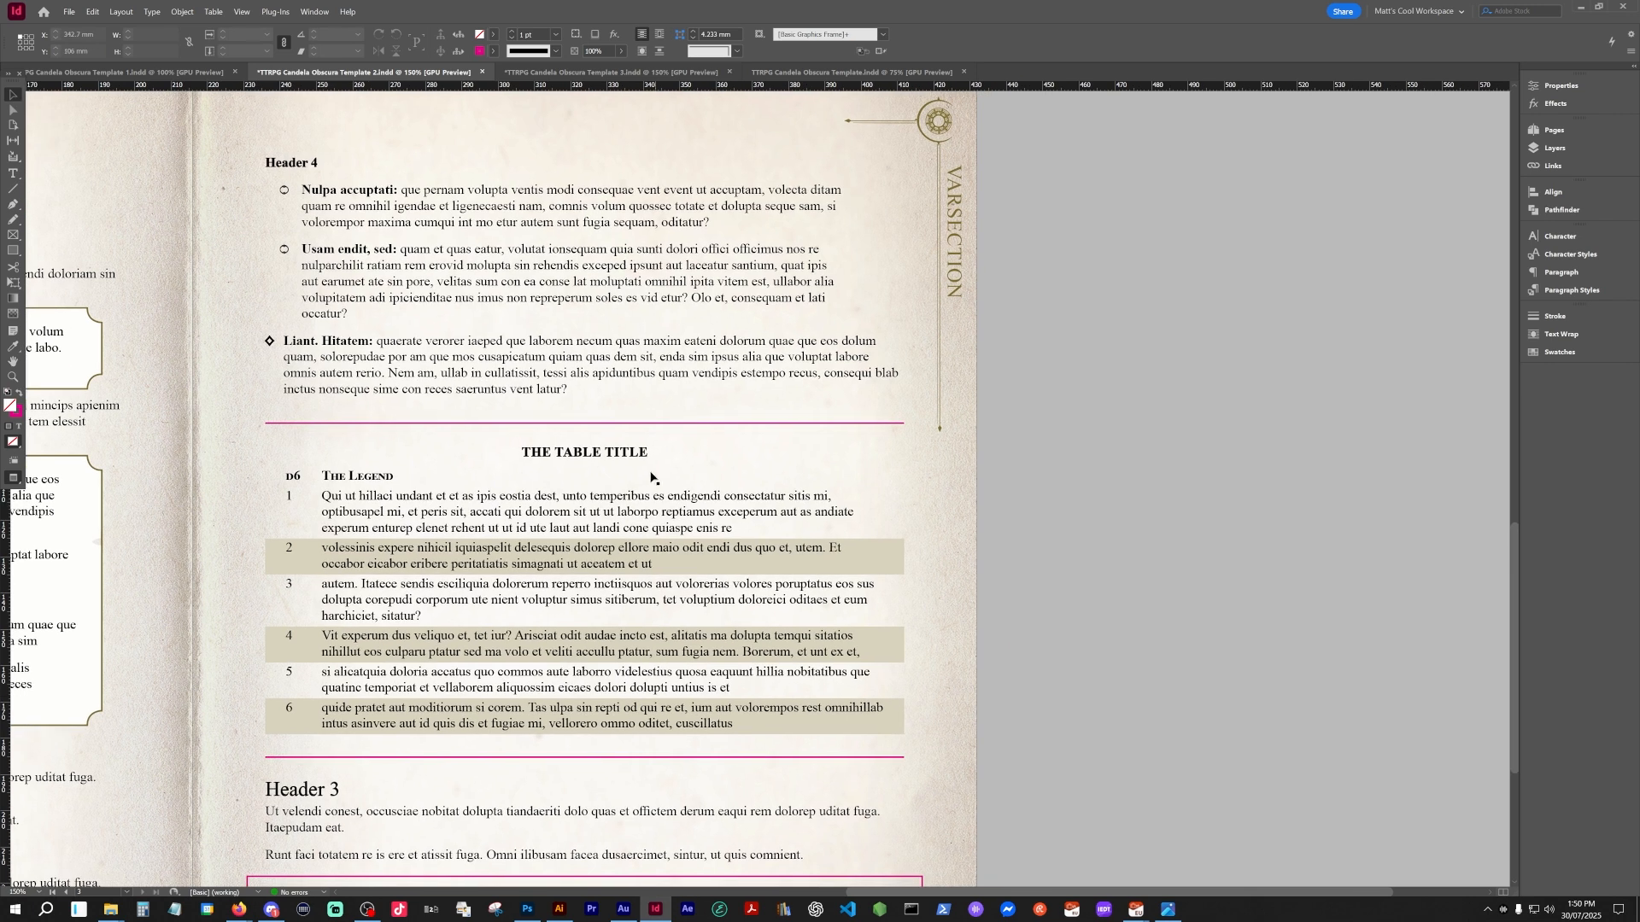
left_click_drag(480, 418, 597, 376)
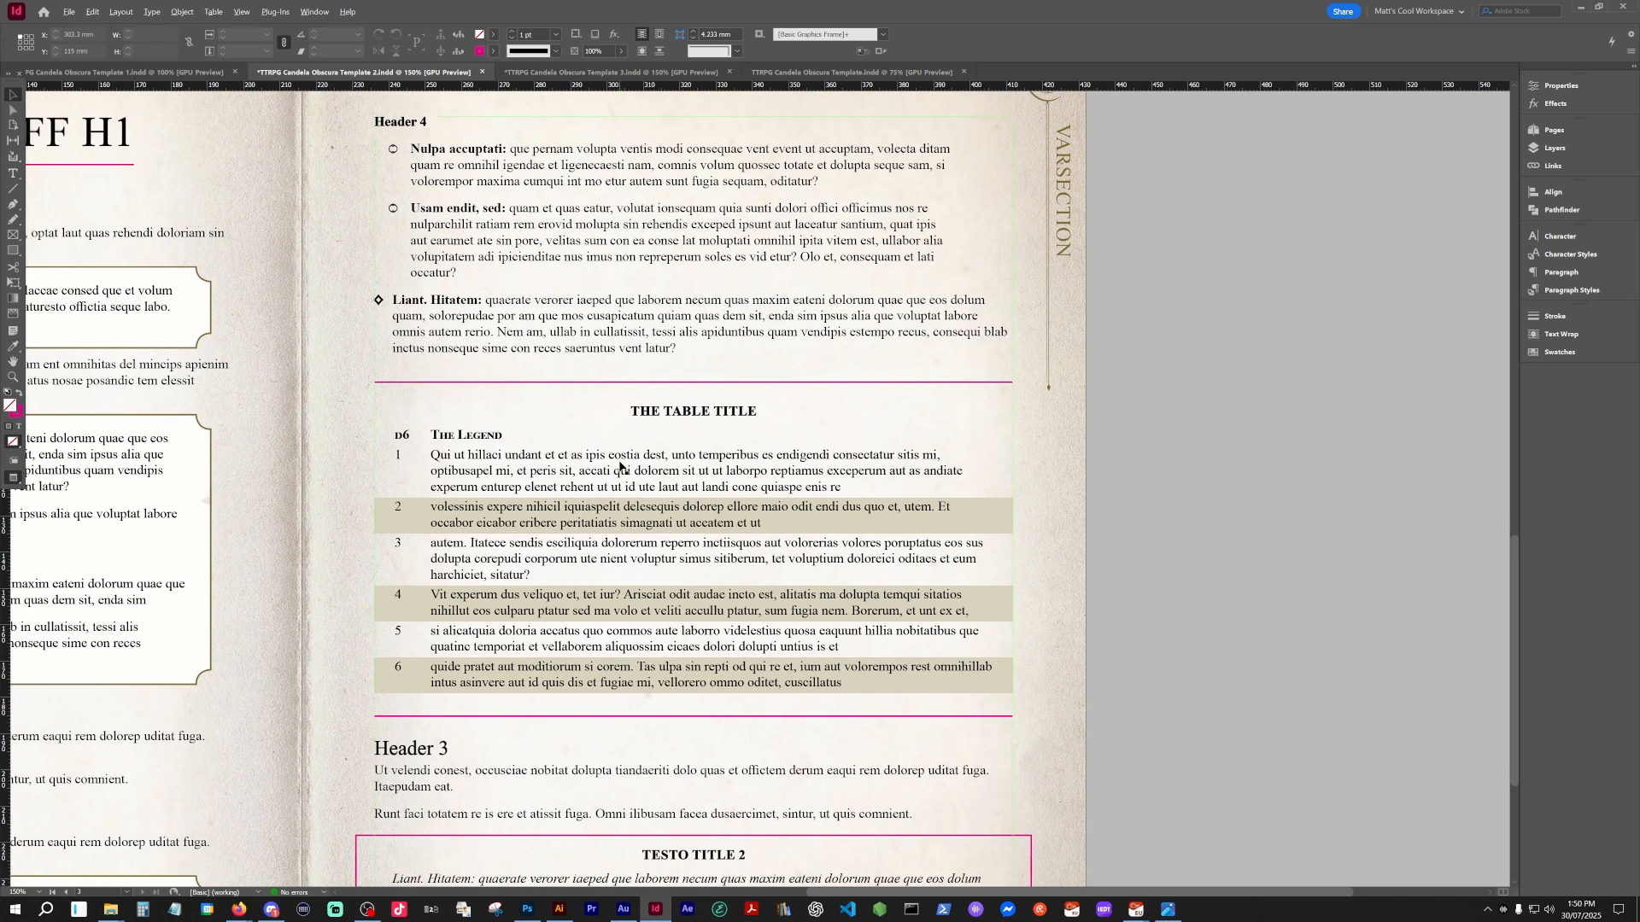
scroll(666, 465, "up", 1)
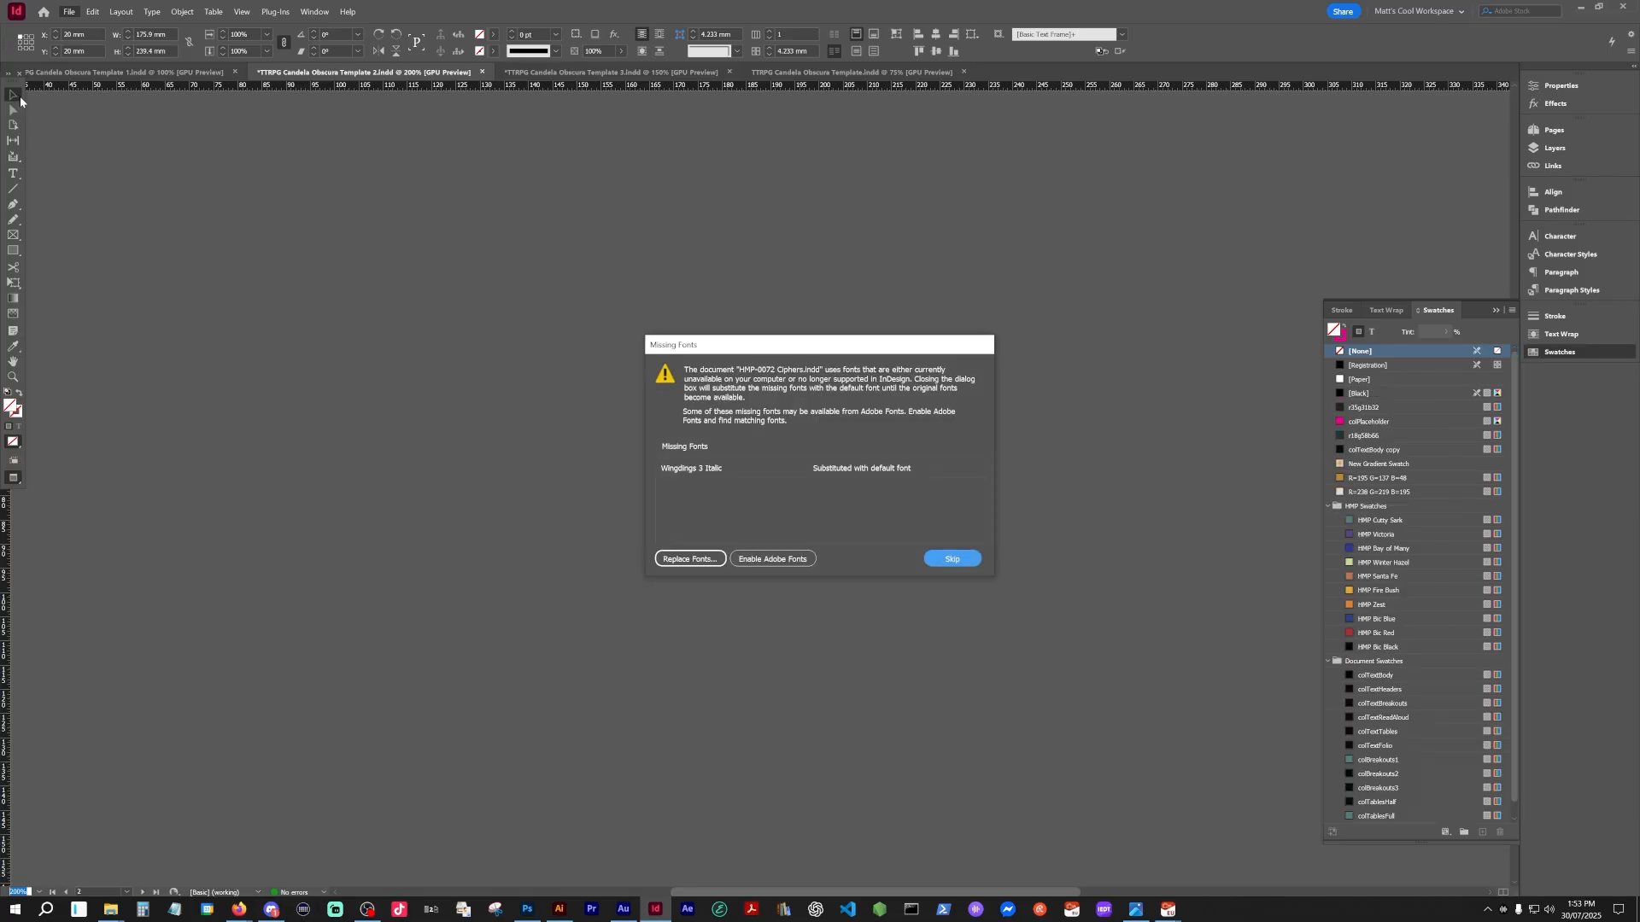
- Try enabling Adobe Fonts for HMP-0072 Ciphers.indd, skip replacing the missing font, and view the document's cover
left_click(773, 558)
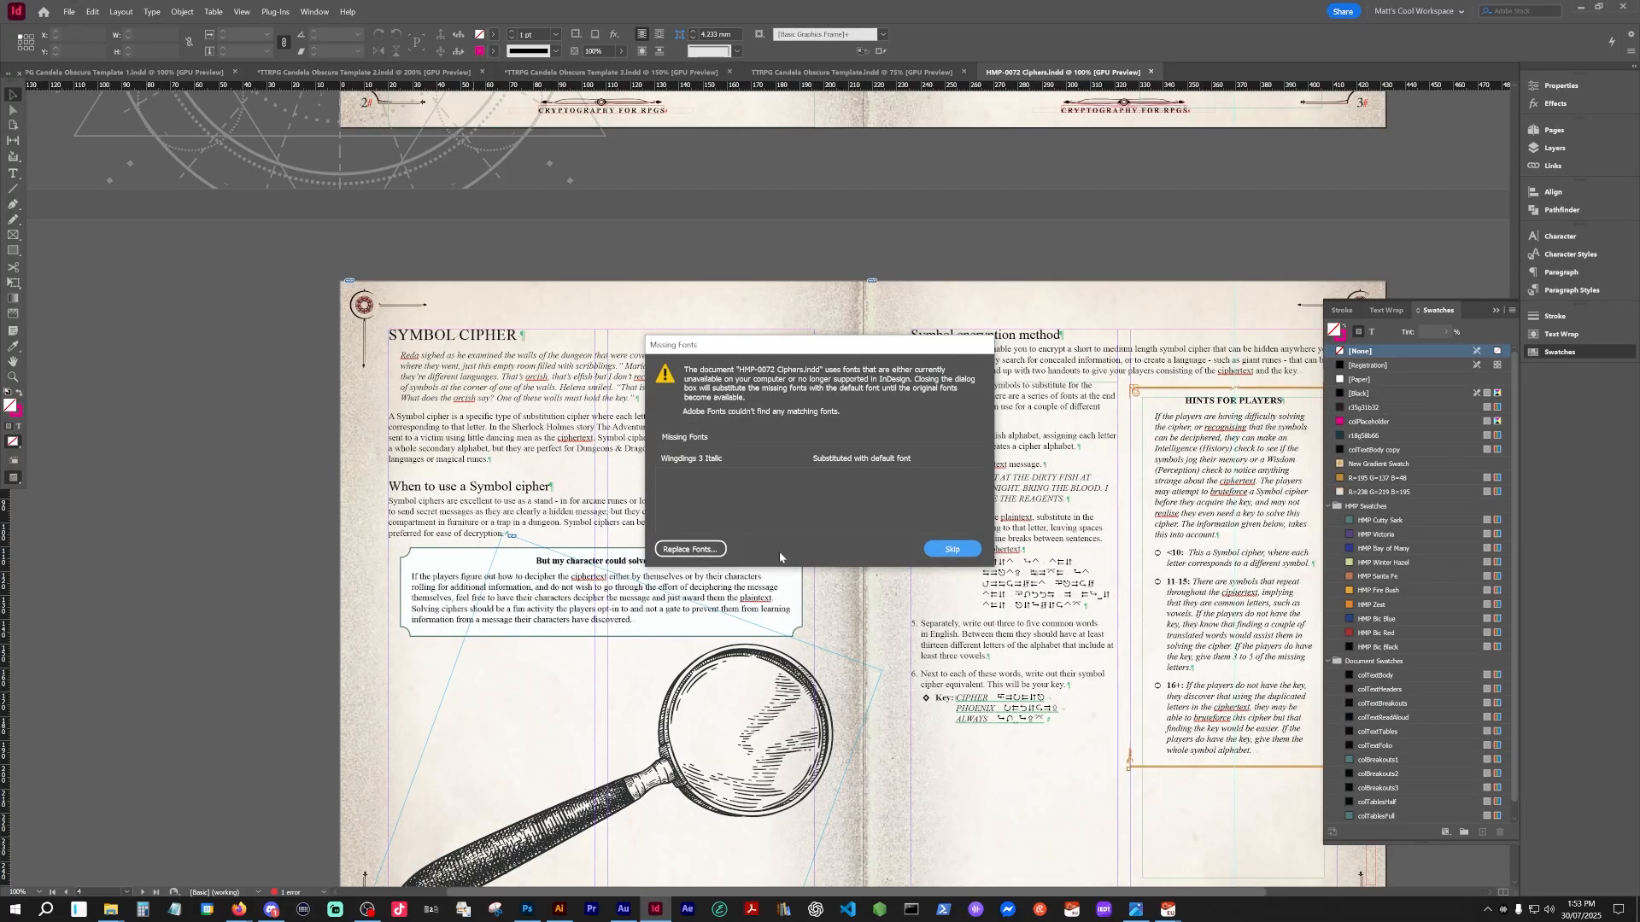
left_click(965, 555)
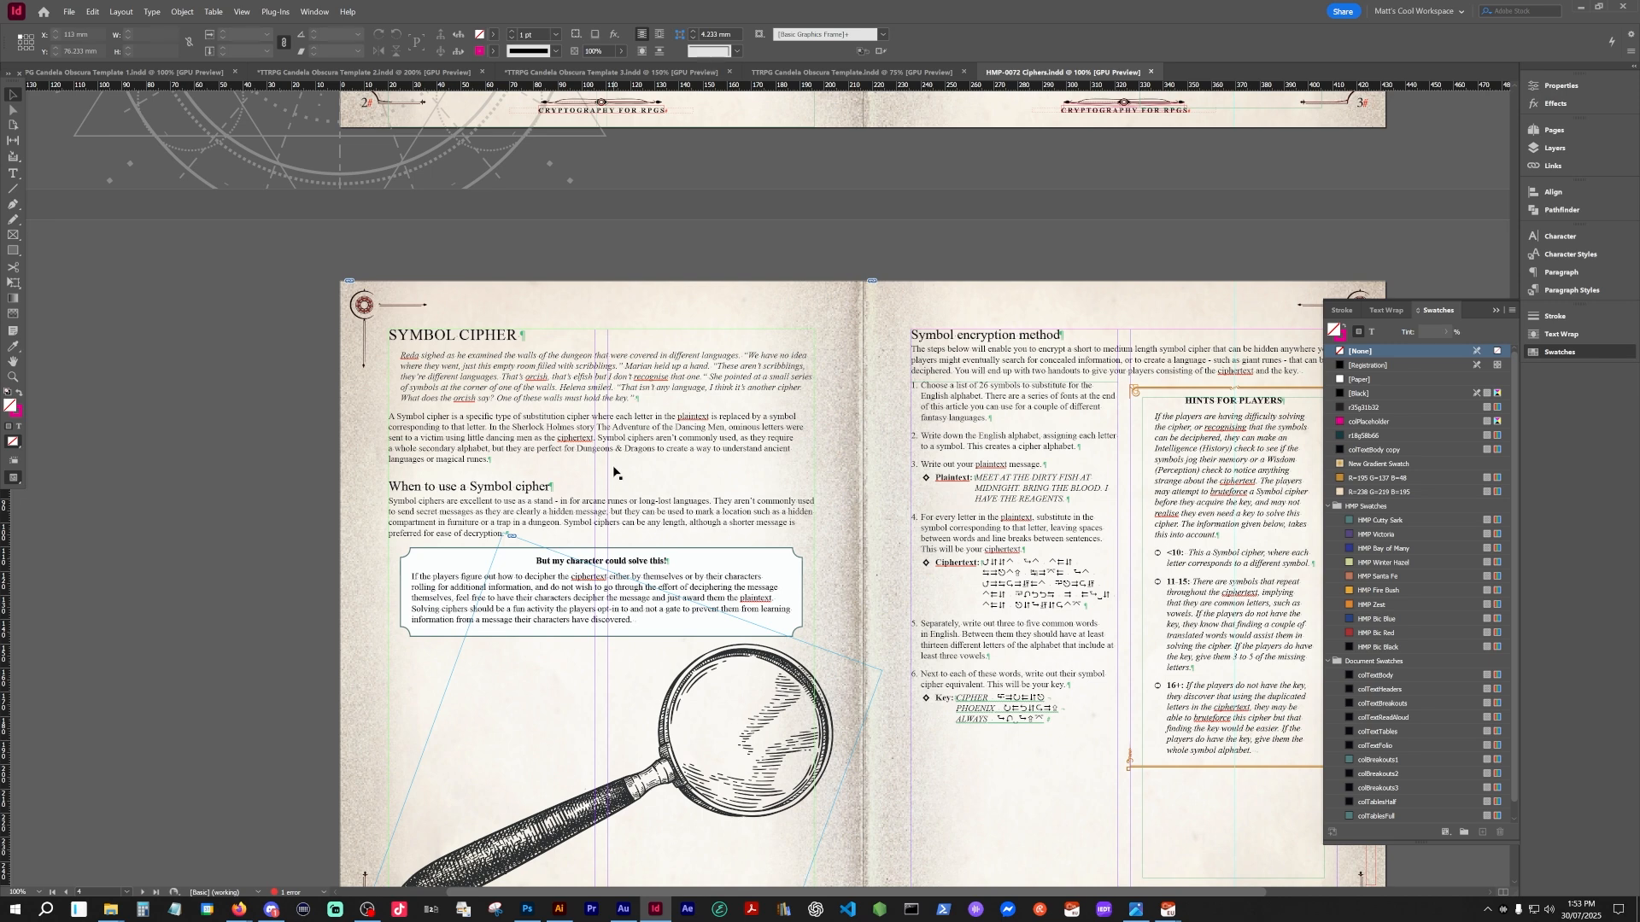
scroll(615, 473, "up", 10)
left_click_drag(615, 472, 458, 643)
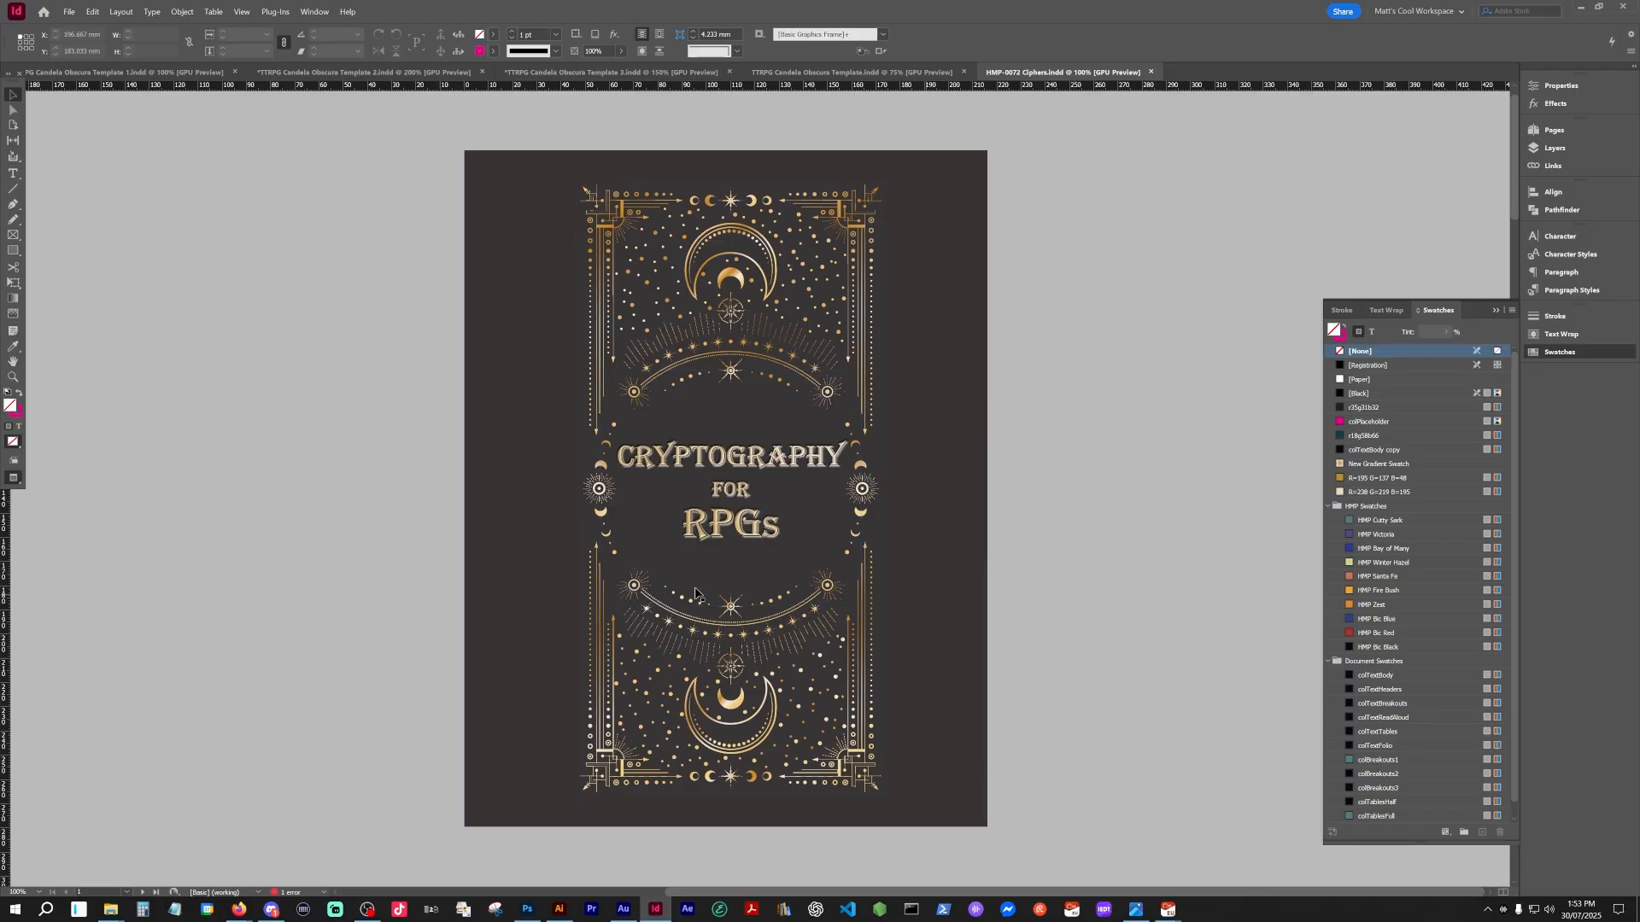
- Examine the Cryptography for RPGs and Null Cipher spread on pages 2 and 3, including its dividers, boxes and folio ornaments
left_click_drag(1048, 772, 1230, 517)
left_click_drag(310, 544, 595, 321)
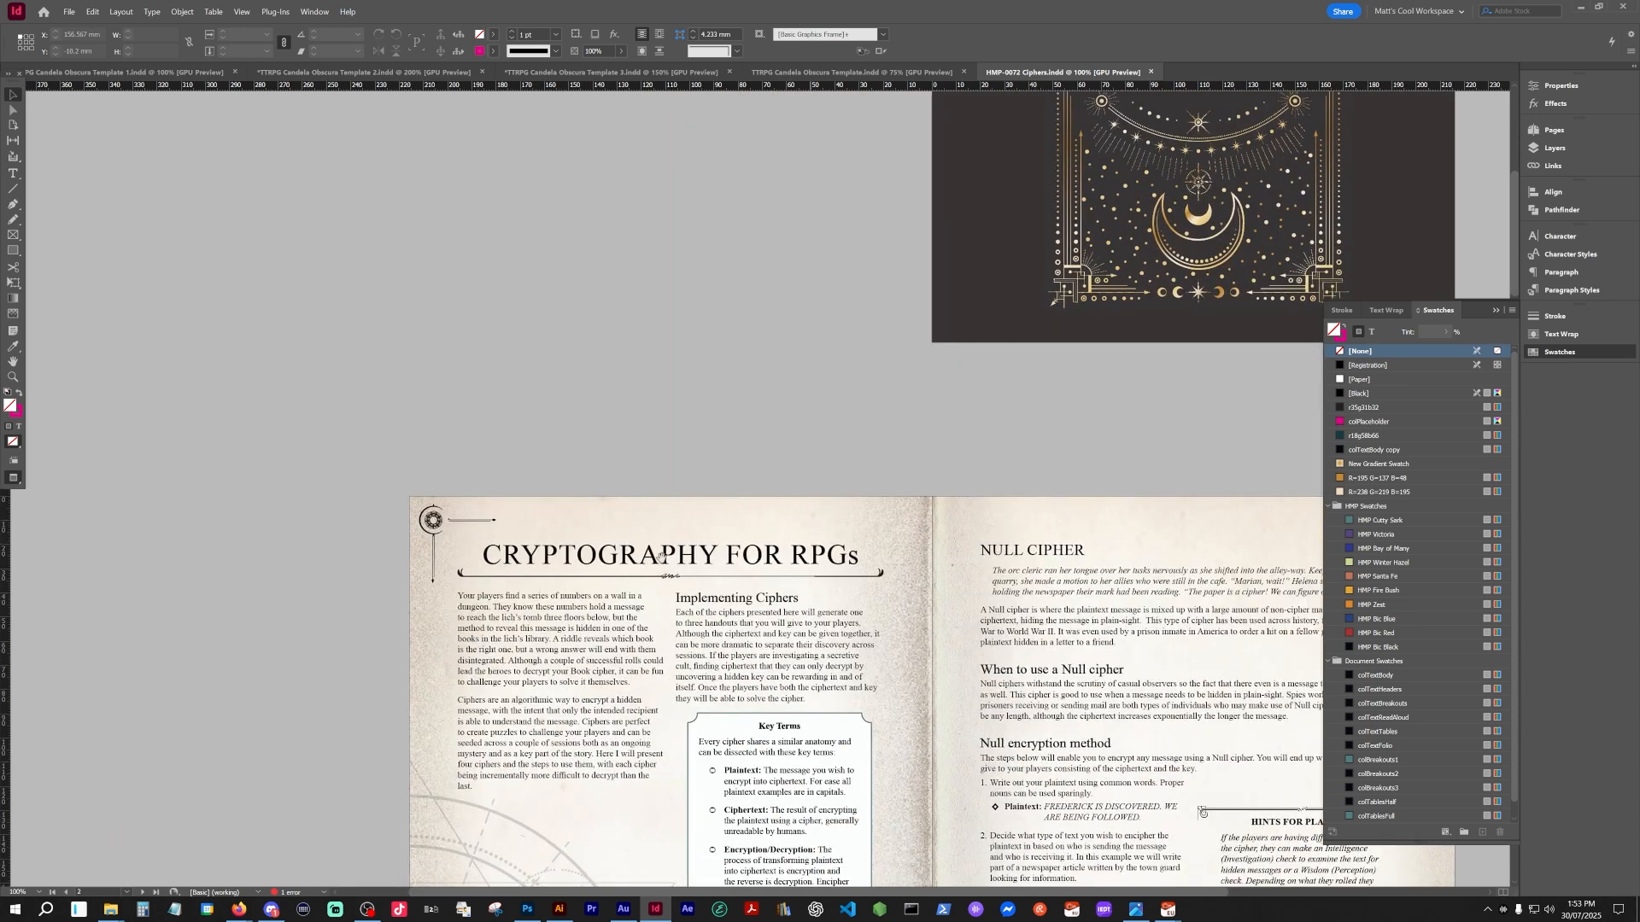
left_click_drag(661, 559, 618, 260)
left_click_drag(588, 429, 612, 405)
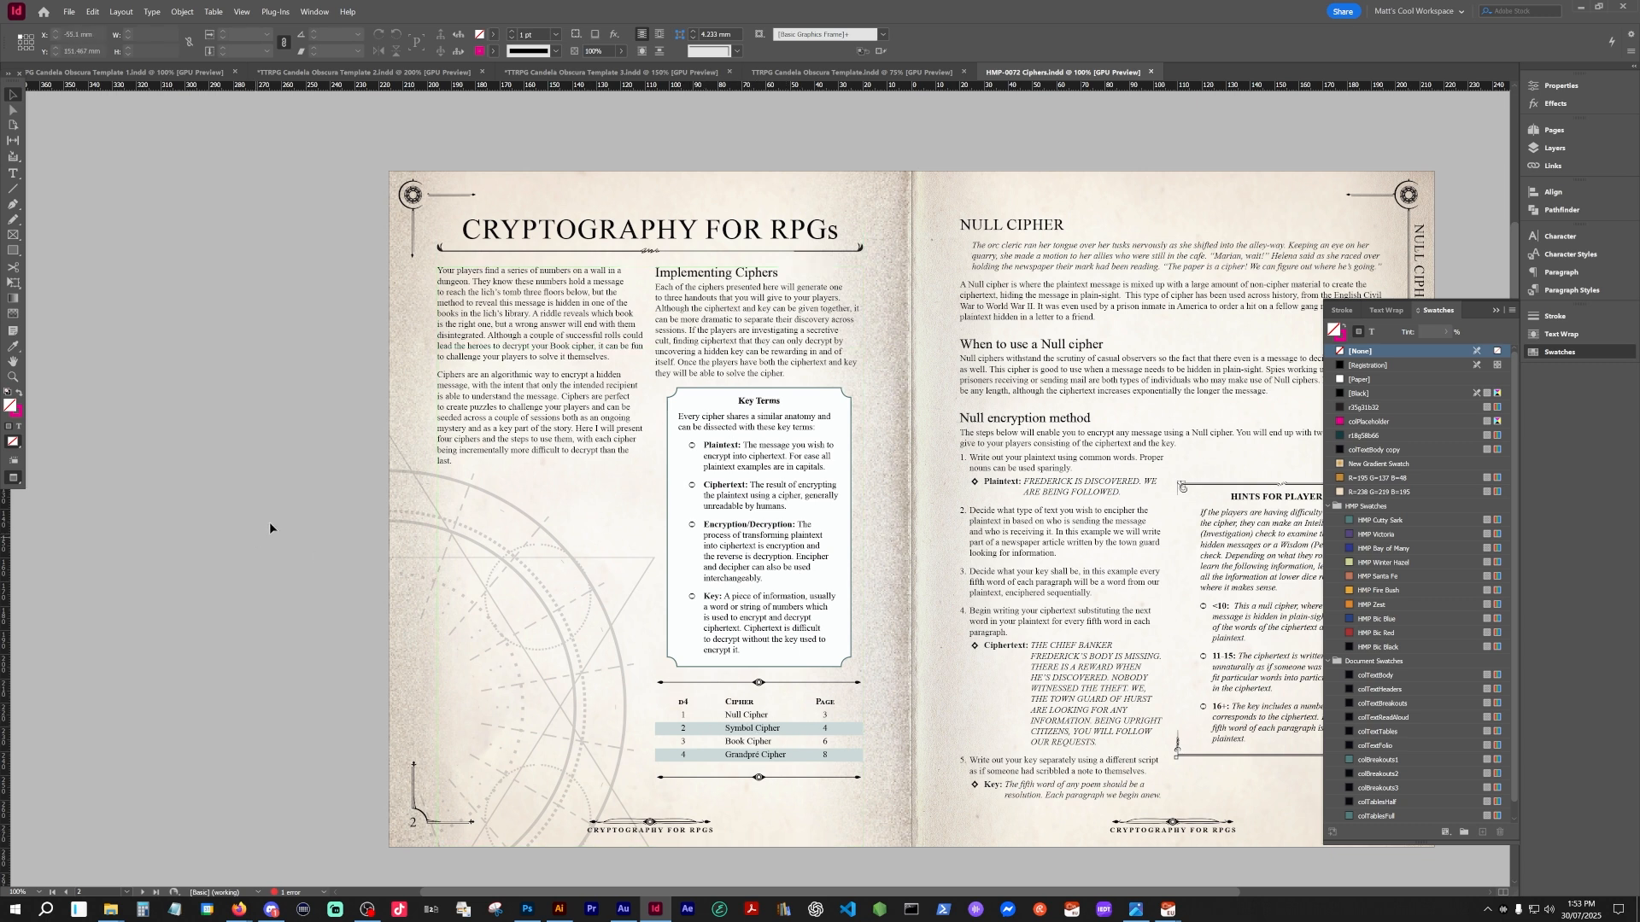
scroll(648, 274, "right", 5)
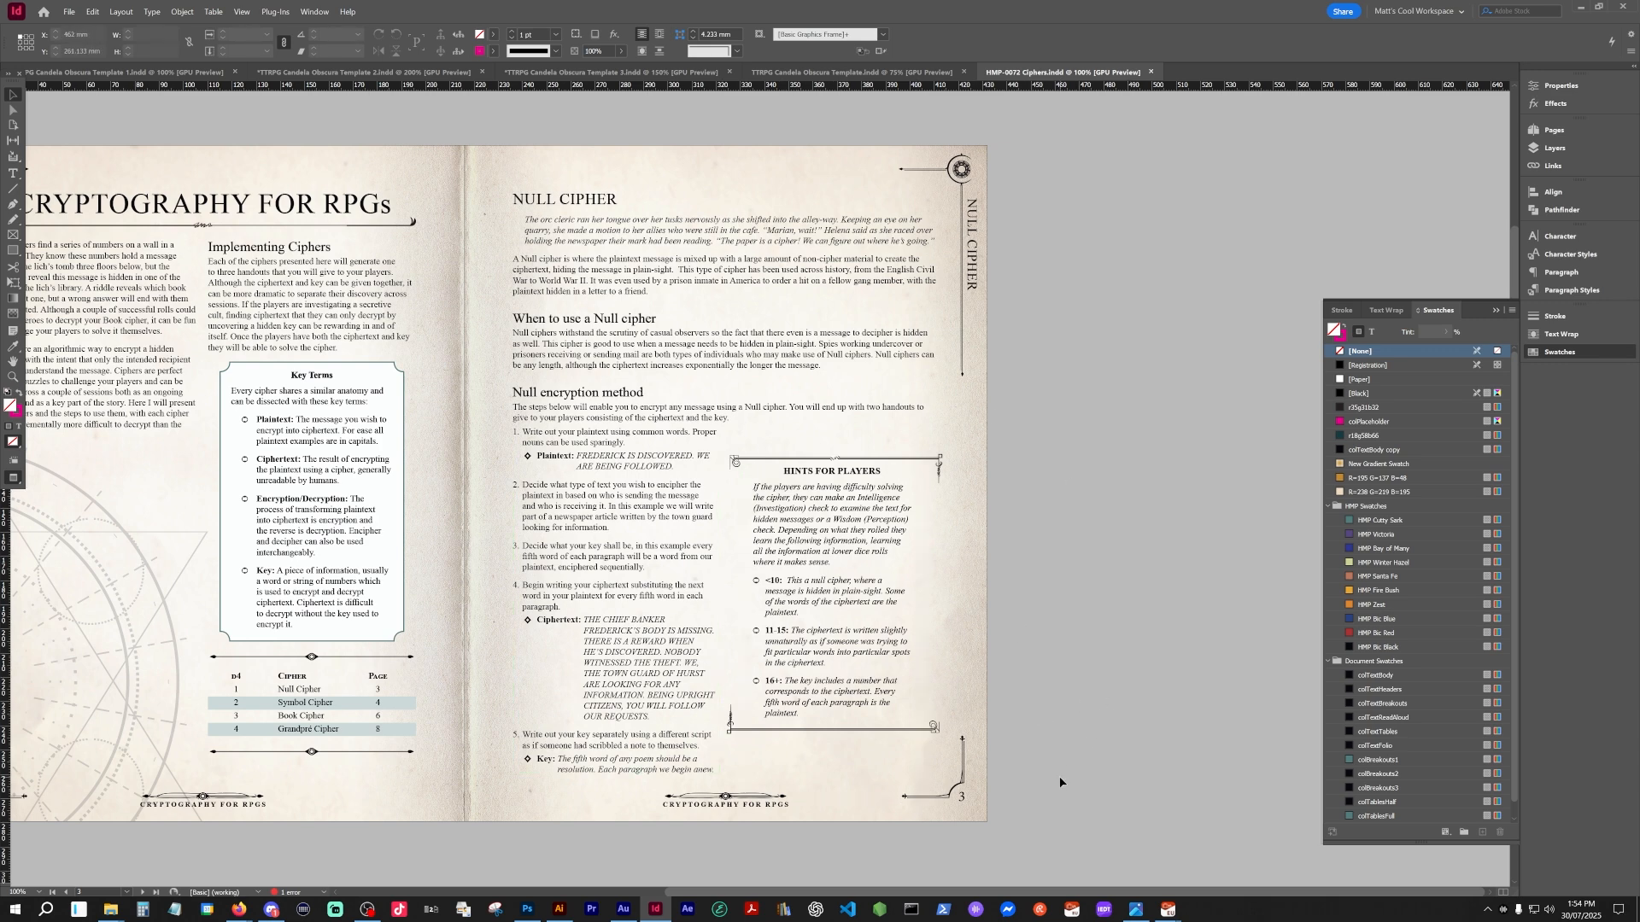
- Review the Symbol Cipher spread on pages 4 and 5 and the Book Cipher spread that follows it
left_click_drag(1058, 726, 1284, 209)
left_click_drag(633, 665, 811, 405)
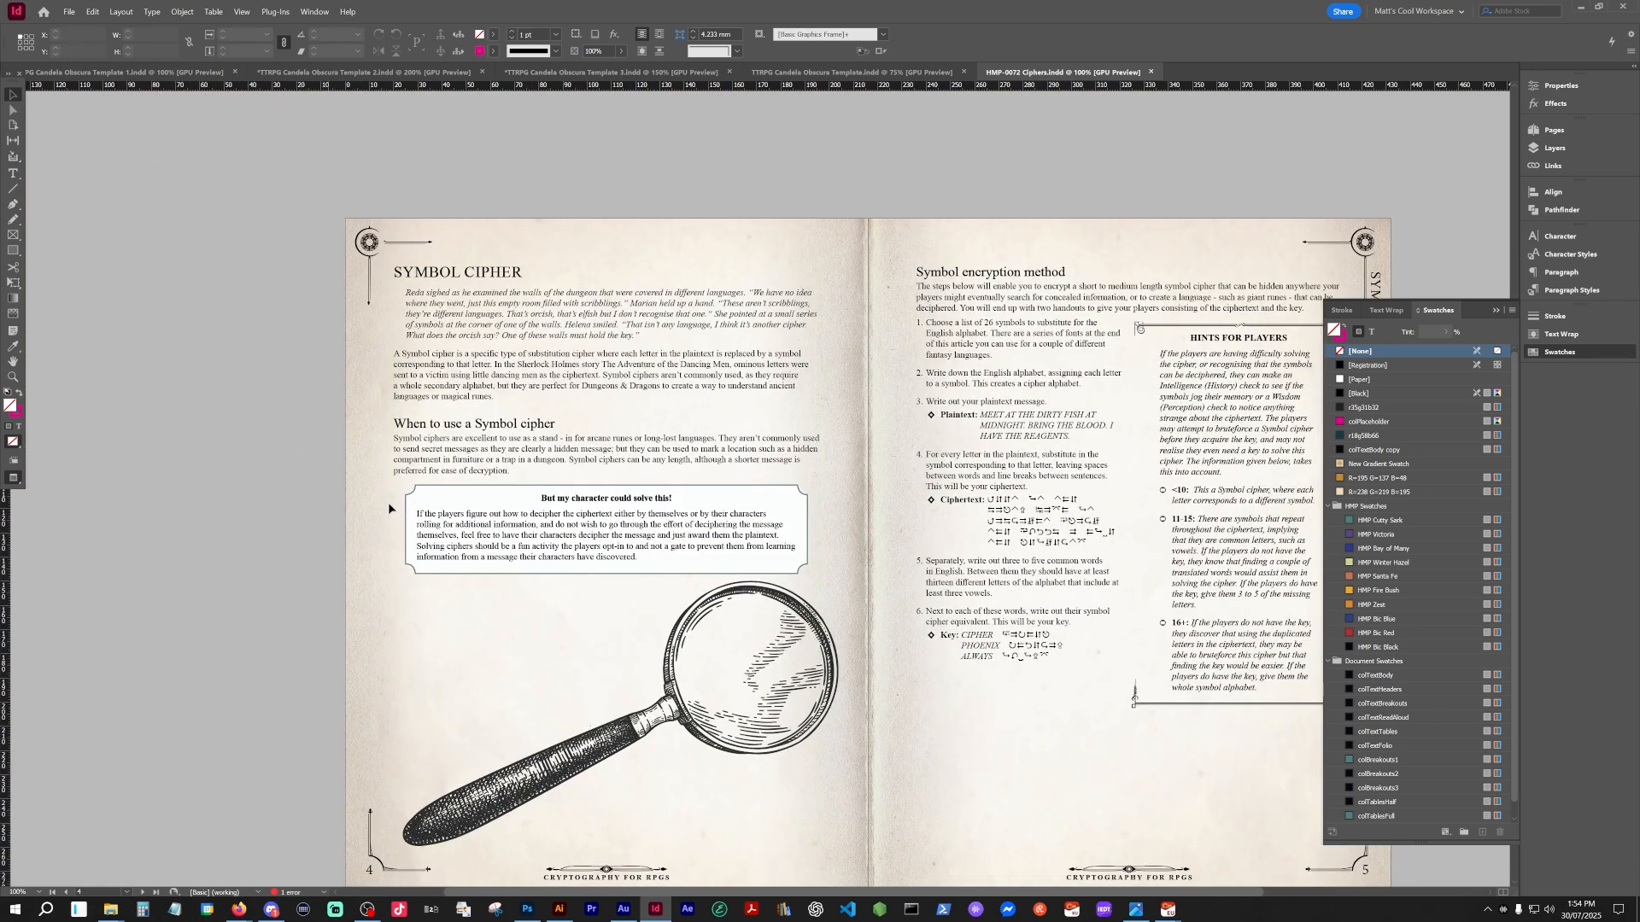
scroll(1045, 489, "right", 5)
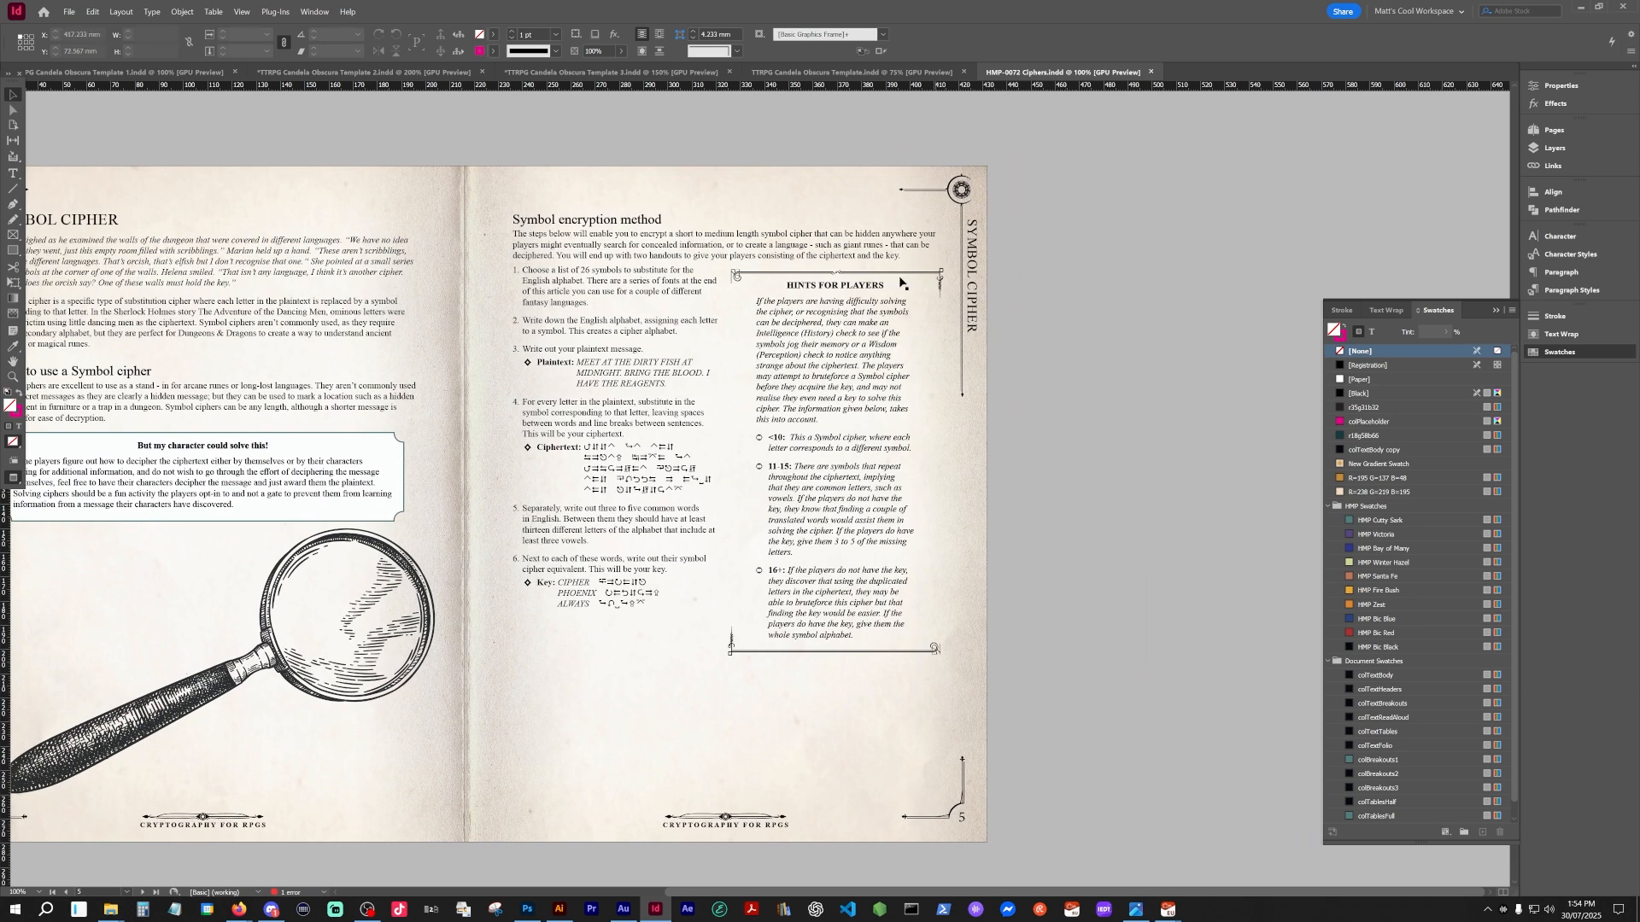
scroll(901, 282, "down", 10)
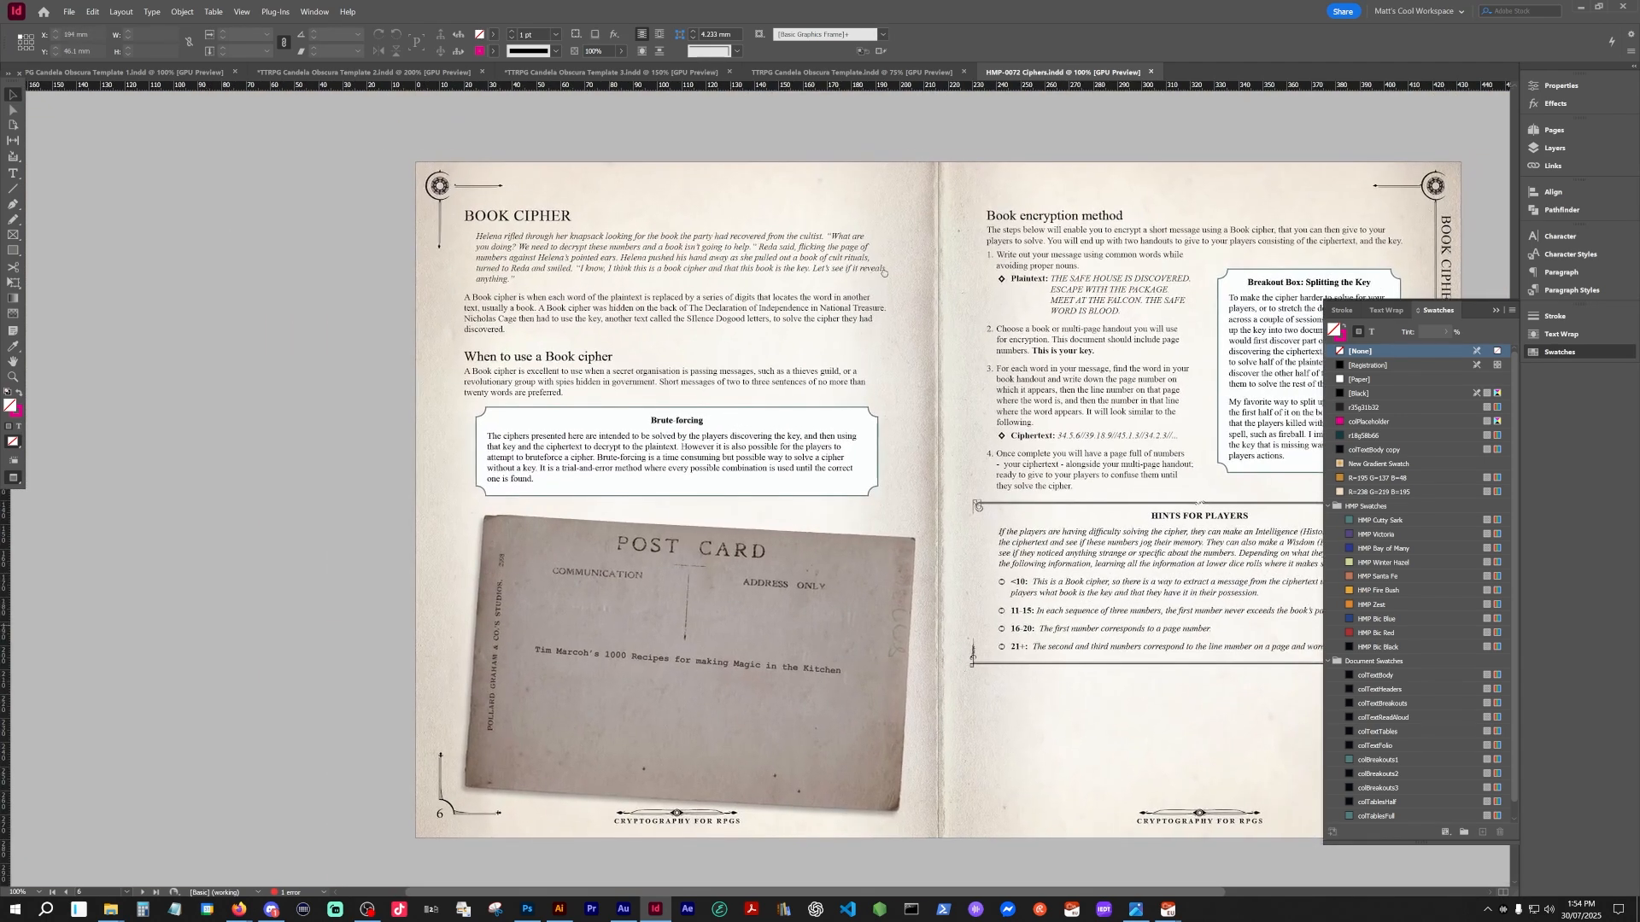